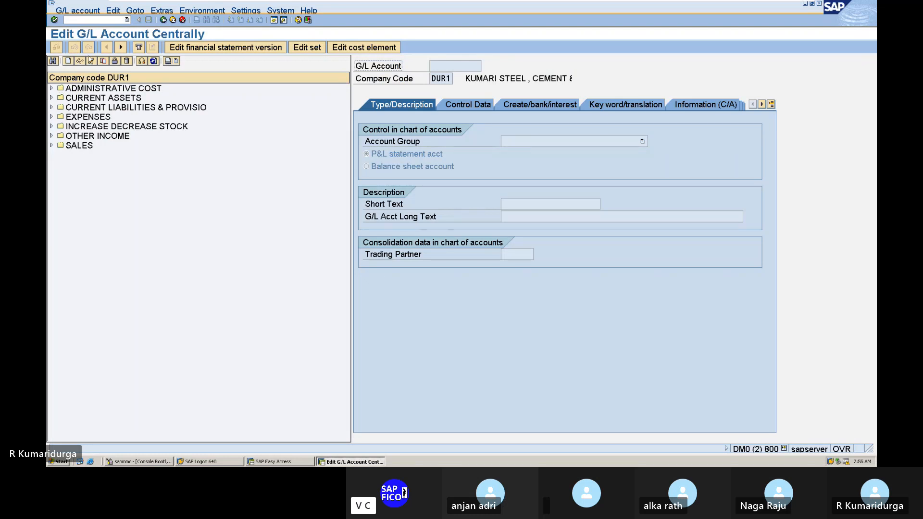
Open the G/L account groups overview and position the list at chart of accounts DUCH to check the fixed assets number range.
click(106, 19)
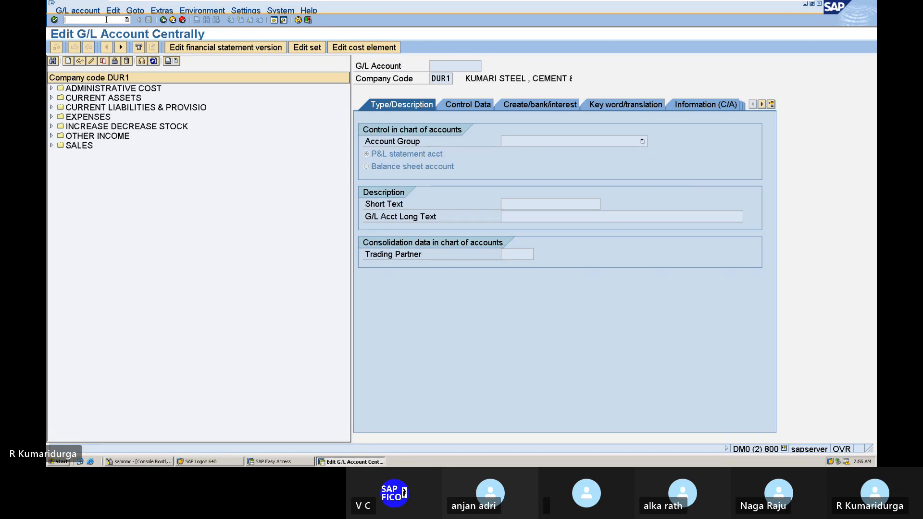
text(/NOBB)
key(Return)
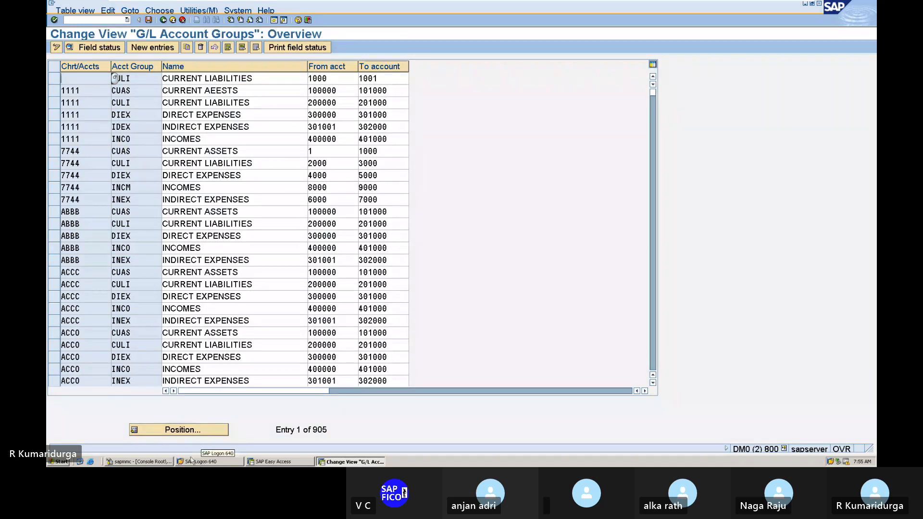
click(214, 432)
text(DUCH)
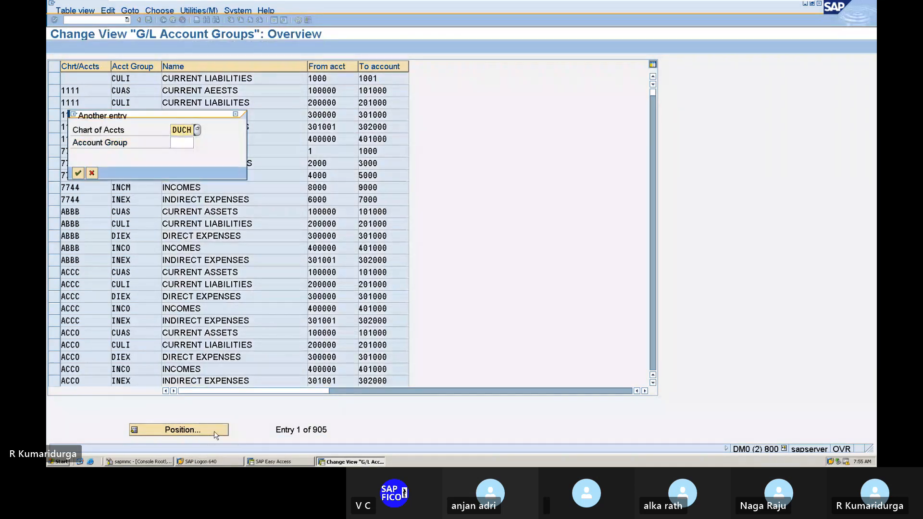
key(Return)
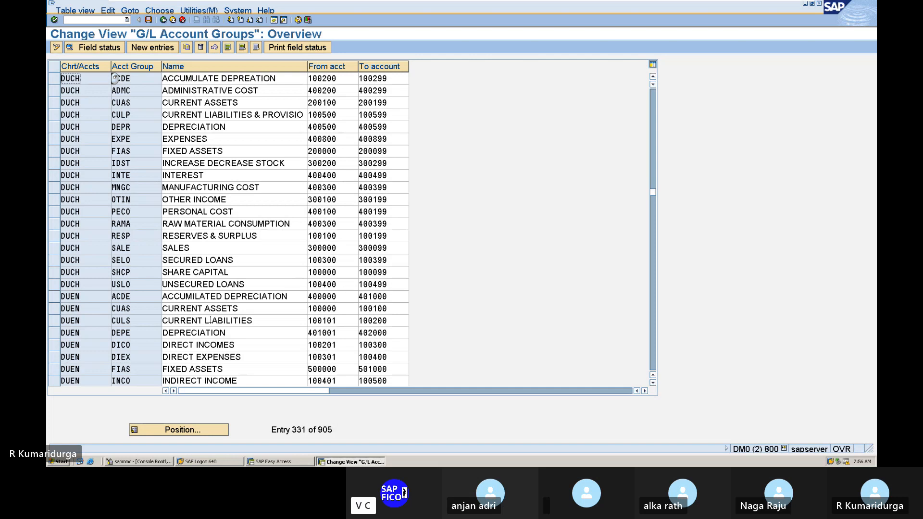
click(212, 153)
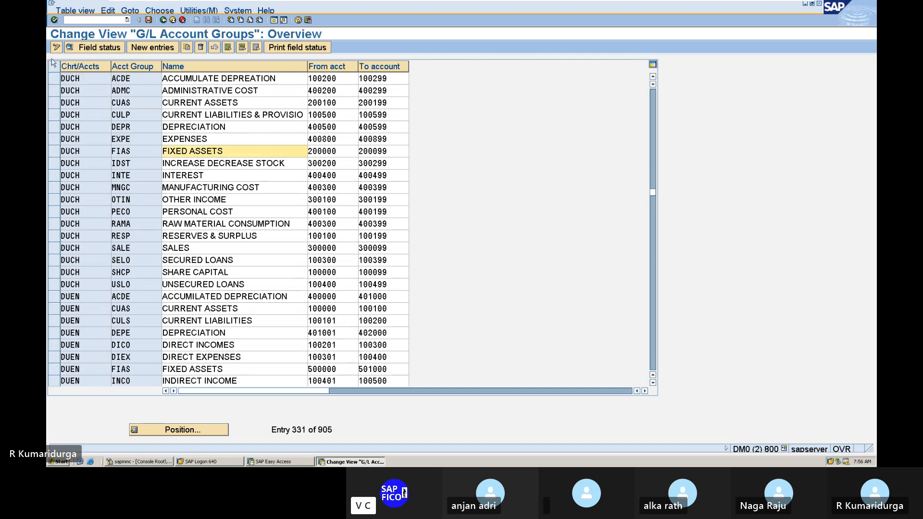
Open transaction FS00 and start creating G/L account 200000 in company code DUR1.
click(88, 19)
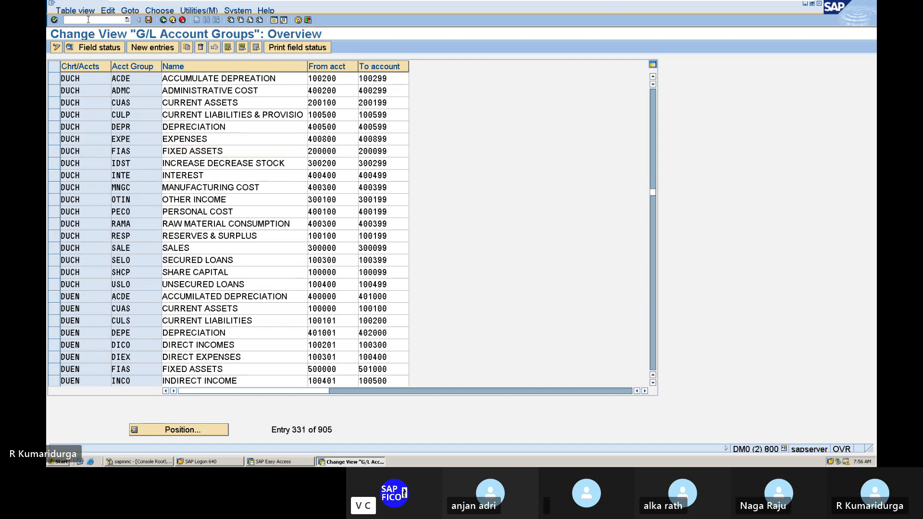
text(/NFS)
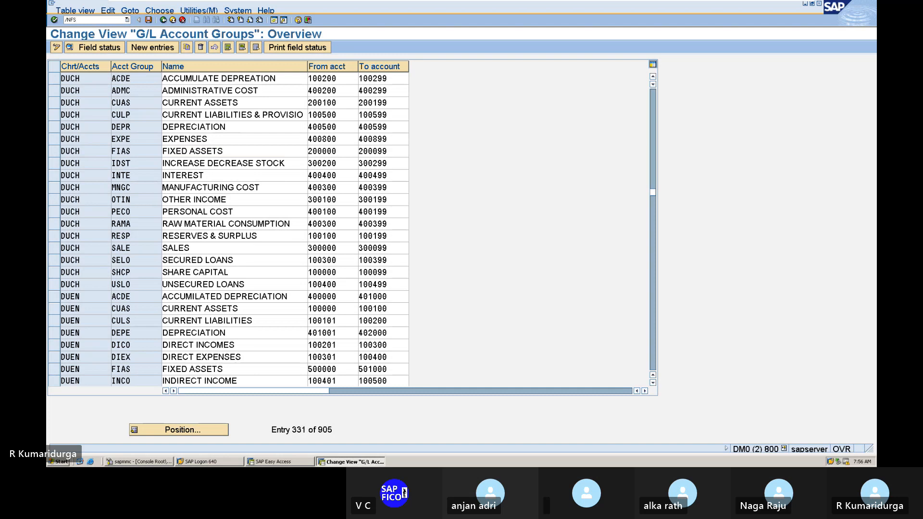
text(00)
key(Return)
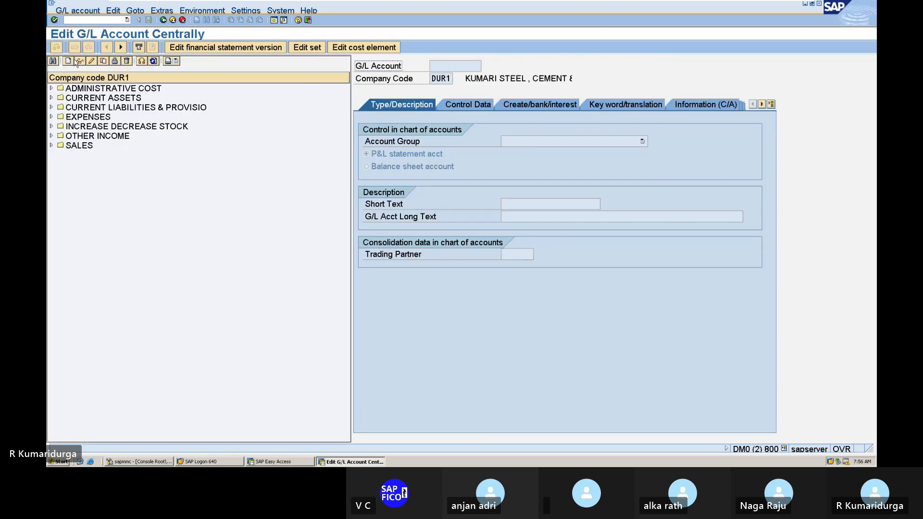
click(68, 61)
text(2)
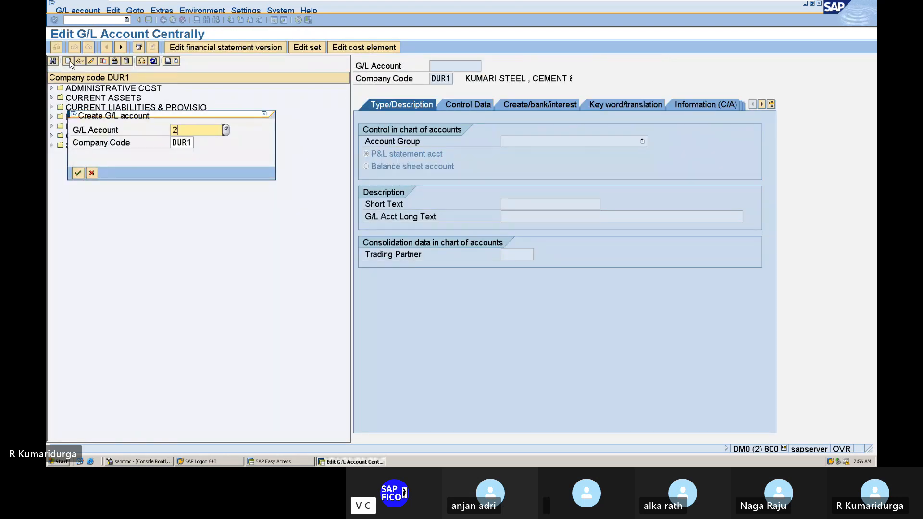
text(00000)
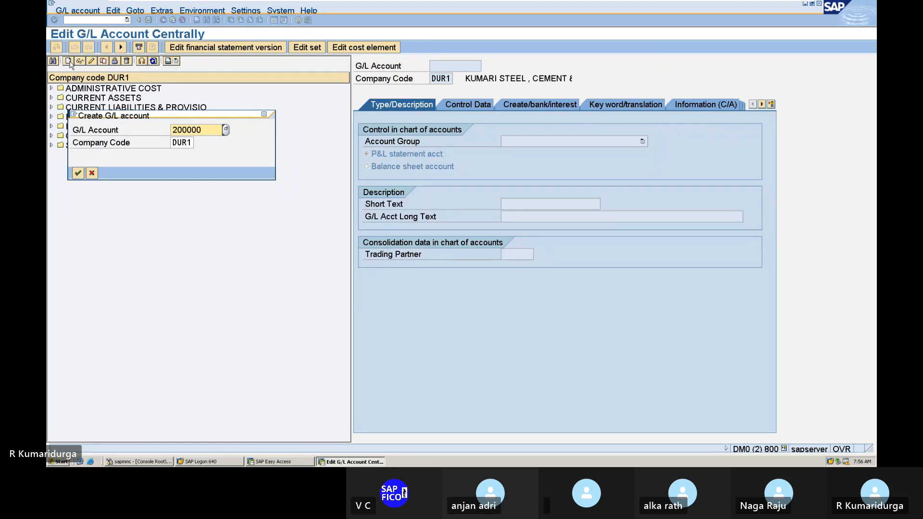
key(Return)
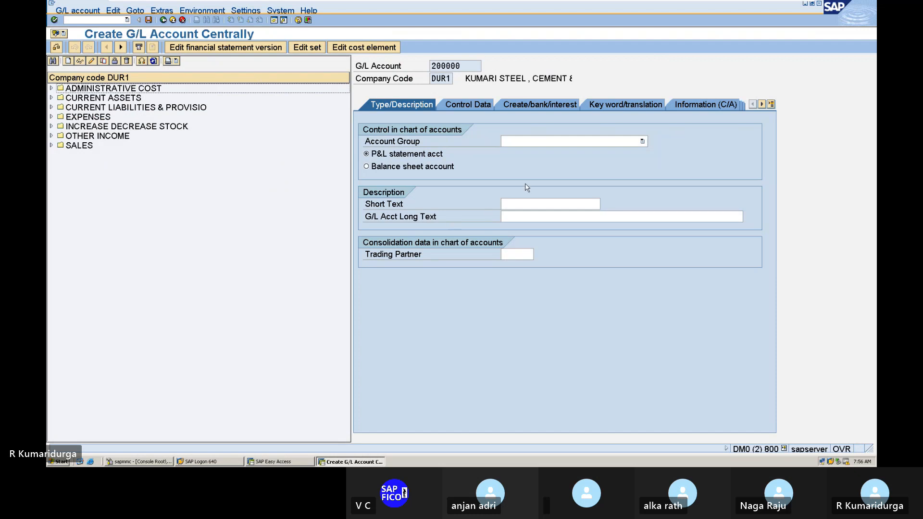
Assign the new G/L account to account group FIXED ASSETS and classify it as a balance sheet account.
click(600, 145)
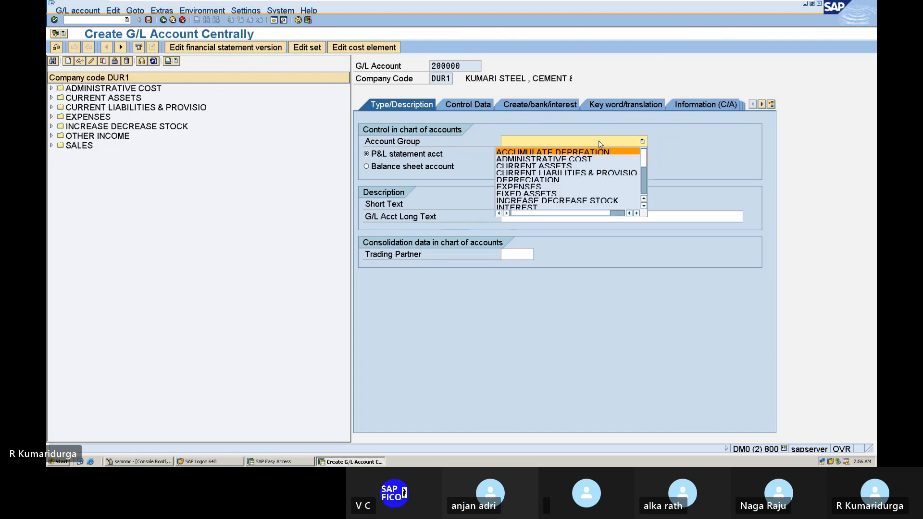
click(566, 194)
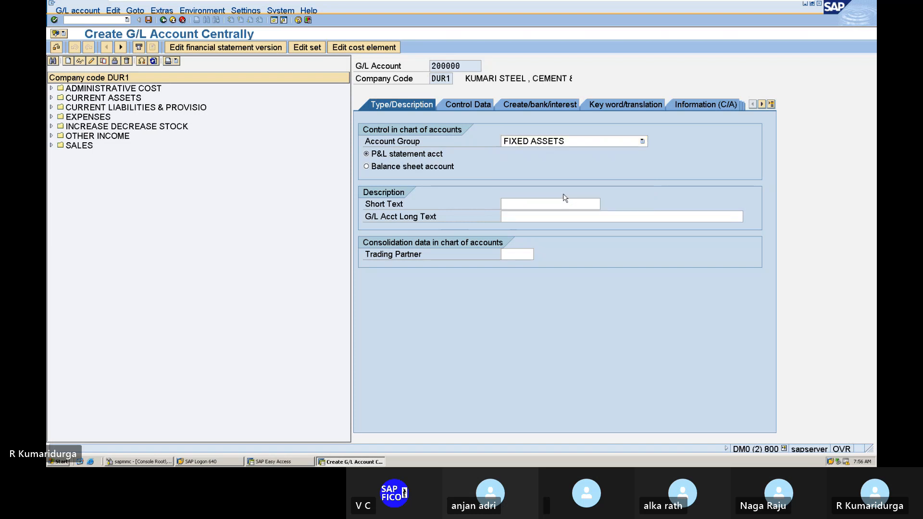
click(368, 167)
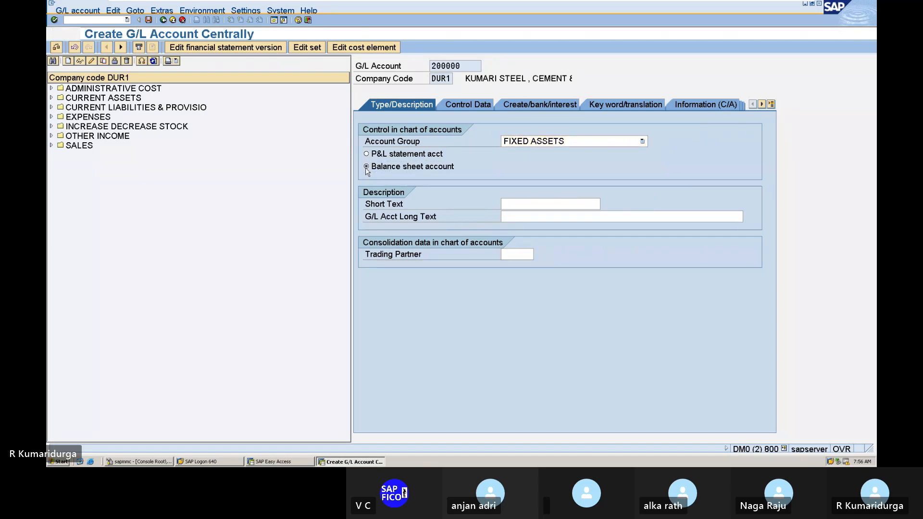
Enter "PLANT & MACH. FIX.A" as the account's short text.
click(535, 204)
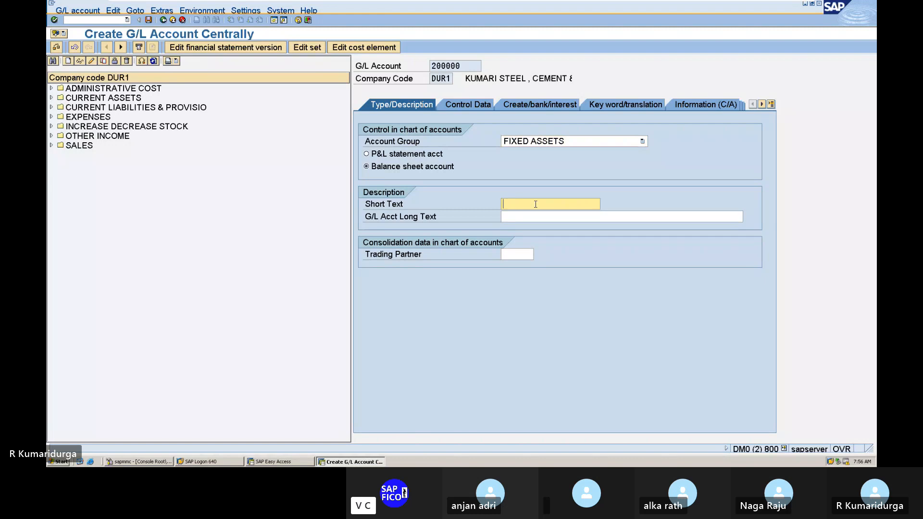
text(PLANT & MACH.  A/C)
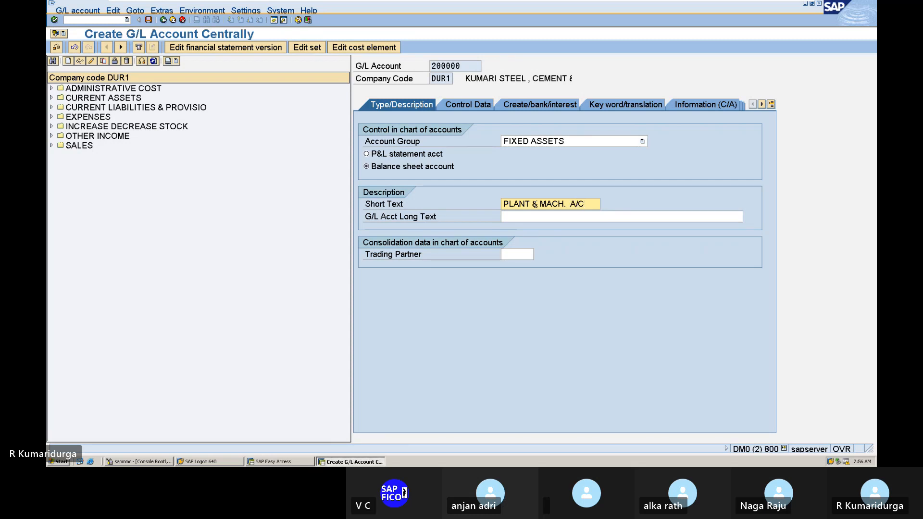
text(FIX)
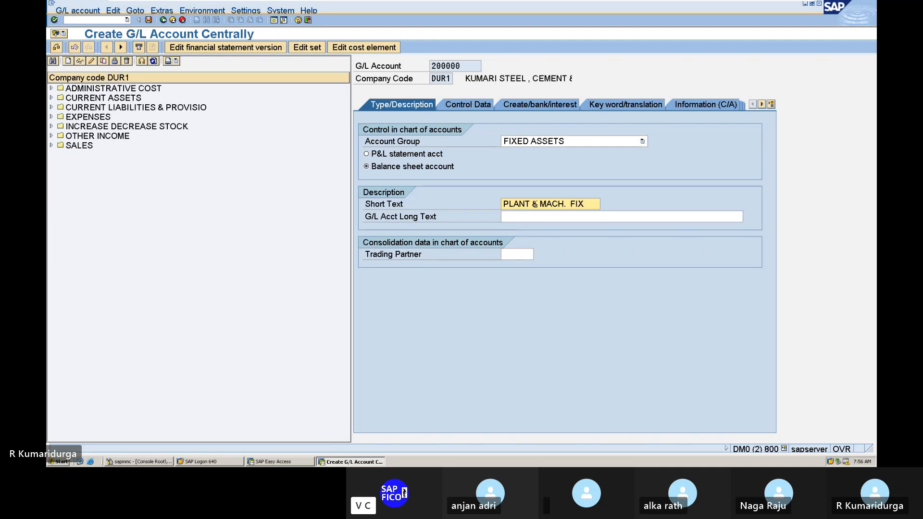
text(/)
key(BackSpace)
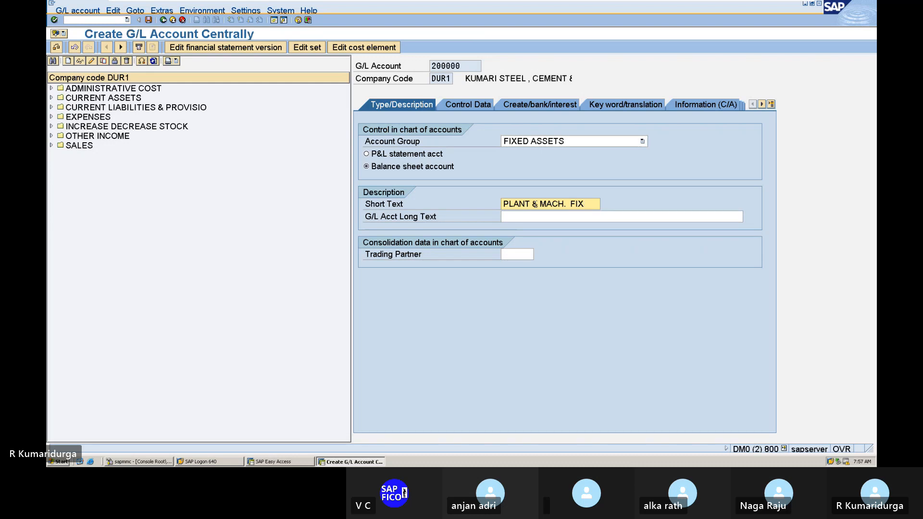
text(.A)
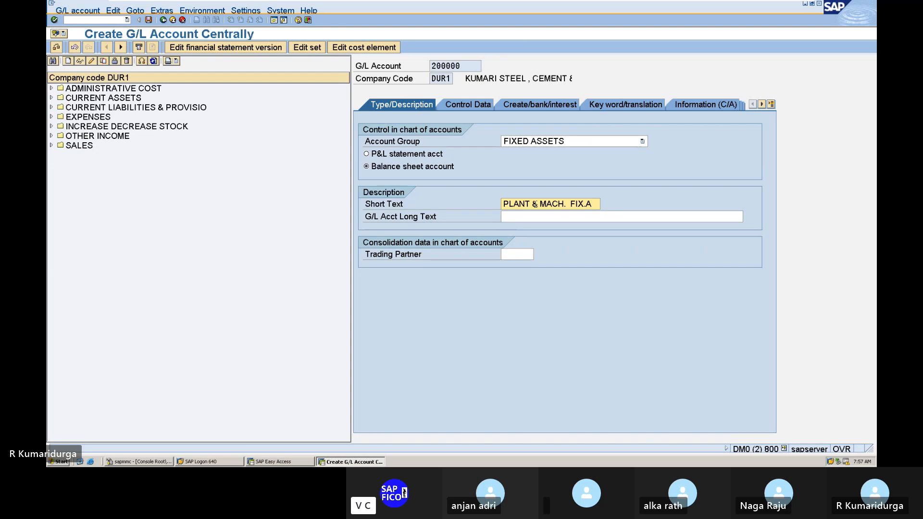
Enter "PLANT & MACHINERY FIXED ASSET ACCOUNT" as the G/L account's long text.
key(Tab)
text(P)
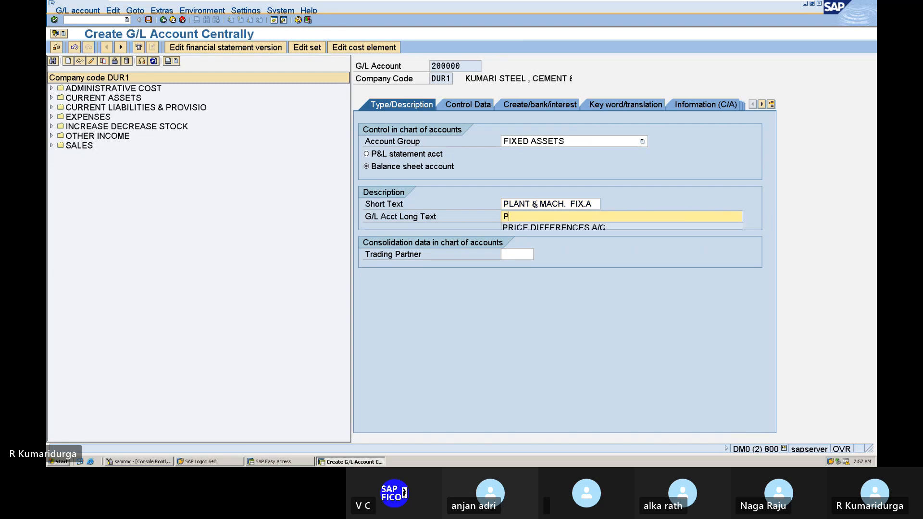
text(LANT & )
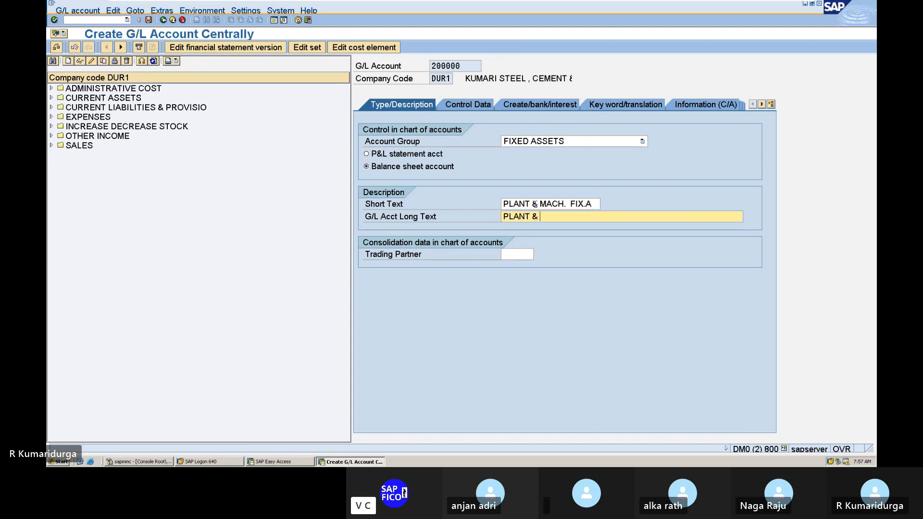
text(MACHINE)
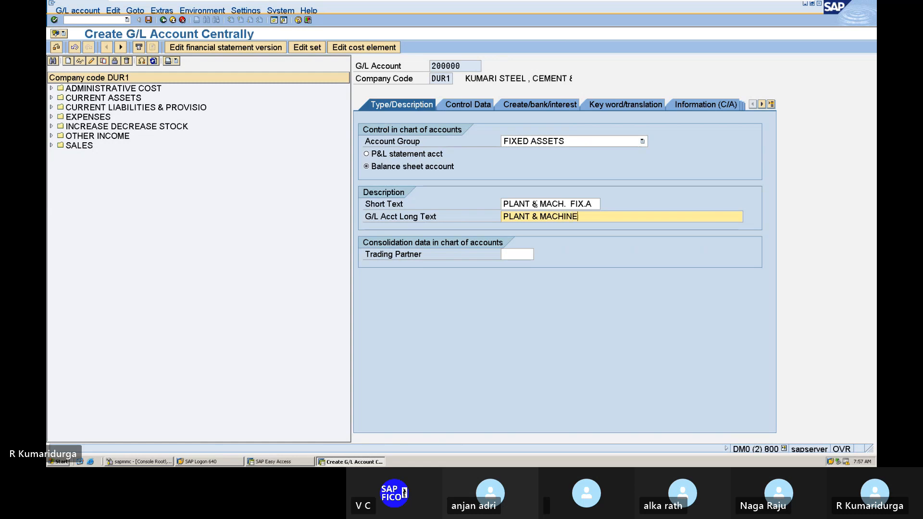
text(RY FIXE)
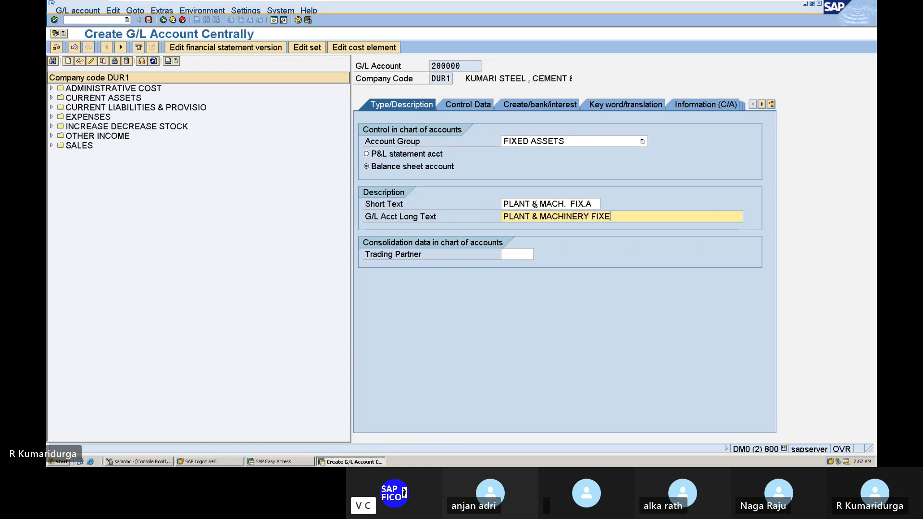
text(D ASSET ACCOUNT)
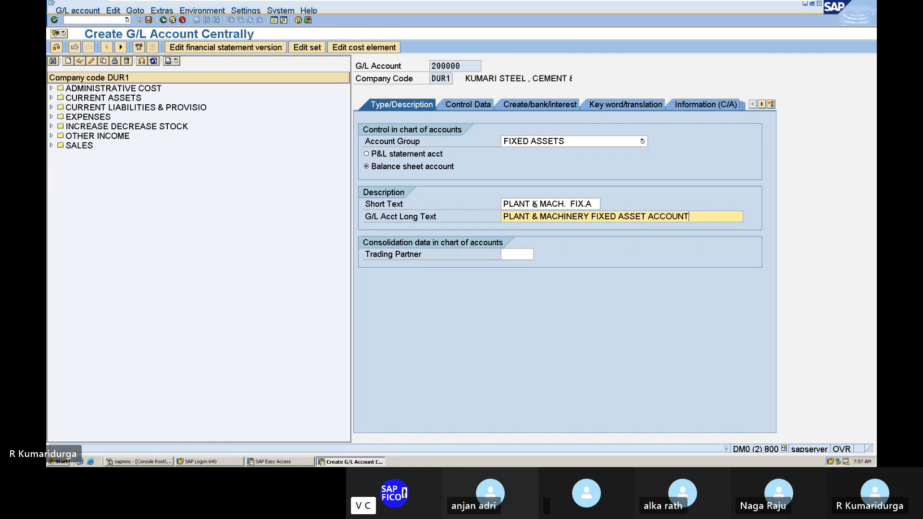
In the control data, enable only balances in local currency and line item display, with Assets as the reconciliation account type.
click(483, 110)
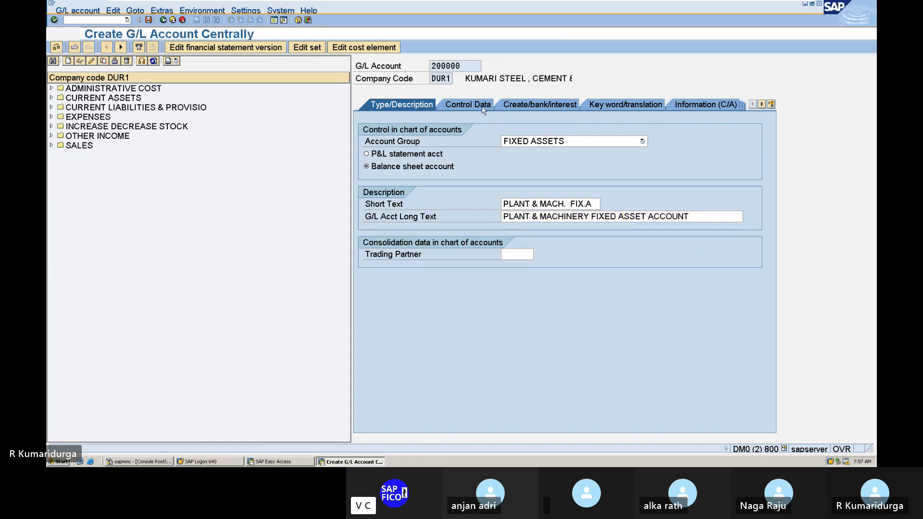
click(366, 154)
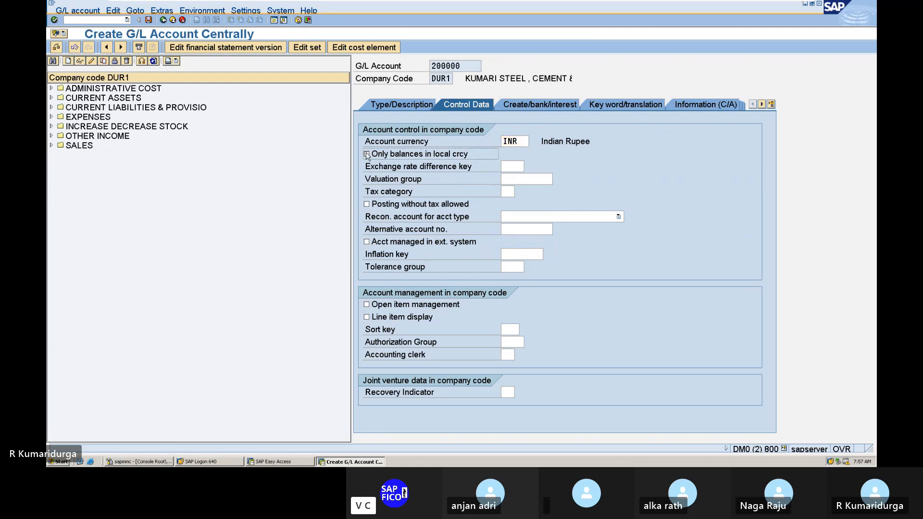
click(367, 317)
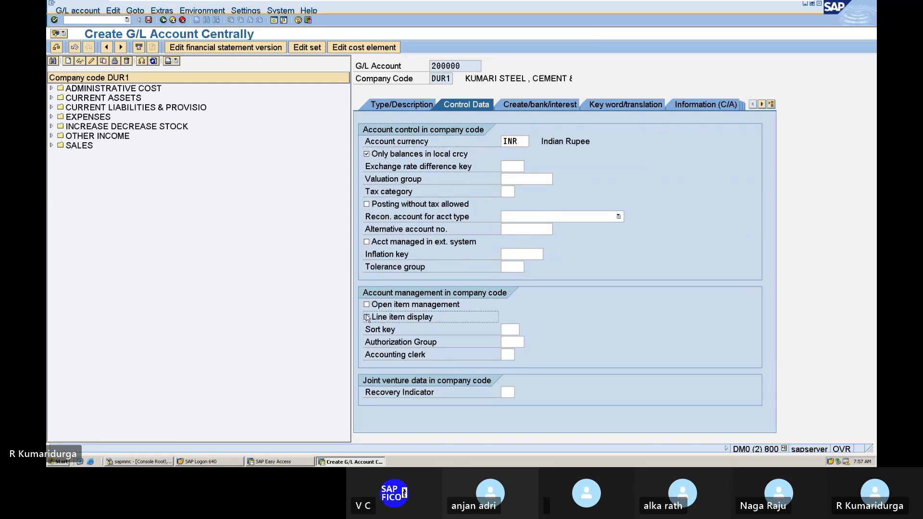
click(505, 329)
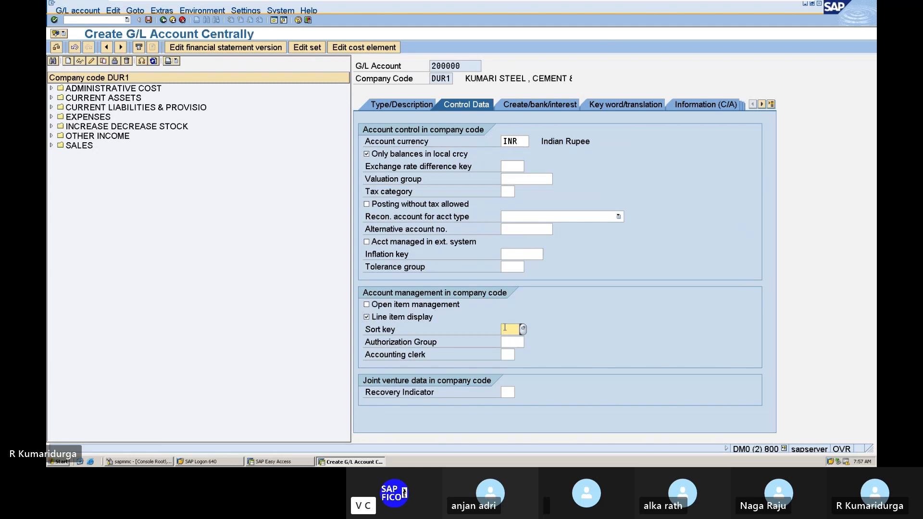
click(586, 222)
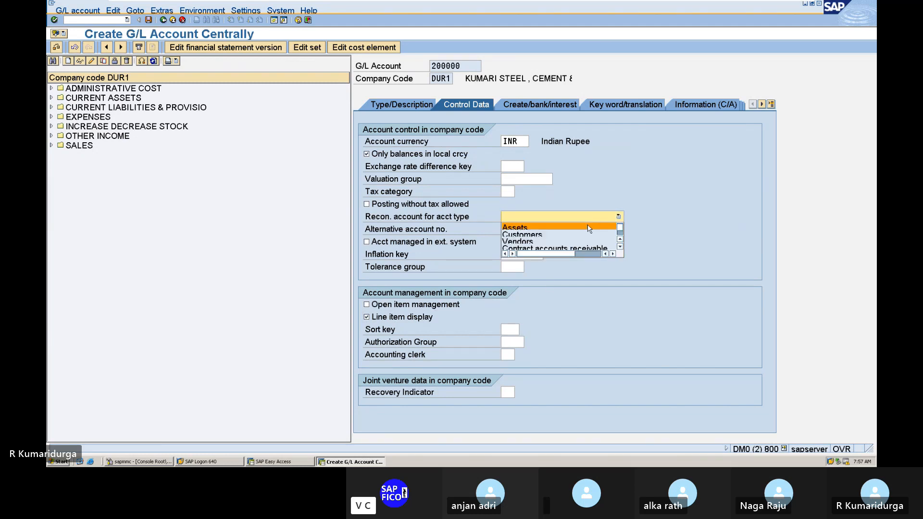
click(589, 228)
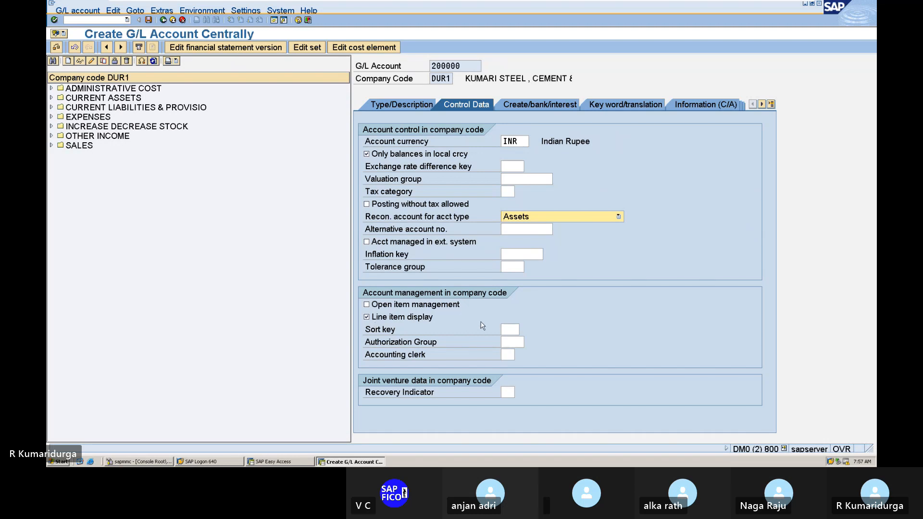
Set the account's sort key to 018.
click(506, 331)
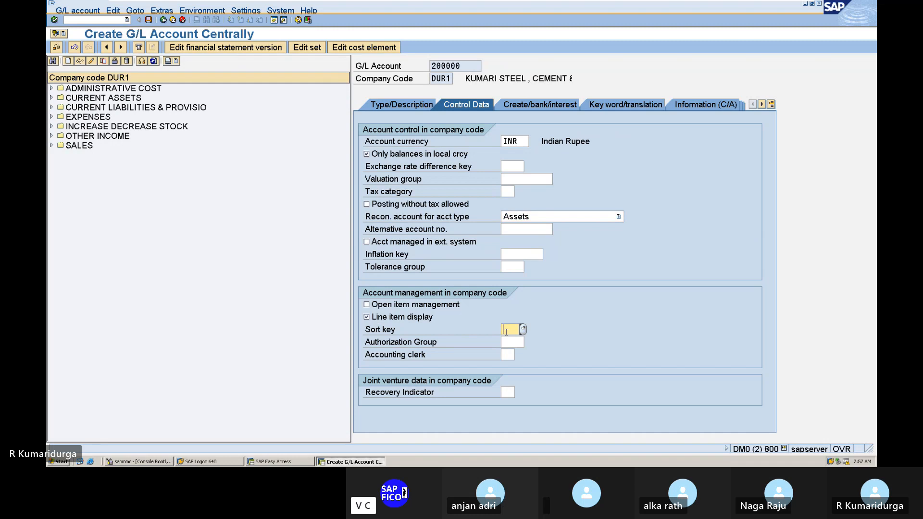
text(03)
key(BackSpace)
key(BackSpace)
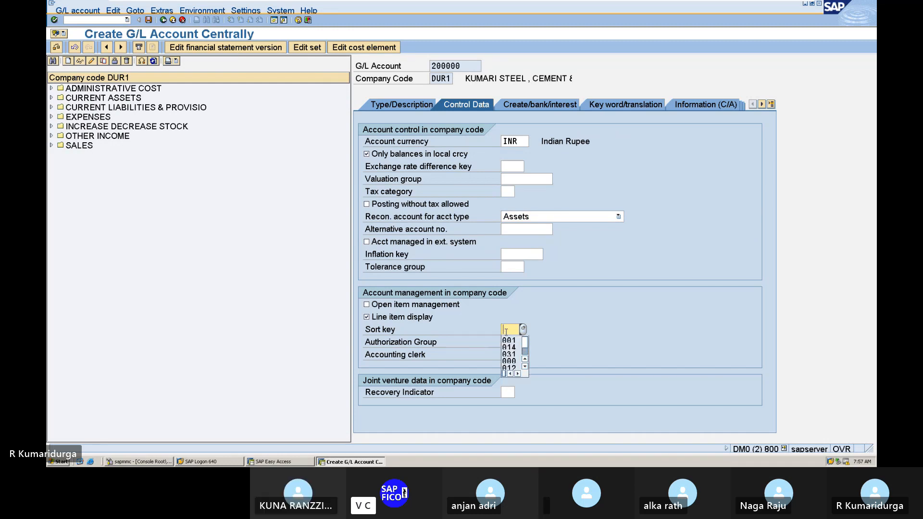
text(018)
key(Return)
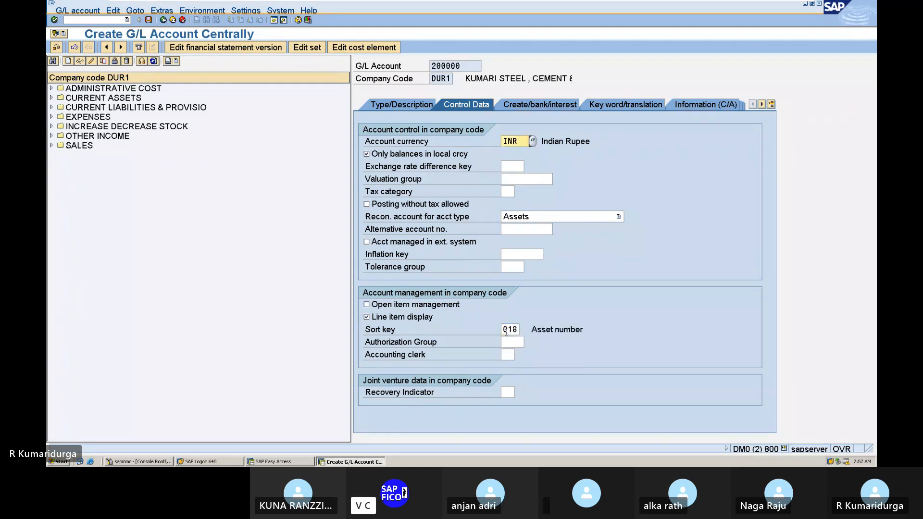
Assign field status group G067 to G/L account 200000 and save the account.
click(564, 105)
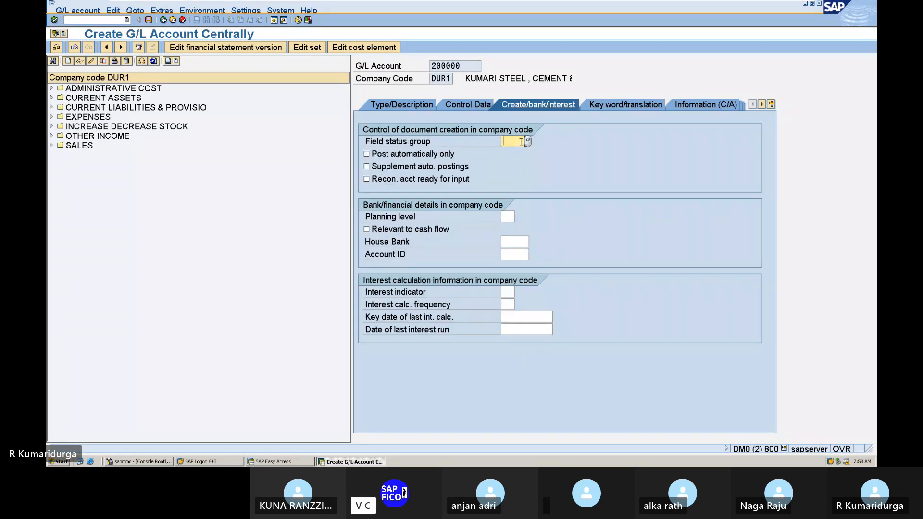
text(G)
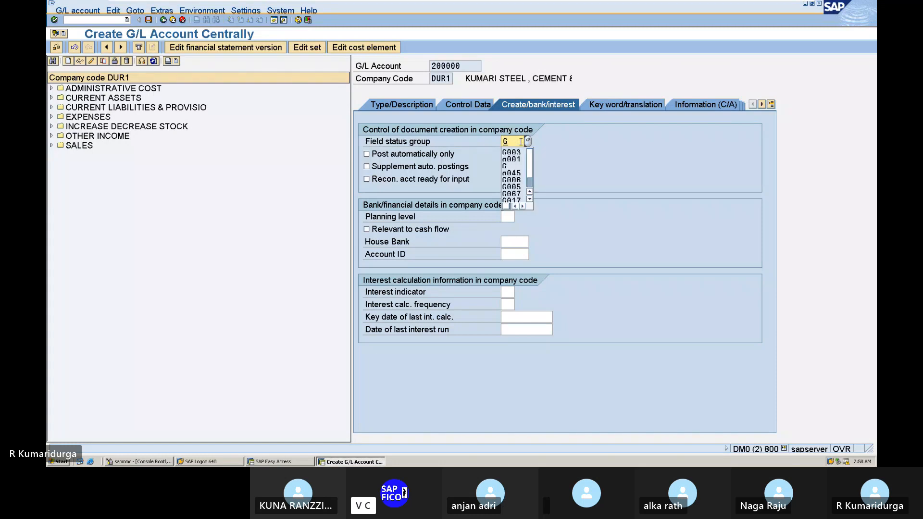
text(0)
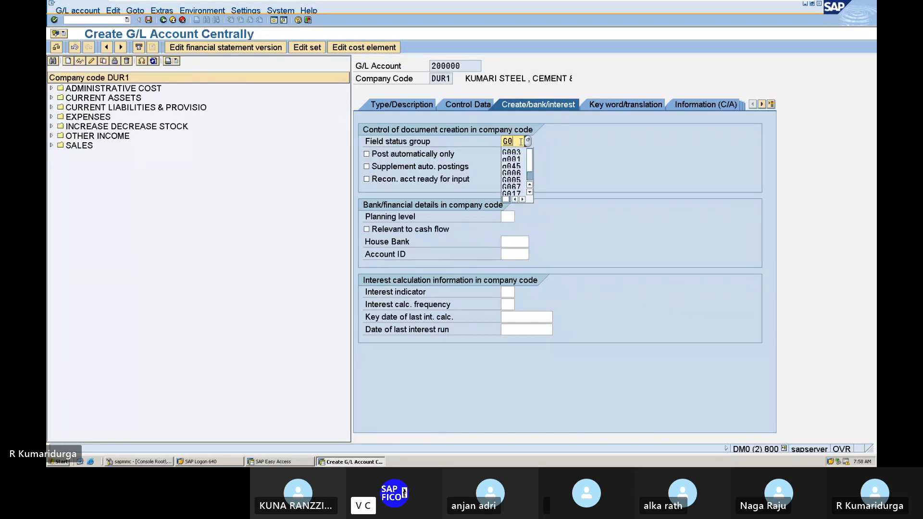
text(67)
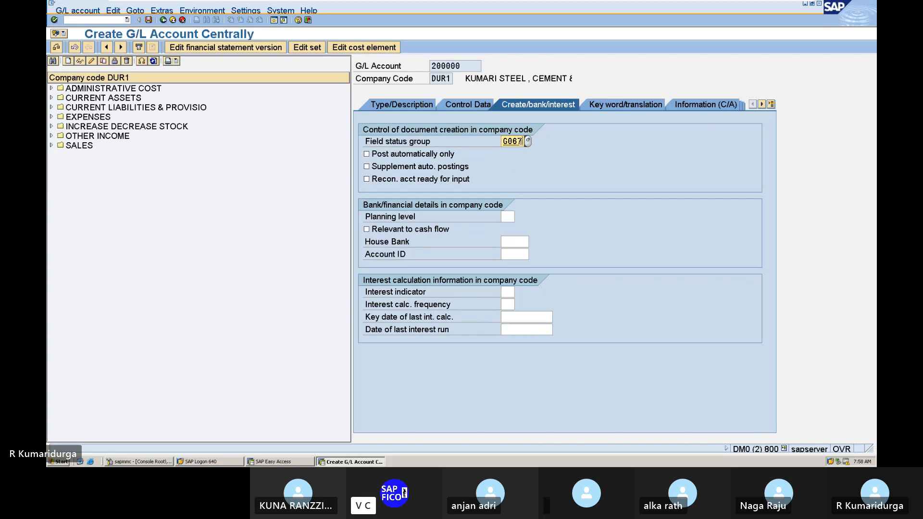
key(Return)
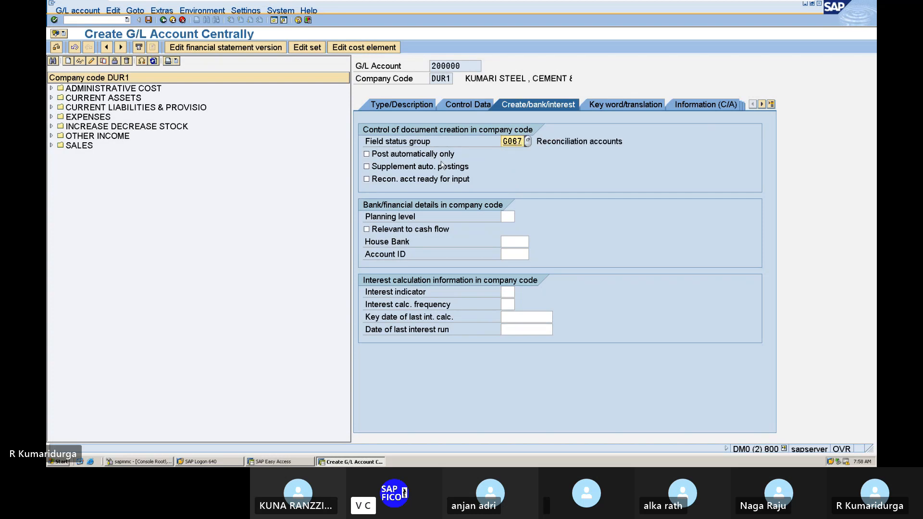
click(152, 21)
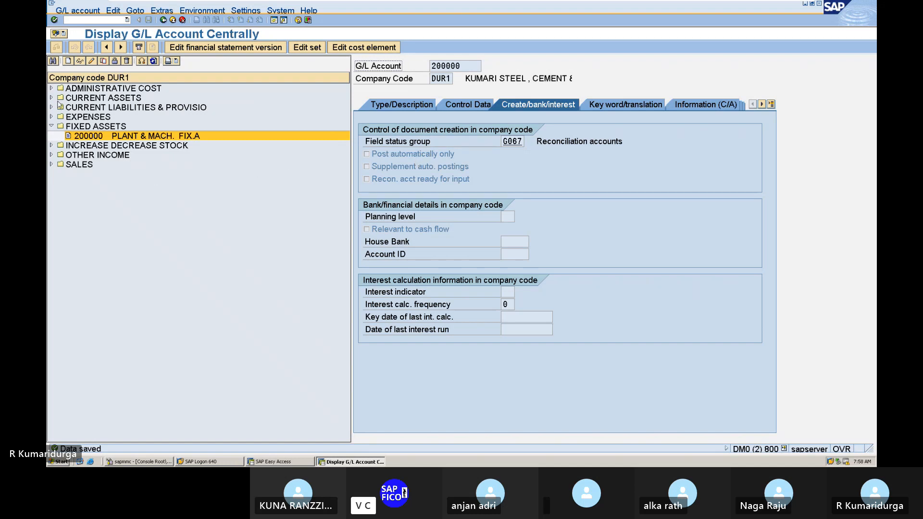
Copy G/L account 200000 to a new account 200001 in company code DUR1.
click(104, 61)
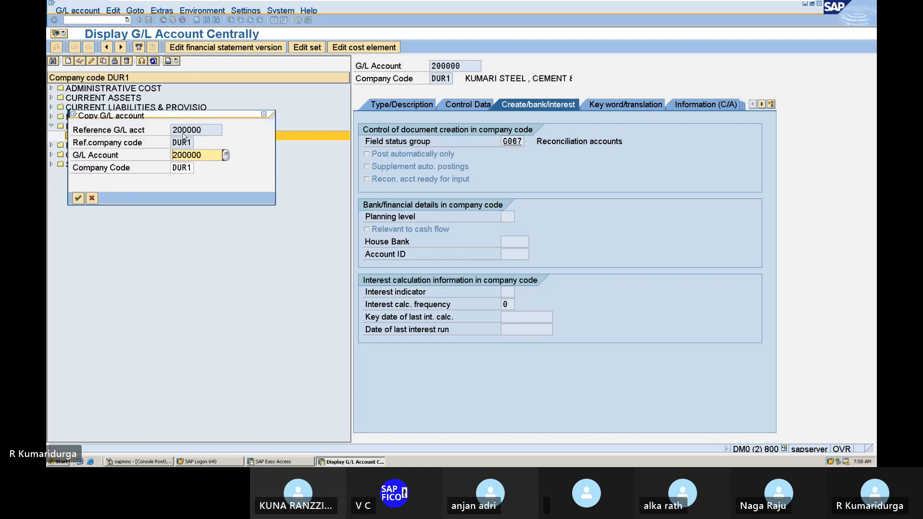
key(BackSpace)
text(1)
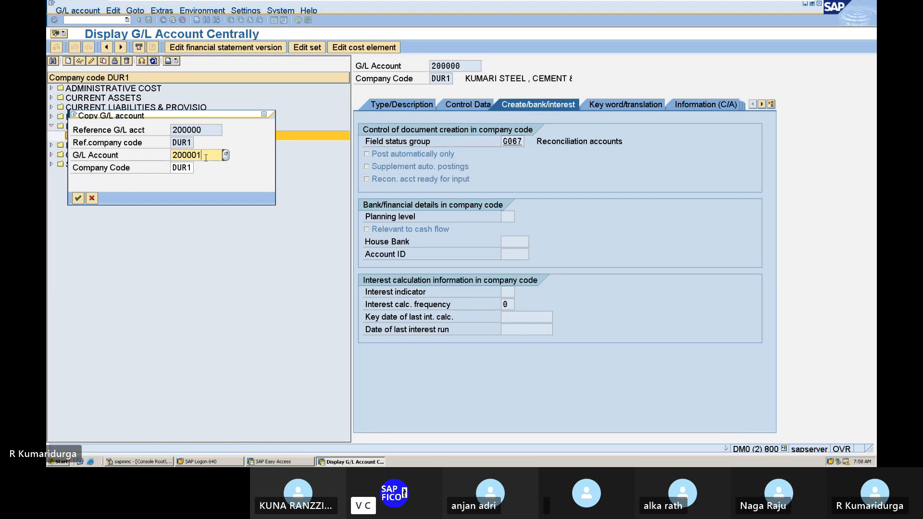
key(Return)
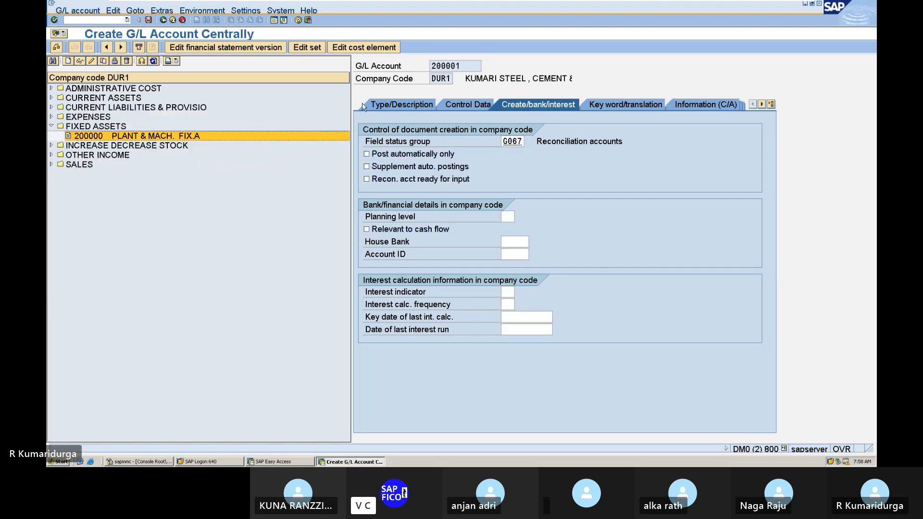
Change the new account's short text to "ACC DEP P& M A/C".
click(408, 105)
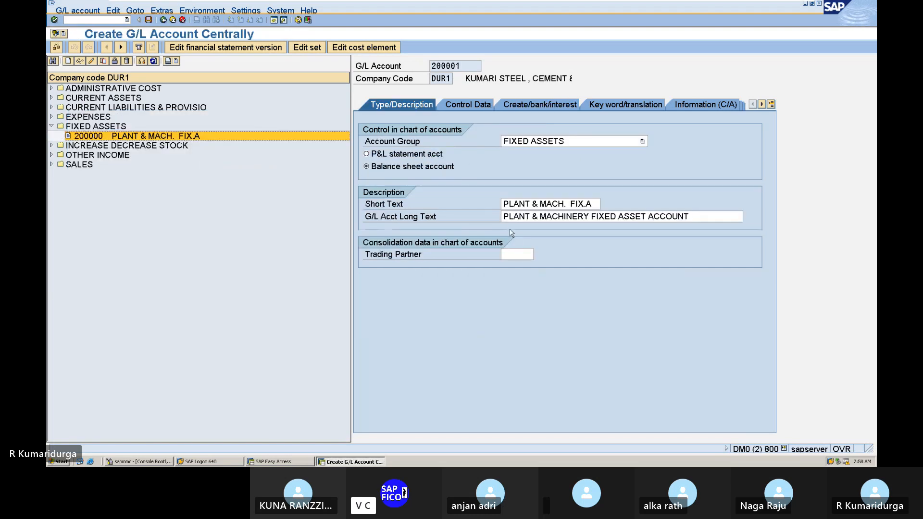
click(504, 204)
text(ACCN)
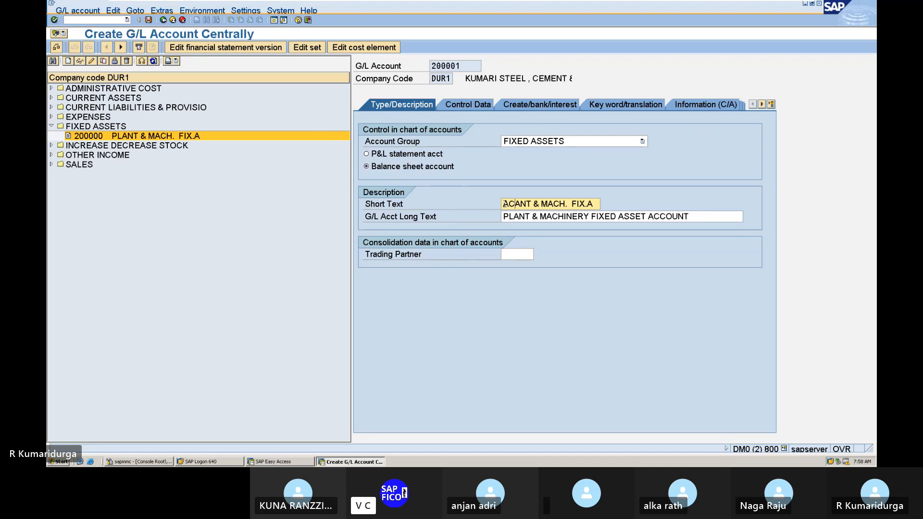
text(UM)
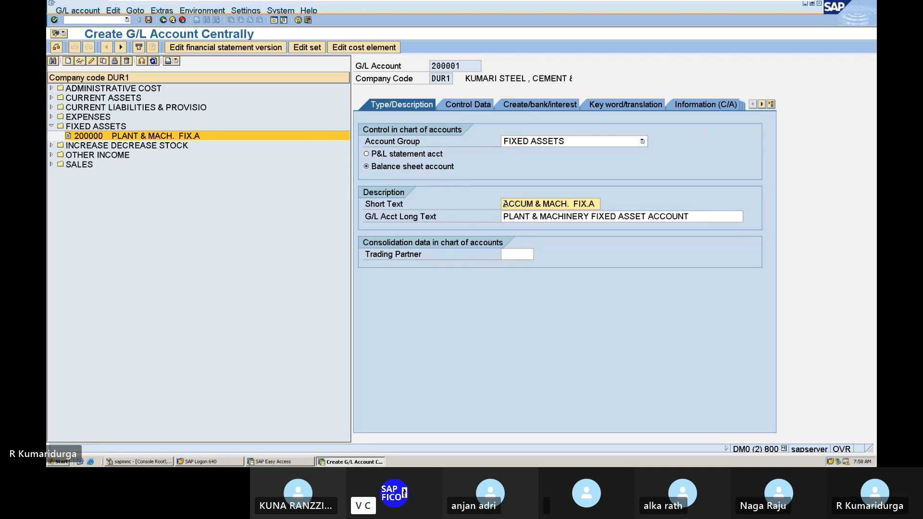
text(LAT)
key(BackSpace)
key(BackSpace)
key(BackSpace)
key(BackSpace)
key(BackSpace)
key(BackSpace)
text(DEP P& M A/C)
key(Down)
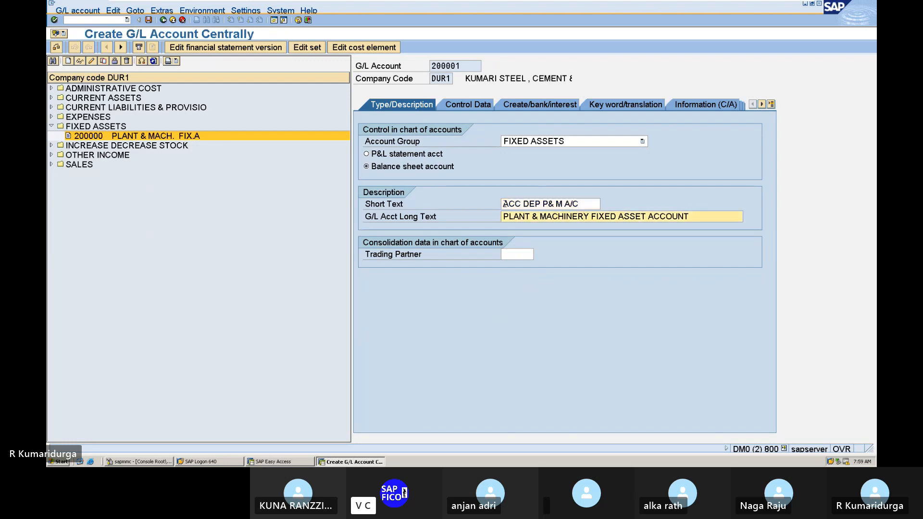
Replace the G/L account's long text with a copy of the short text "ACC DEP P& M A/C".
key(Up)
key(shift+Left)
key(shift+Left)
key(shift+Left)
key(shift+Left)
key(shift+Left)
key(shift+Left)
key(shift+Left)
key(shift+Left)
key(shift+Left)
key(shift+Left)
key(shift+Left)
key(shift+Left)
key(shift+Left)
key(shift+Left)
key(shift+Left)
key(shift+Left)
key(ctrl+c)
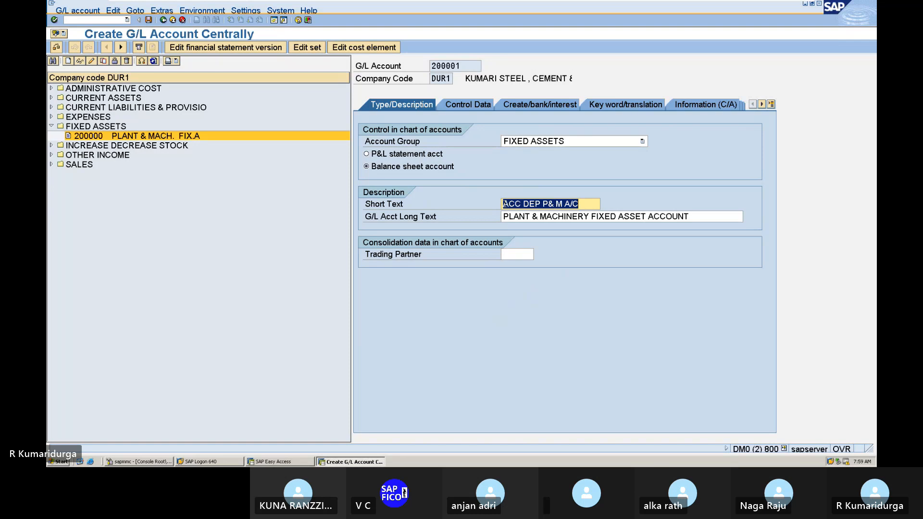
key(Down)
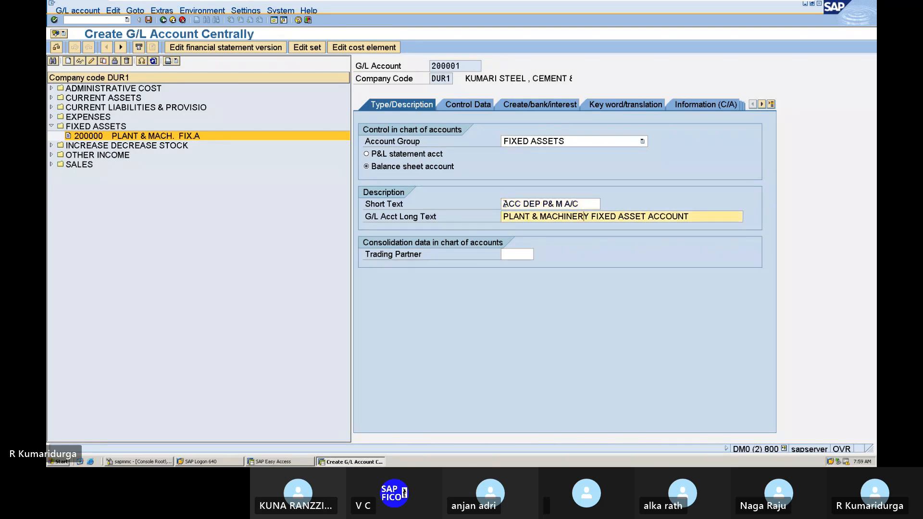
key(BackSpace)
key(BackSpace)
key(BackSpace)
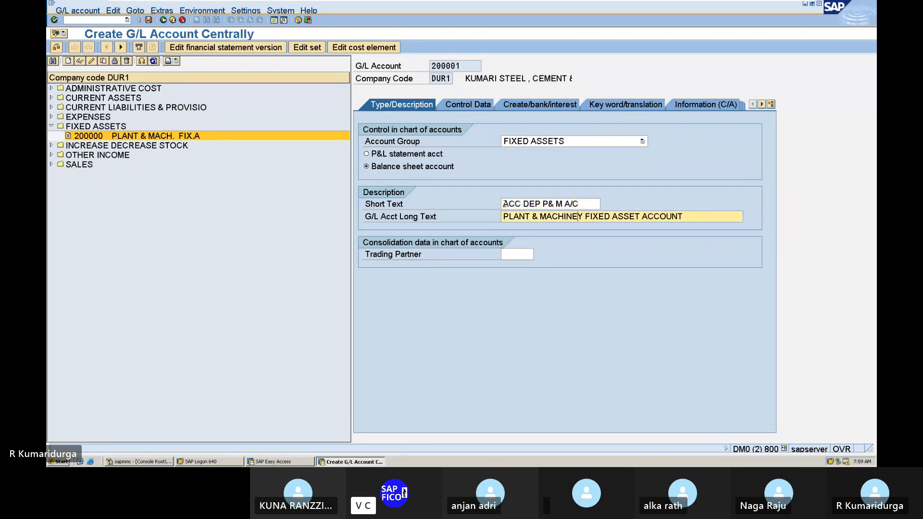
key(BackSpace)
key(BackSpace)
key(BackSpace)
key(BackSpace)
key(BackSpace)
key(BackSpace)
key(BackSpace)
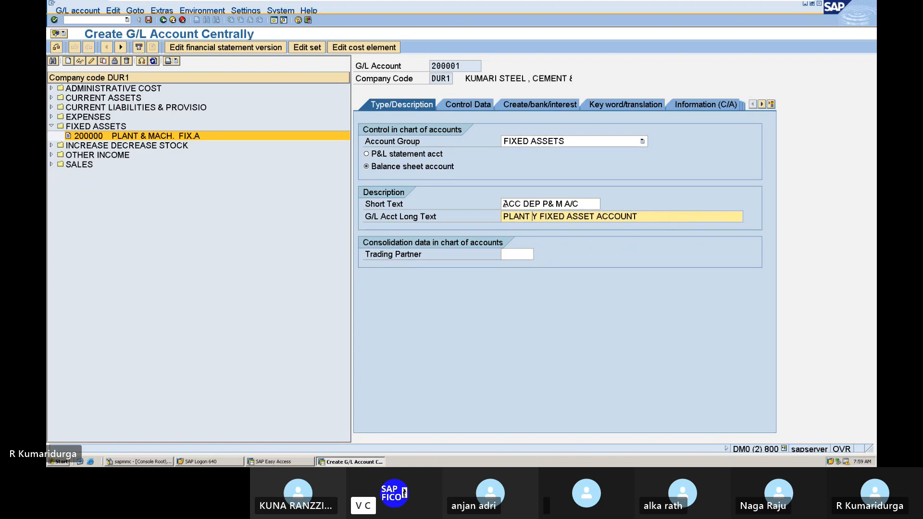
key(ctrl+a)
key(Delete)
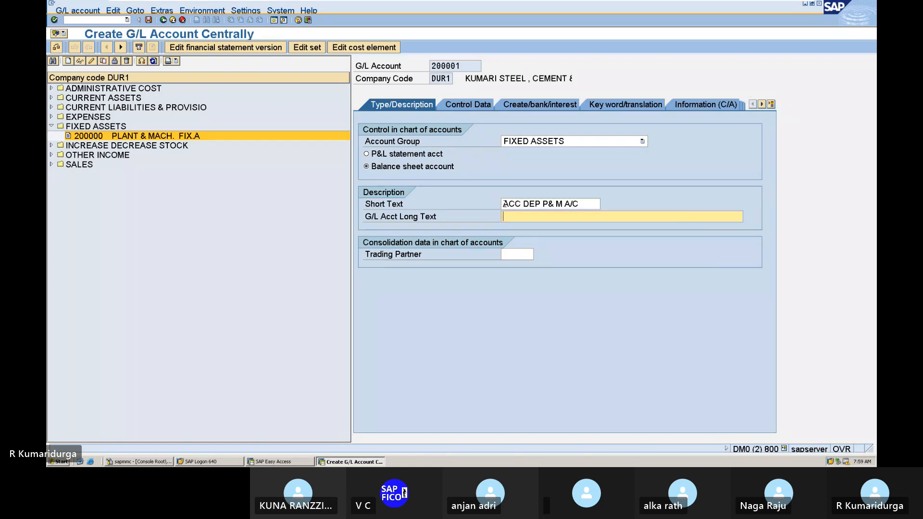
key(ctrl+v)
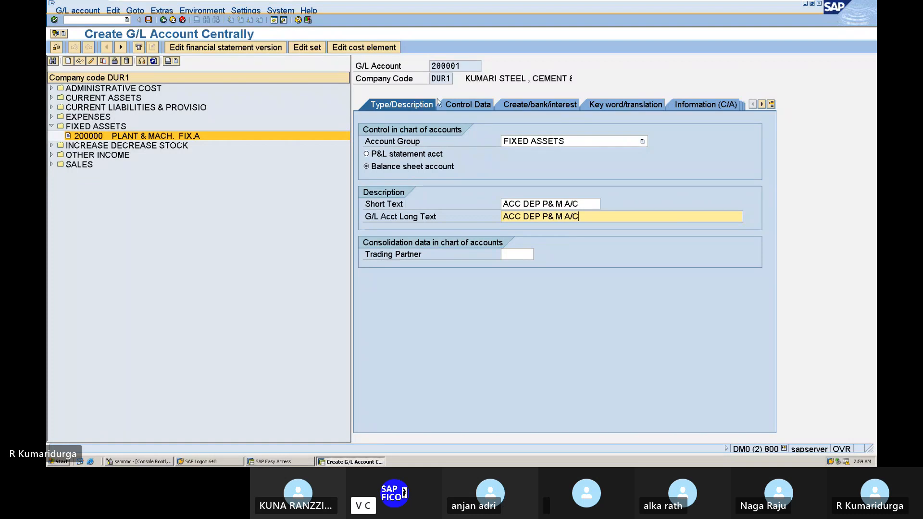
Check account 200001's control data and document creation settings, and save the account.
click(465, 108)
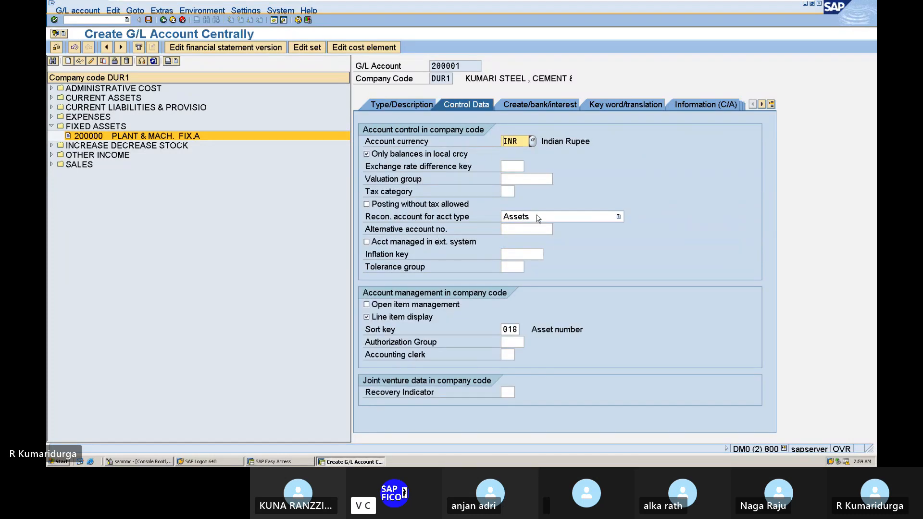
click(534, 109)
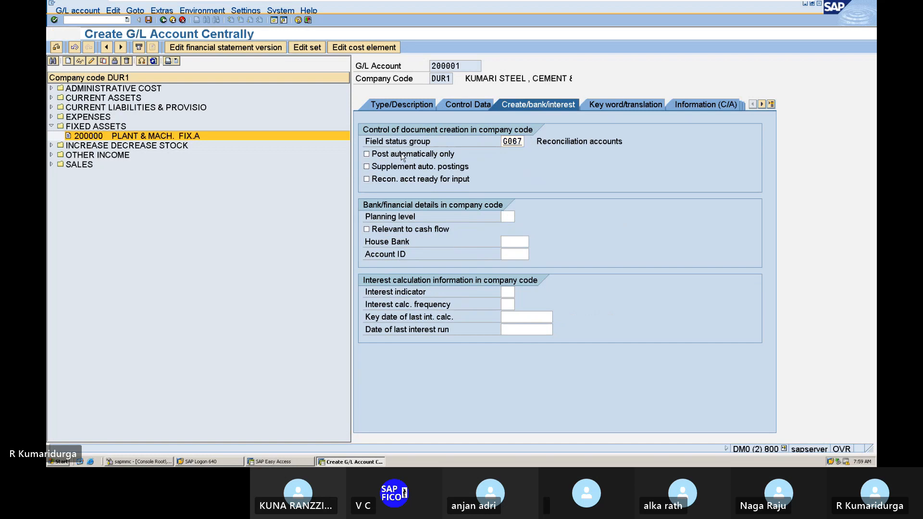
click(148, 20)
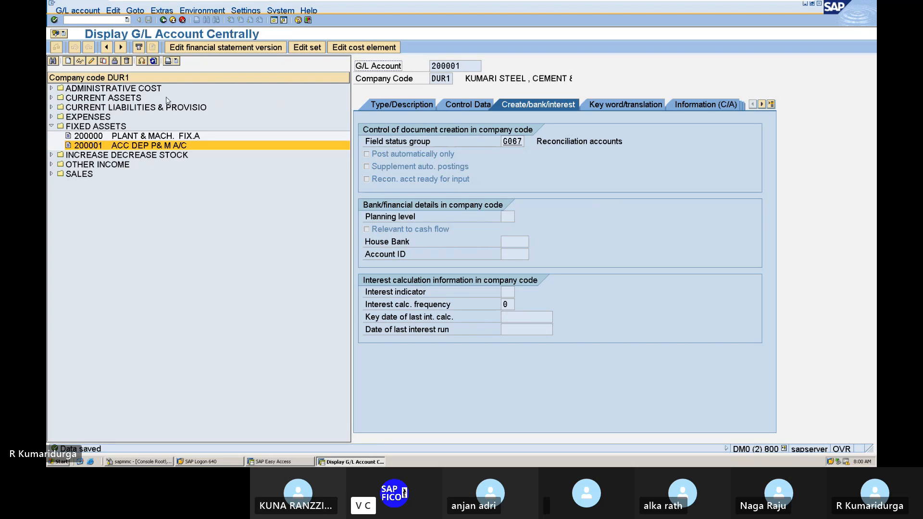
Switch account 200001 to change mode and replace its short text with "ASSET UNDER CON A/C".
click(452, 108)
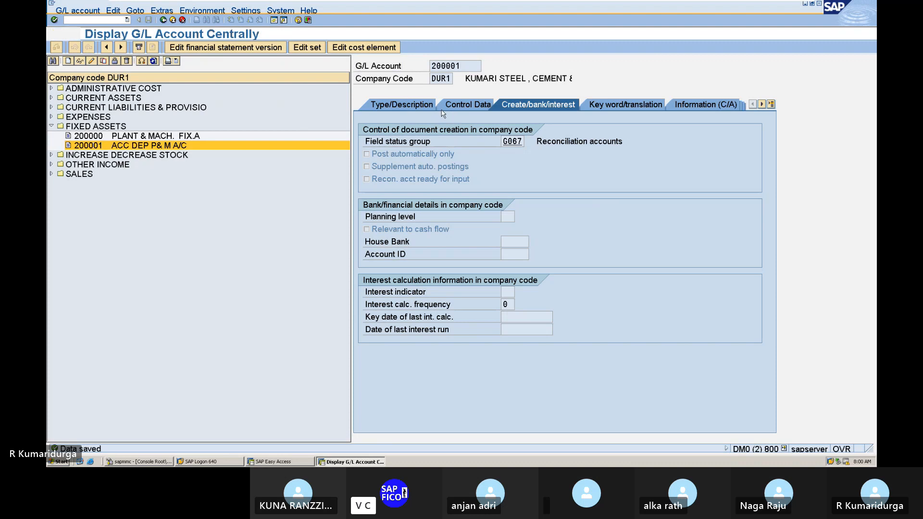
click(401, 107)
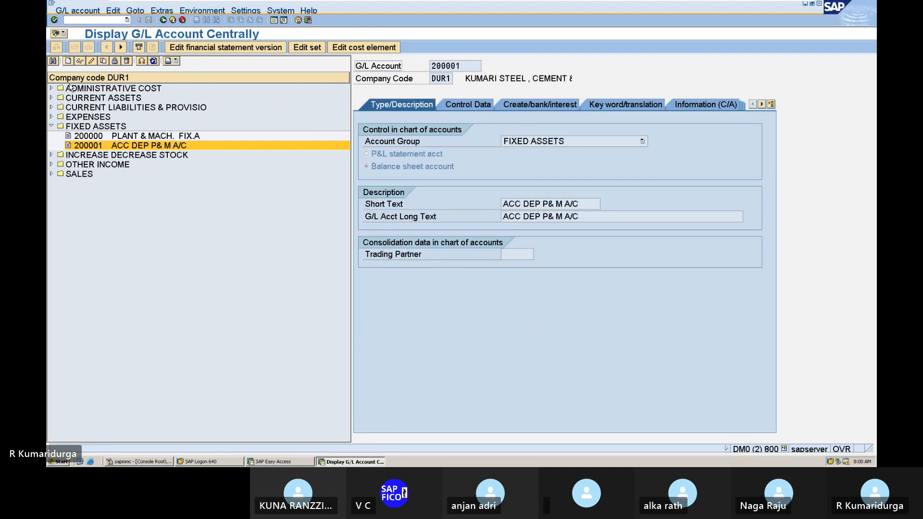
click(91, 61)
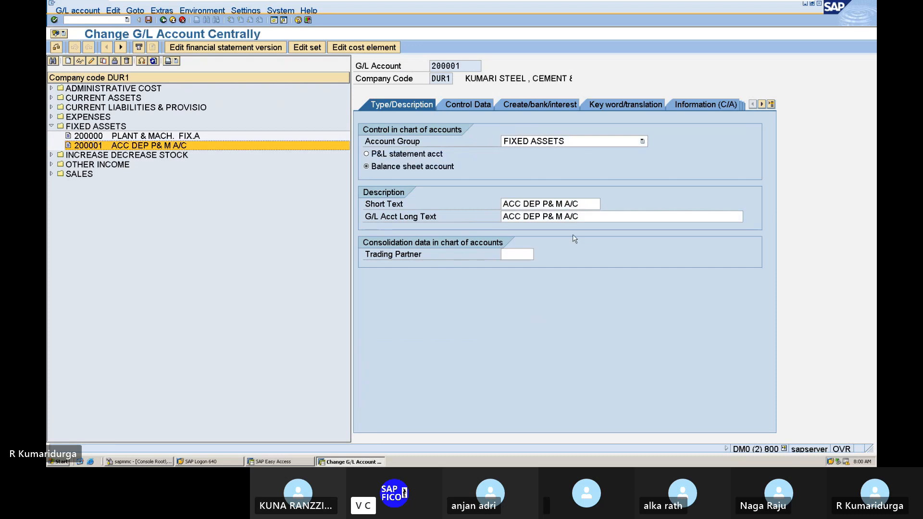
click(518, 216)
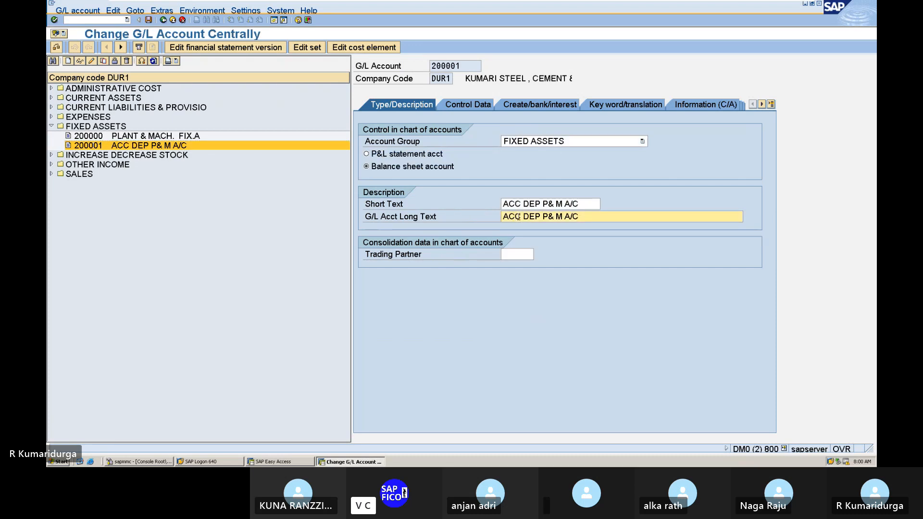
click(587, 203)
key(BackSpace)
key(BackSpace)
key(BackSpace)
key(BackSpace)
key(BackSpace)
key(BackSpace)
key(BackSpace)
key(BackSpace)
key(BackSpace)
key(BackSpace)
key(BackSpace)
key(BackSpace)
key(BackSpace)
key(BackSpace)
key(BackSpace)
key(BackSpace)
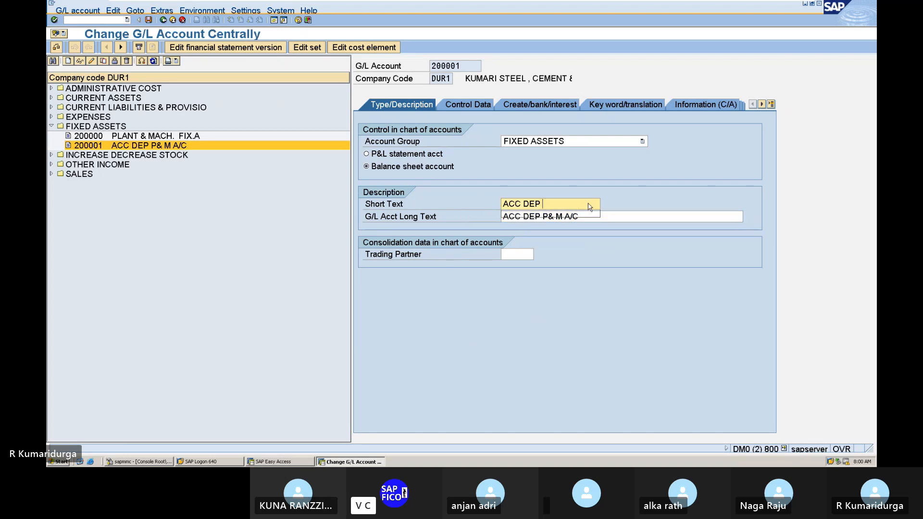
text(ASSET UNDER CON A/C)
key(Tab)
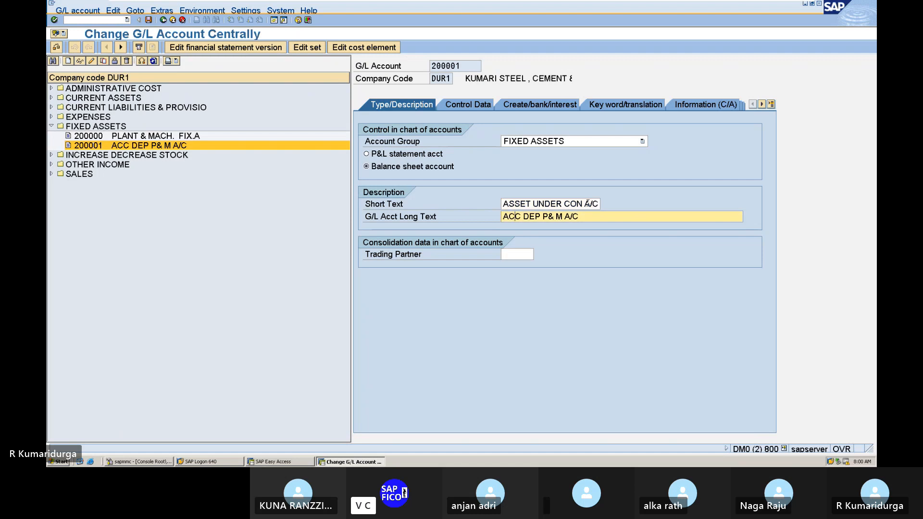
Set the account's long text to "ASSET UNDER CONSTRUCTION A/C" and save the changes.
key(BackSpace)
key(BackSpace)
text(A)
key(Delete)
text(SSET UNDER CONSTRUCTI)
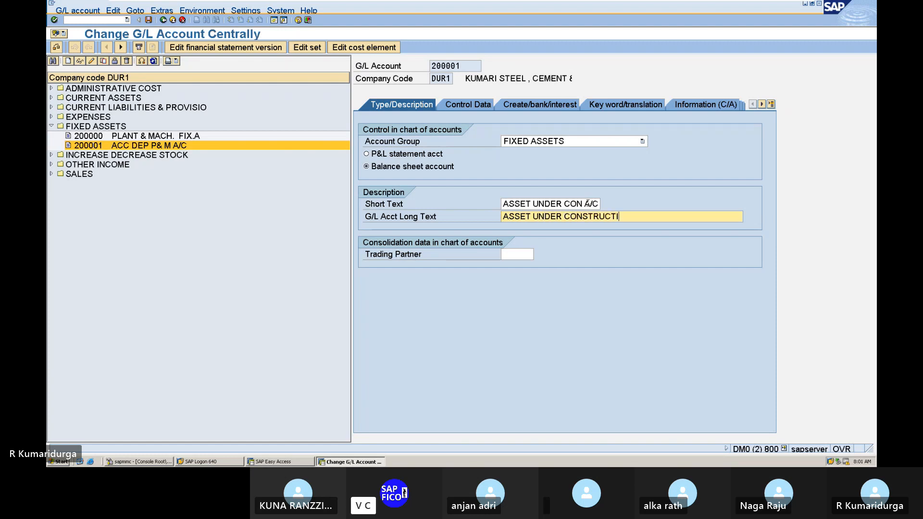
text(ON A/C)
key(Return)
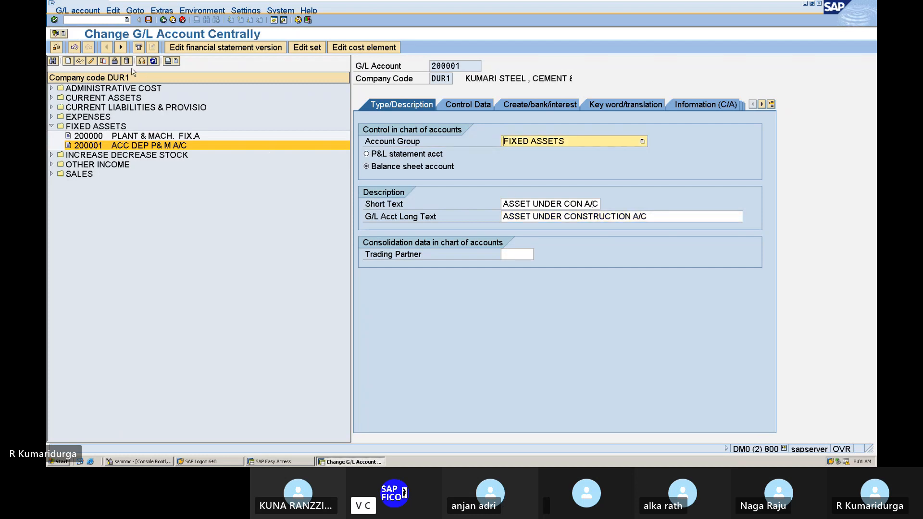
click(150, 22)
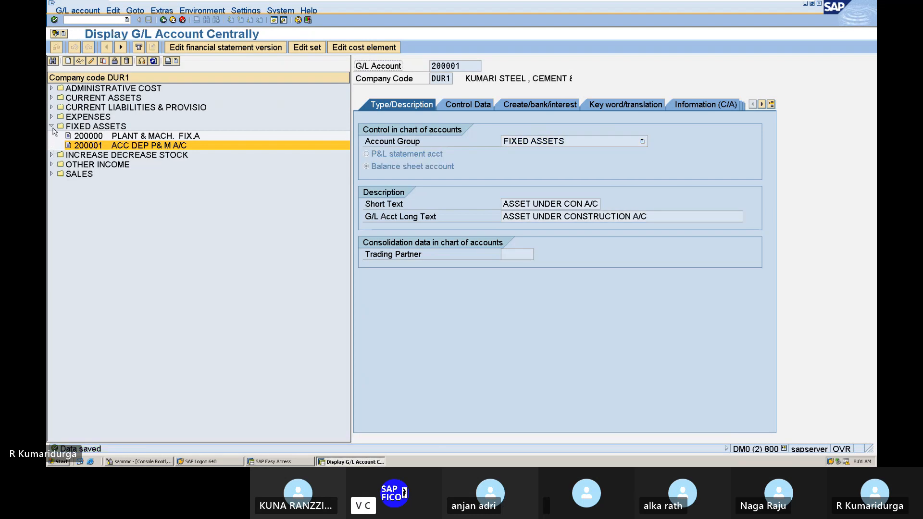
Open the G/L account groups overview and position the list at chart of accounts DUCH.
click(96, 20)
text(/NOBD)
key(Return)
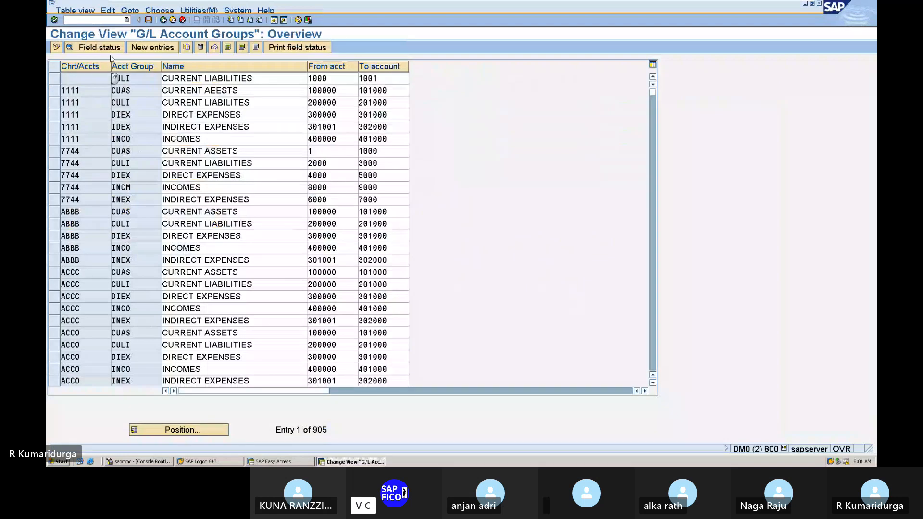
click(208, 432)
text(DUCH)
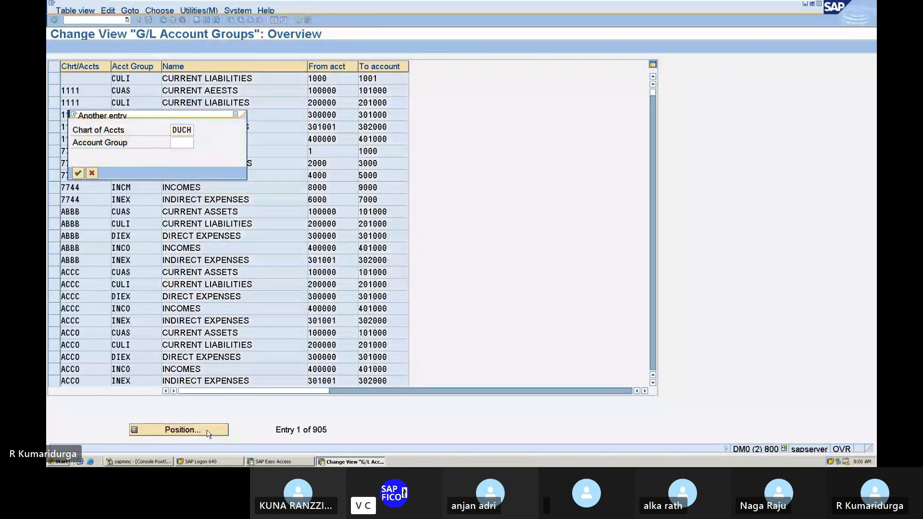
key(Return)
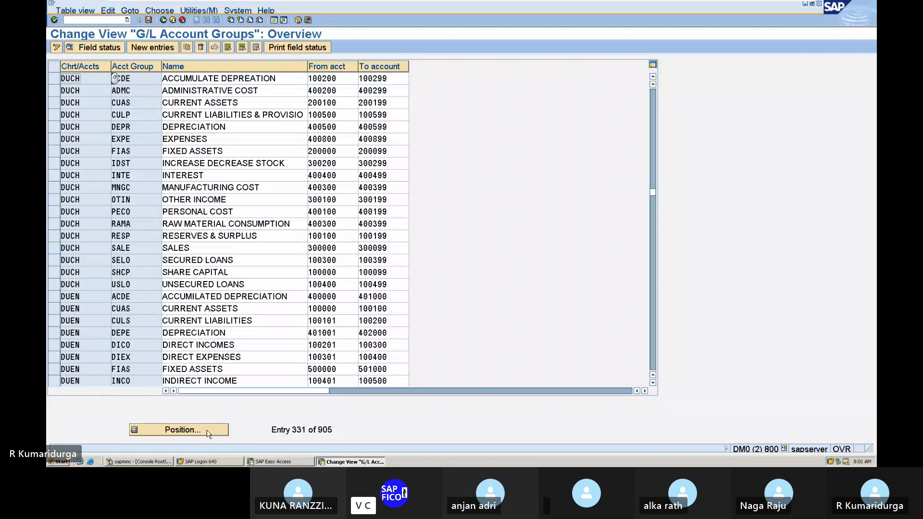
click(195, 296)
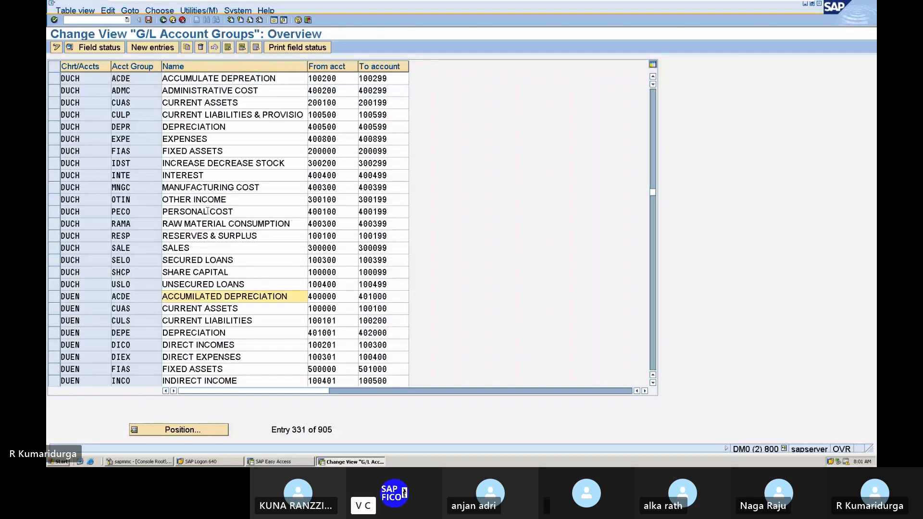
double_click(190, 80)
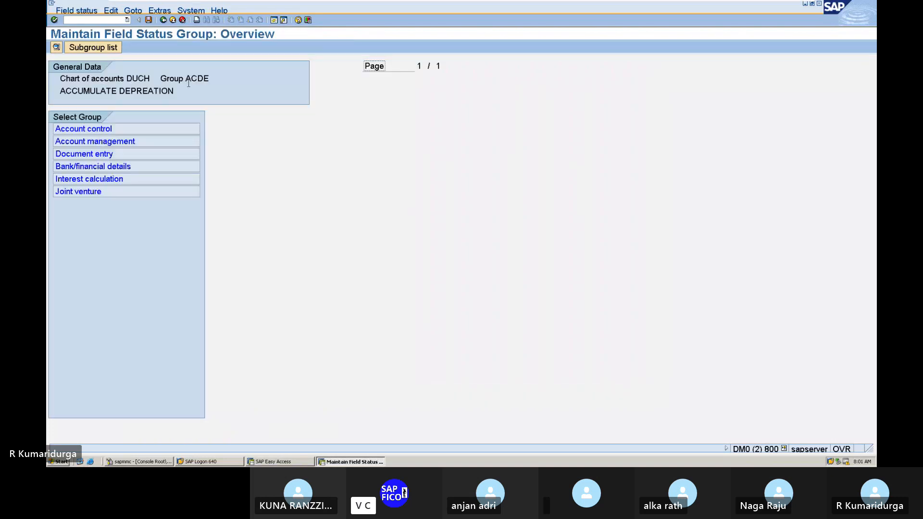
click(163, 20)
click(163, 20)
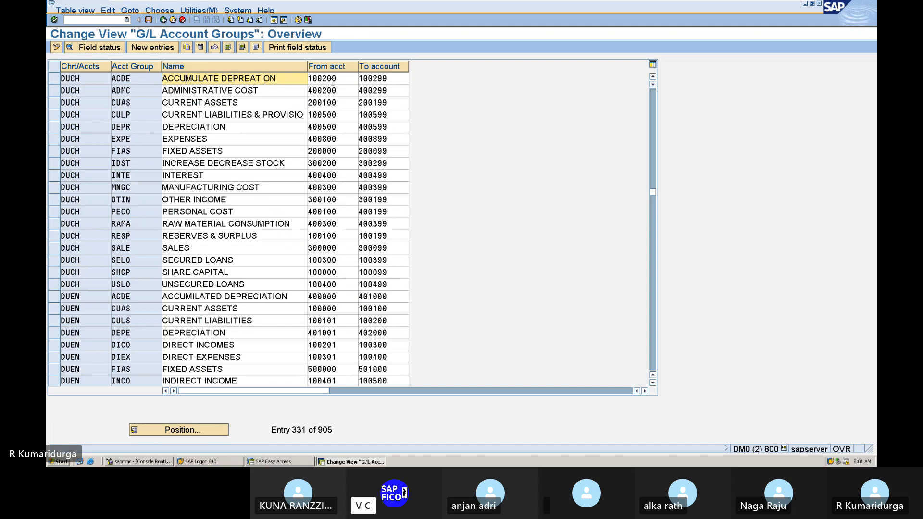
Open central G/L account maintenance with transaction /NFS00 and start creating account 100200 in company code DUR1.
click(99, 20)
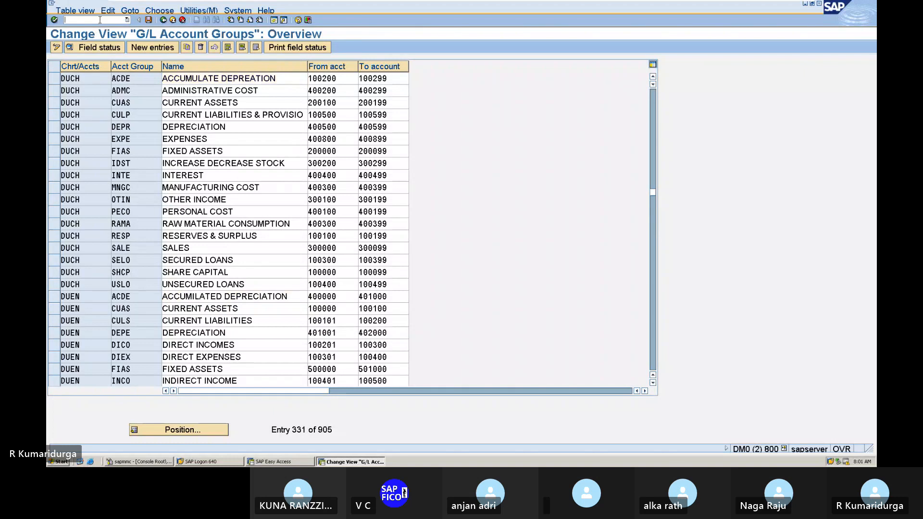
text(/NFS)
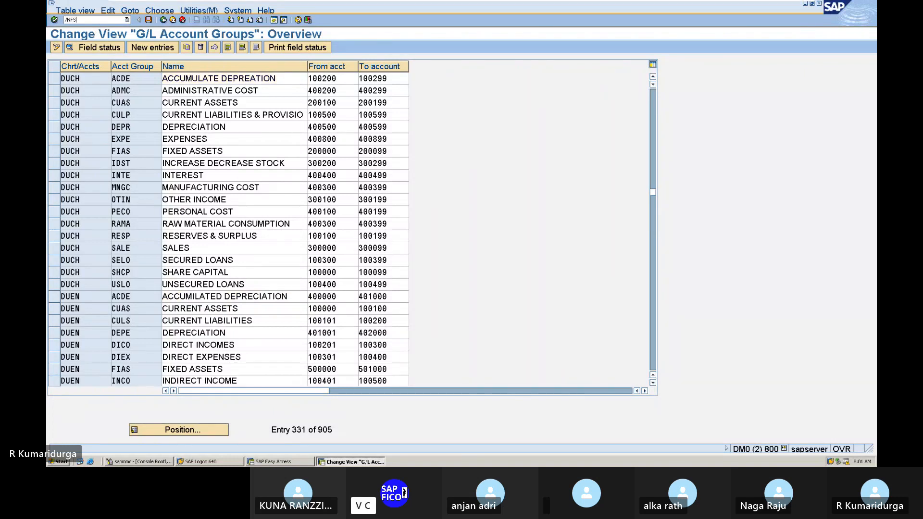
text(00)
key(Return)
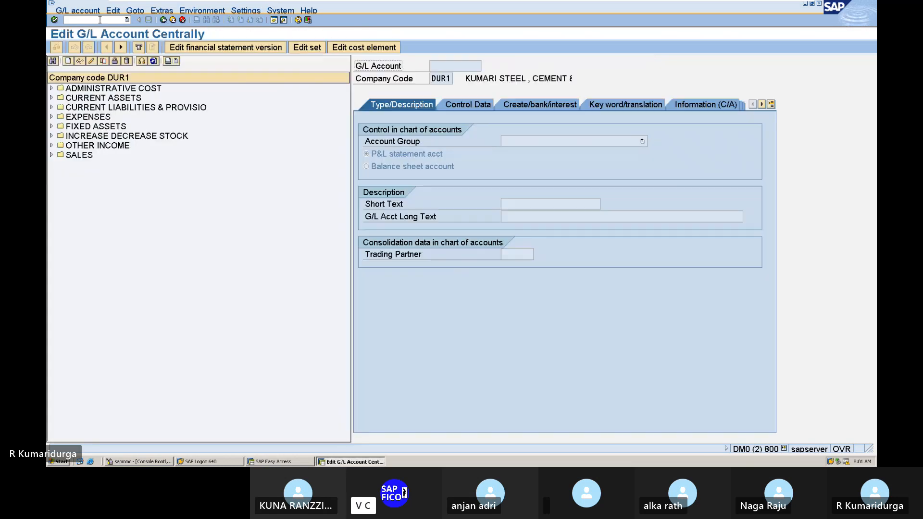
click(68, 62)
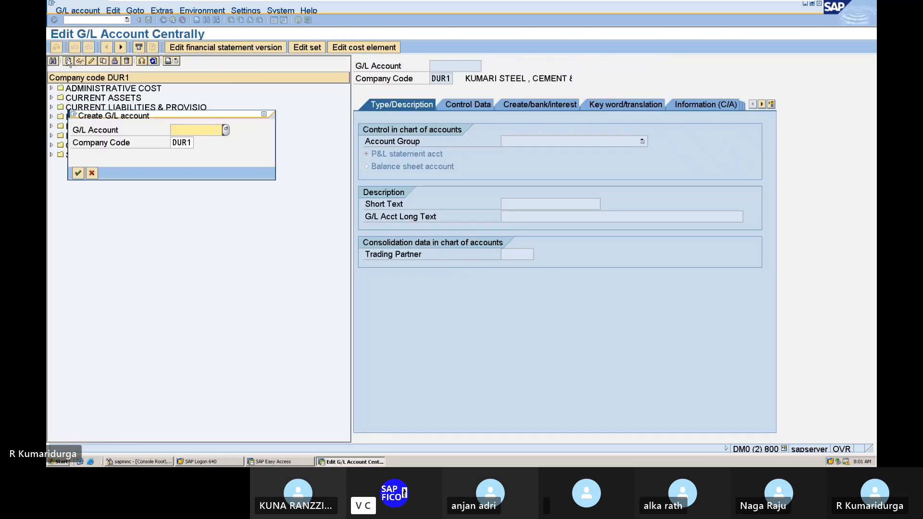
text(100200)
key(Return)
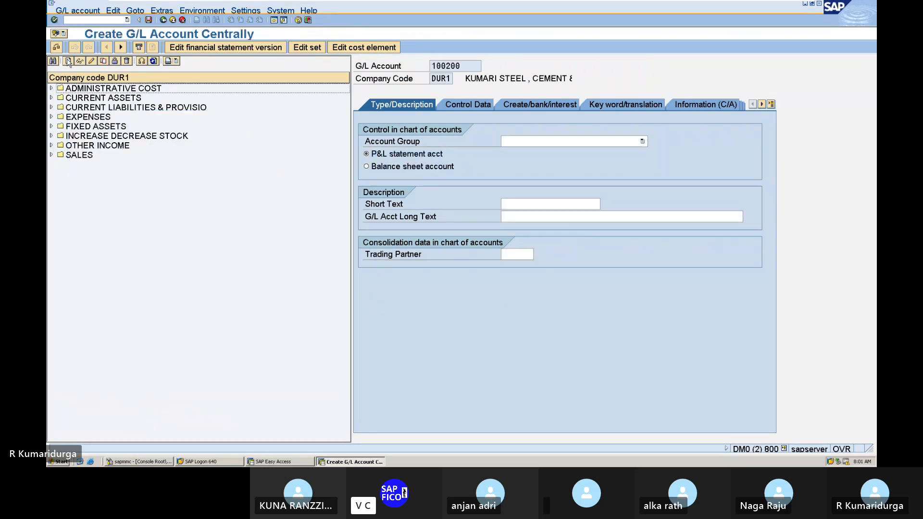
Assign the new account to the ACCUMULATE DEPREATION account group and classify it as a P&L statement account.
click(549, 143)
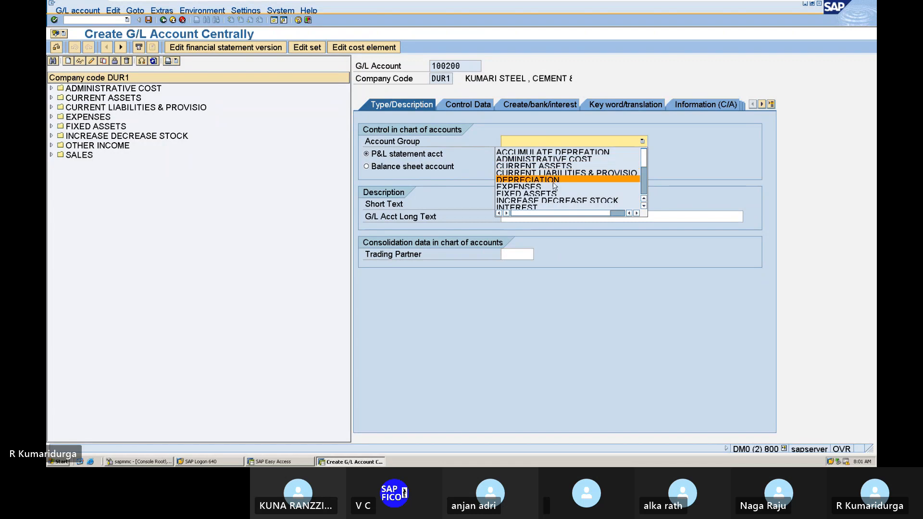
click(584, 153)
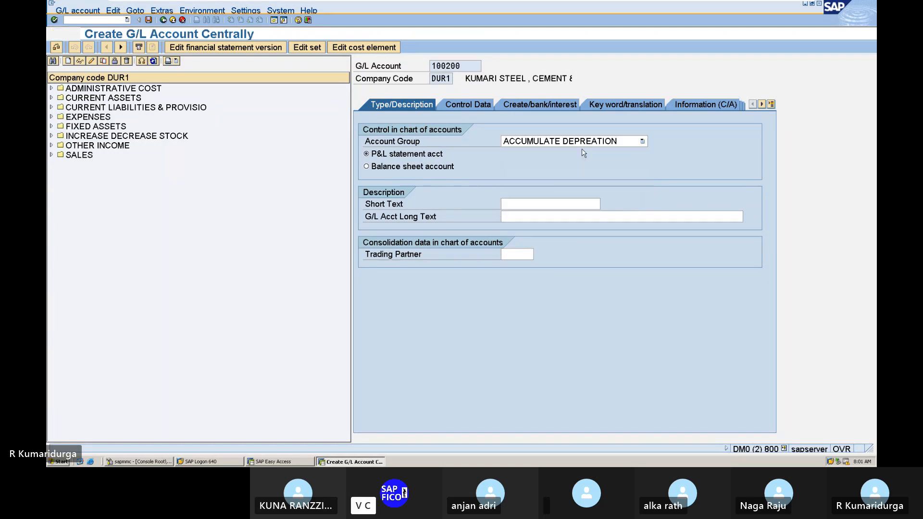
click(369, 168)
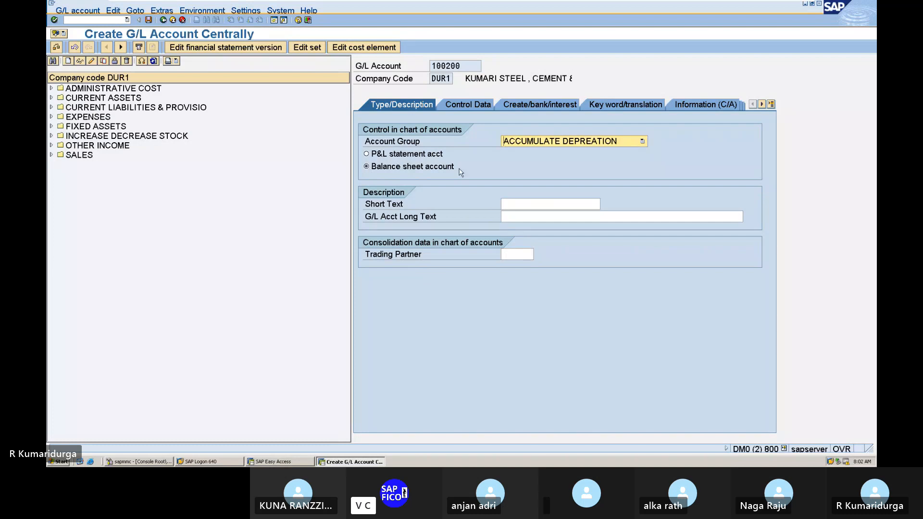
click(367, 153)
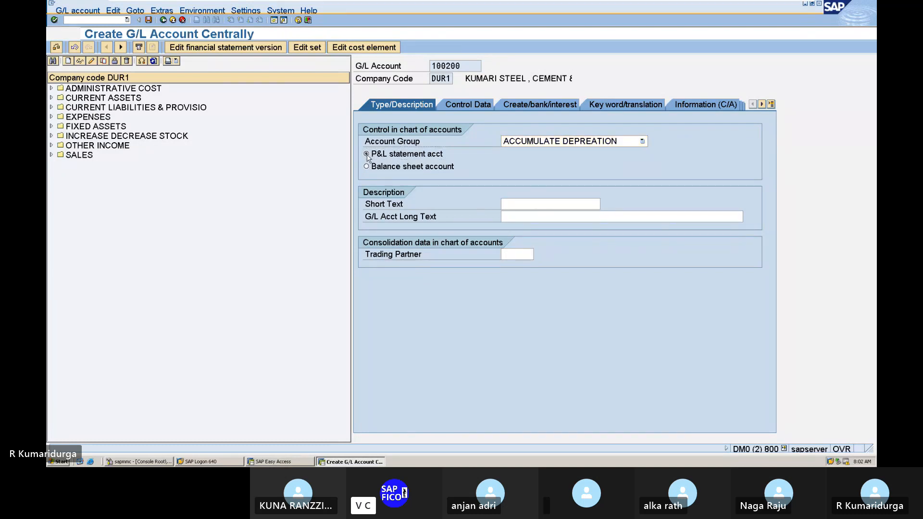
Enter "ACC DEP PM A/C" as the short text of account 100200.
click(545, 204)
text(AA)
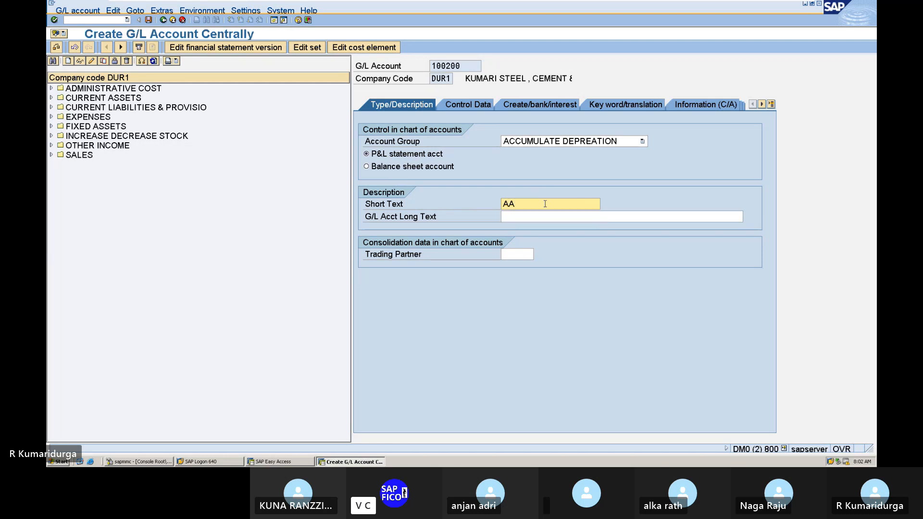
key(BackSpace)
text(CCU)
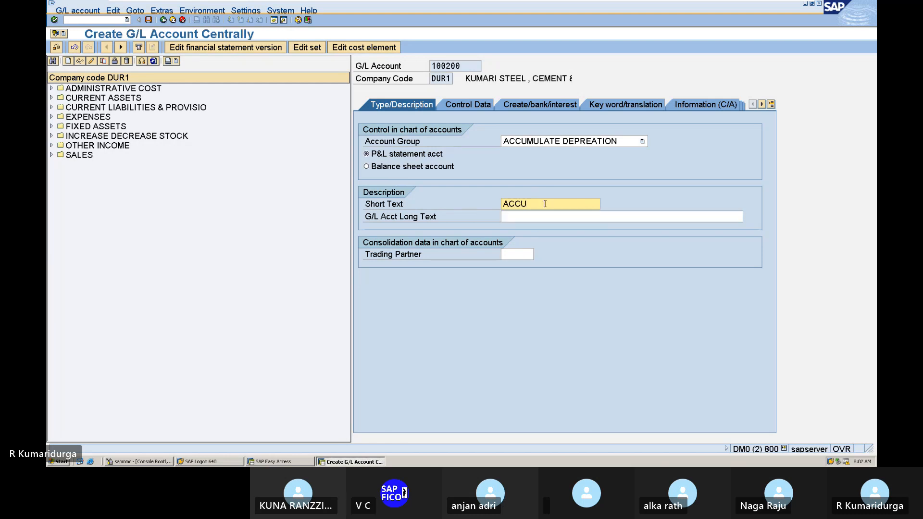
text(. PL)
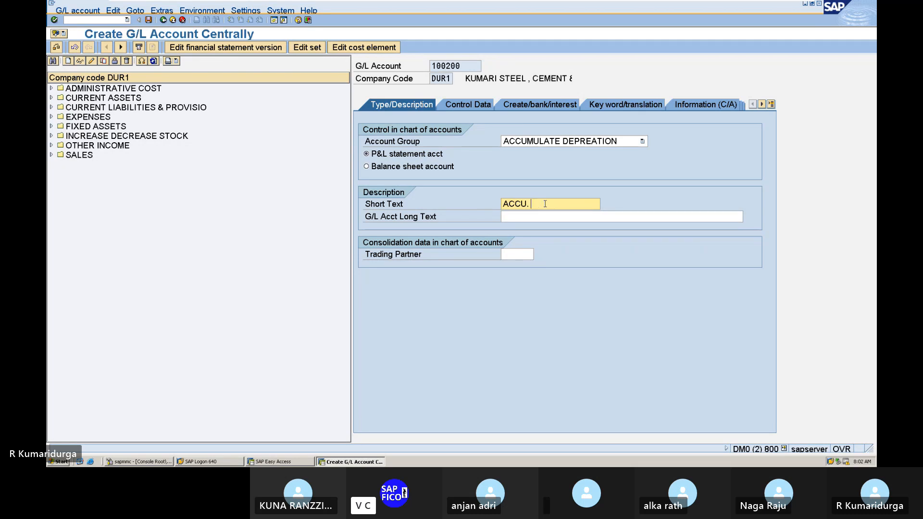
key(BackSpace)
key(BackSpace)
key(BackSpace)
text(DEP PM )
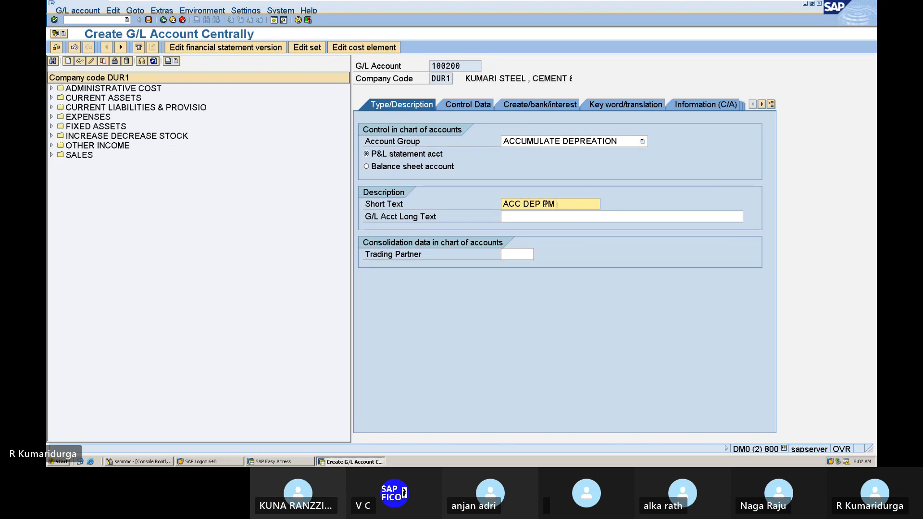
text(A/C)
Set the account's long text to "ACC DEP P& M A/C" and open its control data.
key(Tab)
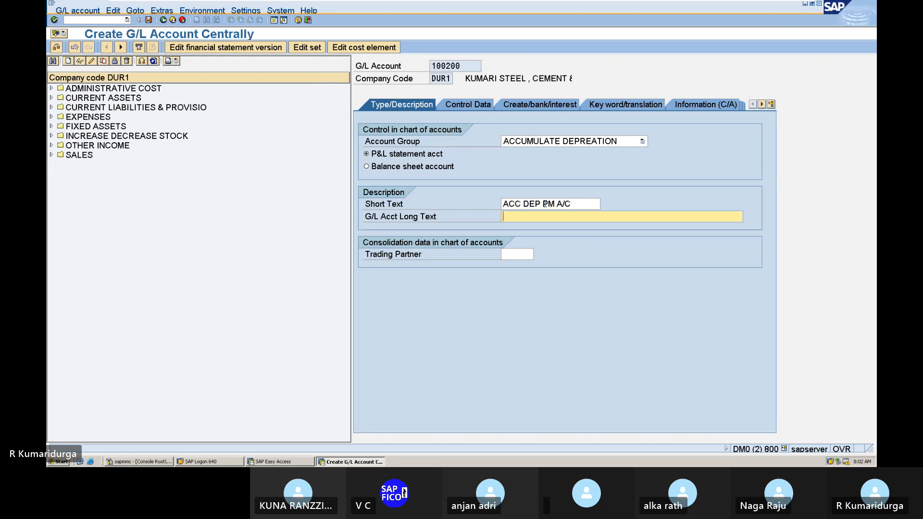
text(AC)
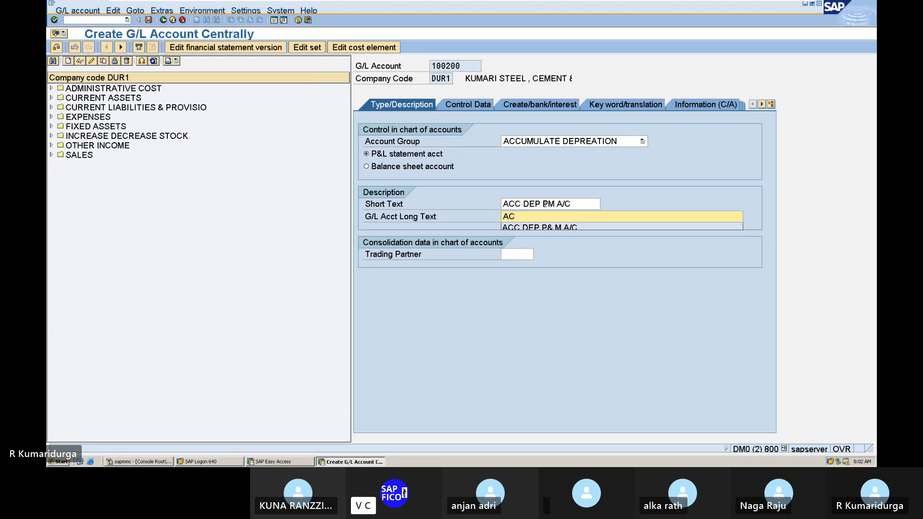
key(Down)
key(Return)
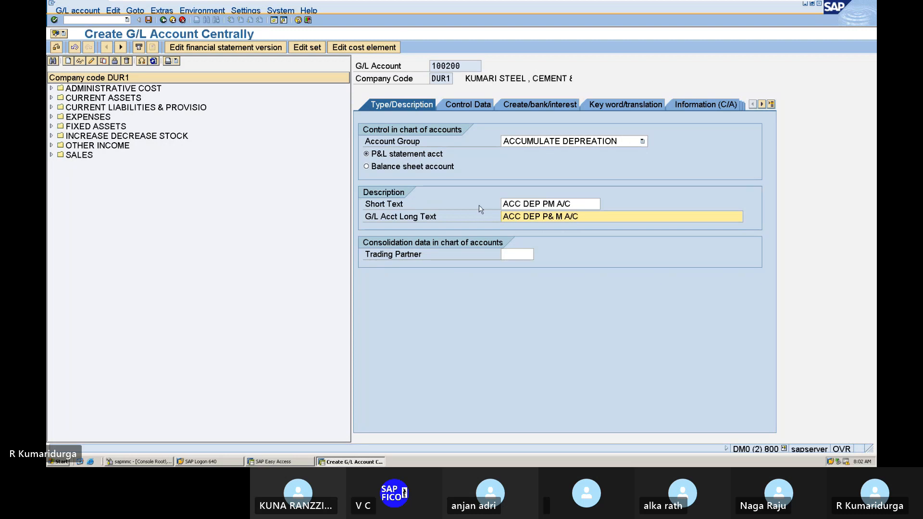
click(466, 104)
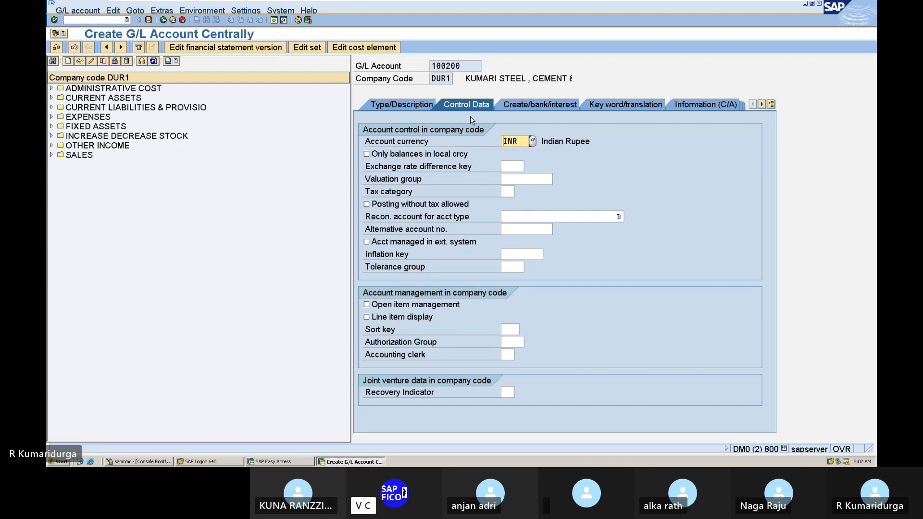
click(366, 154)
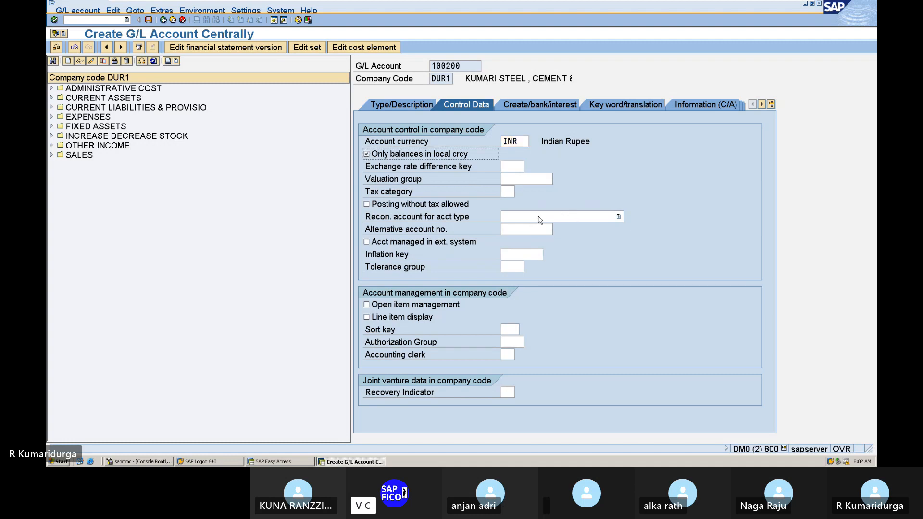
click(540, 219)
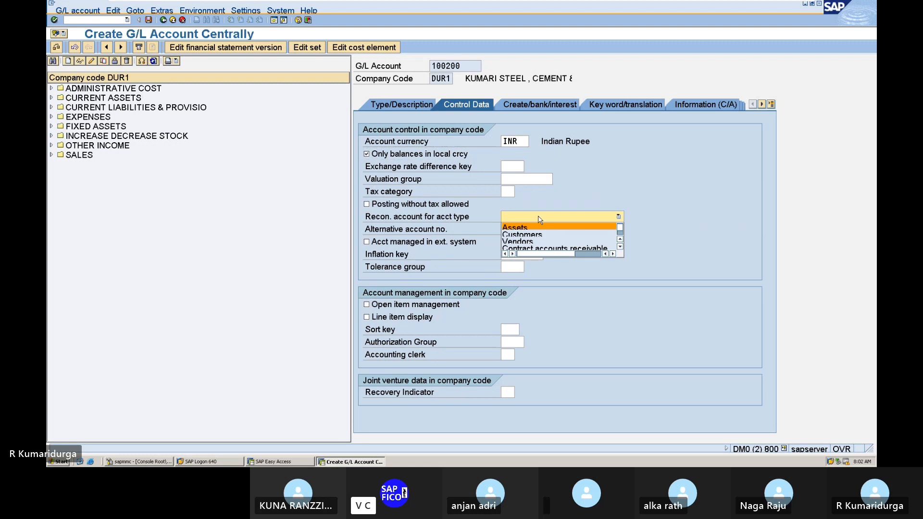
click(538, 219)
click(366, 154)
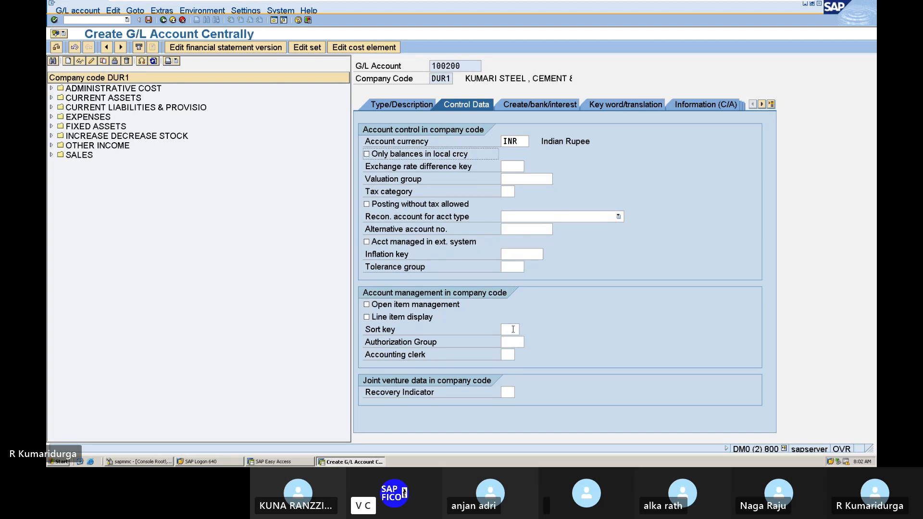
Enable line item display for account 100200 and set its sort key to 018.
click(369, 318)
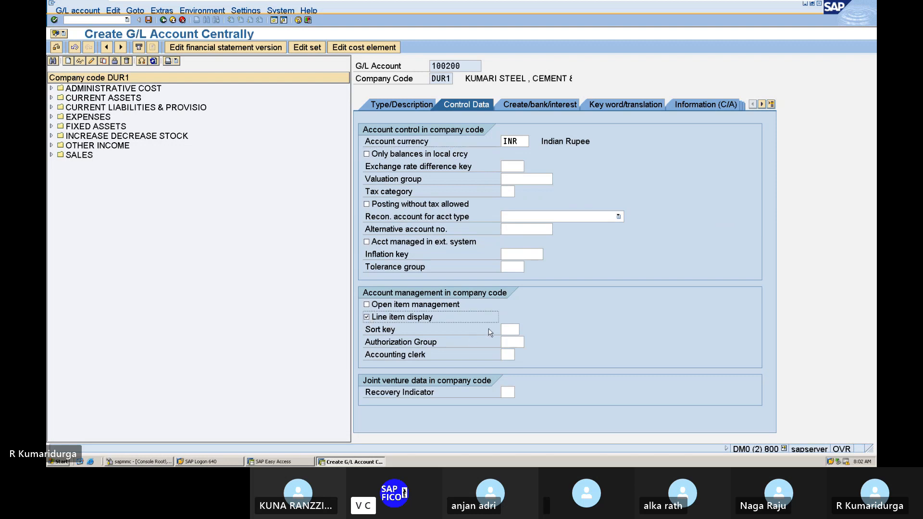
click(512, 329)
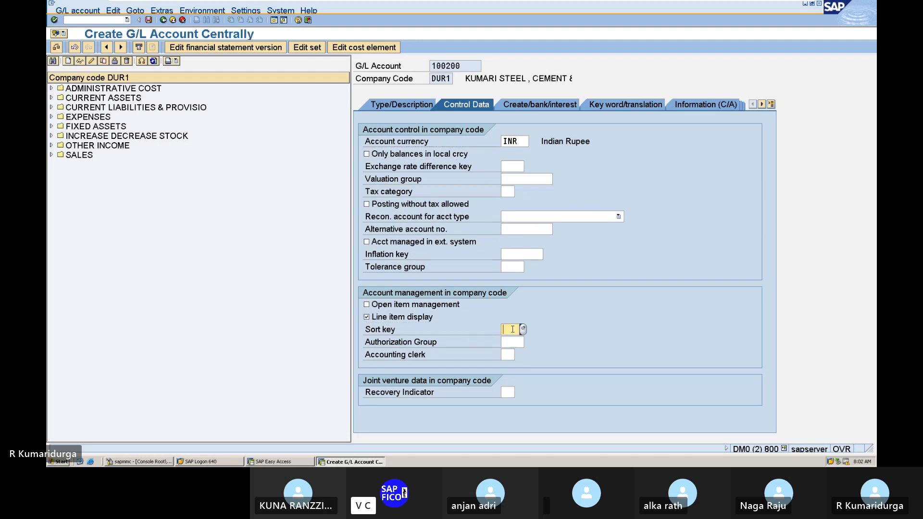
text(018)
key(Return)
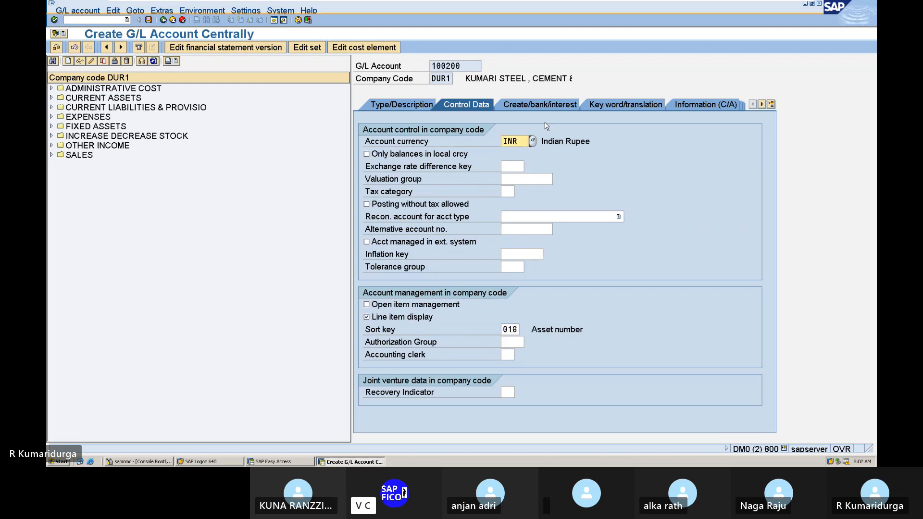
Assign field status group G001 in the document creation settings of account 100200 and save the account.
click(566, 107)
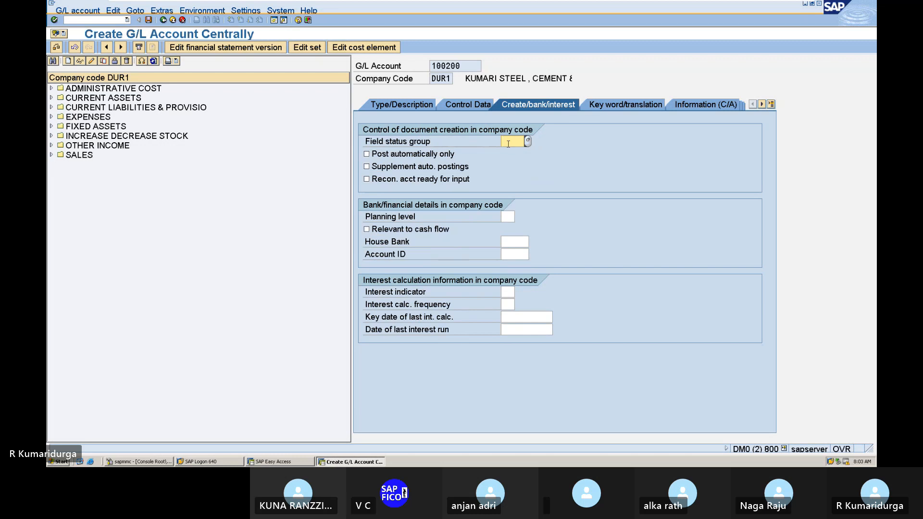
text(G0)
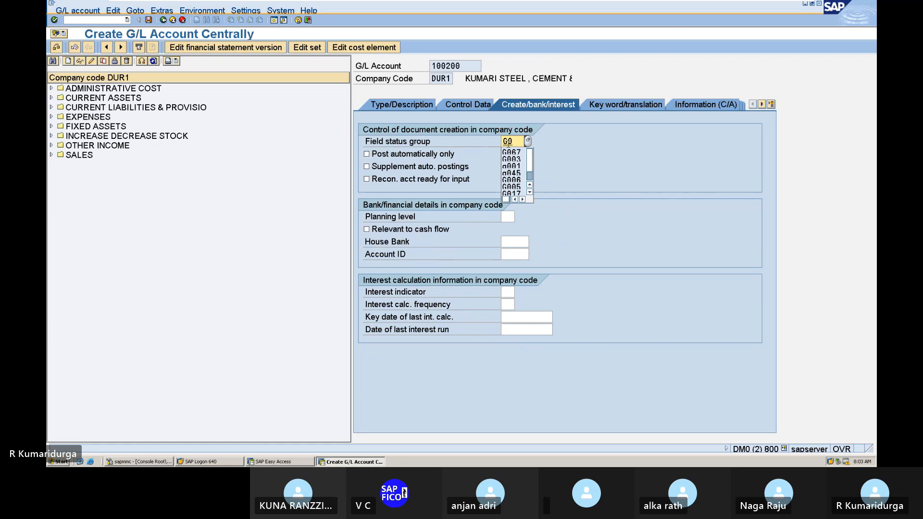
click(528, 141)
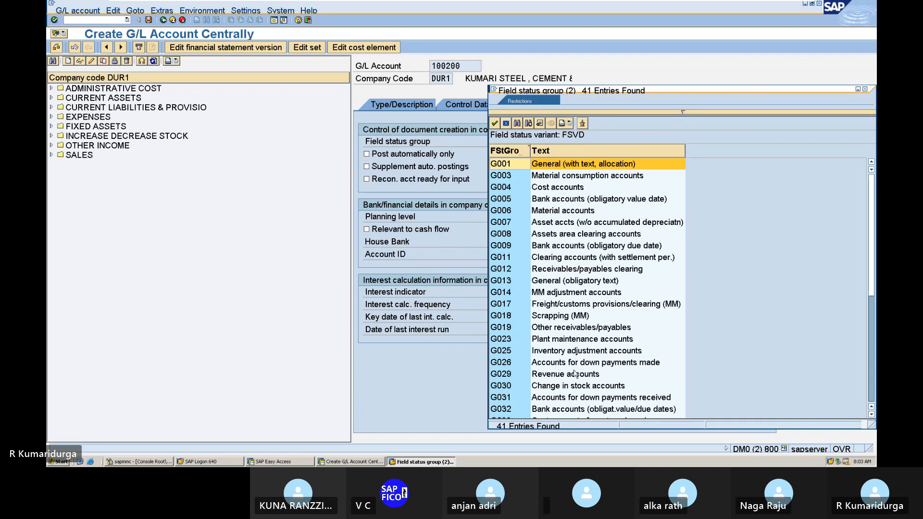
scroll(575, 374, down, 3)
scroll(575, 374, down, 3)
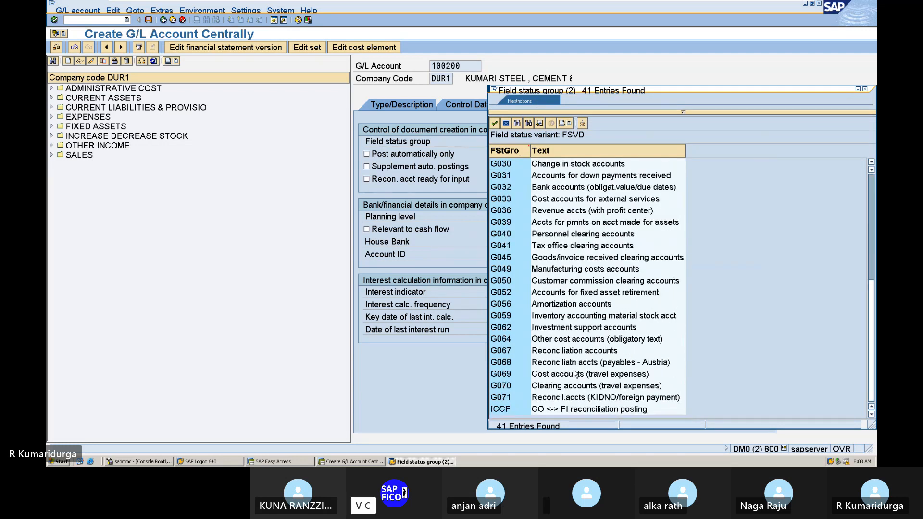
scroll(575, 374, up, 6)
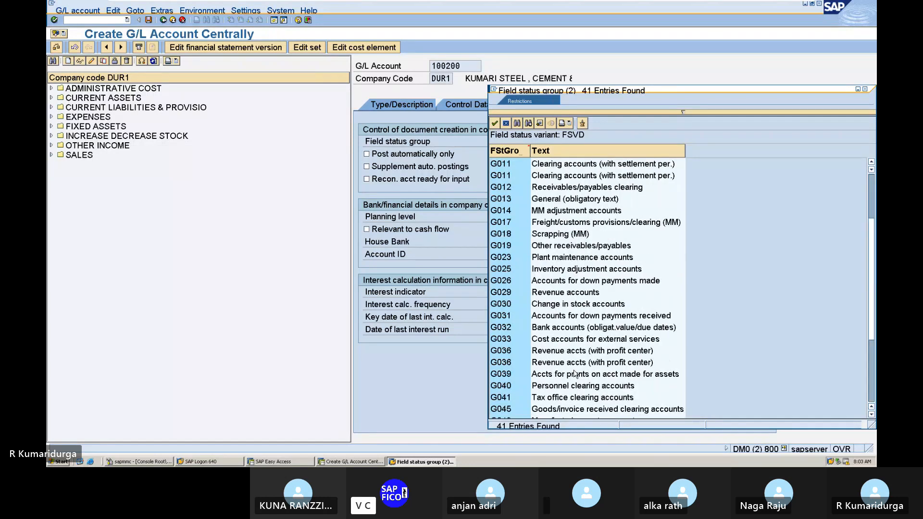
key(Return)
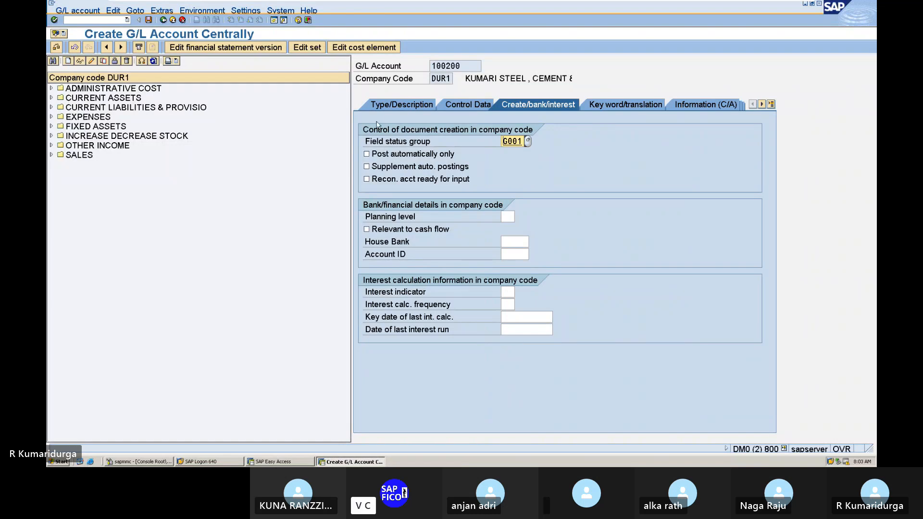
click(150, 20)
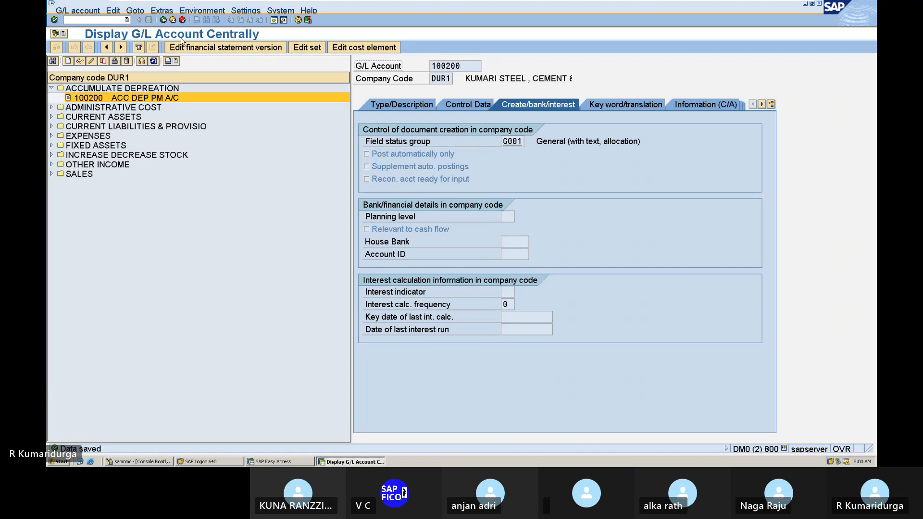
Put account 100200 into change mode and classify it as a balance sheet account.
click(386, 107)
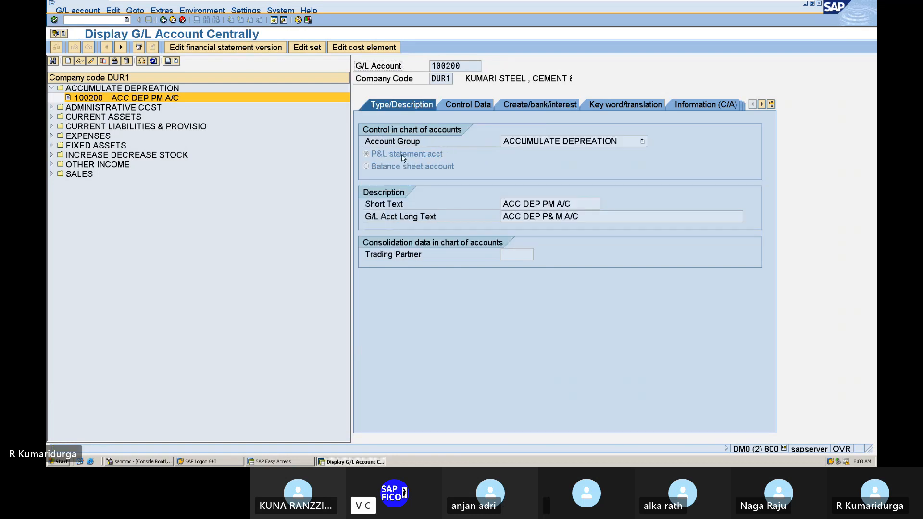
click(368, 169)
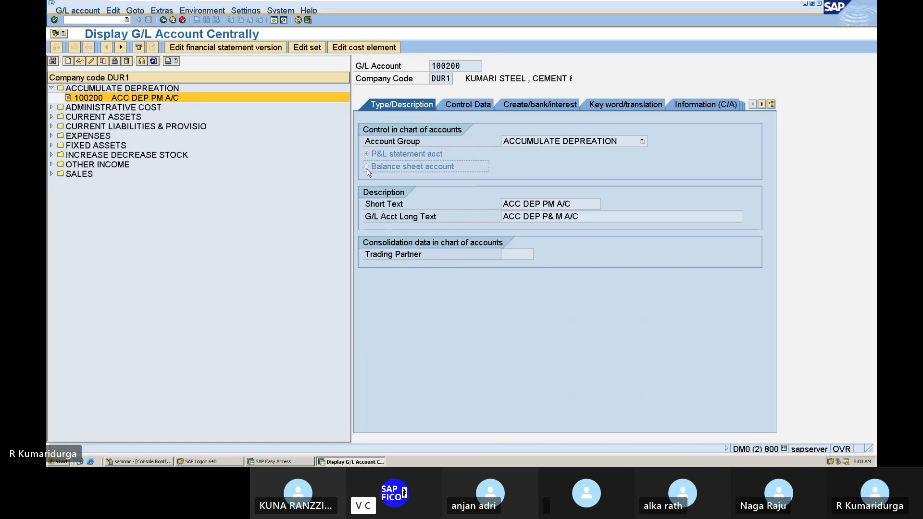
click(91, 61)
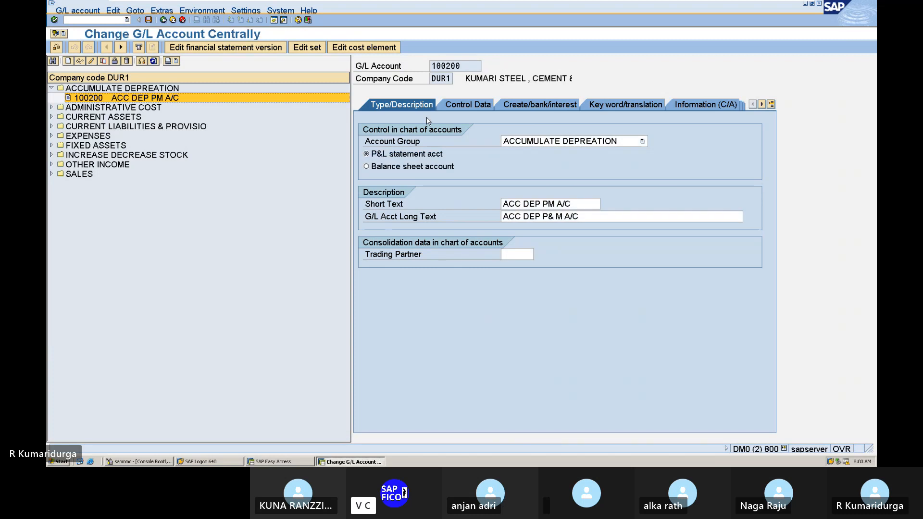
click(368, 167)
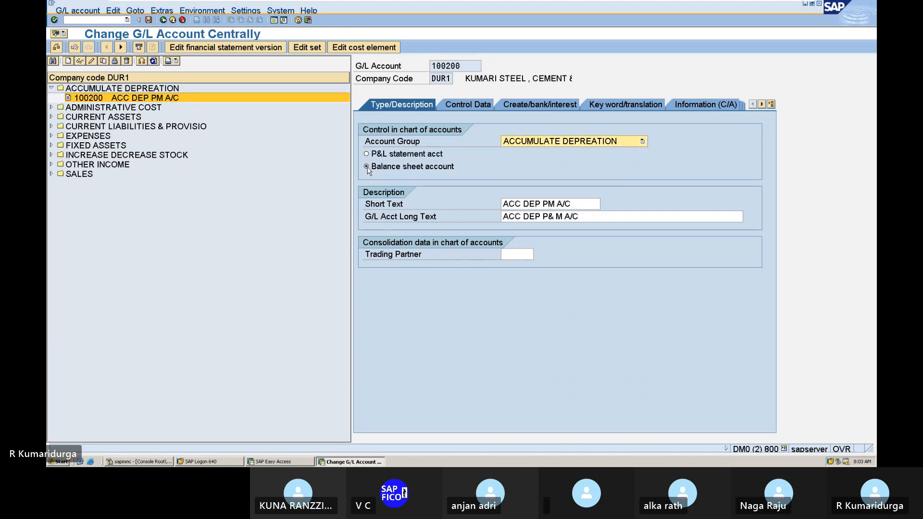
Review the document creation, control and description data of account 100200, and save the account.
click(532, 107)
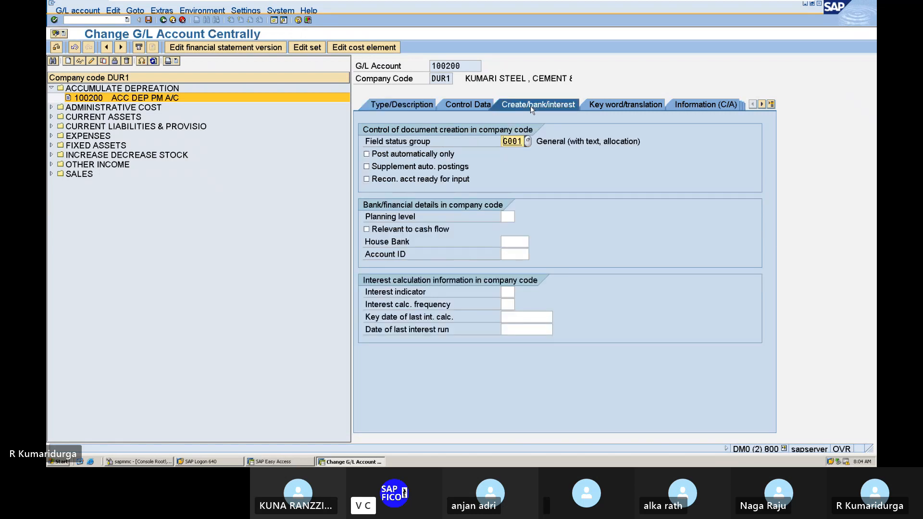
click(456, 104)
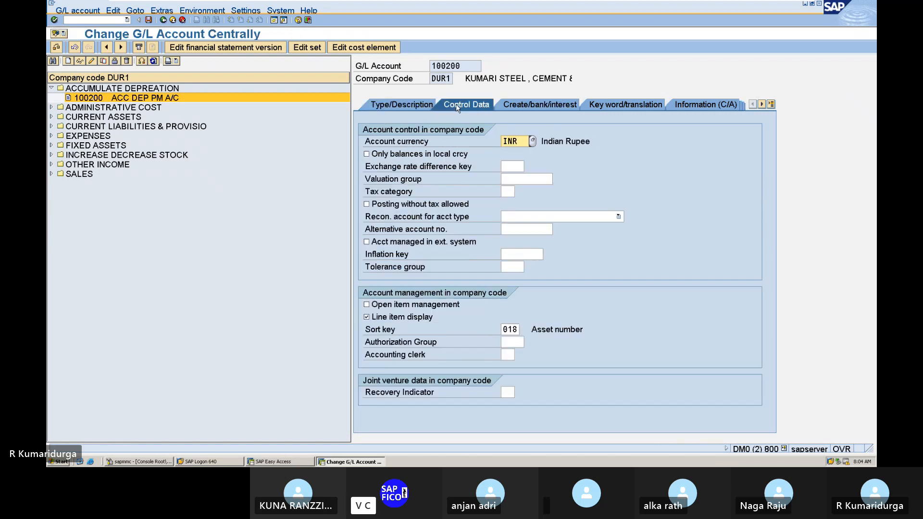
click(423, 103)
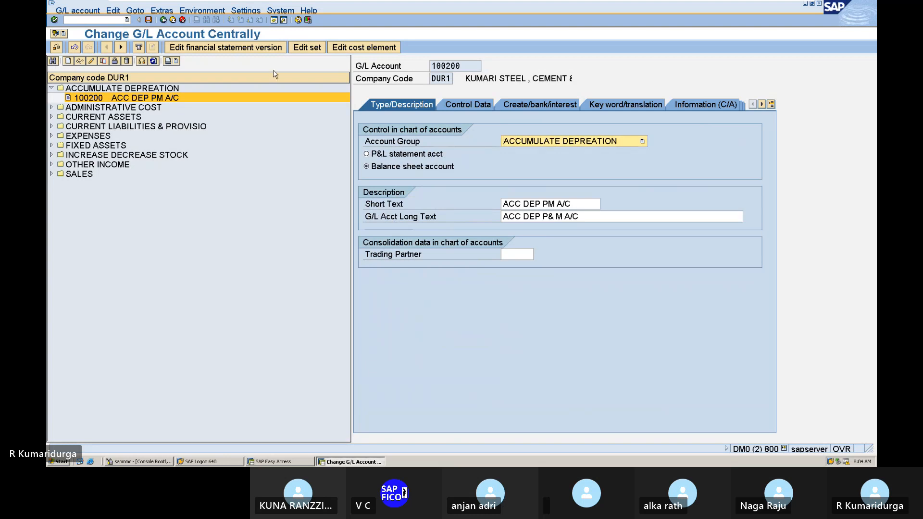
click(148, 20)
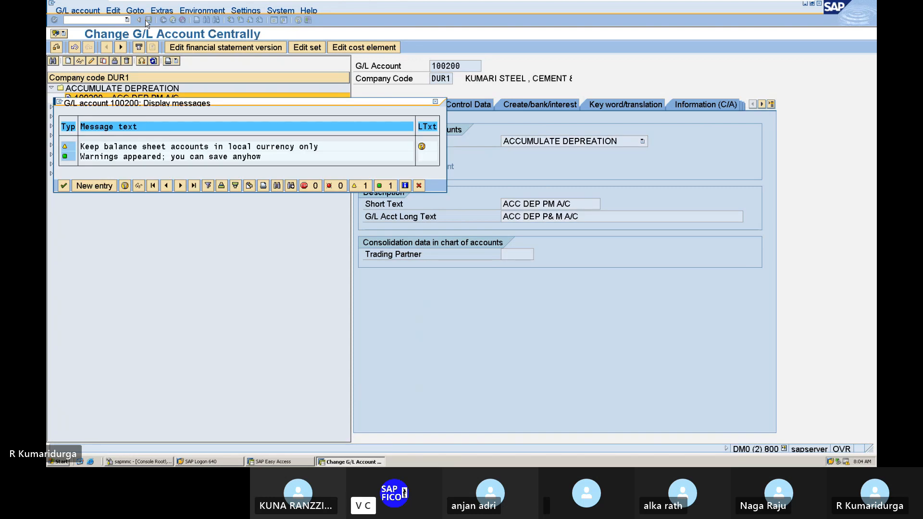
key(Return)
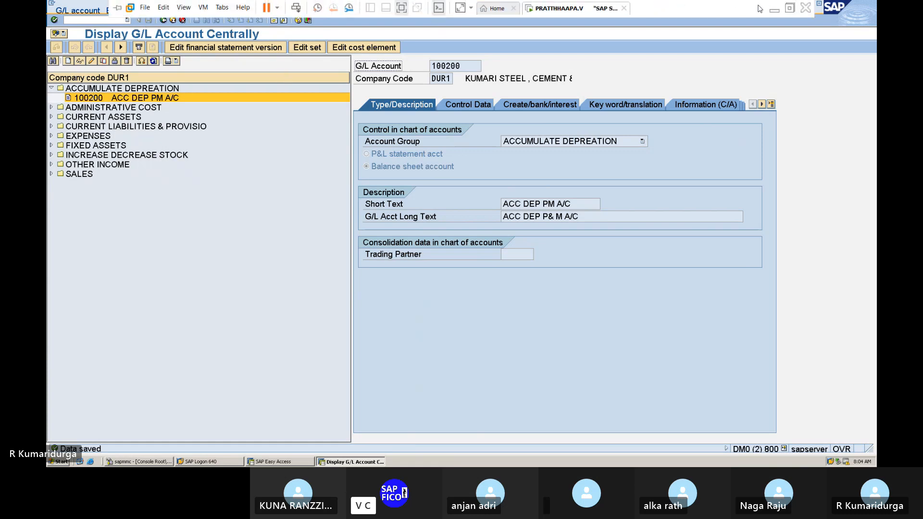
Switch to the asset accounting notes in Notepad, check the G/L account creation entry, and return to SAP.
click(772, 11)
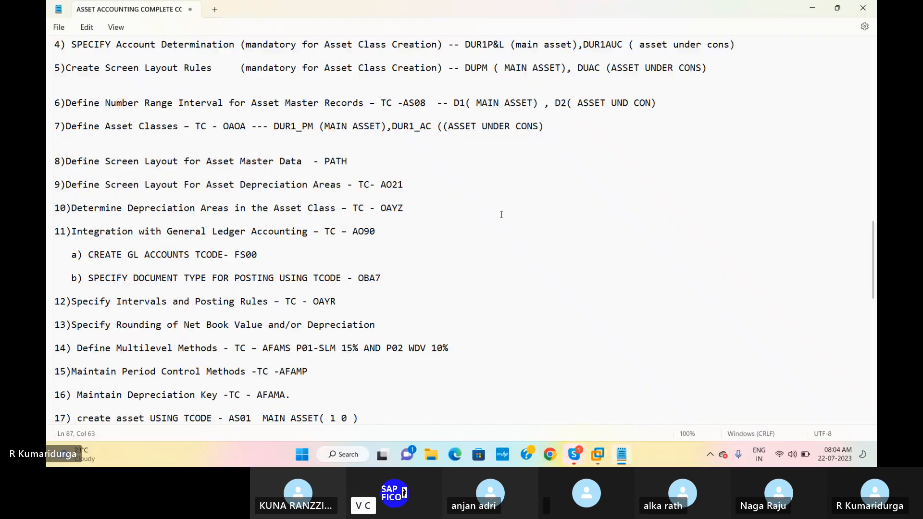
click(383, 264)
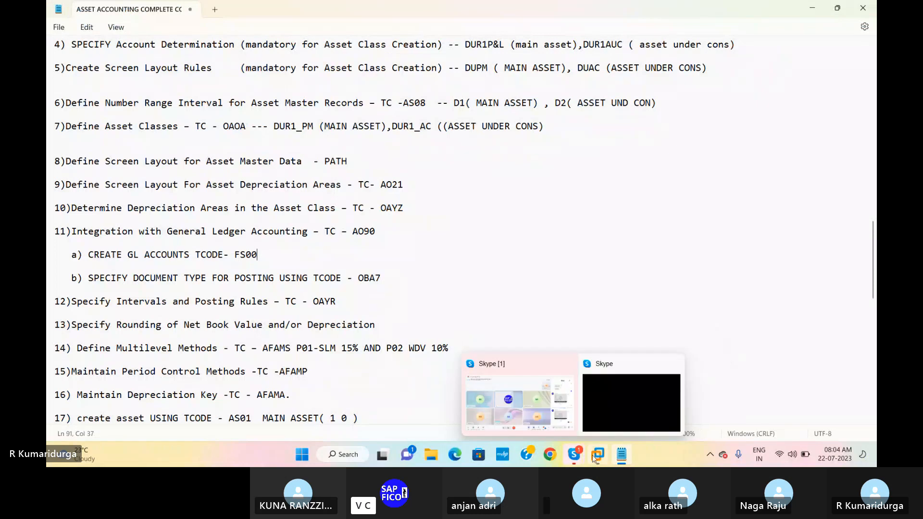
mouse_move(597, 454)
click(657, 397)
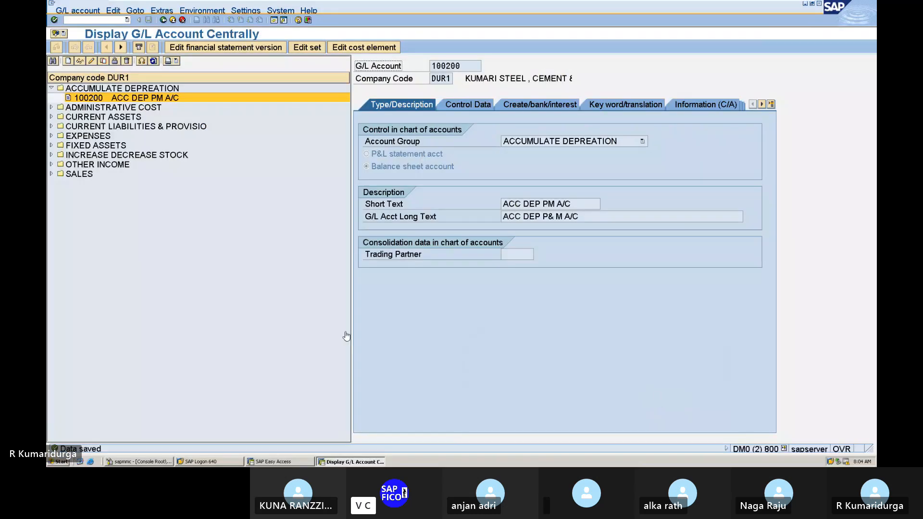
Start a new G/L account 300102 in company code DUR1 and assign it to the OTHER INCOME account group.
click(51, 165)
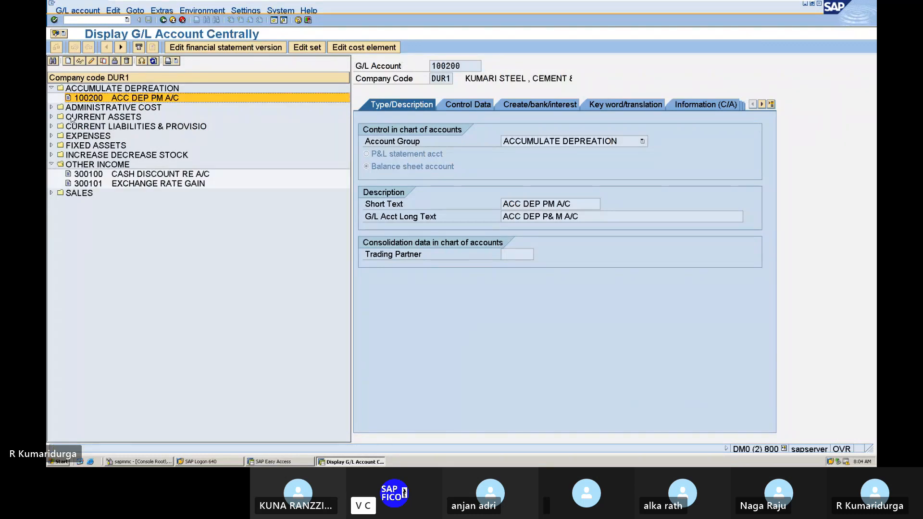
click(68, 61)
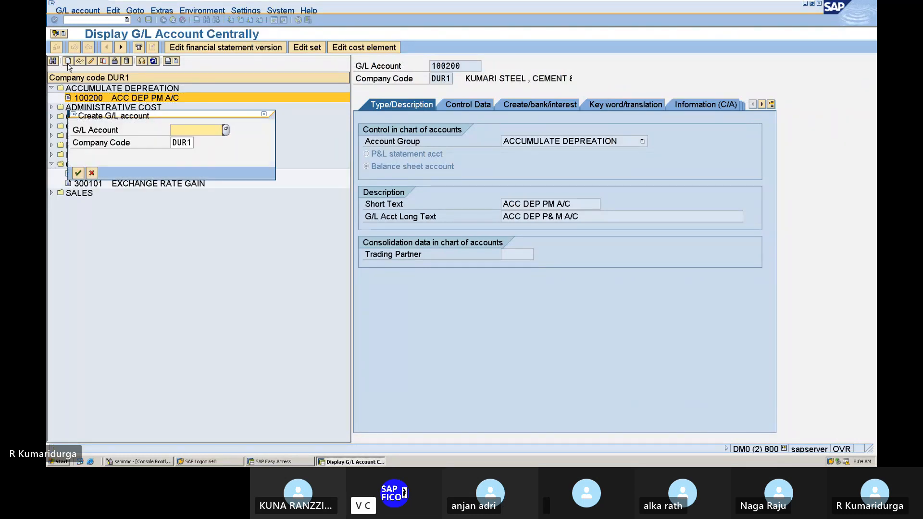
text(30)
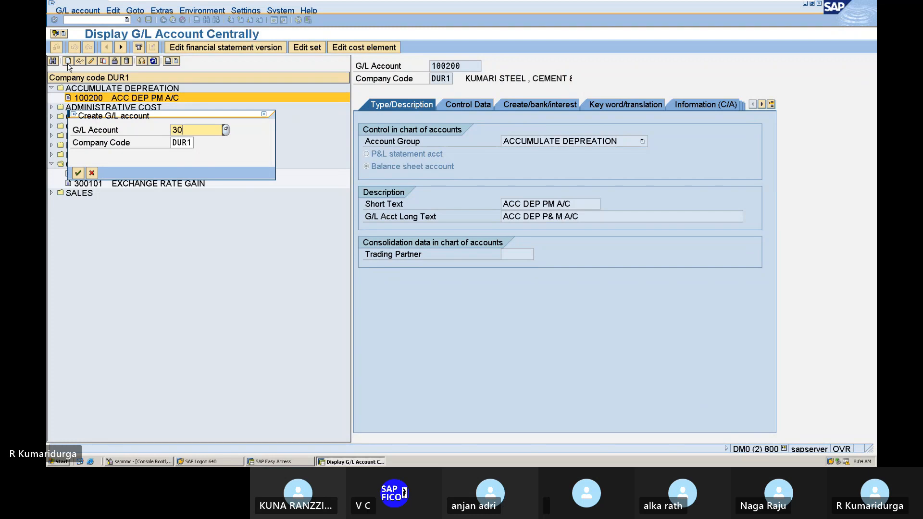
text(0102)
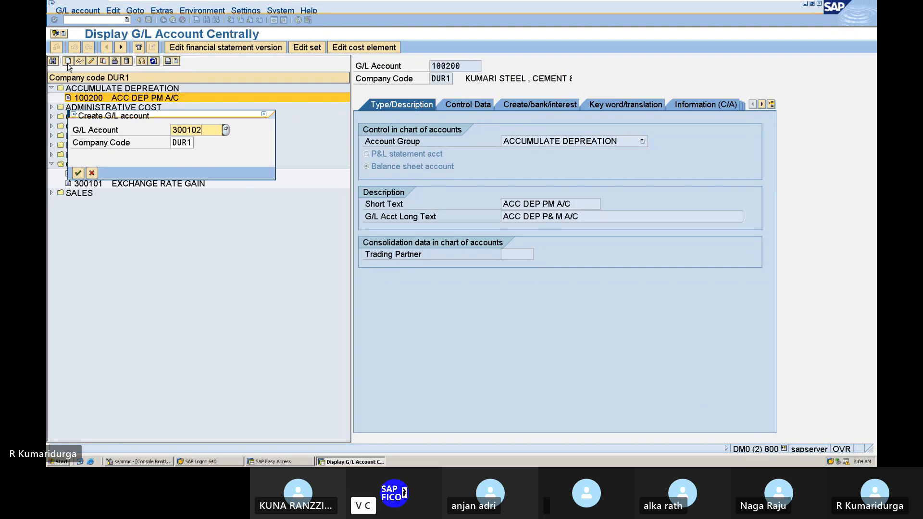
key(Return)
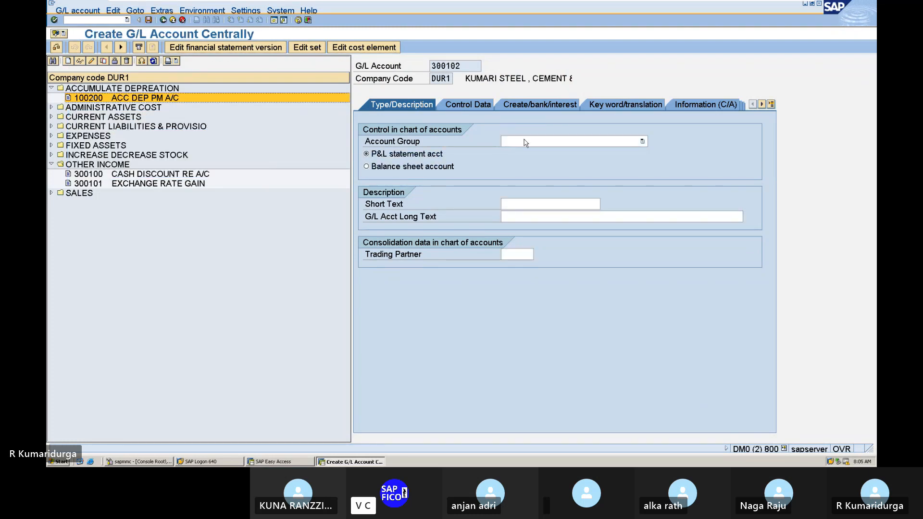
click(525, 143)
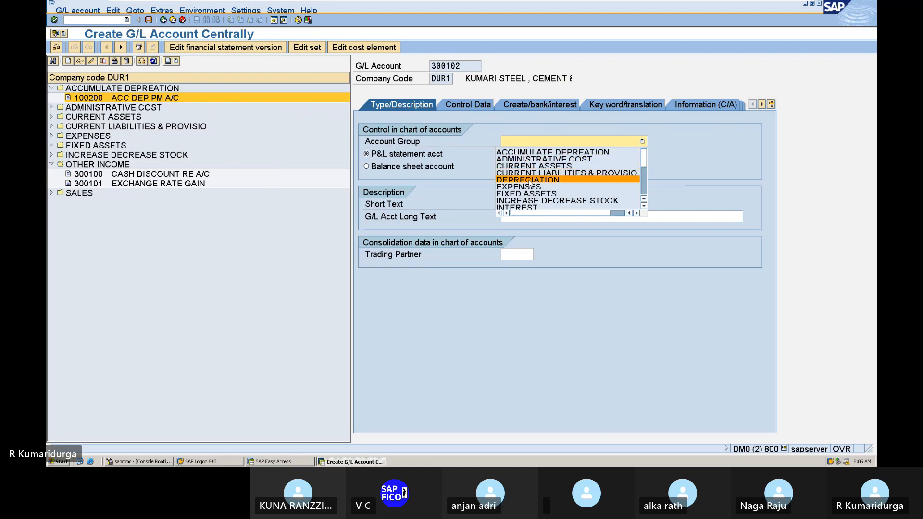
scroll(529, 183, down, 3)
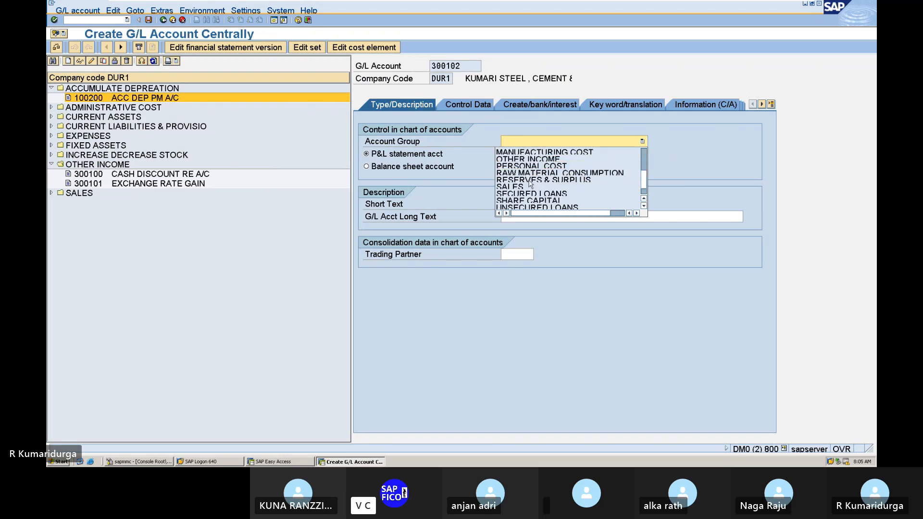
click(547, 160)
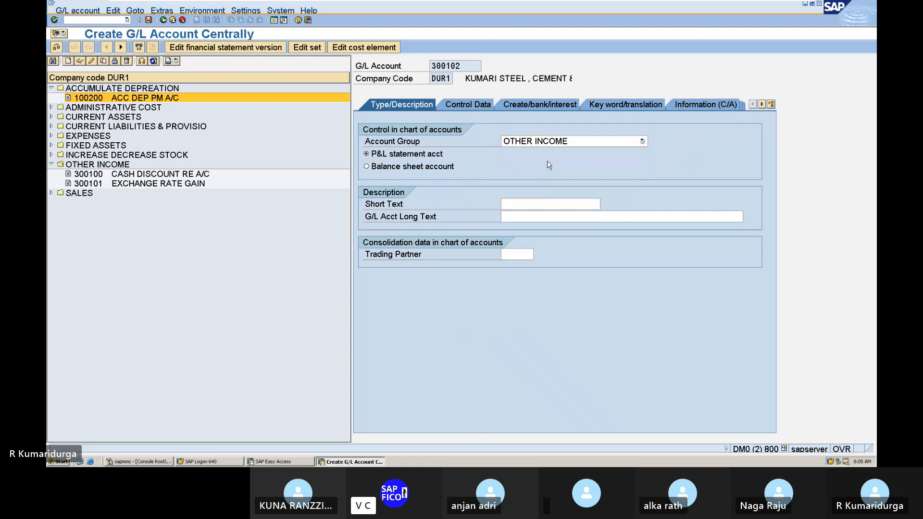
Enter "SALE OF ASSET A/C" as the short text of account 300102.
click(541, 205)
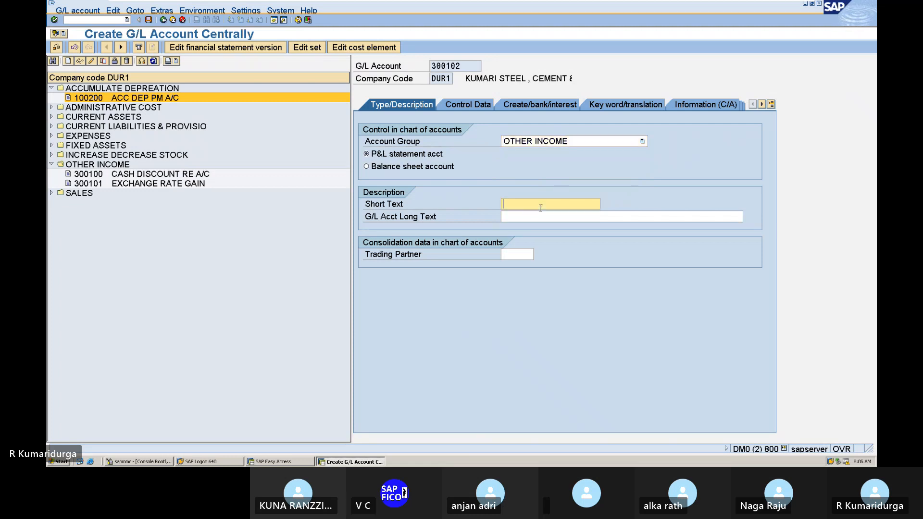
text(SALE OF)
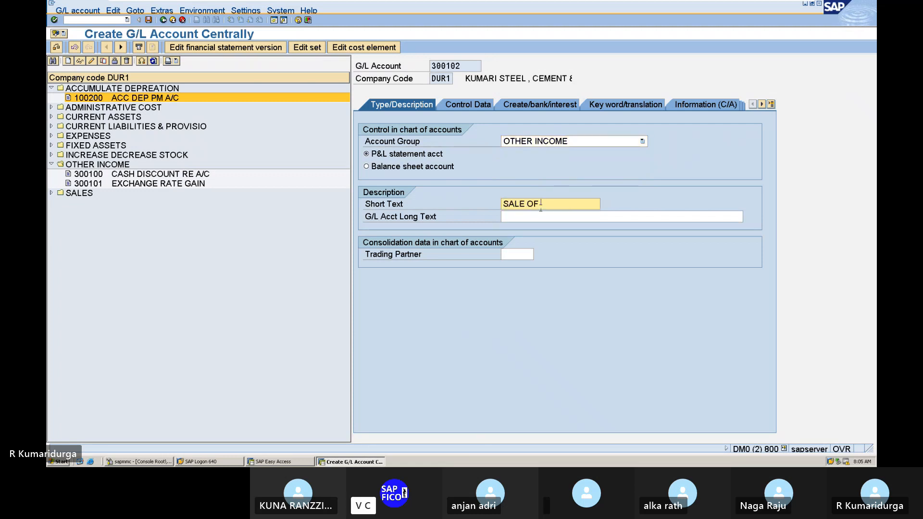
text( ASSET )
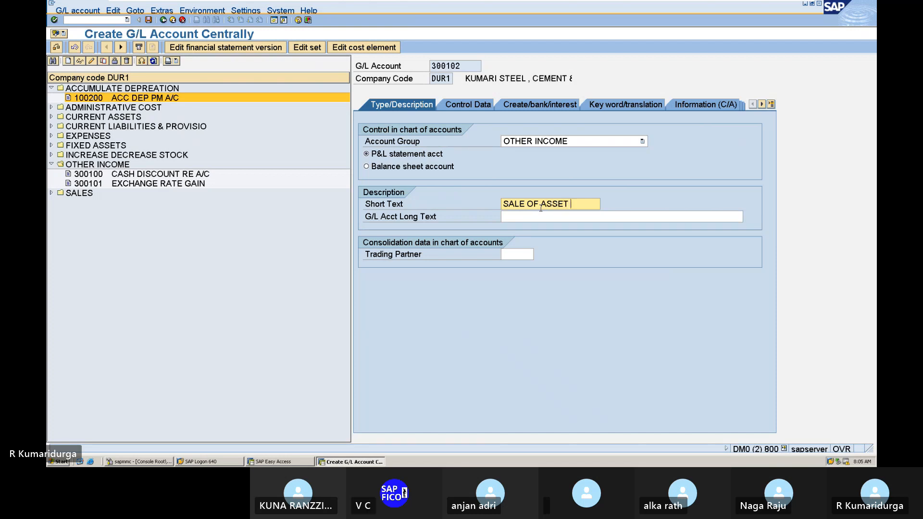
text(A/C)
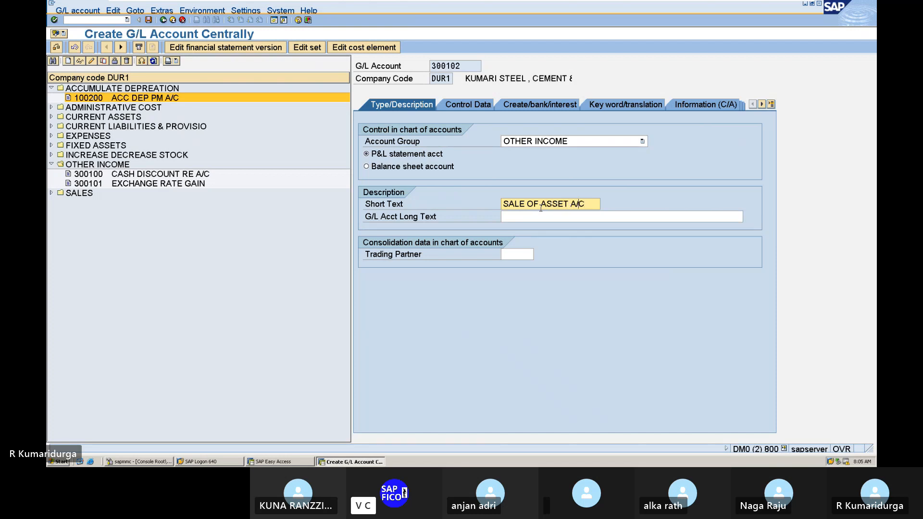
key(Right)
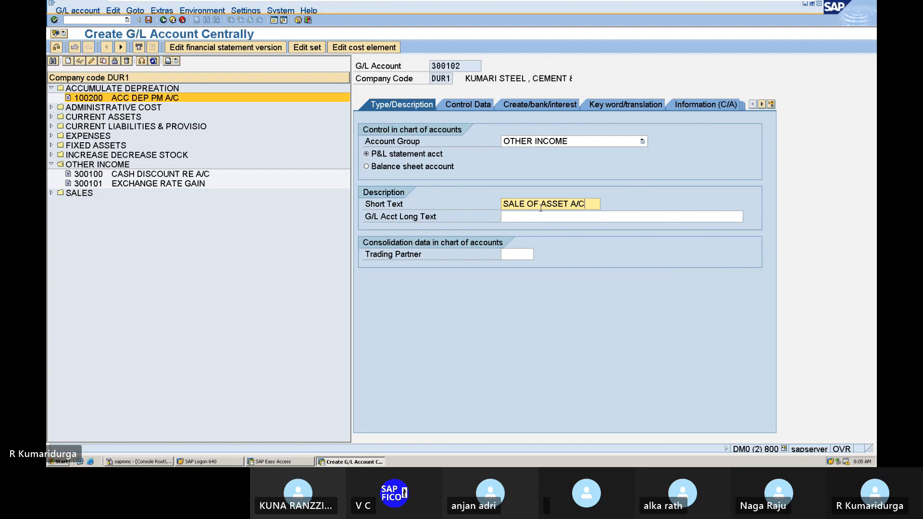
Copy the whole short text of account 300102 into its G/L account long text.
key(shift+Left)
key(shift+Left)
key(shift+Left)
key(shift+Left)
key(shift+Left)
key(shift+Left)
key(shift+Left)
key(shift+Left)
key(shift+Left)
key(shift+Left)
key(shift+Left)
key(shift+Left)
key(shift+Left)
key(shift+Left)
key(shift+Left)
key(shift+Left)
key(shift+Left)
key(ctrl+c)
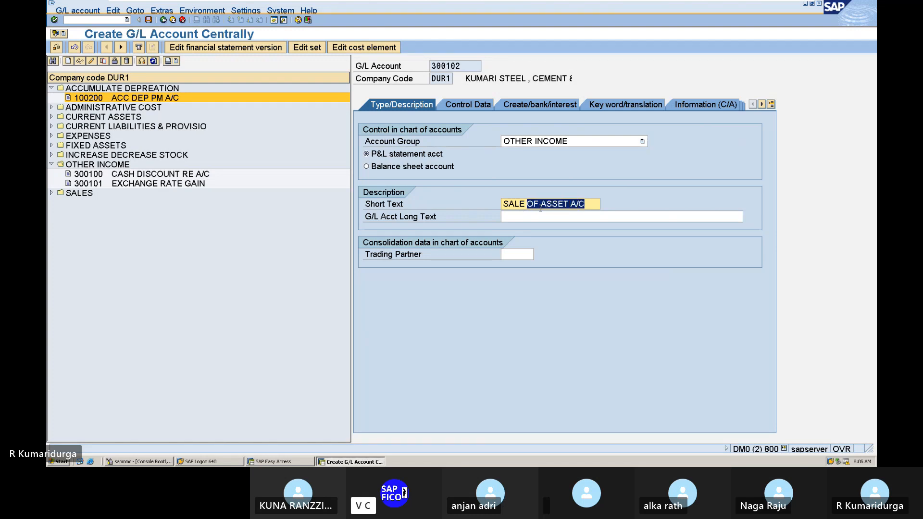
key(Left)
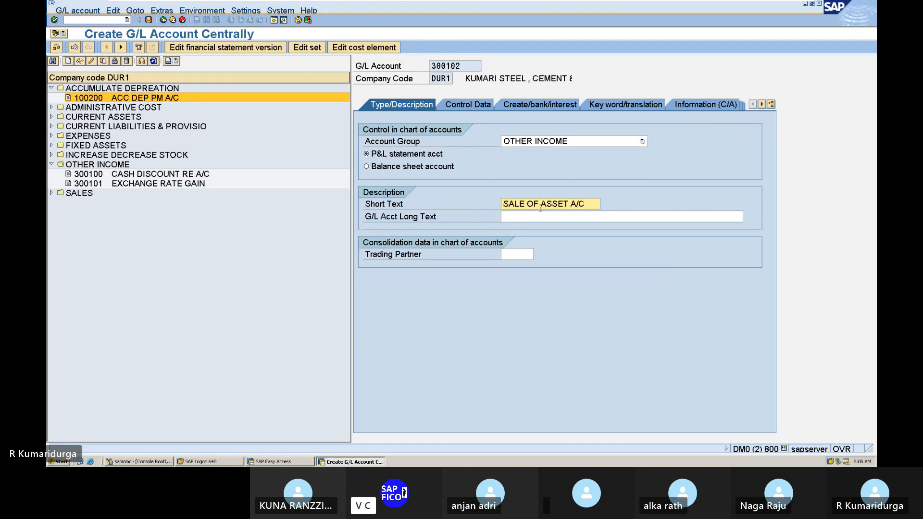
key(Tab)
key(ctrl+v)
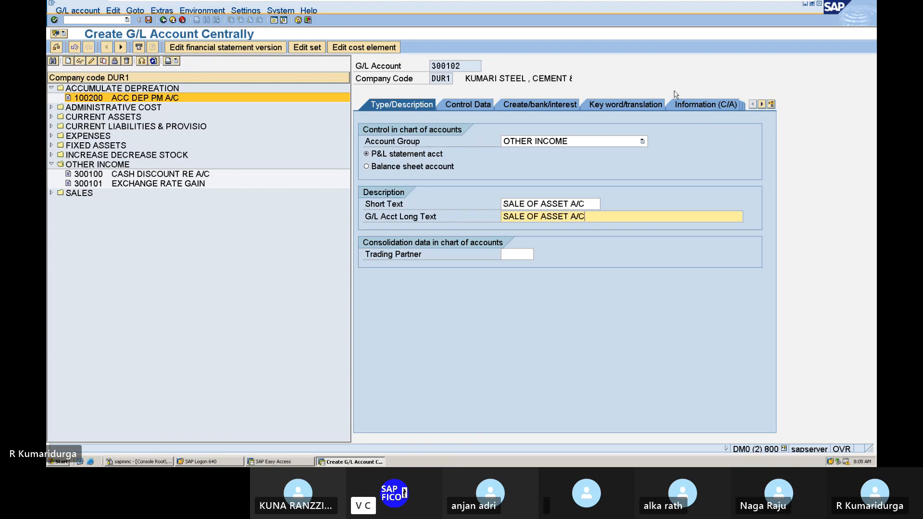
Enable line item display for account 300102 and set its sort key to 018.
click(476, 109)
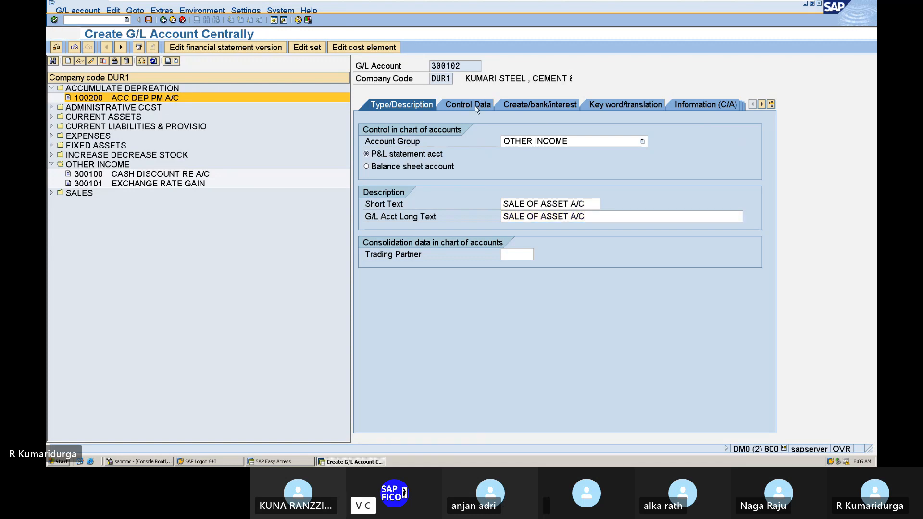
click(367, 318)
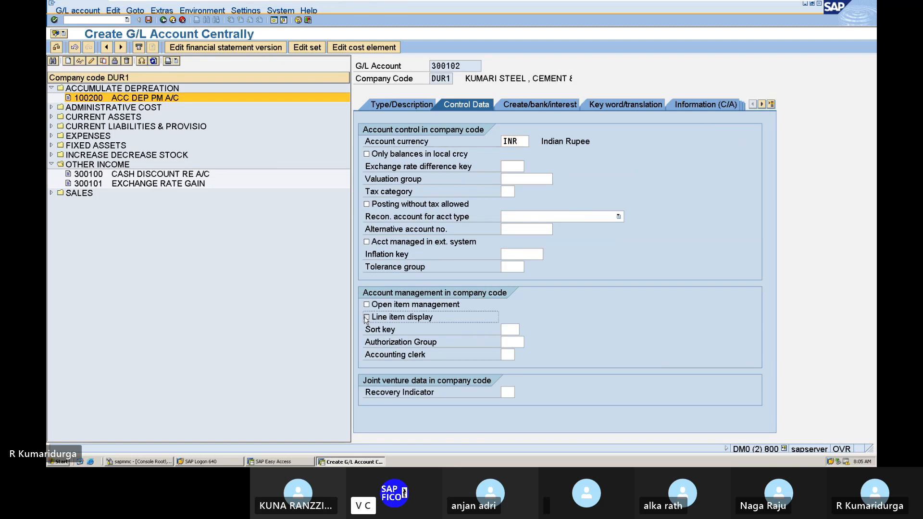
click(507, 331)
text(018)
key(Return)
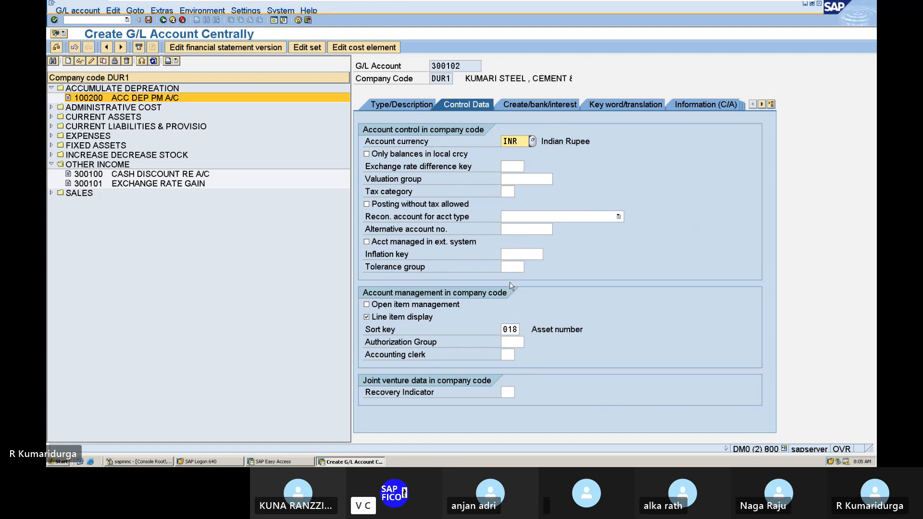
Assign field status group G052 to account 300102 and save the account.
click(554, 105)
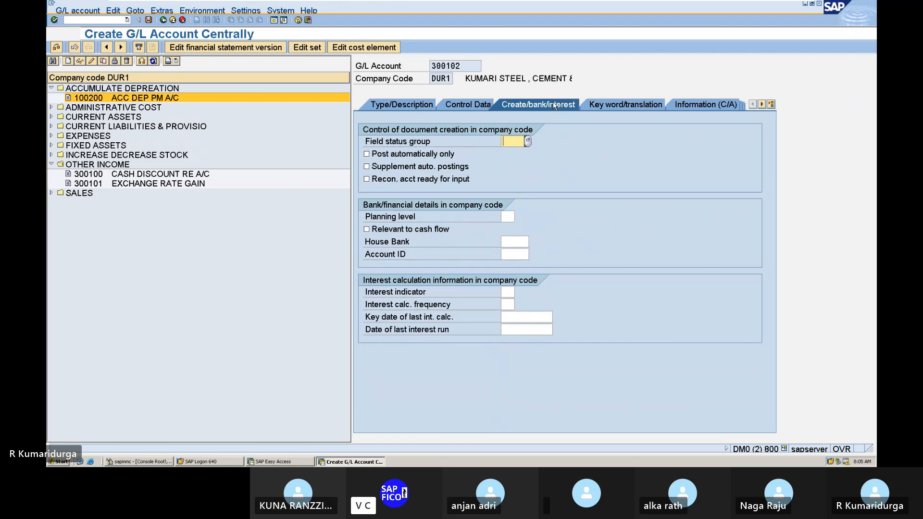
text(g)
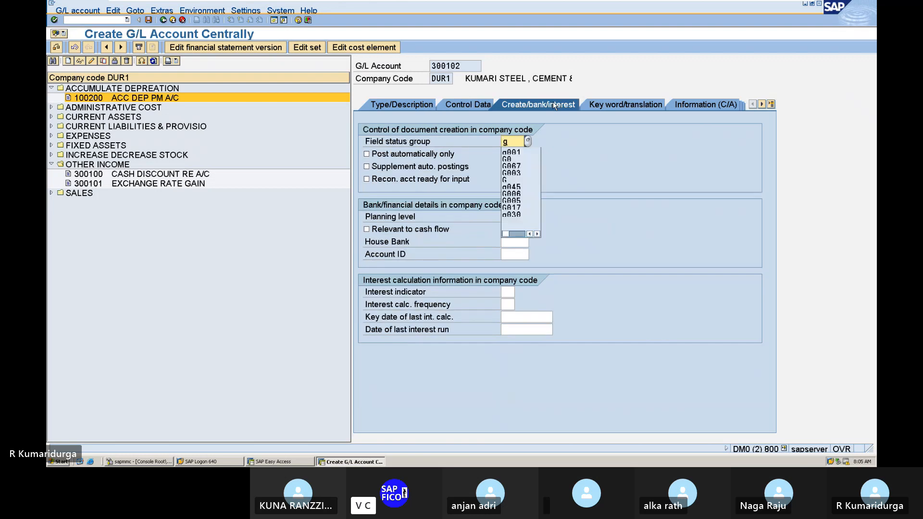
text(052)
key(Return)
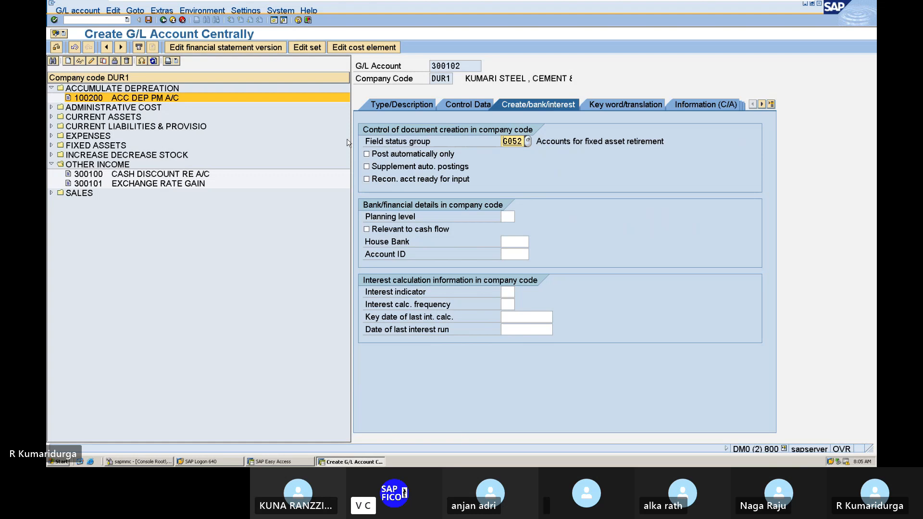
click(149, 21)
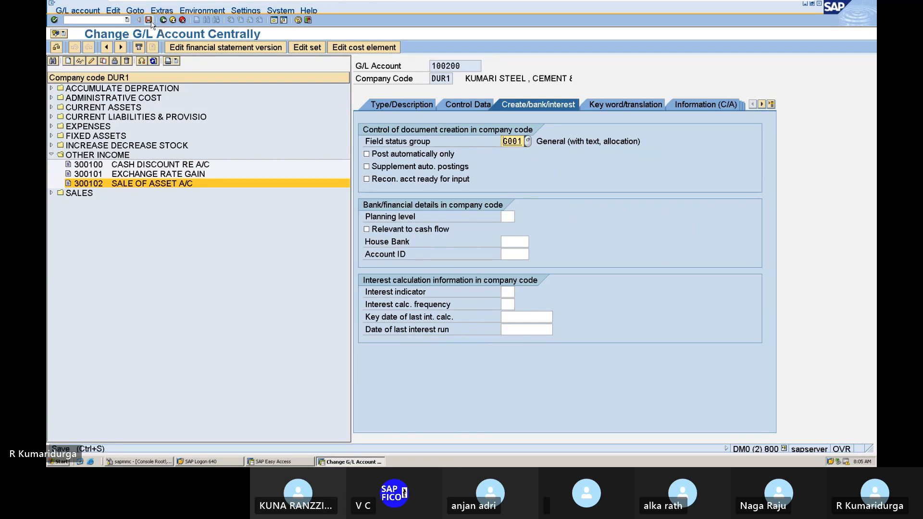
Save account 100200 and start creating G/L account 300103 in company code DUR1.
click(149, 20)
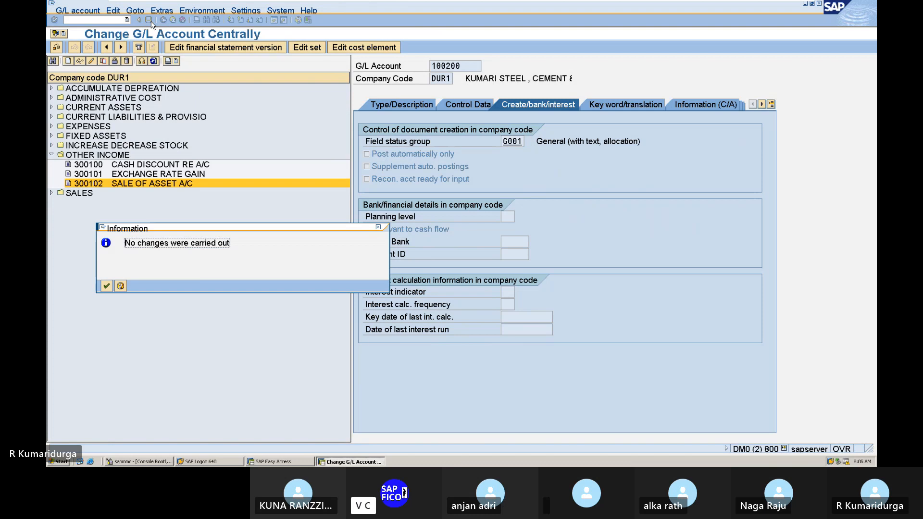
key(Return)
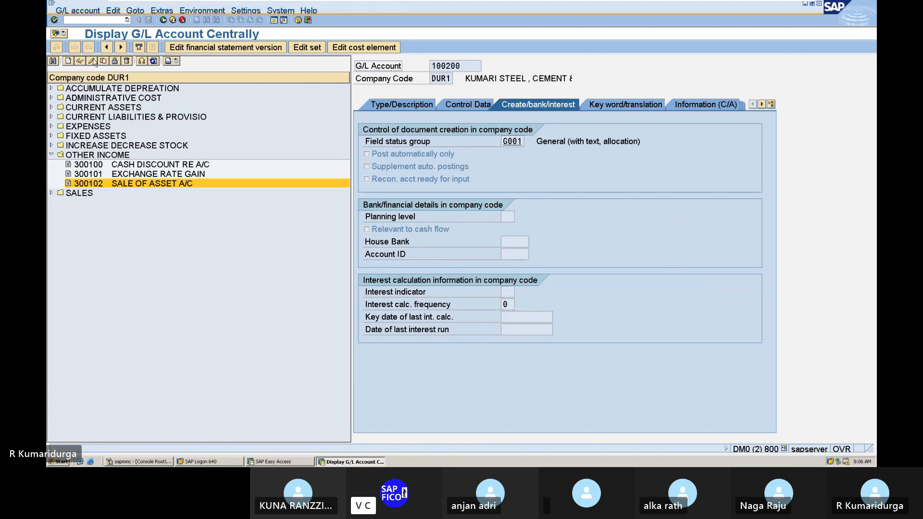
click(68, 61)
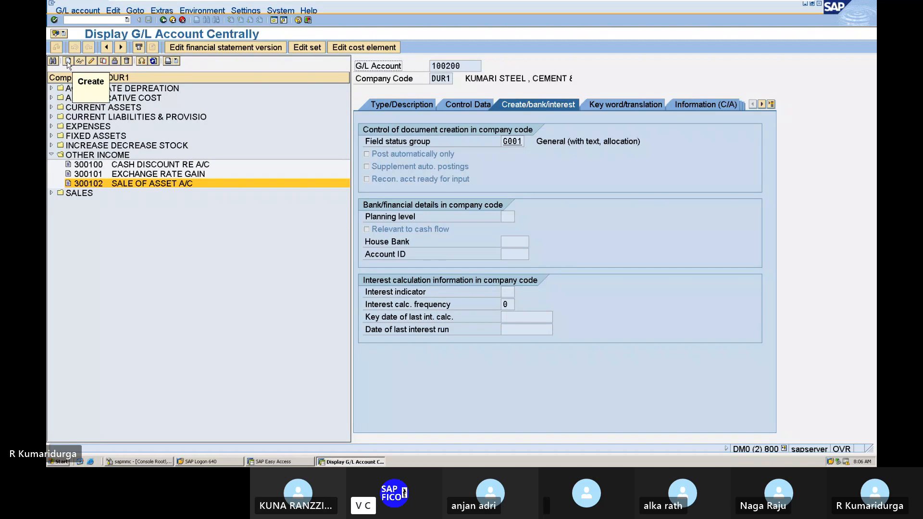
text(300103)
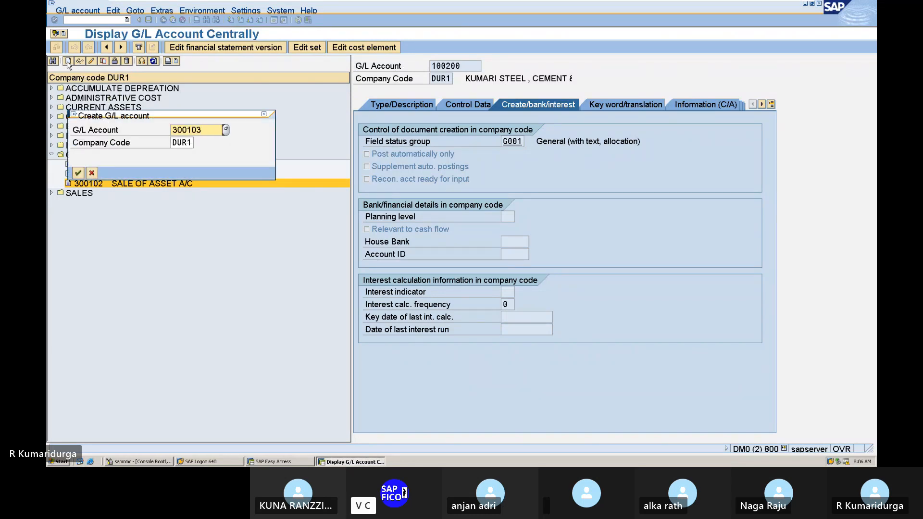
key(Return)
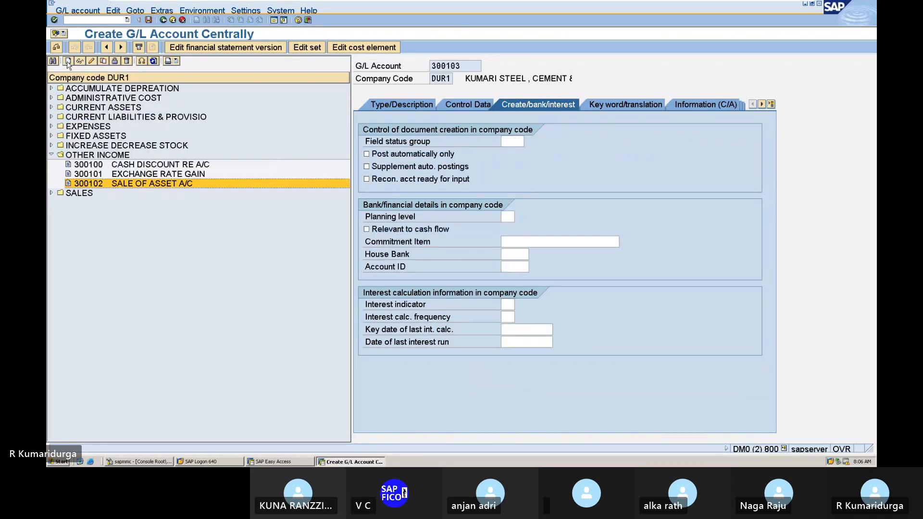
Assign account 300103 to the OTHER INCOME account group.
click(399, 108)
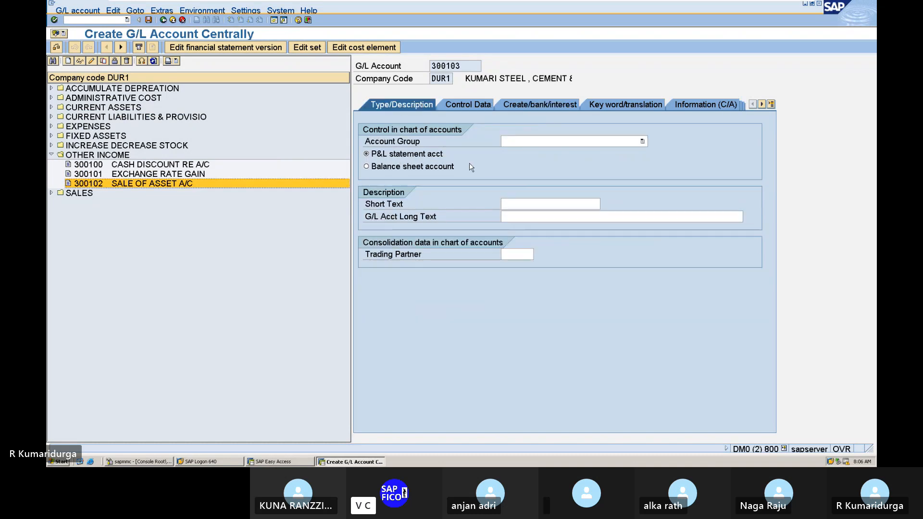
click(534, 141)
scroll(535, 183, down, 3)
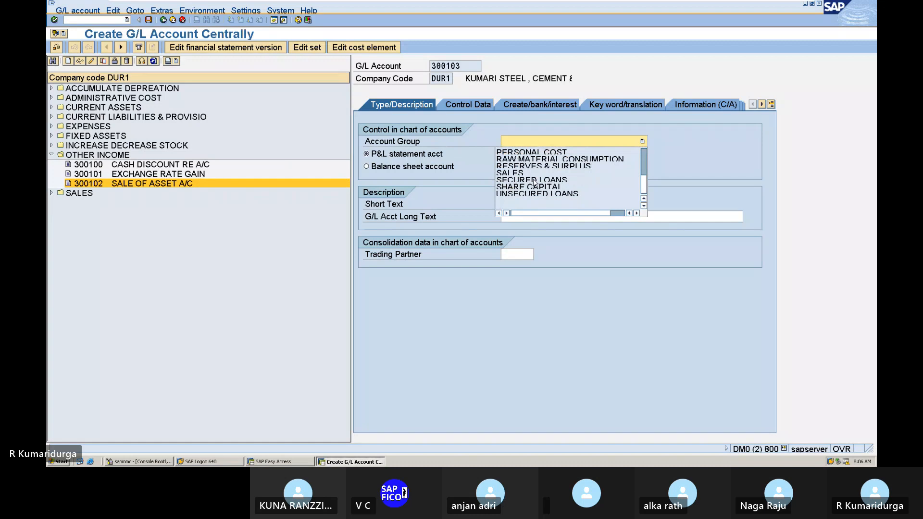
scroll(539, 177, up, 1)
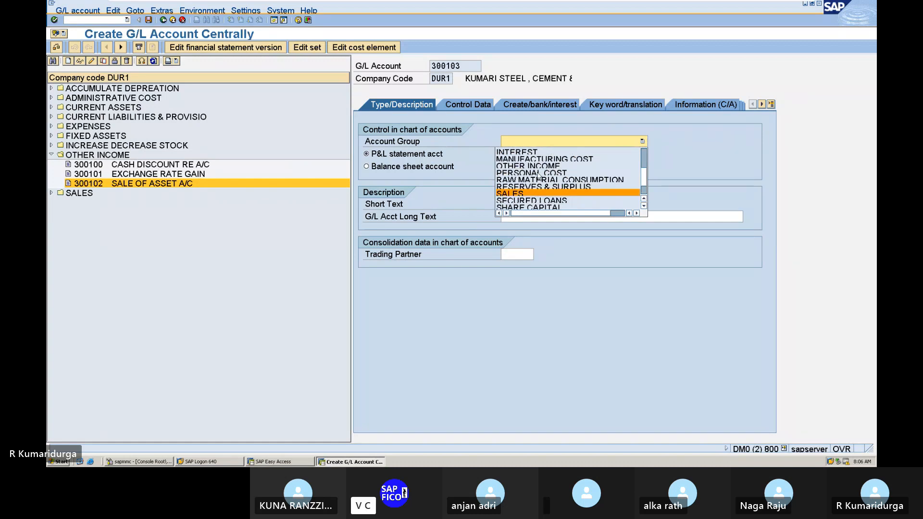
click(539, 166)
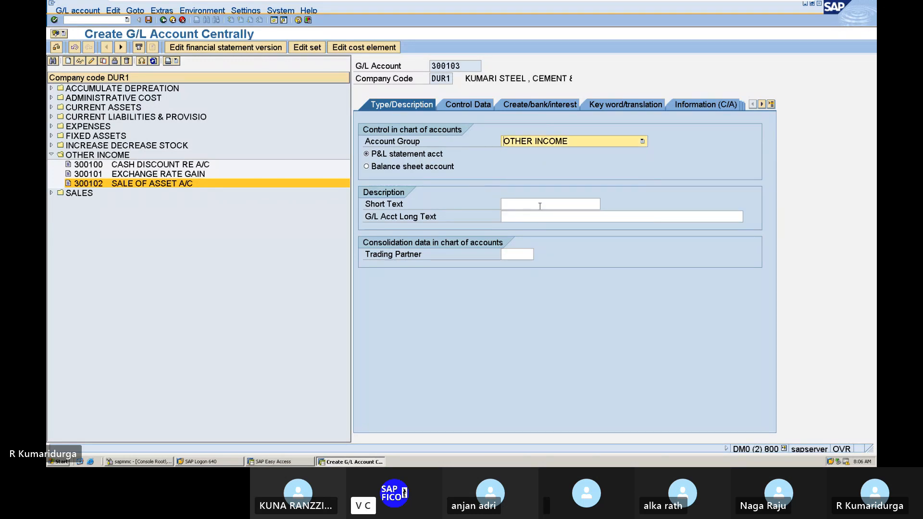
Enter "PROFIT ON SALE ASSET" in capitals as the short text of account 300103.
click(541, 205)
text(p)
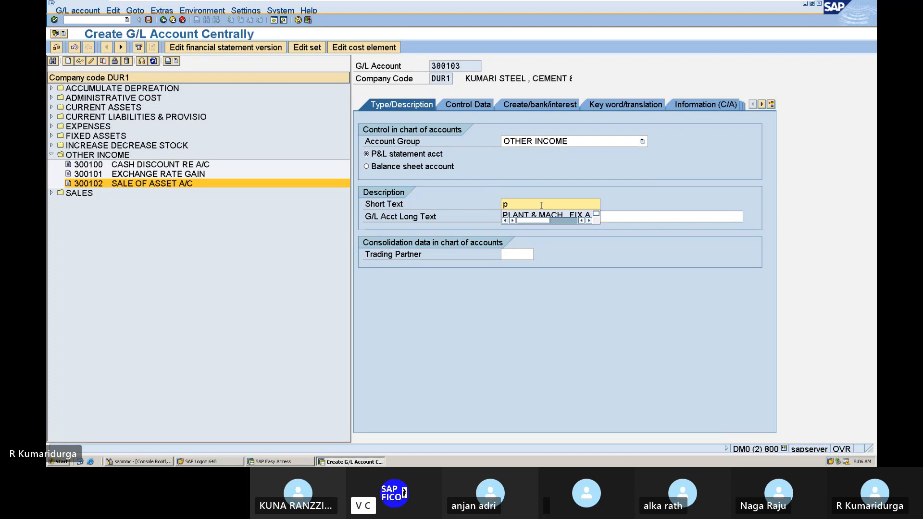
text(rof)
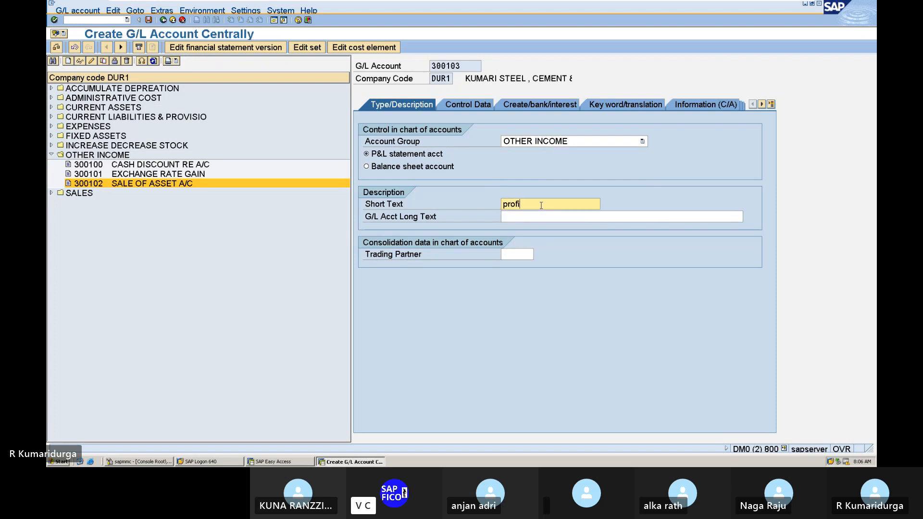
text(i)
key(BackSpace)
key(BackSpace)
key(BackSpace)
key(BackSpace)
key(BackSpace)
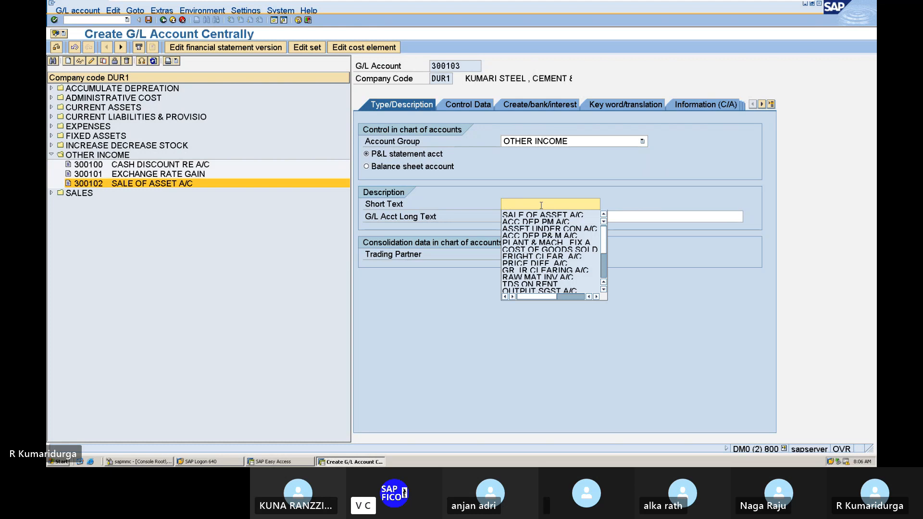
text(PROFI)
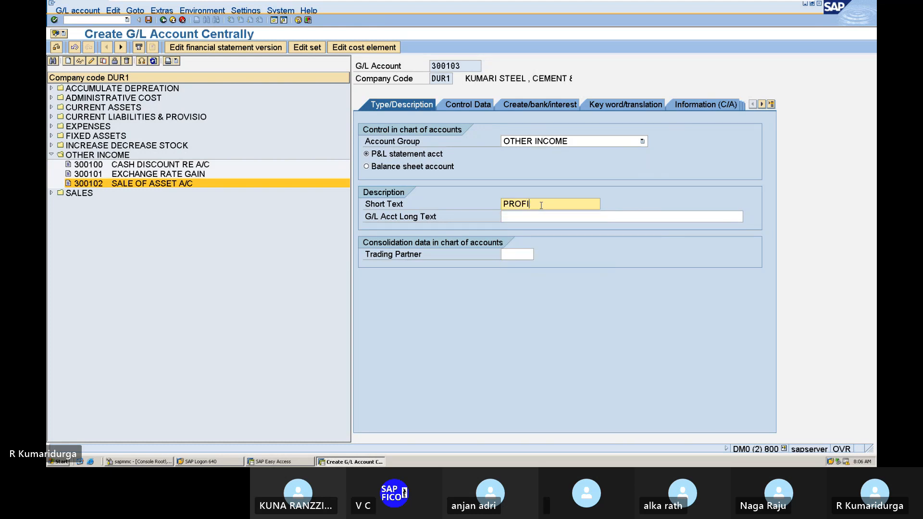
text(T ON SALE )
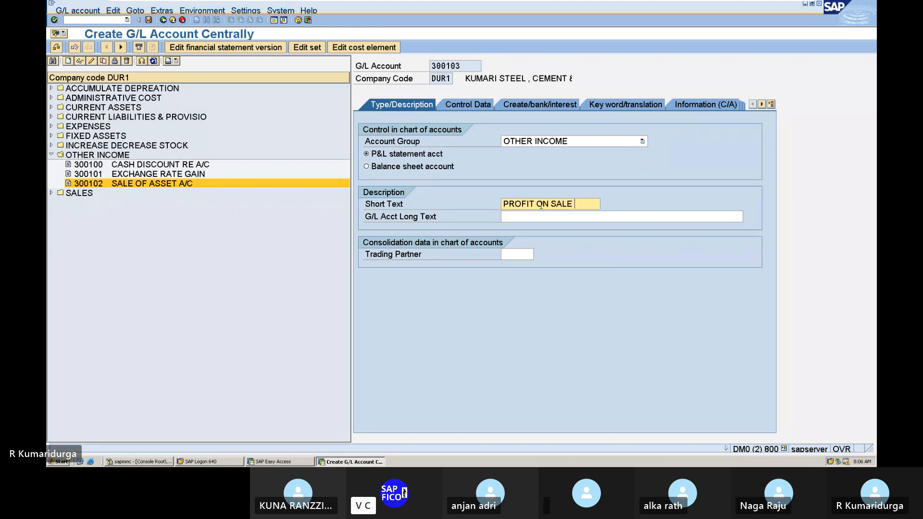
text(ASSET)
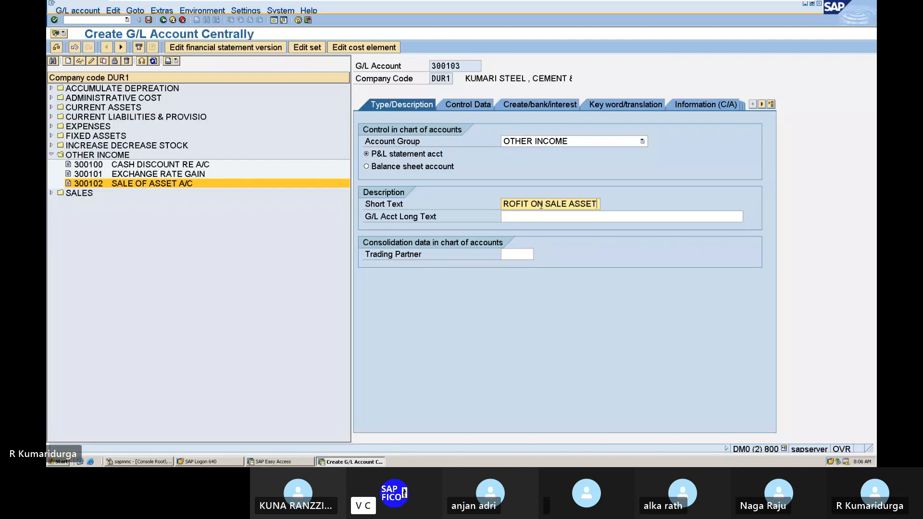
Enter "PROFIT ON SALE OF ASSET A/C" as the G/L account long text of account 300103.
key(Tab)
text(PRO)
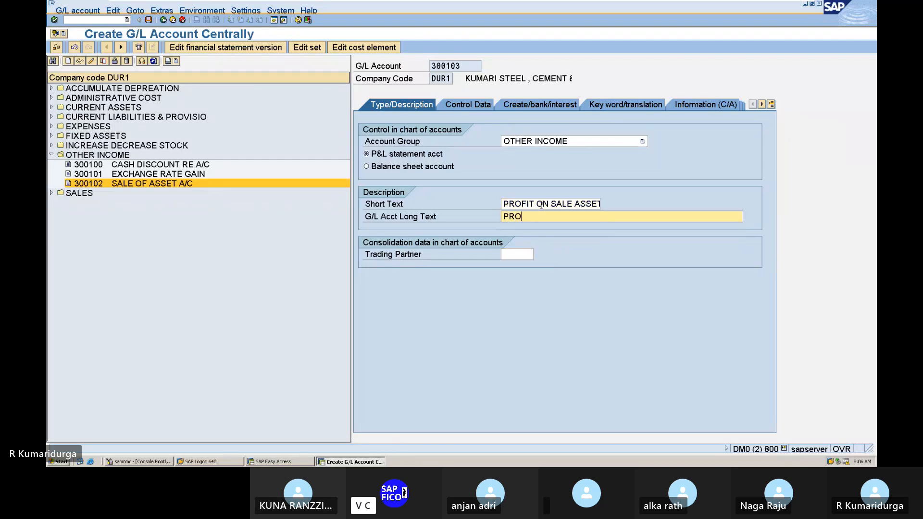
text(FIT ON SALE OF ASSET )
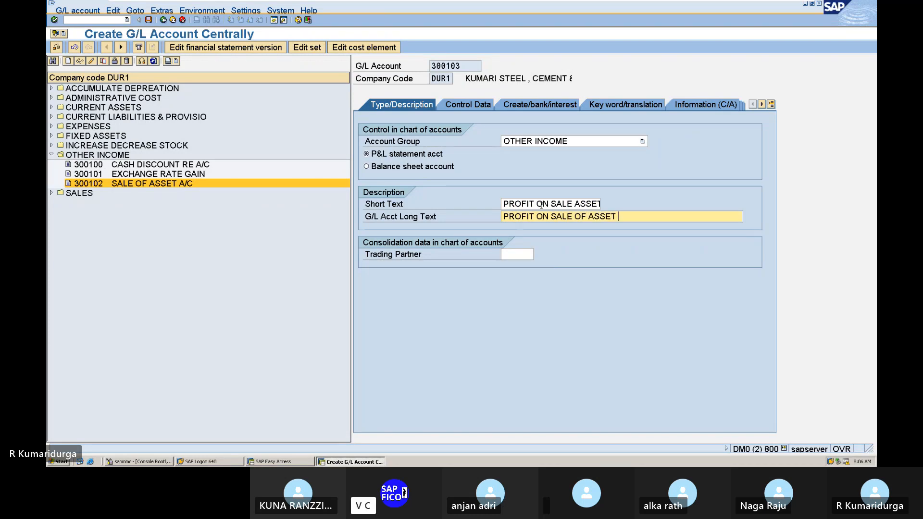
text(A/C)
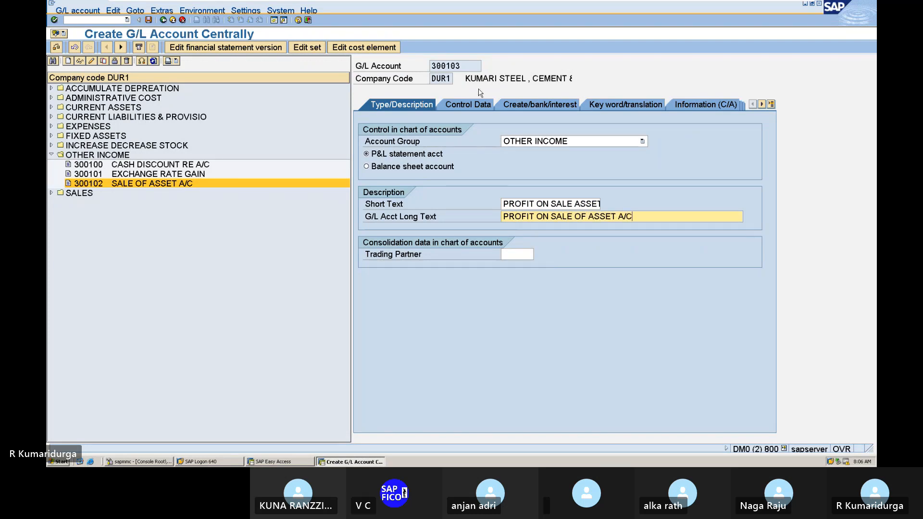
Enable line item display for account 300103 and set its sort key to 018.
click(467, 104)
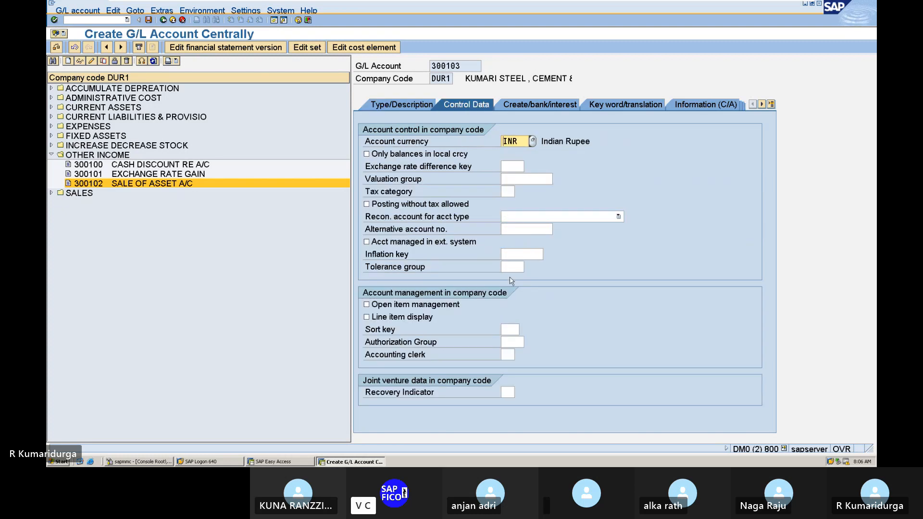
click(366, 317)
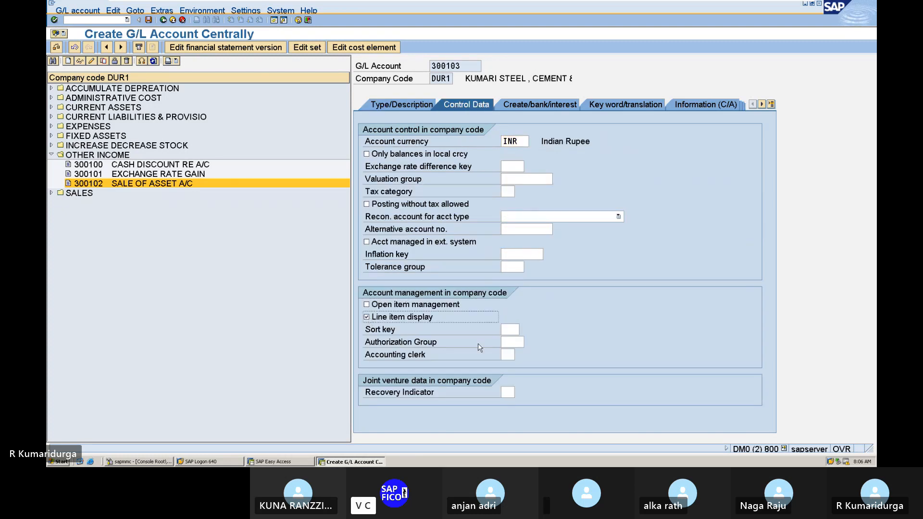
key(Return)
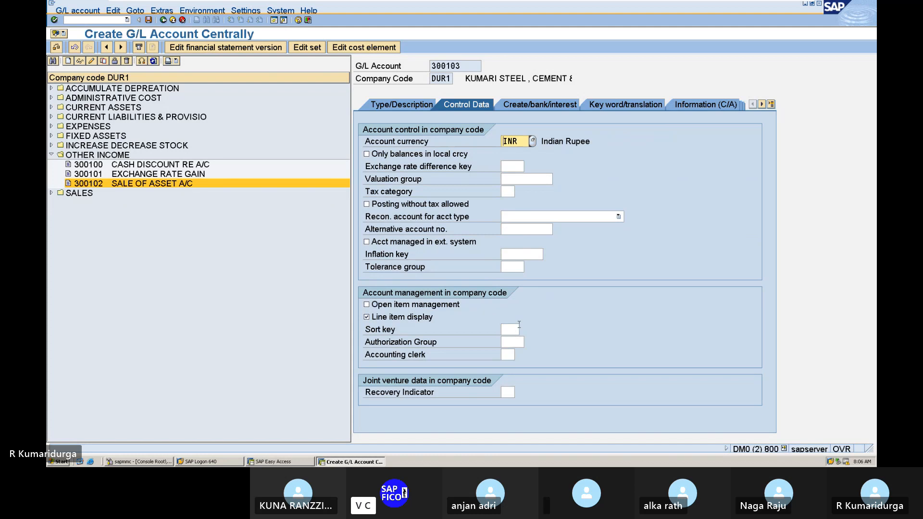
click(518, 328)
text(018)
Assign field status group G001 to account 300103 and save the account.
click(531, 106)
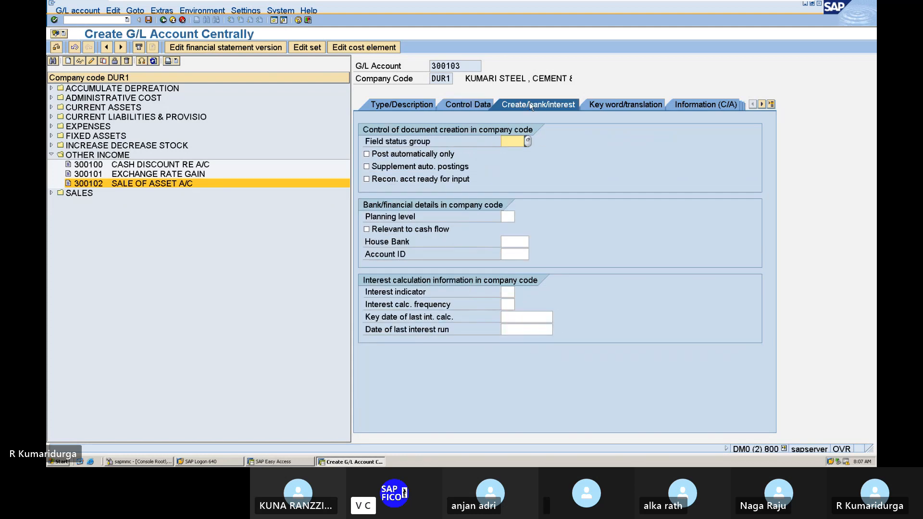
text(G0)
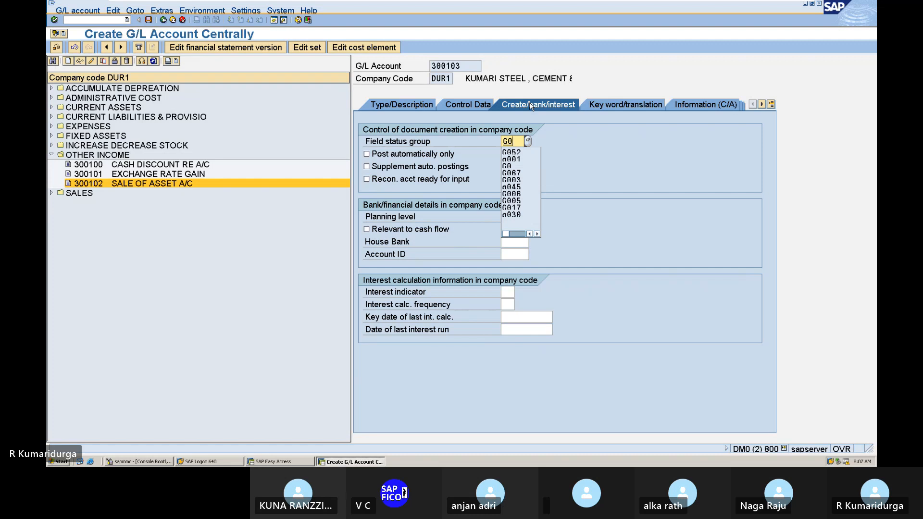
text(01)
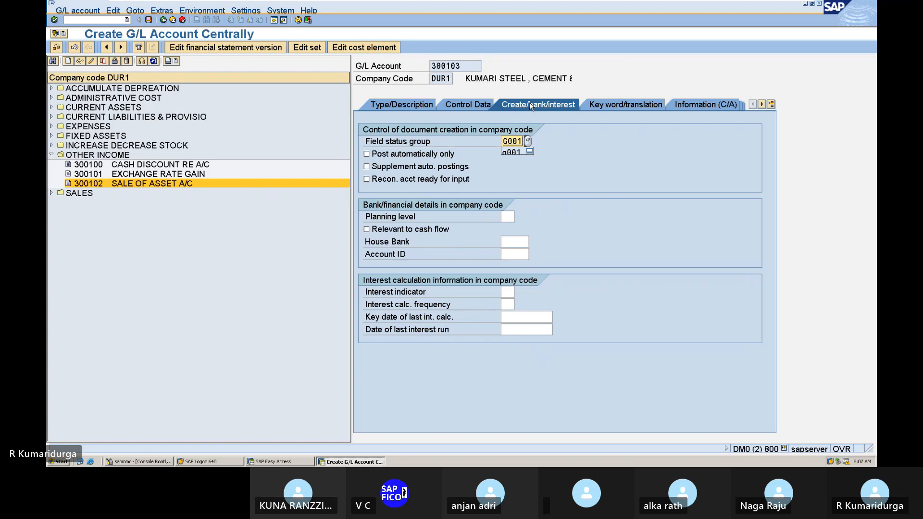
key(Return)
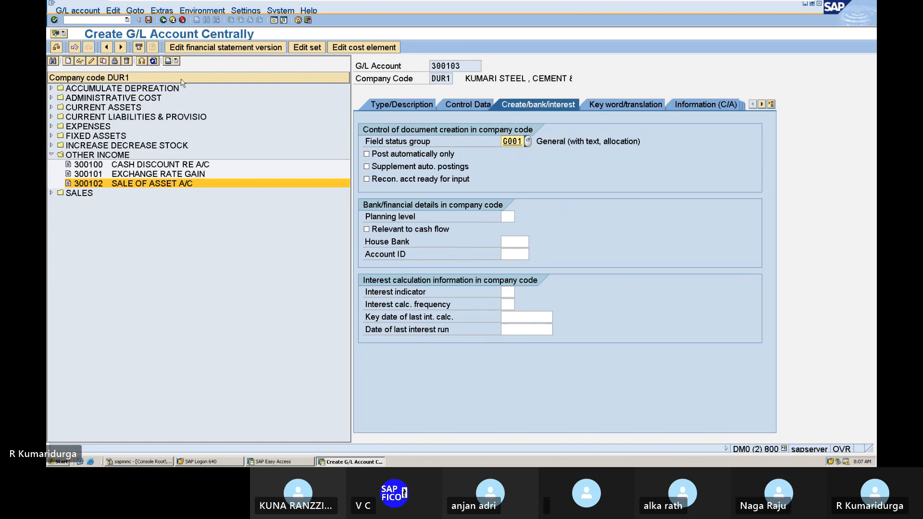
click(149, 20)
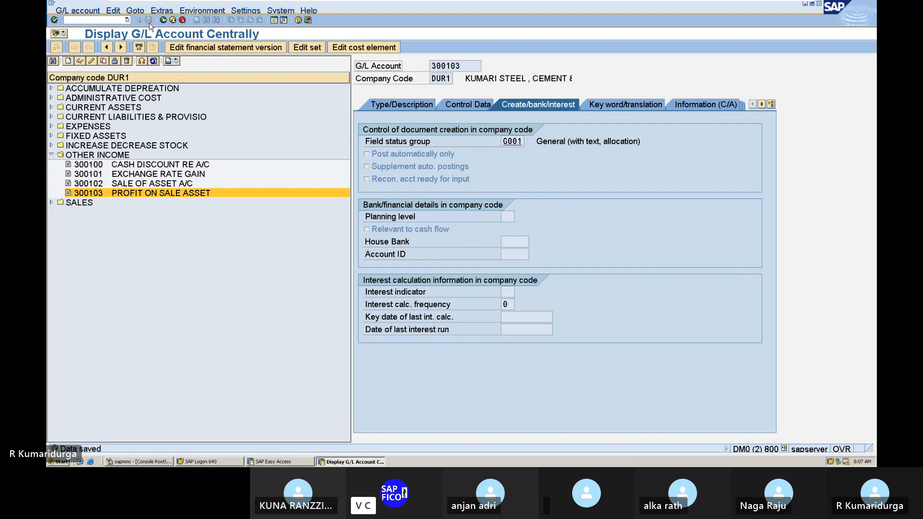
Check the existing accounts under Administrative Cost and Expenses, and start creating G/L account 400201 in company code DUR1.
click(50, 98)
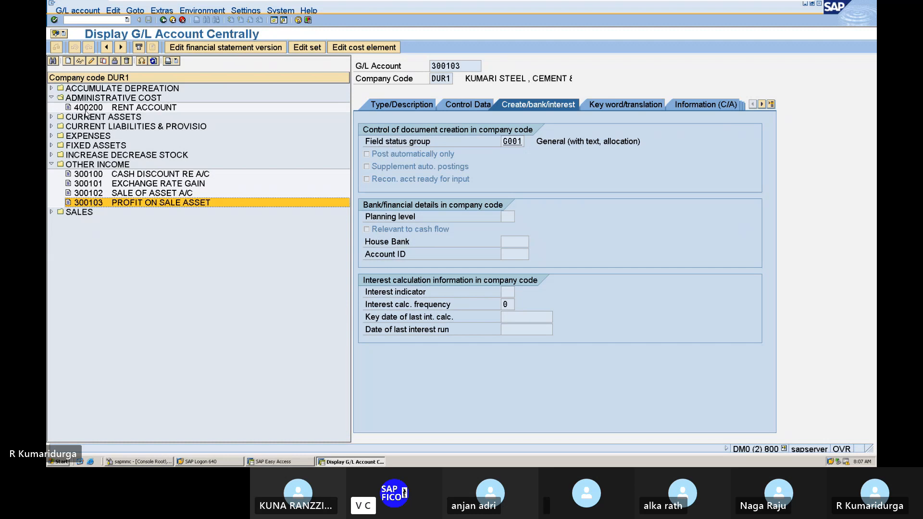
click(52, 136)
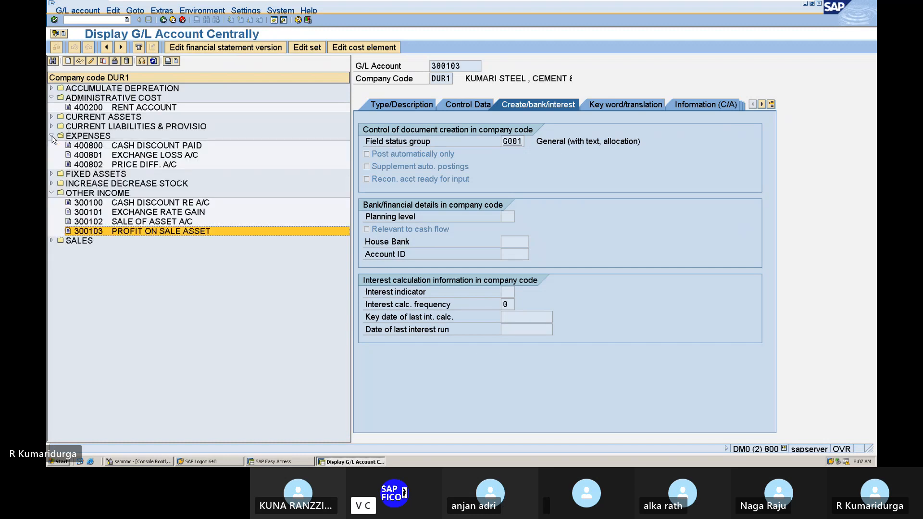
click(52, 136)
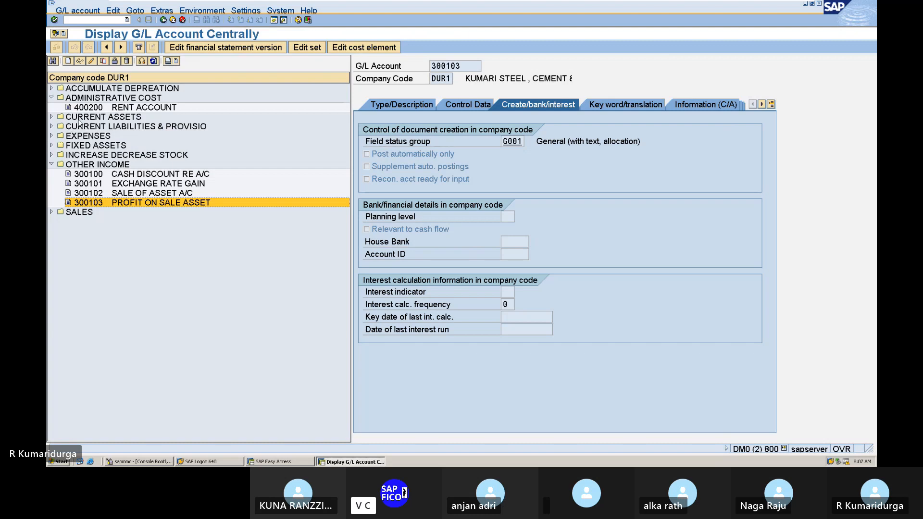
click(70, 63)
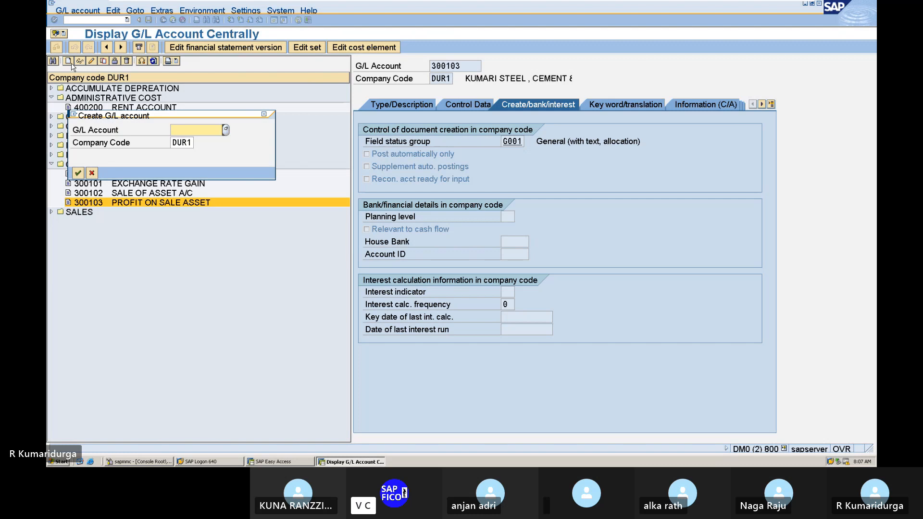
text(400201)
key(Return)
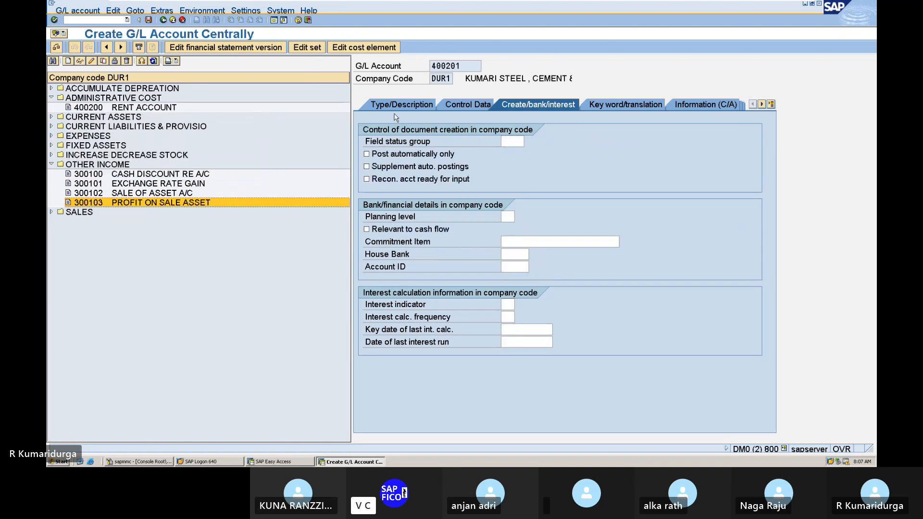
Assign account 400201 to the ADMINISTRATIVE COST account group.
click(402, 106)
click(561, 142)
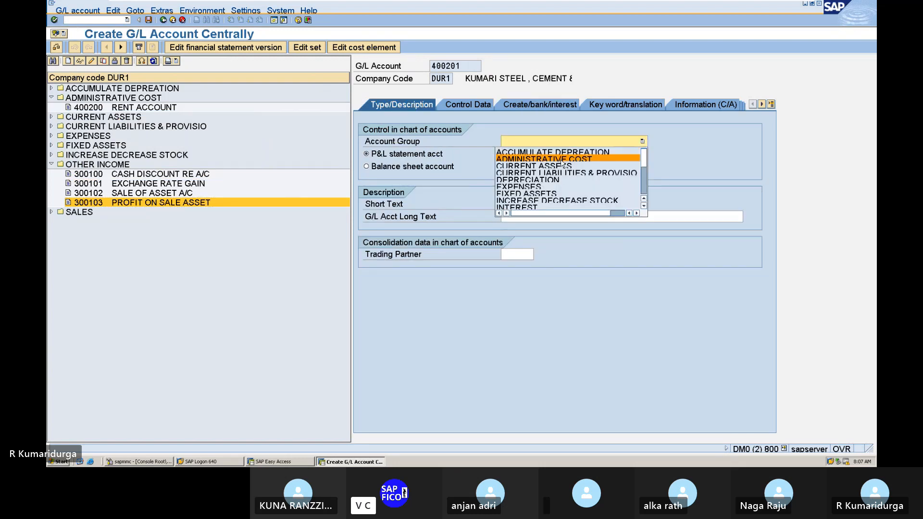
click(561, 161)
Enter "LOSS ON SALE OF ASSE" as the short text of account 400201.
click(538, 206)
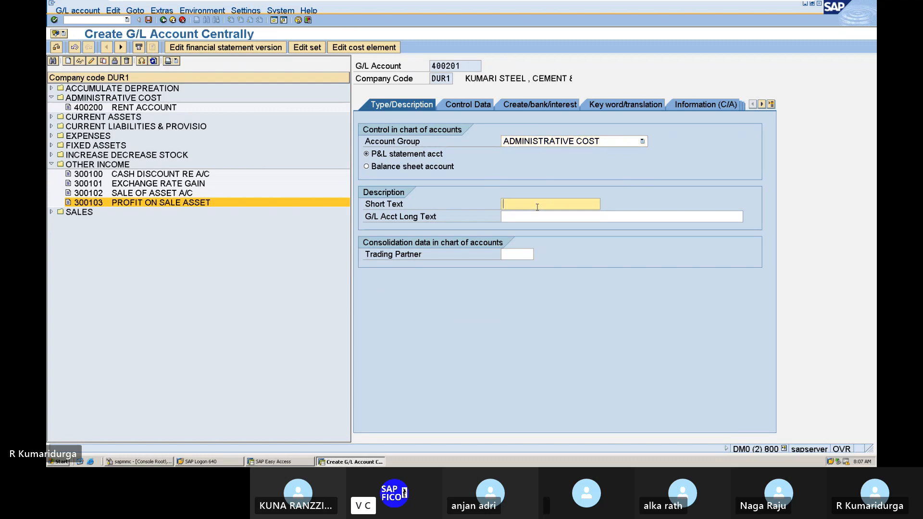
text(LOSS ONS)
text( AS)
key(BackSpace)
key(BackSpace)
text(SALE OF ASSE)
Enter "LOSS ON SALE OF ASSET A/C" as the G/L account long text of account 400201.
key(Tab)
text(LOSS ON S)
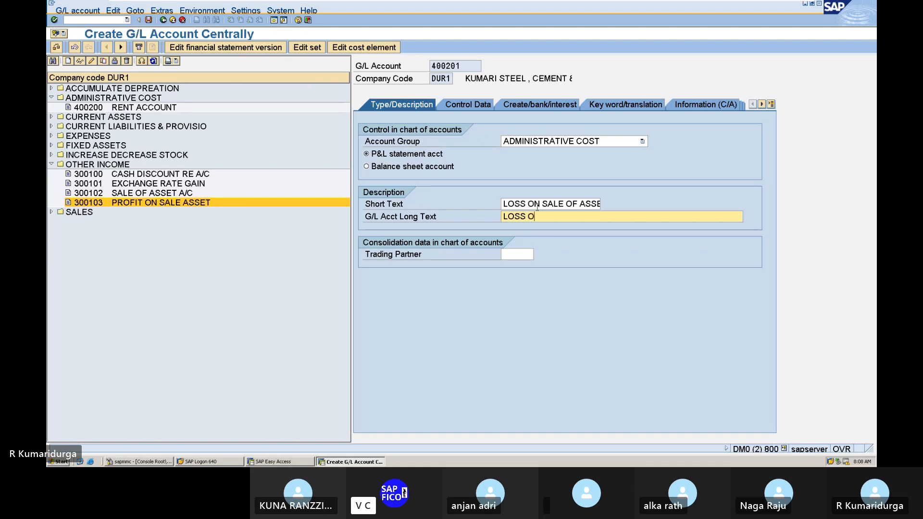
text(ALE OF ASSET A/C)
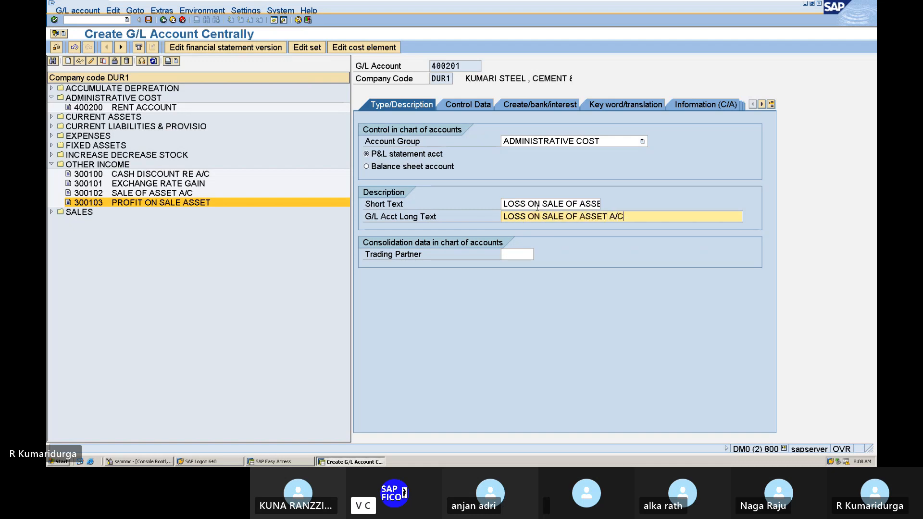
Activate line item display and set sort key 018 in the control data of account 400201.
click(468, 105)
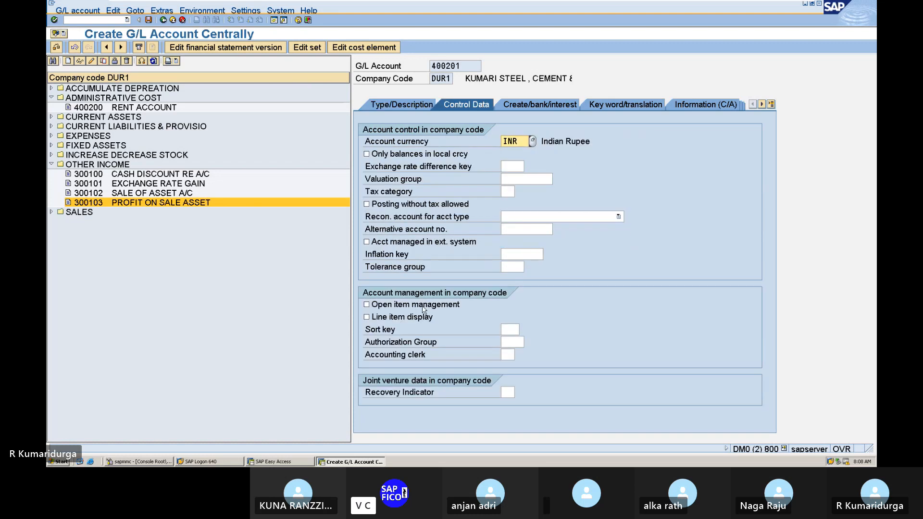
click(367, 318)
click(506, 329)
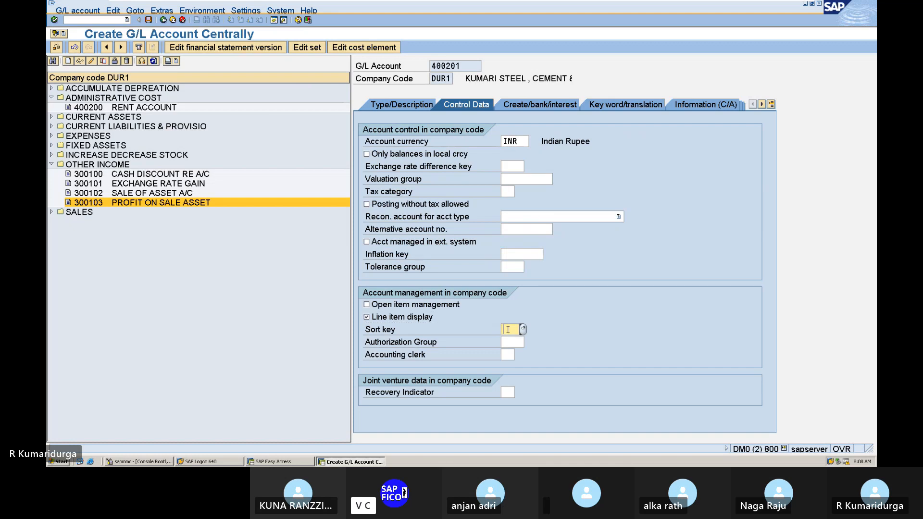
text(018)
key(Return)
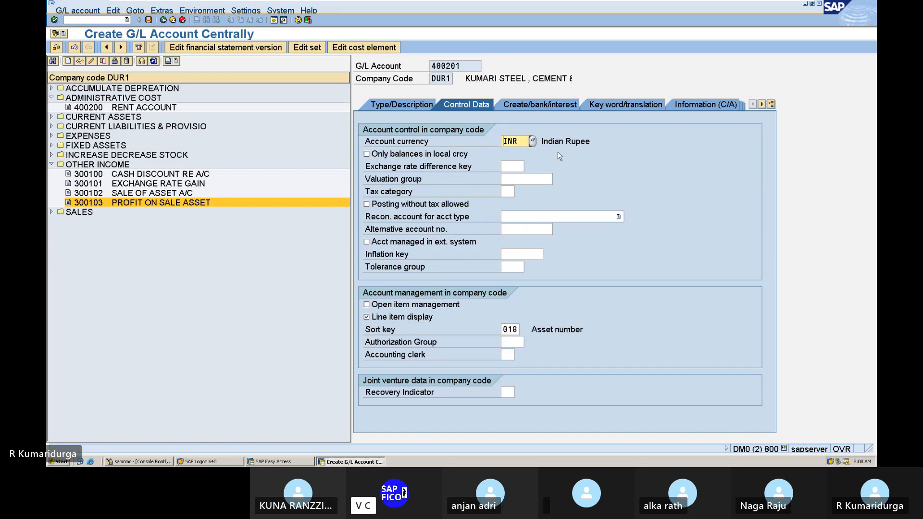
Set field status group G001 for account 400201 and save the account.
click(572, 104)
text(G00)
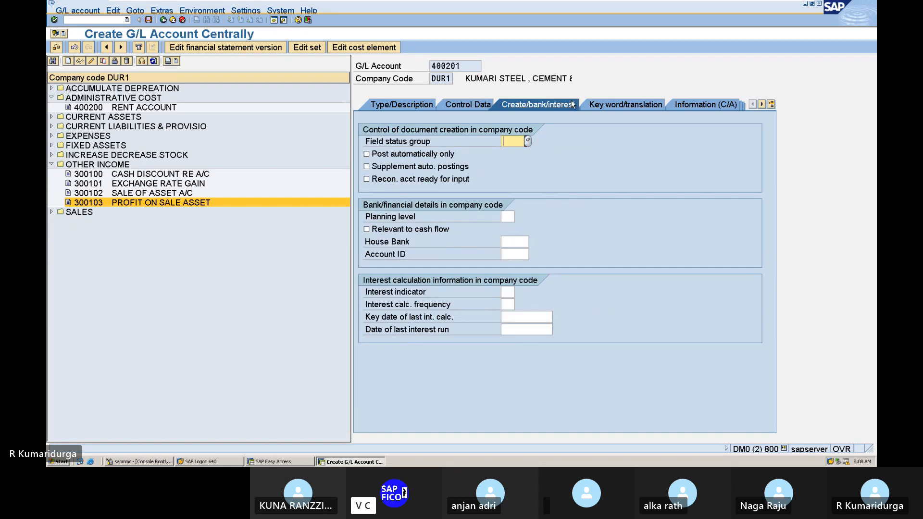
text(1)
key(Return)
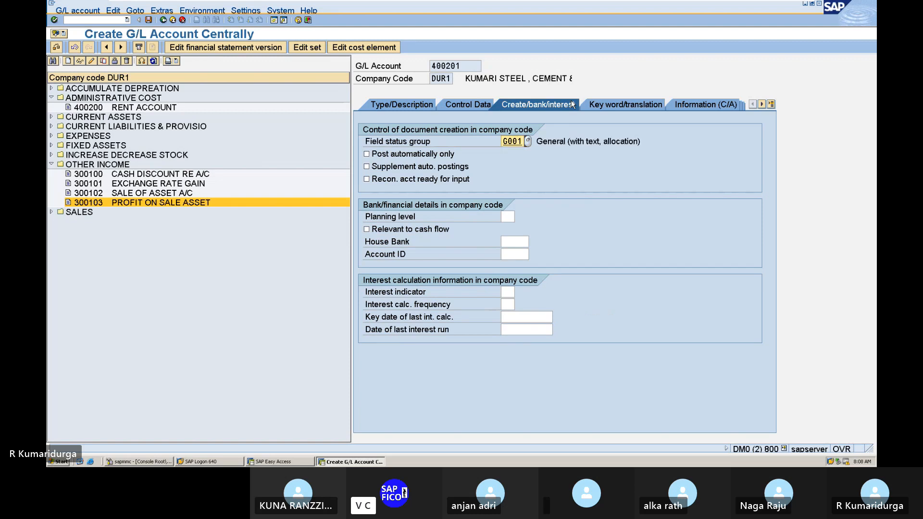
click(149, 20)
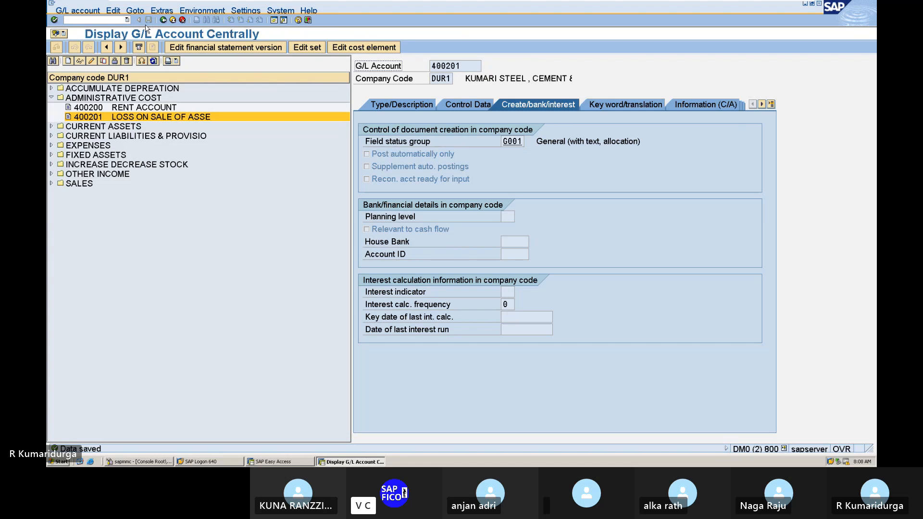
Copy account 400201 as the template for new G/L account 400202 in company code DUR1.
click(104, 63)
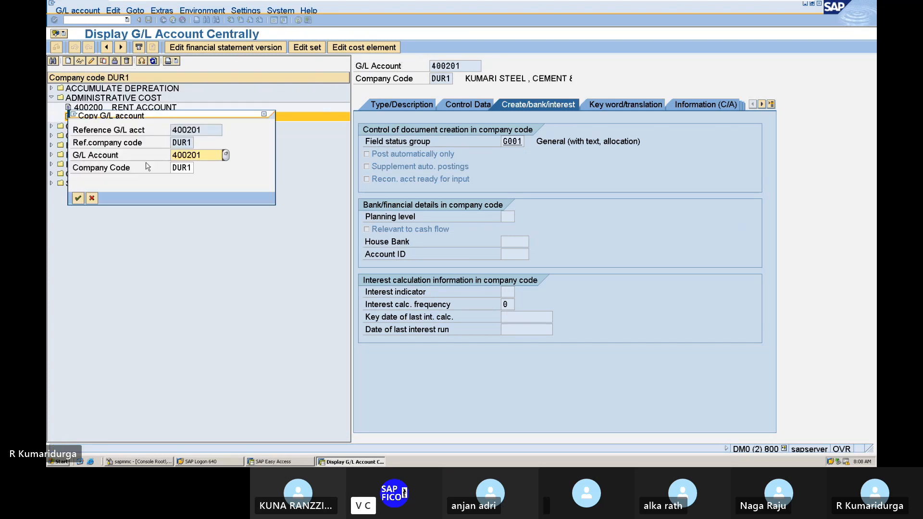
click(213, 155)
key(BackSpace)
text(2)
key(Return)
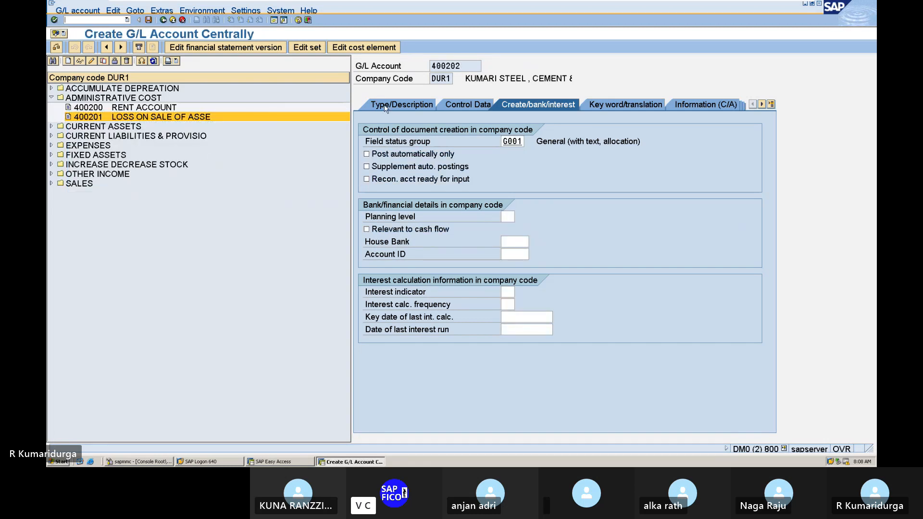
Replace the short text of account 400202 with "LOSS DUE TO SCRAP AC".
click(380, 104)
click(578, 203)
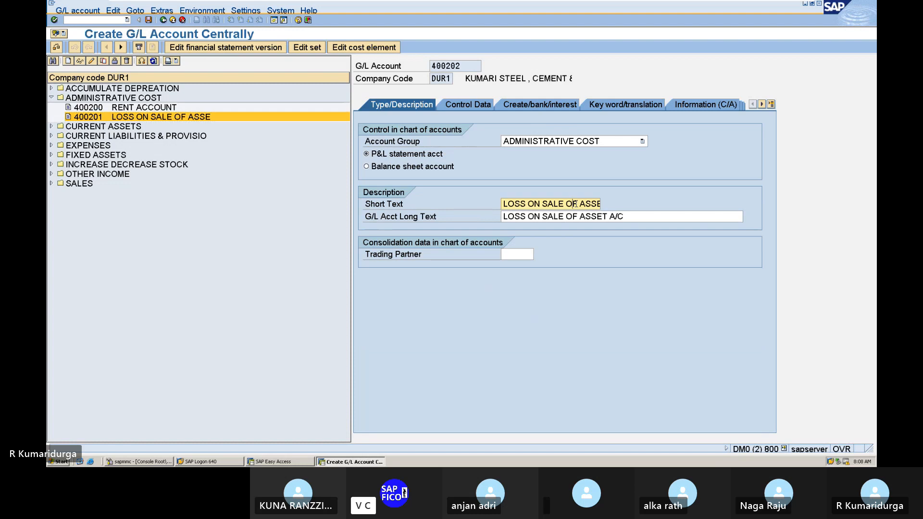
key(Delete)
key(Delete)
key(Delete)
key(Delete)
key(Delete)
key(Delete)
key(BackSpace)
key(BackSpace)
key(BackSpace)
key(BackSpace)
key(BackSpace)
key(BackSpace)
key(BackSpace)
key(BackSpace)
key(BackSpace)
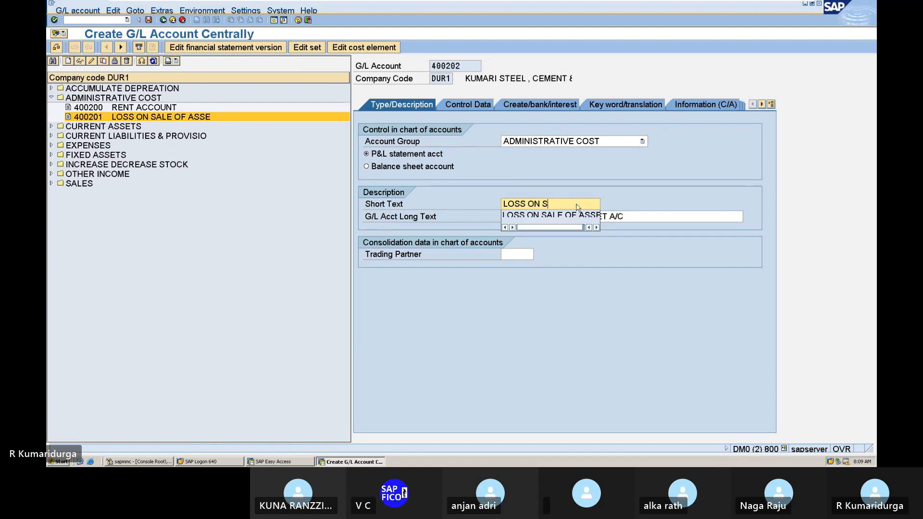
text(DU)
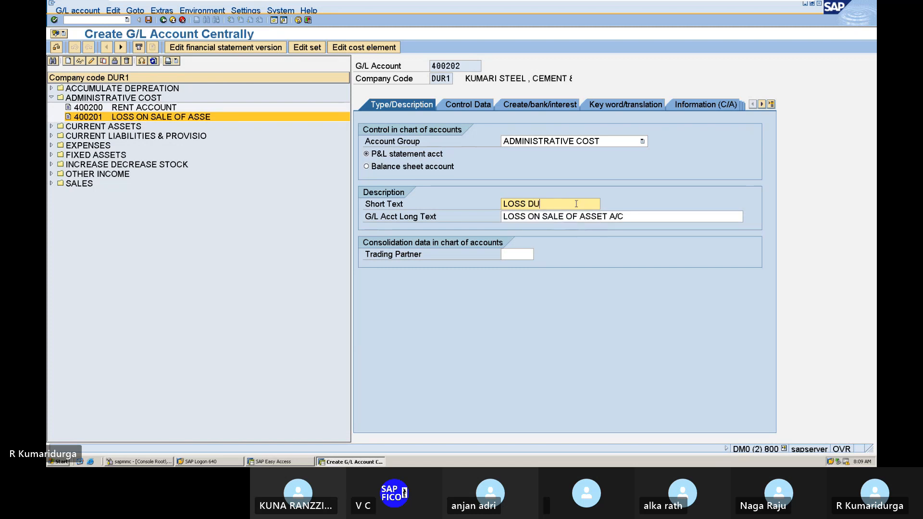
text(E TO SCRAP)
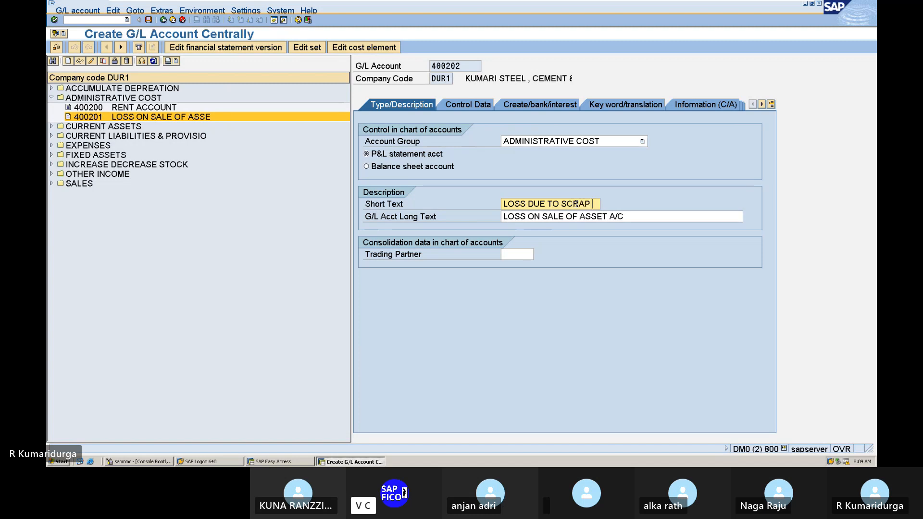
text( AS)
key(BackSpace)
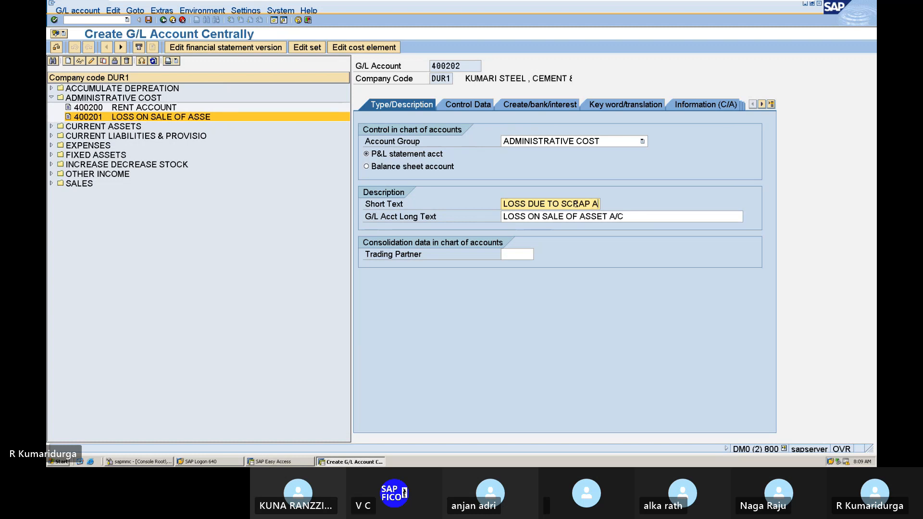
text(C)
key(Tab)
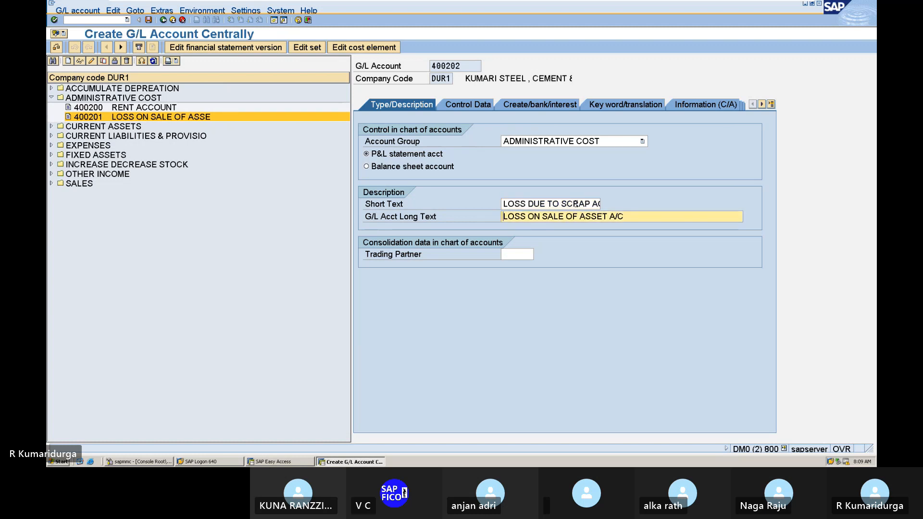
Change the G/L account long text of account 400202 to "LOSS DUE TO SCRAP A/C" and save the account.
text(S DU)
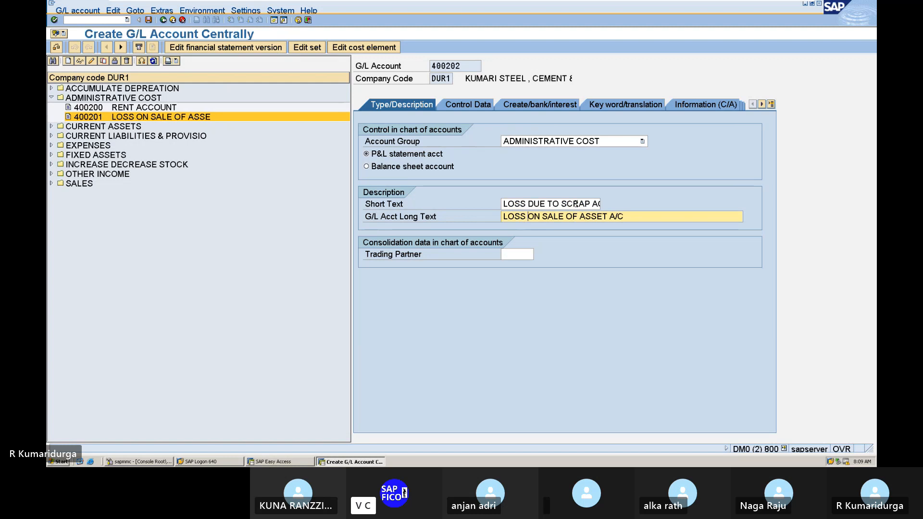
text(E TO SCRA)
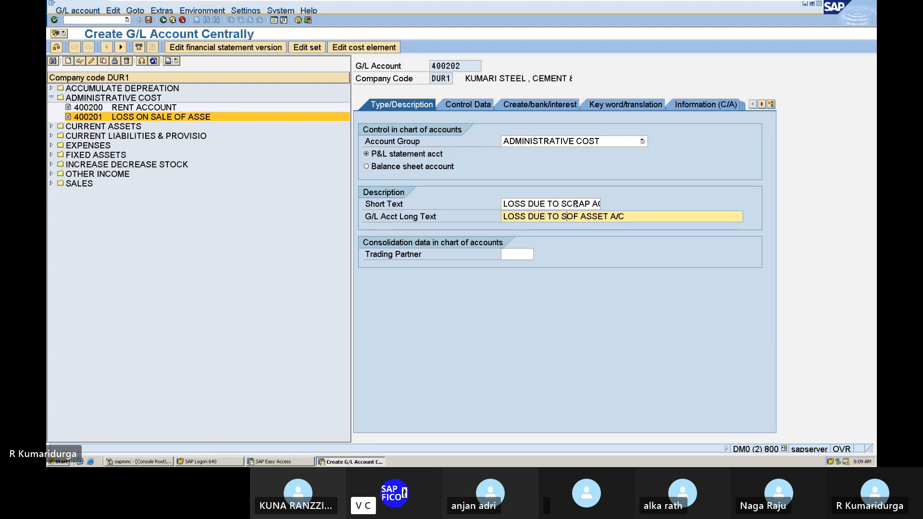
text(P)
key(Delete)
key(Delete)
key(Delete)
key(Delete)
key(Return)
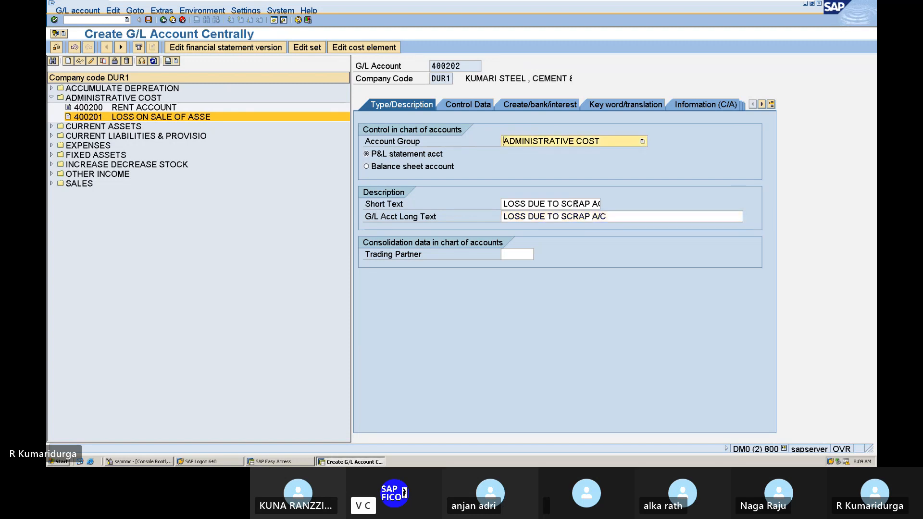
click(148, 20)
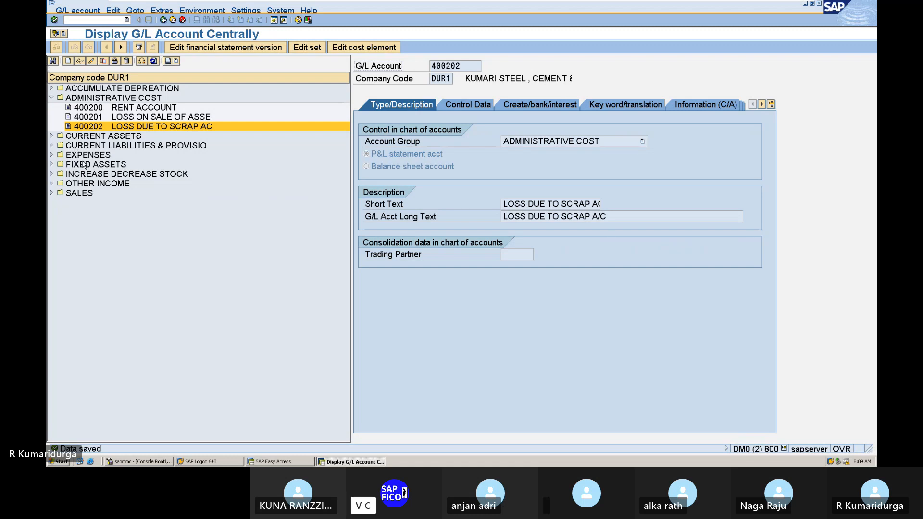
Look up the number range of the DEPRECIATION account group for chart of accounts DUCH in transaction OBD4.
click(101, 20)
text(/NOBD4)
key(Return)
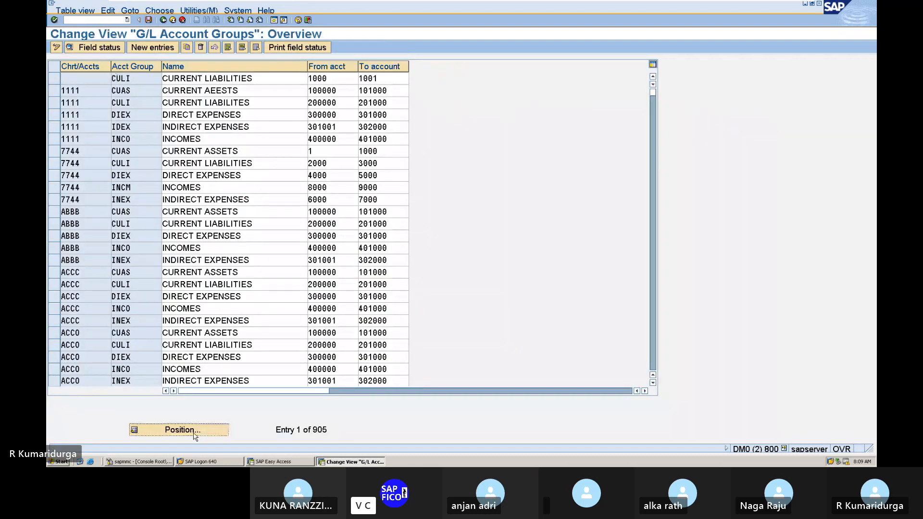
click(194, 432)
text(DUCH)
key(Return)
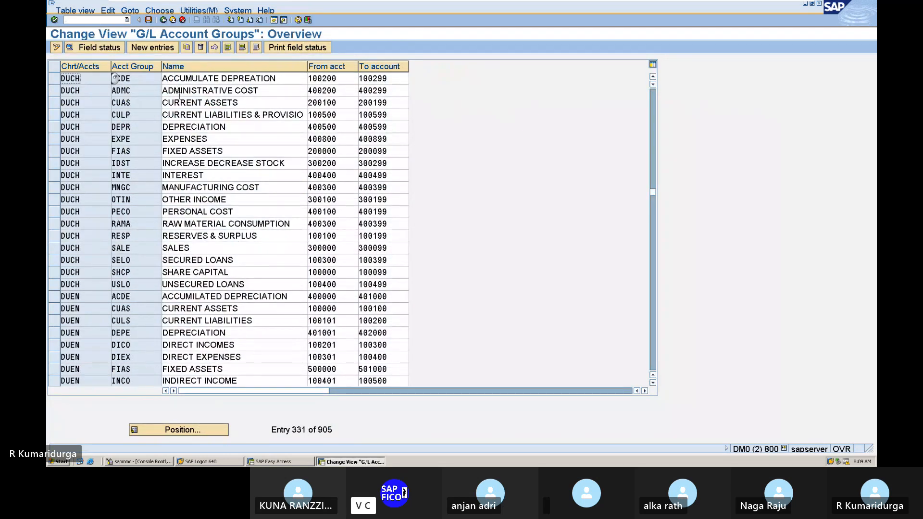
click(175, 126)
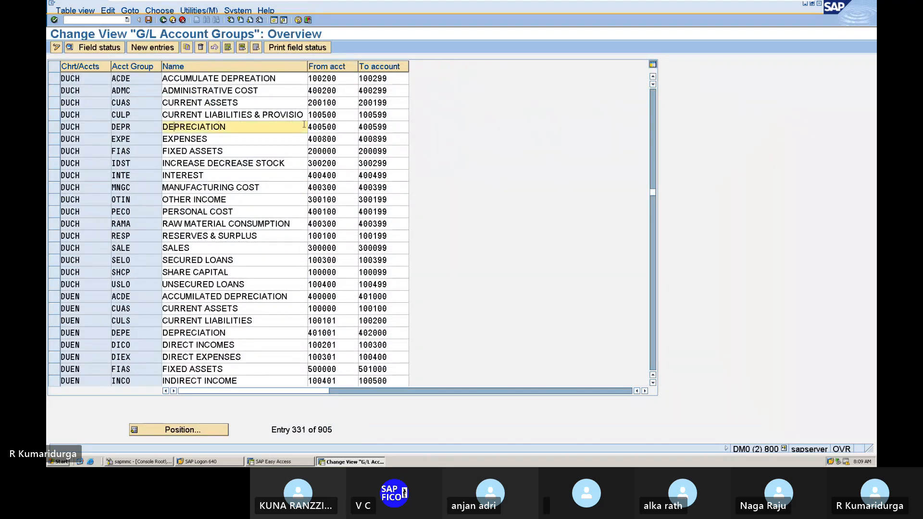
click(321, 128)
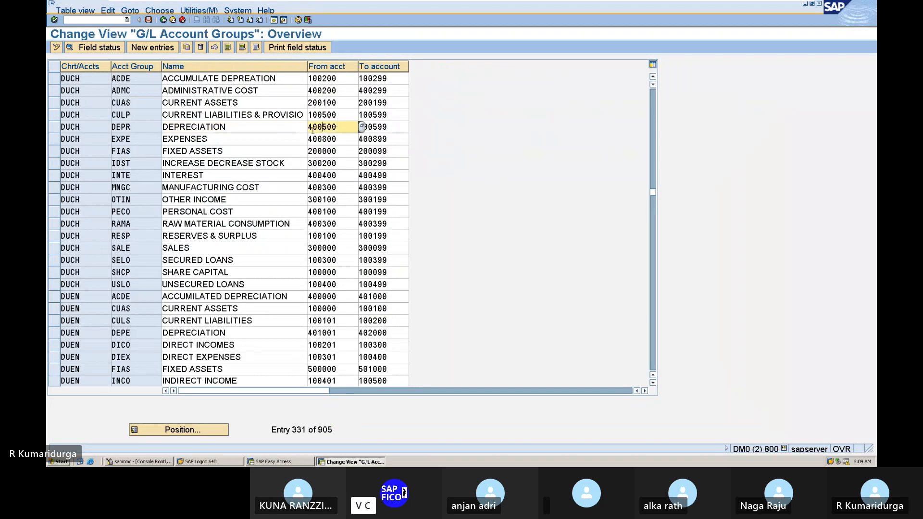
Return to central G/L account maintenance and start creating account 400500 in company code DUR1.
click(72, 20)
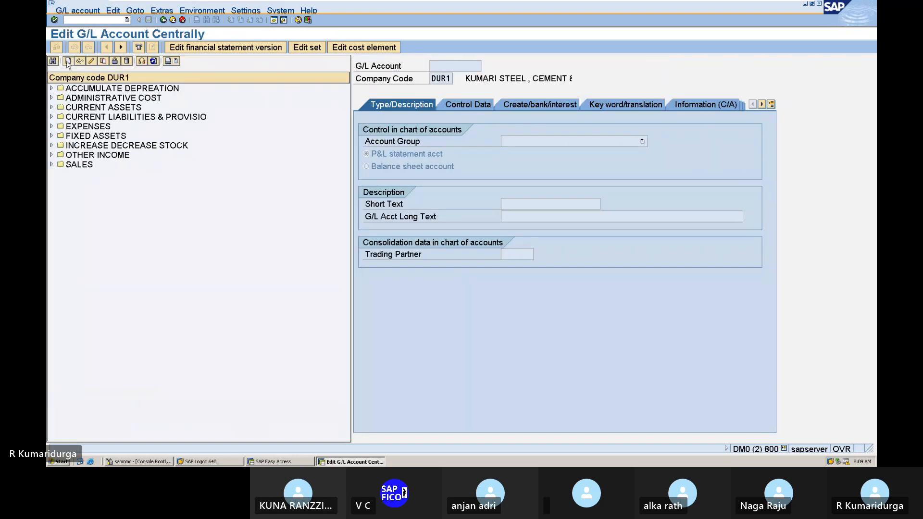
click(68, 61)
text(400500)
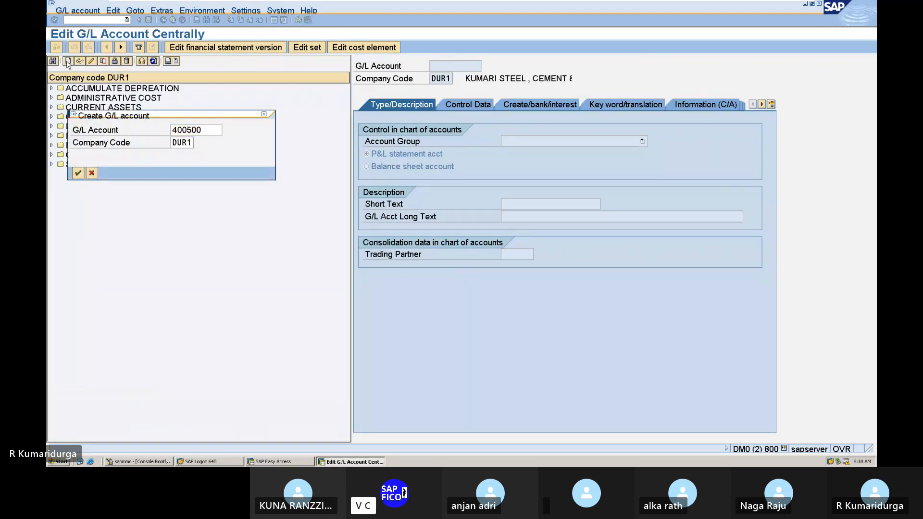
key(Return)
Assign account 400500 to the DEPRECIATION account group as a P&L statement account.
click(512, 142)
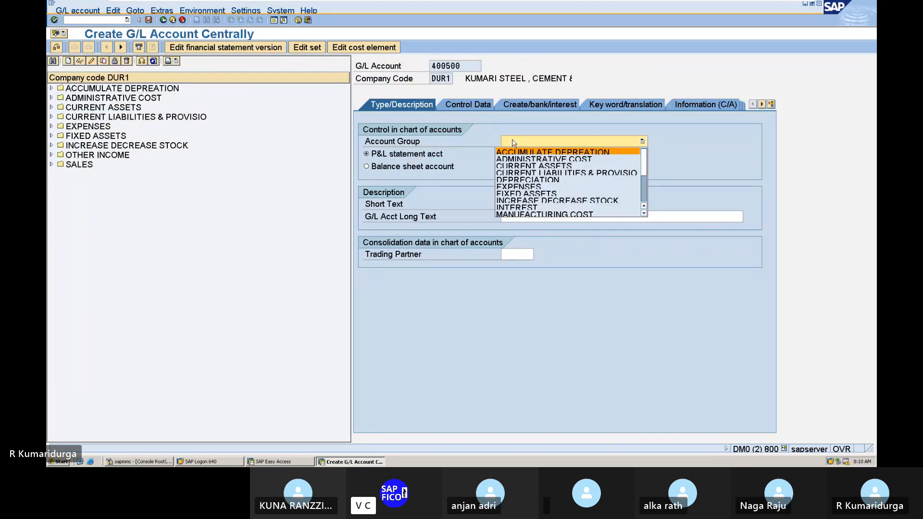
click(517, 187)
click(547, 142)
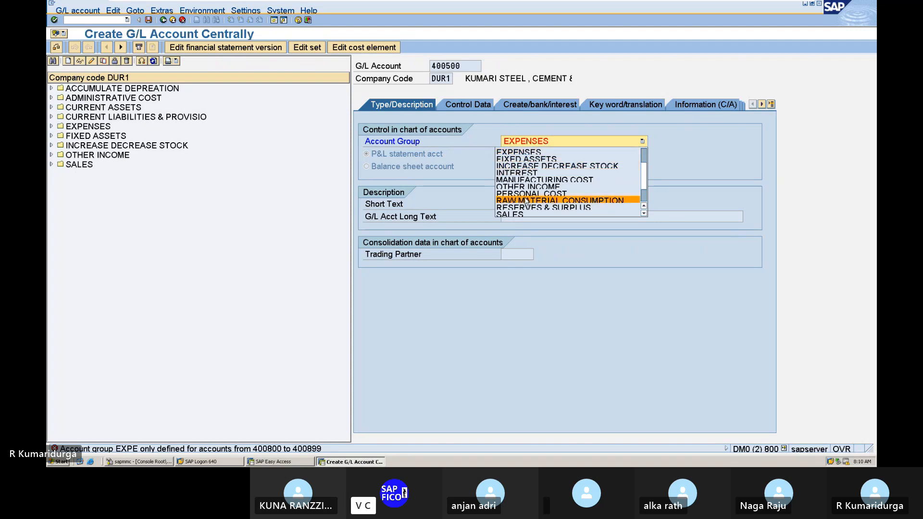
scroll(526, 201, up, 1)
scroll(527, 201, up, 1)
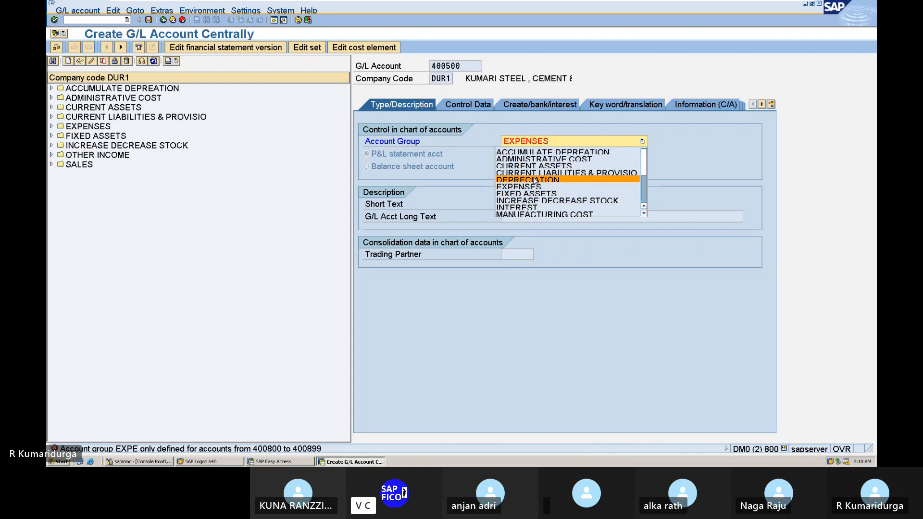
click(535, 182)
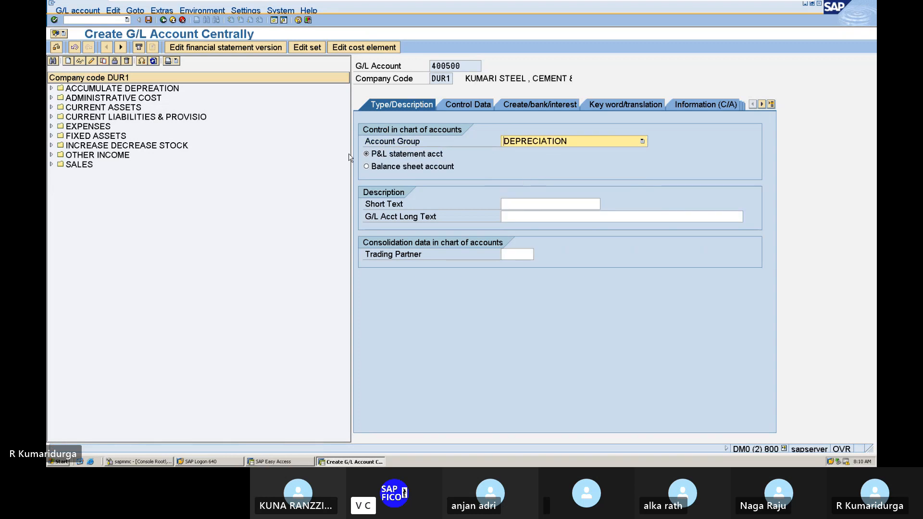
click(367, 167)
click(367, 154)
Enter "DEPRECIATION A/C" as the short text and "DEPRECIATION ACCOUNT" as the long text of account 400500.
click(529, 206)
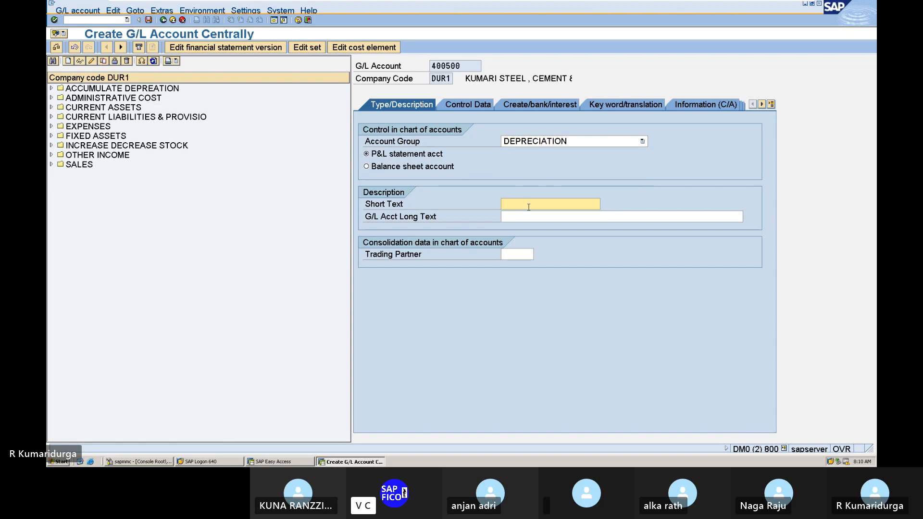
text(DEPRECIATION A/C)
key(Tab)
text(D)
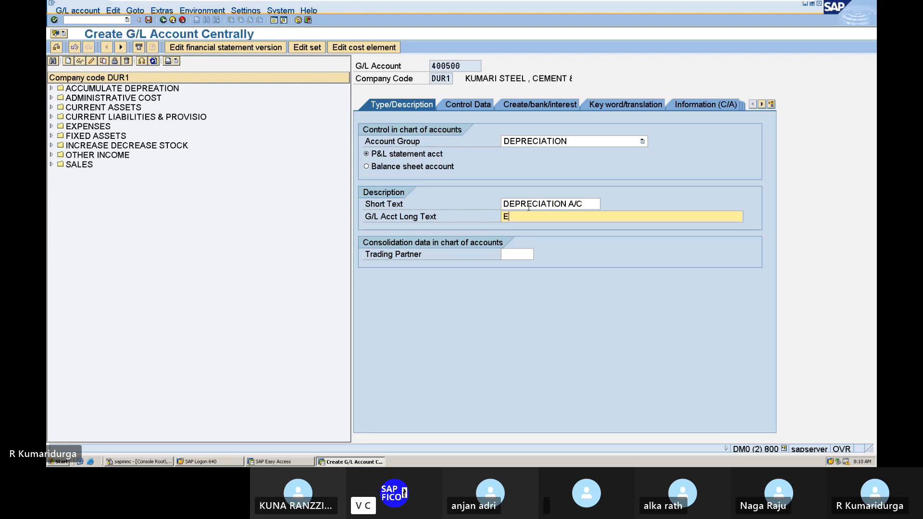
text(EPRECIATION ACCOUT)
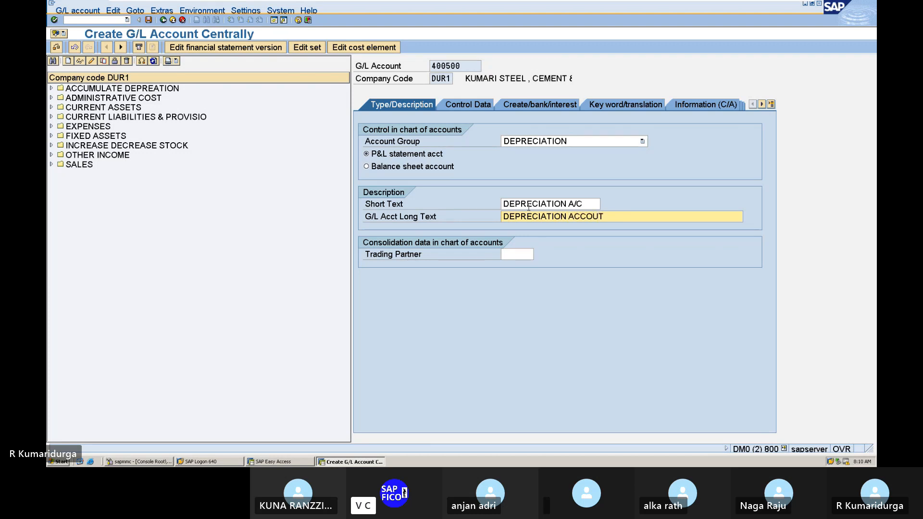
key(BackSpace)
text(NT)
Activate line item display with sort key 018 and set field status group G001 for account 400500.
click(471, 107)
click(367, 317)
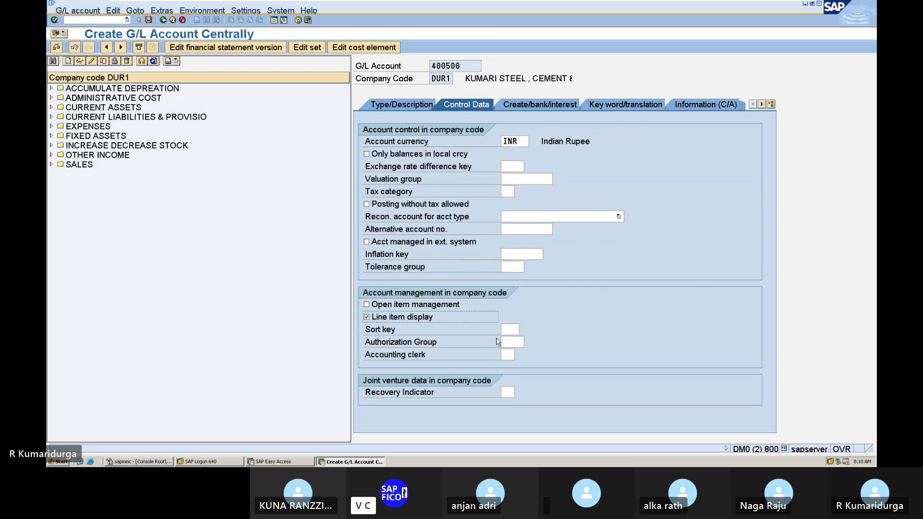
click(508, 329)
text(0)
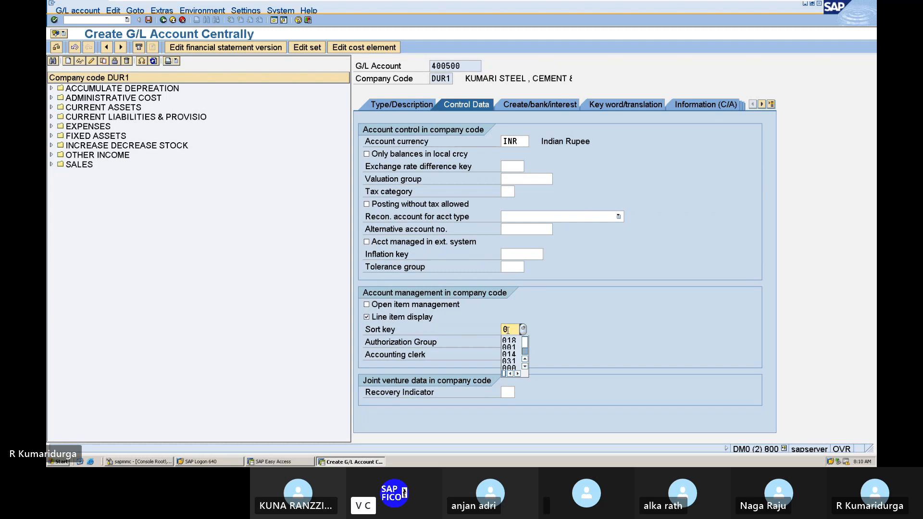
click(508, 341)
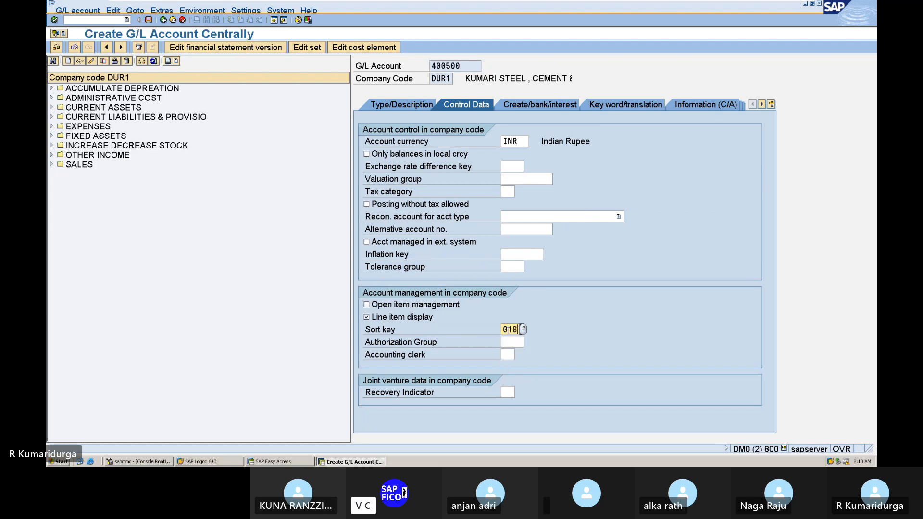
click(561, 106)
text(G001)
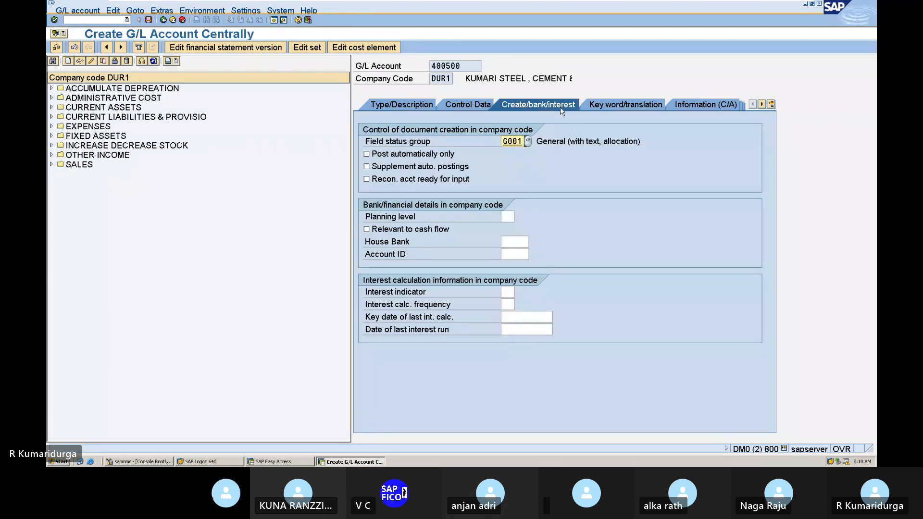
Save account 400500 and list the accounts under accumulated depreciation, administrative cost, other income and fixed assets.
click(149, 20)
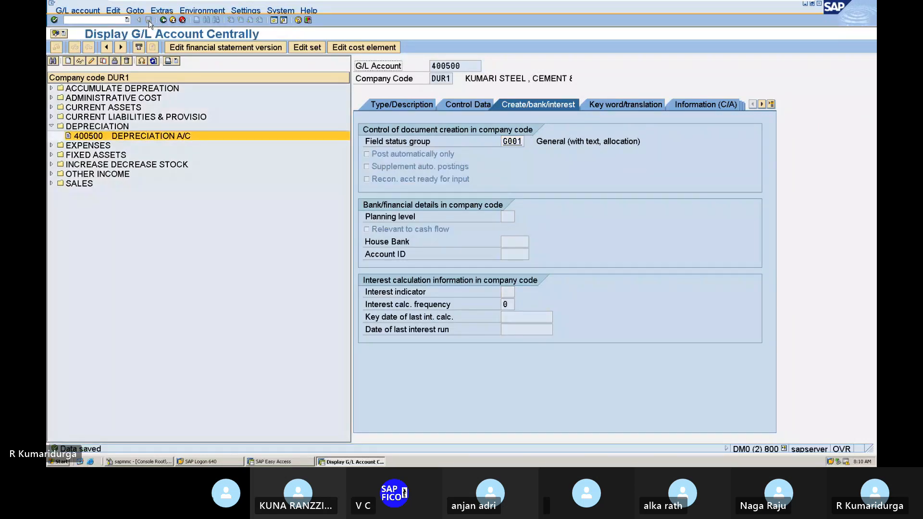
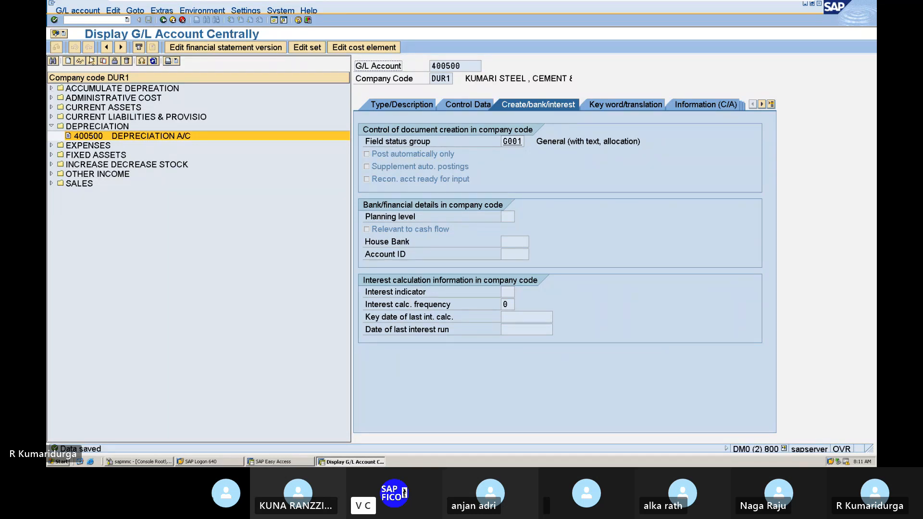
click(51, 89)
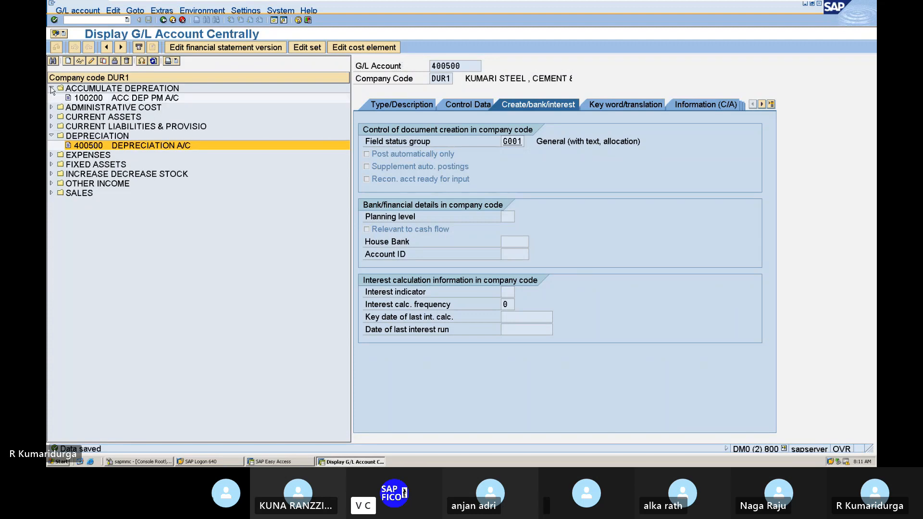
click(52, 107)
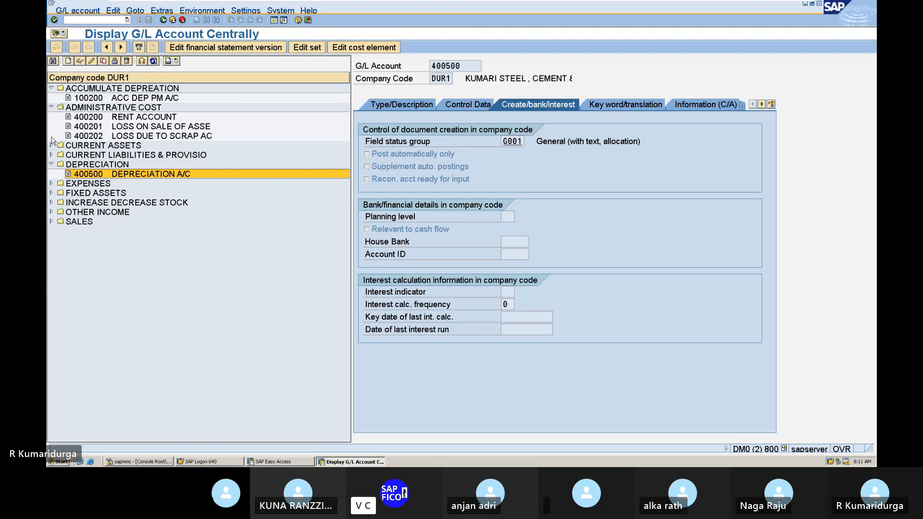
click(52, 212)
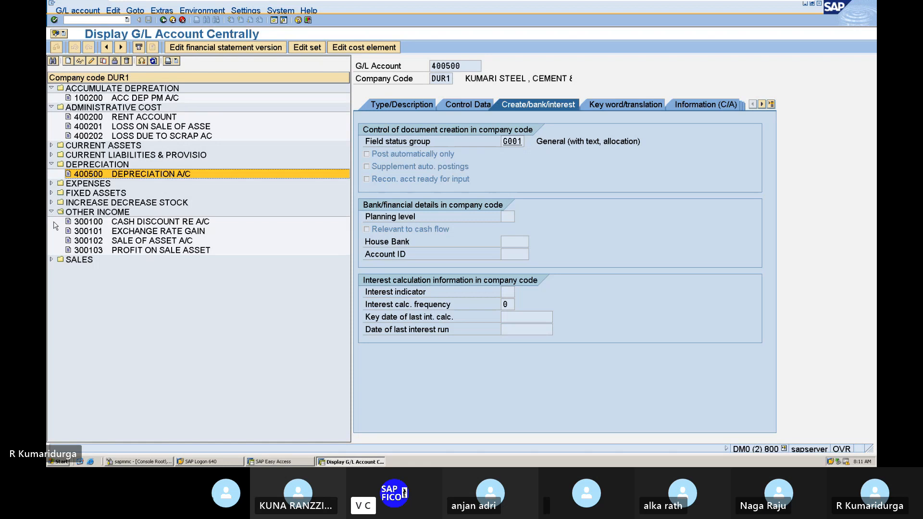
click(51, 192)
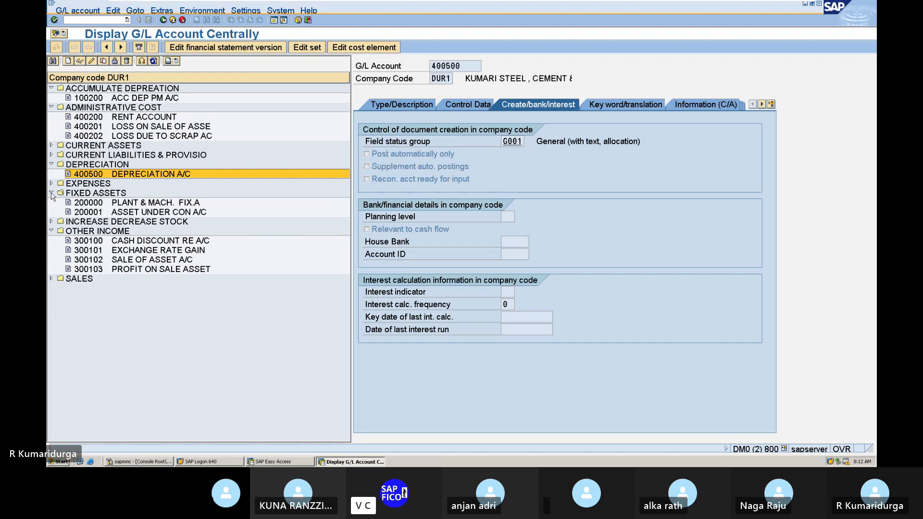
Switch to the Notepad configuration notes, check the items under General Ledger integration, and return to the SAP session.
mouse_move(748, 9)
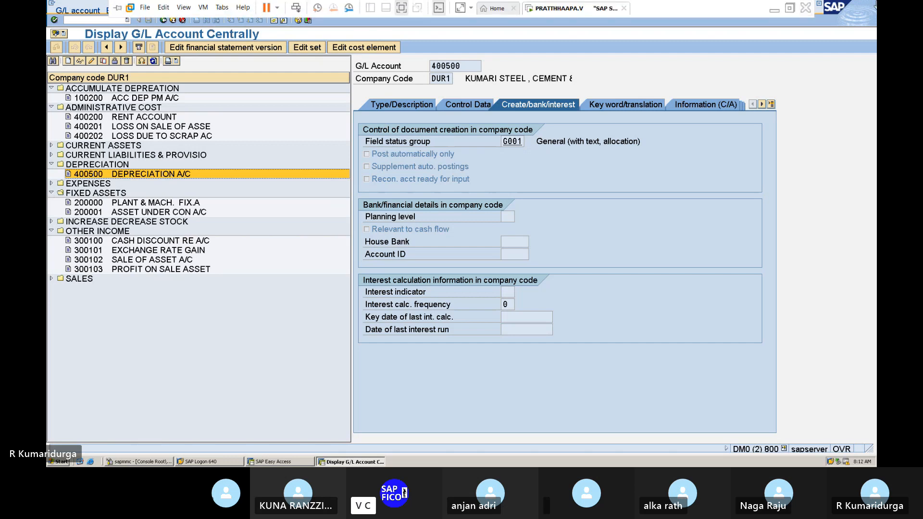
click(775, 10)
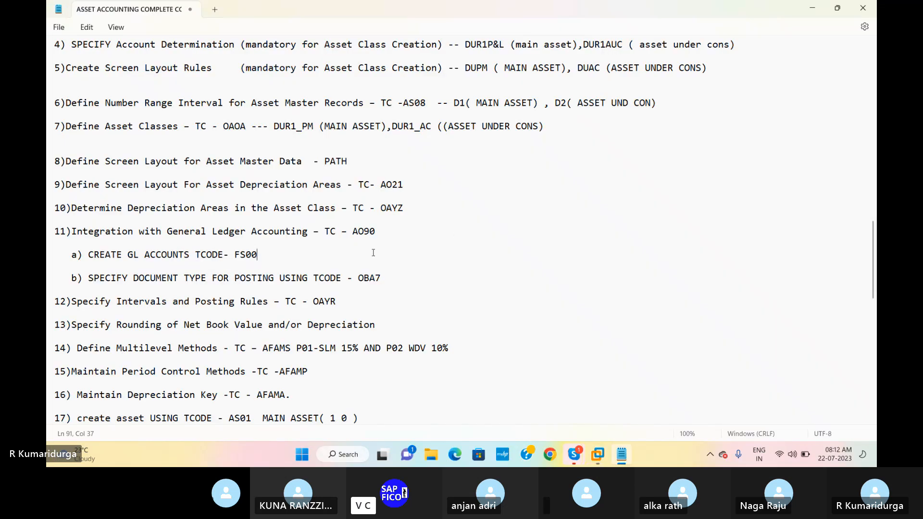
scroll(354, 313, down, 2)
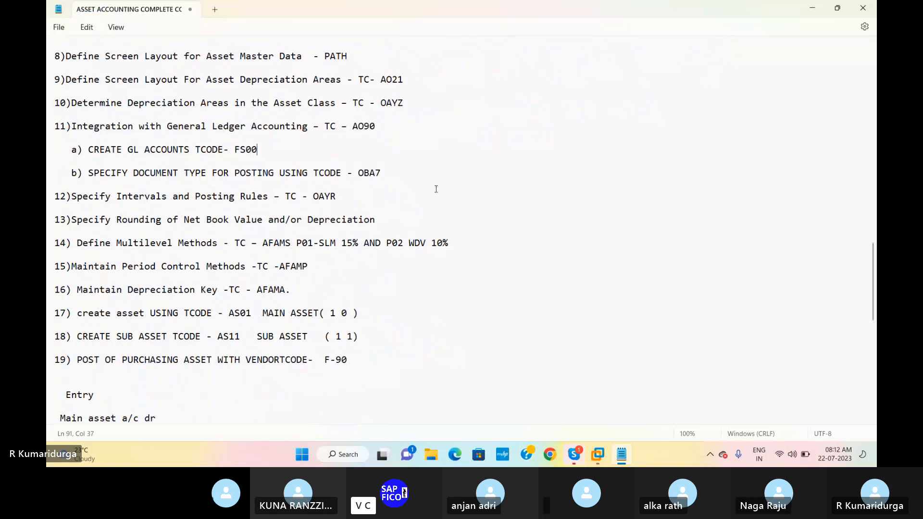
click(384, 171)
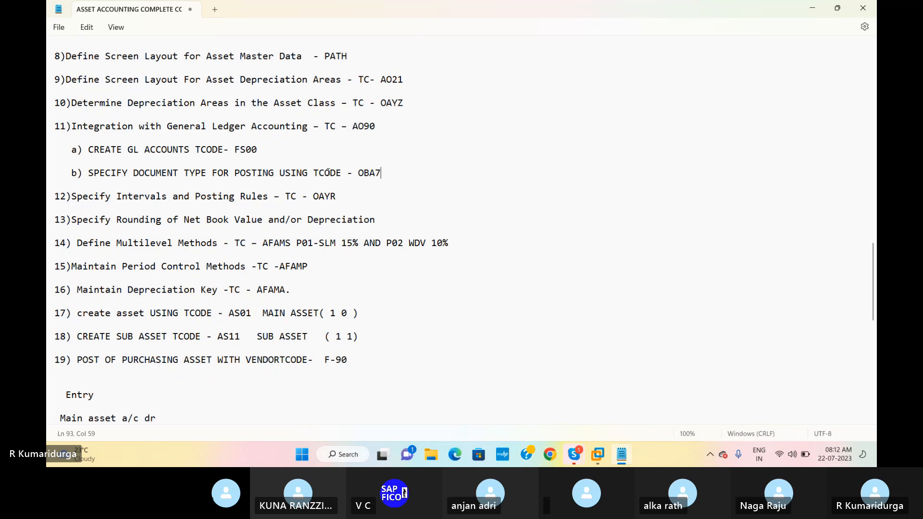
mouse_move(597, 454)
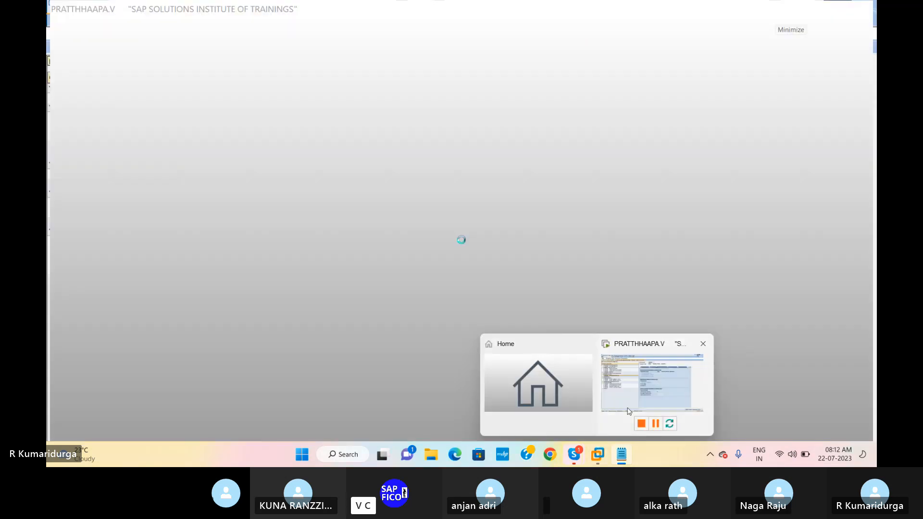
click(630, 411)
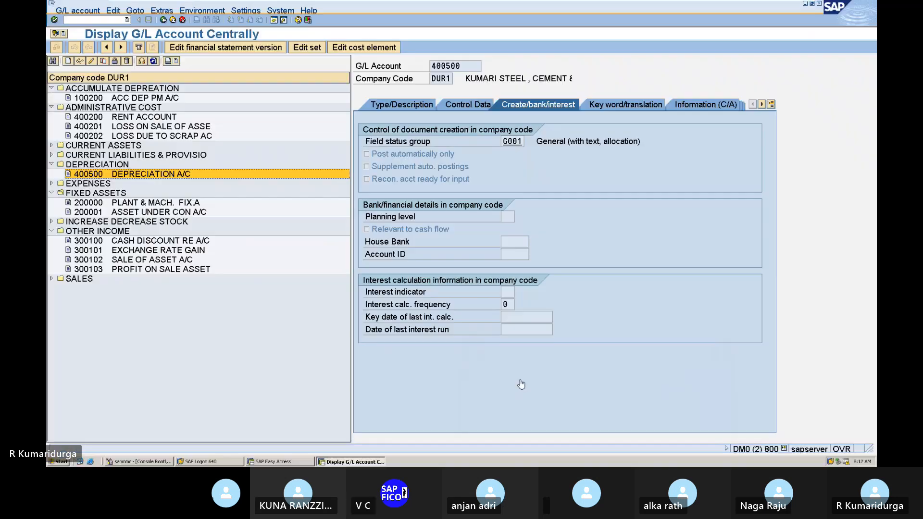
Start transaction AO90 and open the account determinations for chart of accounts DUCH.
click(102, 21)
text(/)
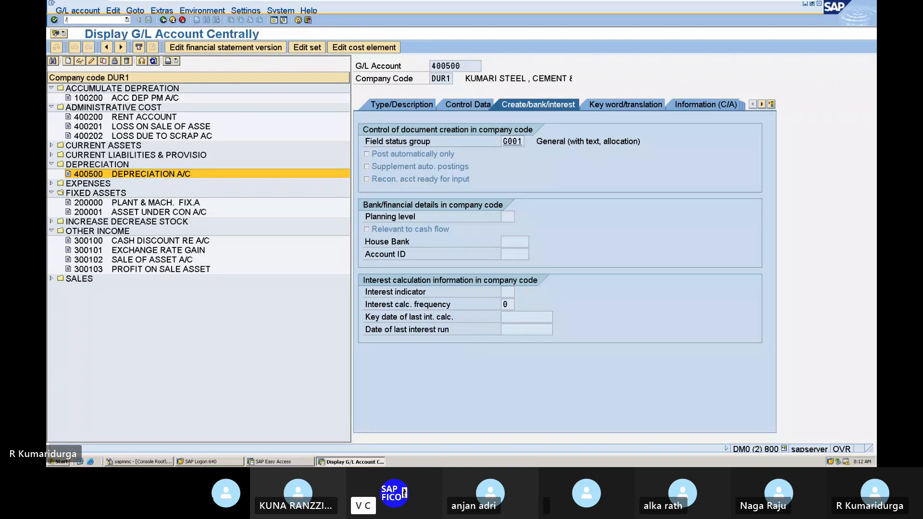
text(NAO90)
key(Return)
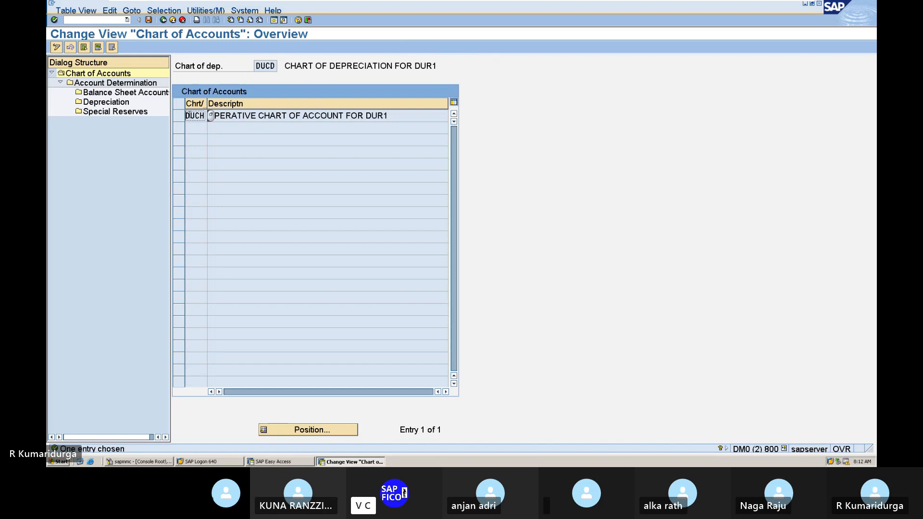
click(179, 117)
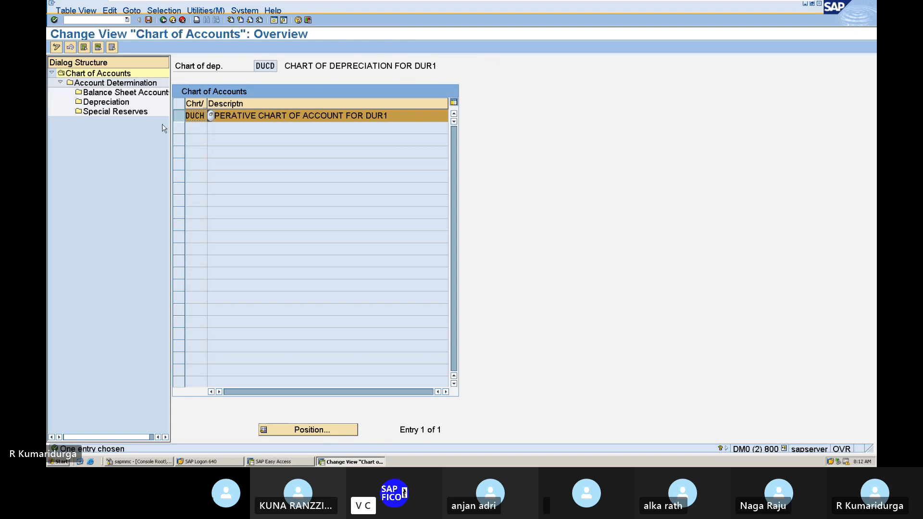
double_click(138, 84)
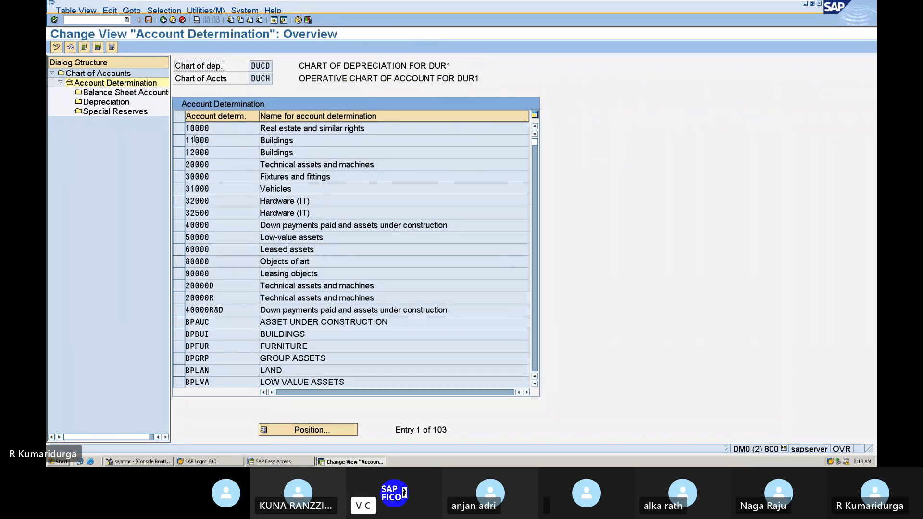
Try to position the account determination list at DUR1_PM.
click(308, 430)
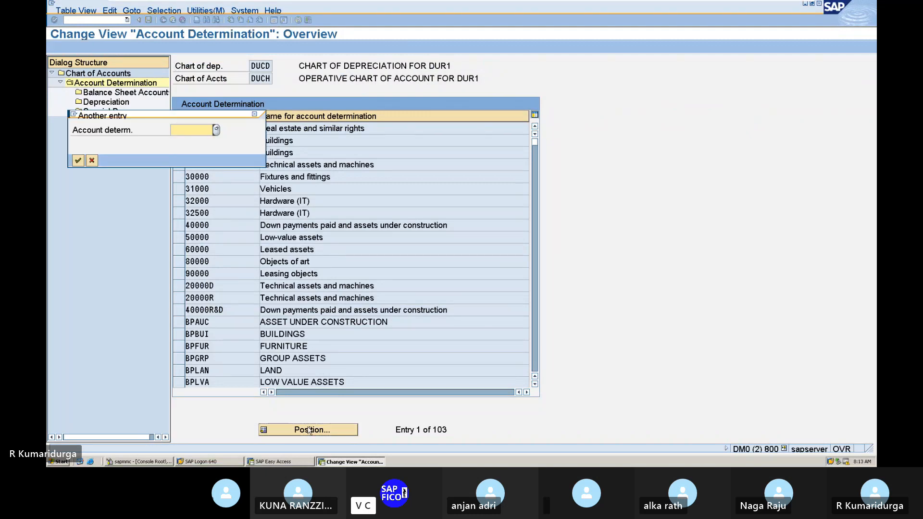
text(DUR)
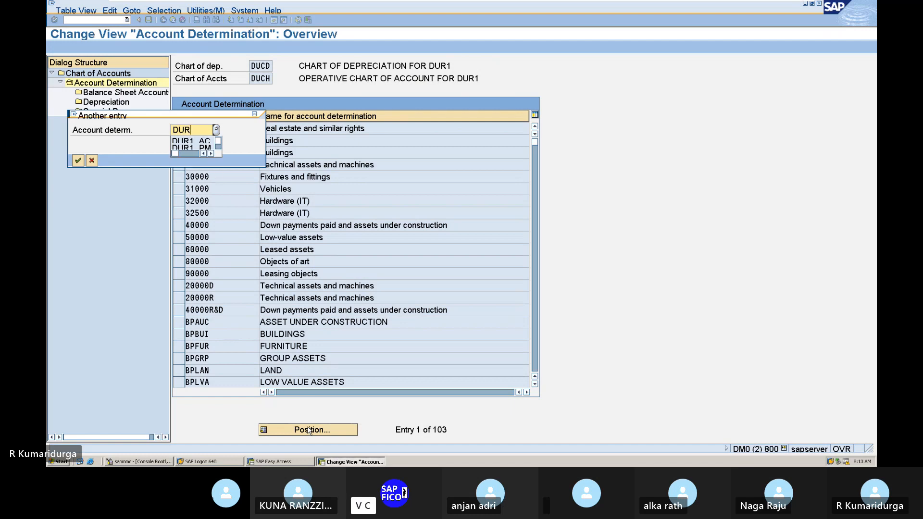
text(1_PM)
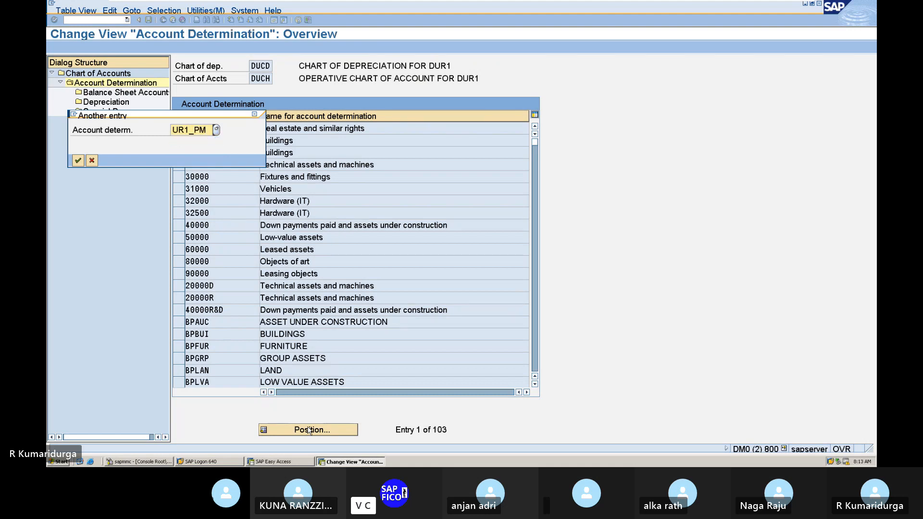
key(Return)
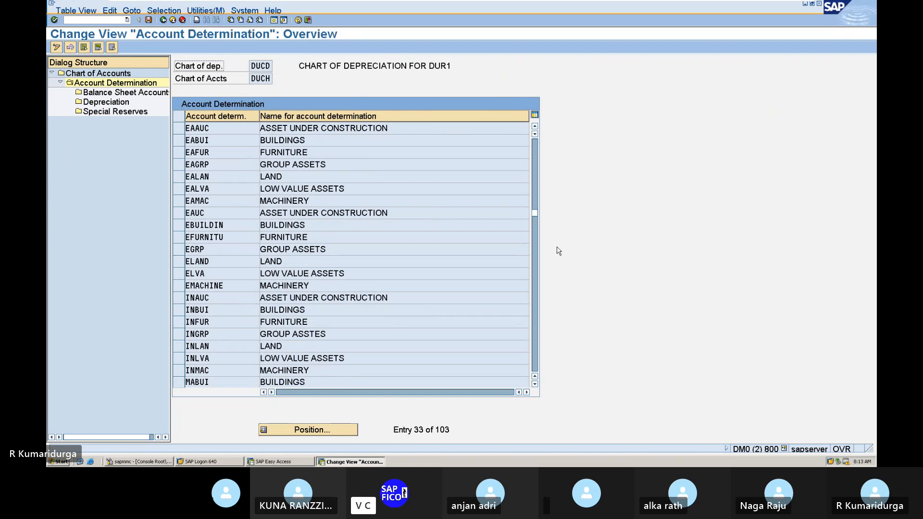
Select account determination DUR1P&L for plant and machinery and open its balance sheet accounts.
click(535, 128)
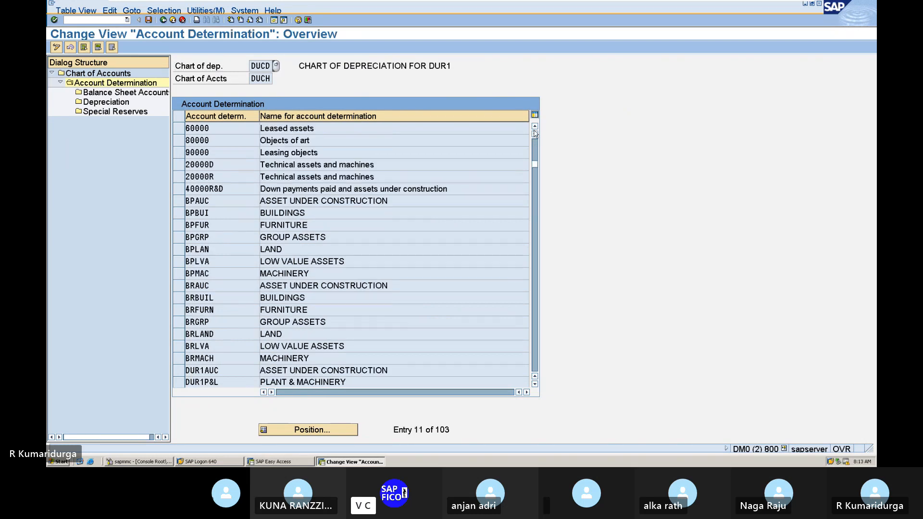
click(535, 127)
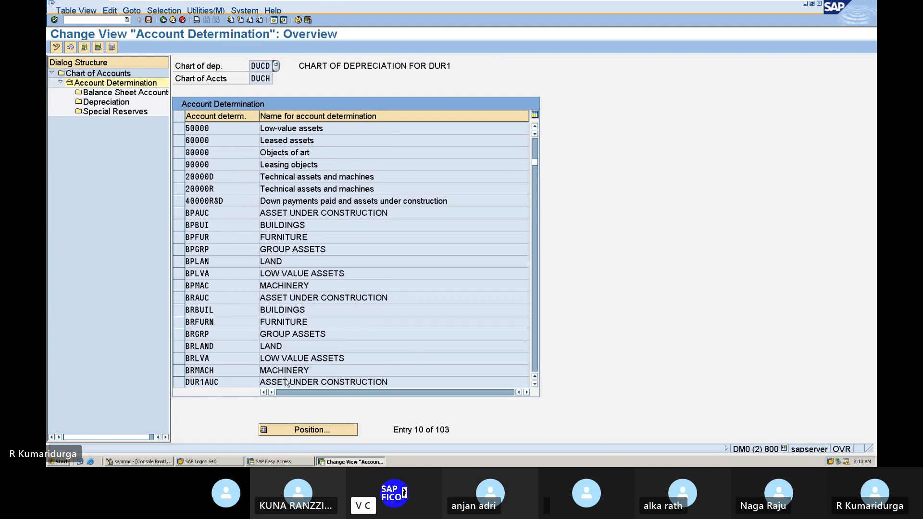
scroll(269, 375, down, 2)
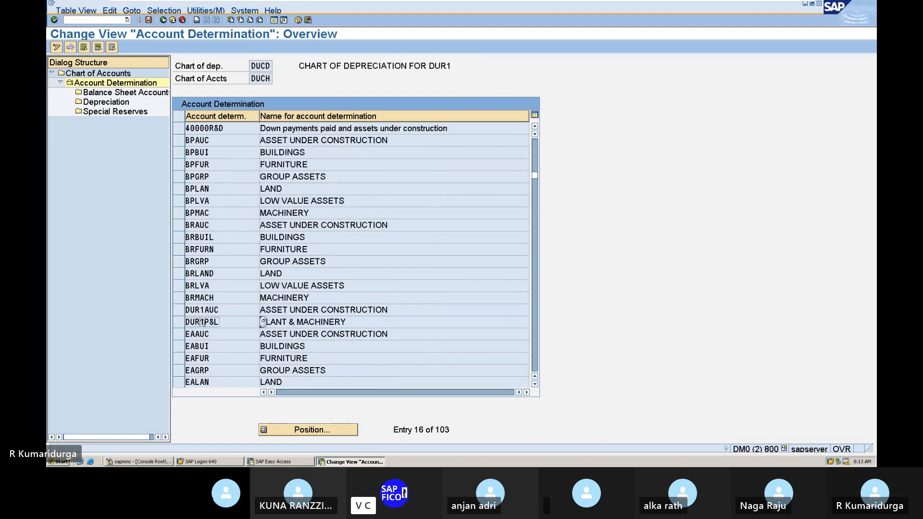
click(176, 322)
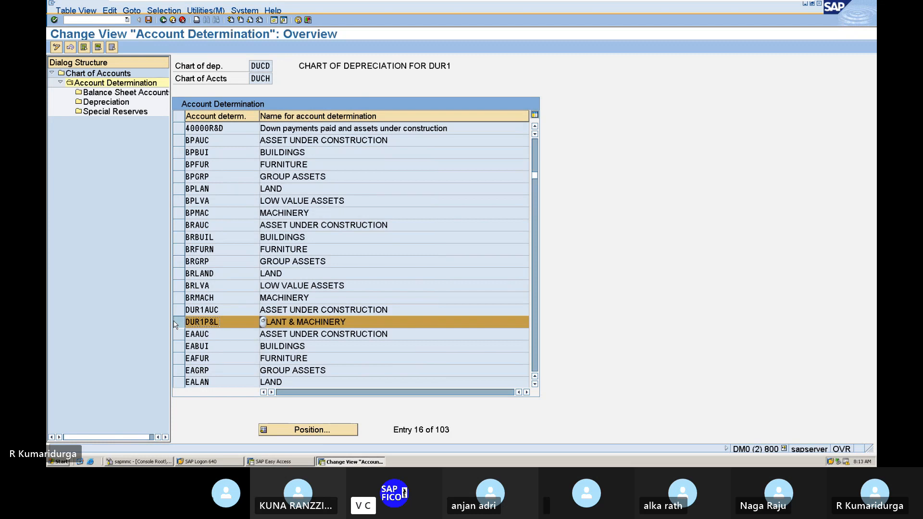
double_click(155, 95)
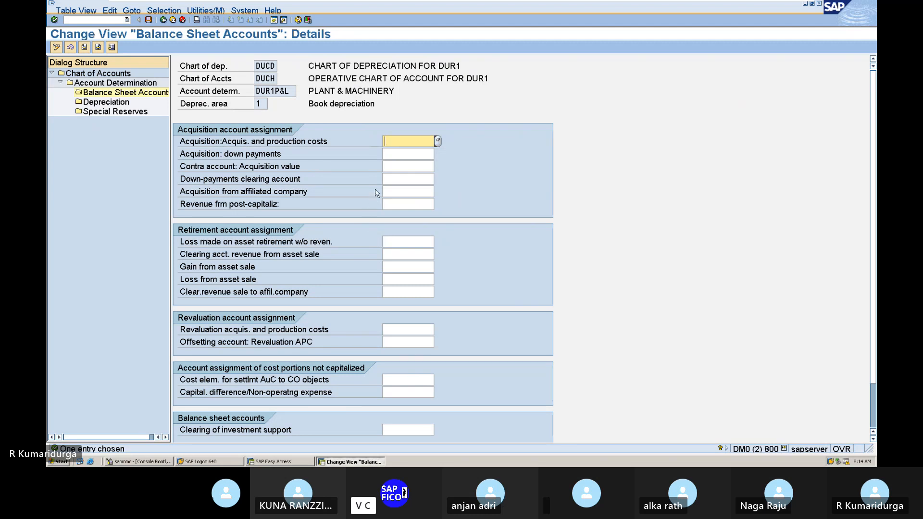
click(437, 141)
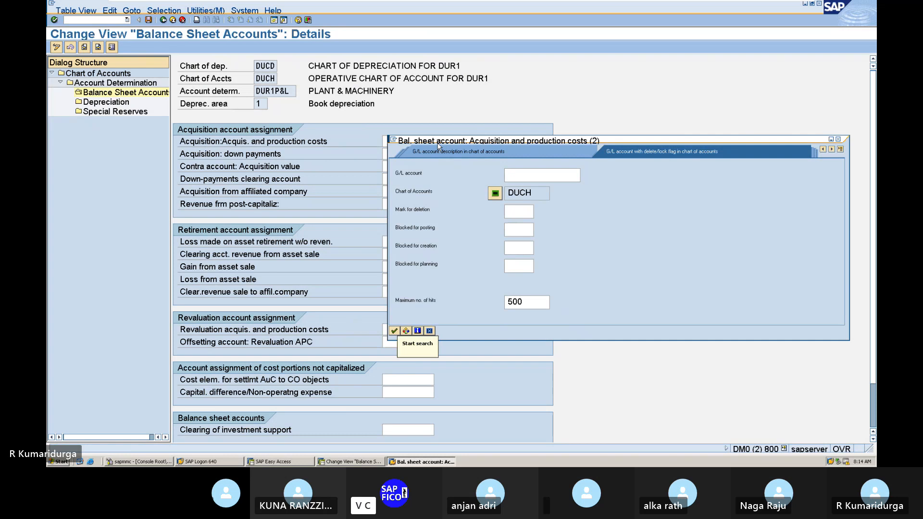
key(Return)
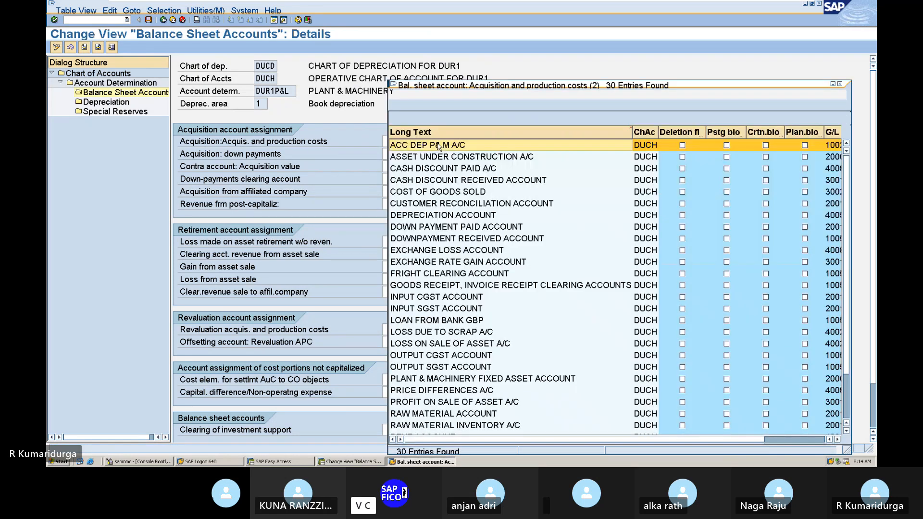
click(840, 85)
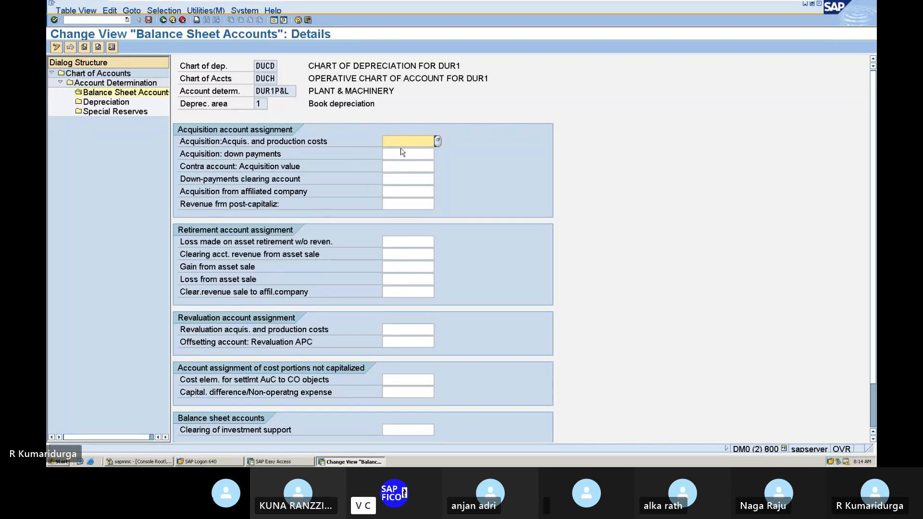
click(138, 96)
double_click(138, 96)
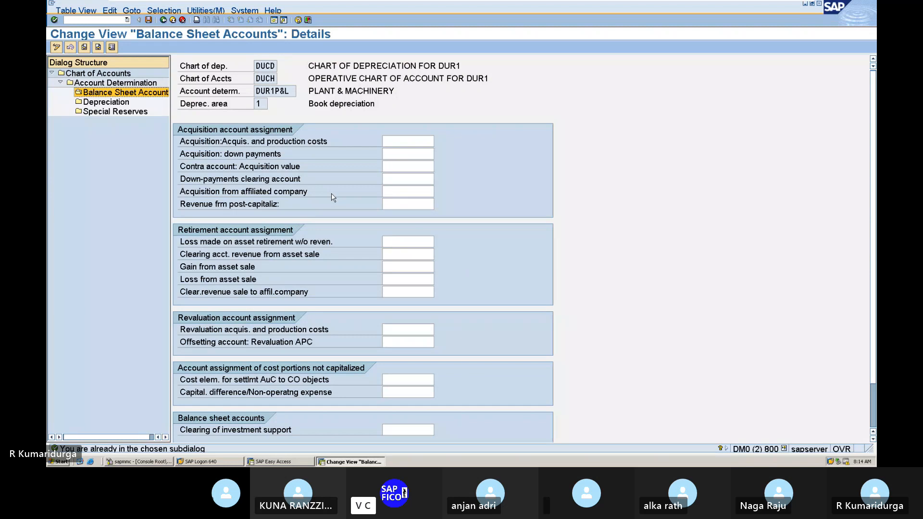
click(414, 153)
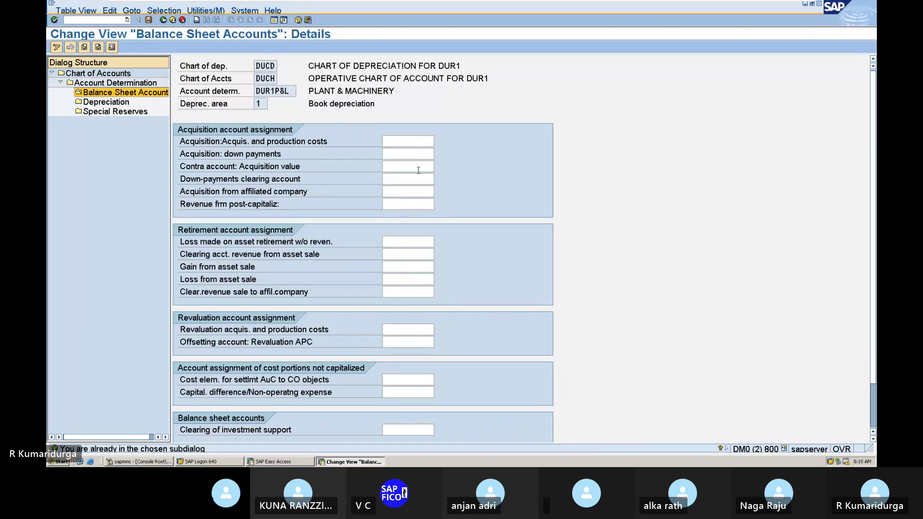
Assign the PLANT & MACHINERY FIXED ASSET ACCOUNT, 200000, as the account for acquisition and production costs.
click(436, 142)
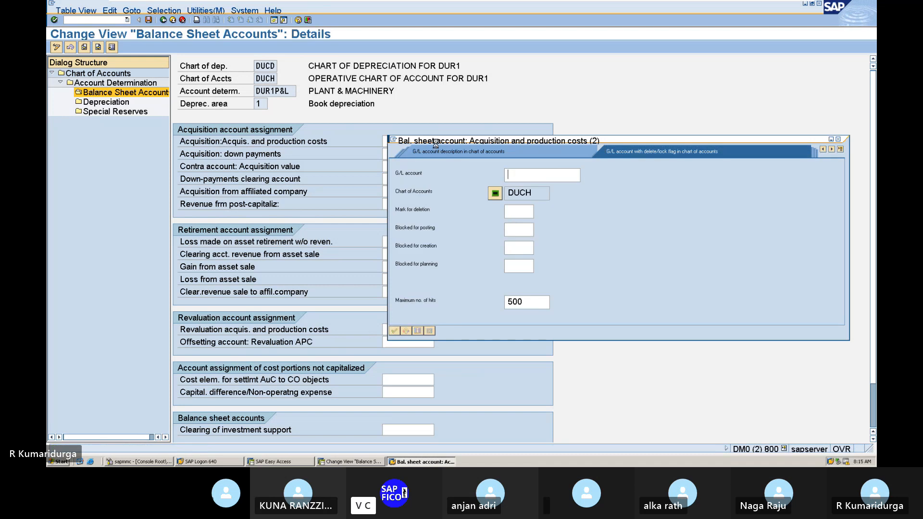
key(Return)
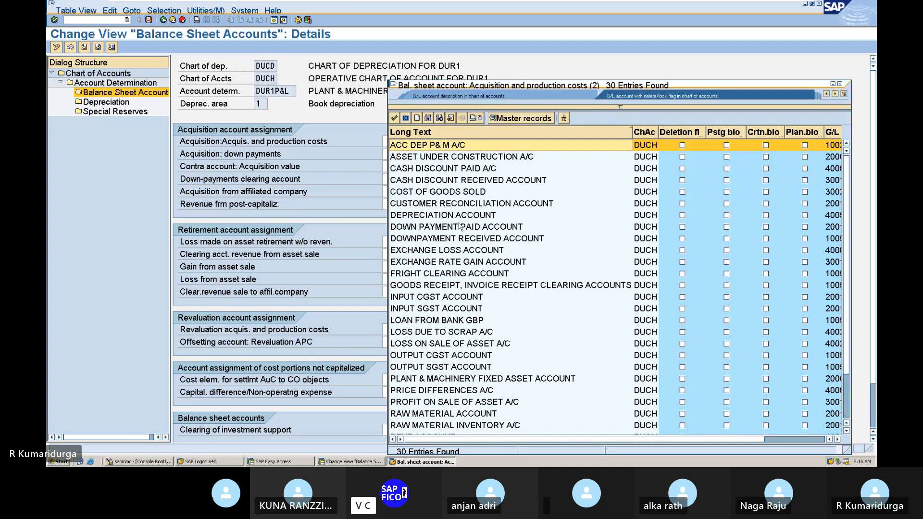
scroll(460, 226, down, 1)
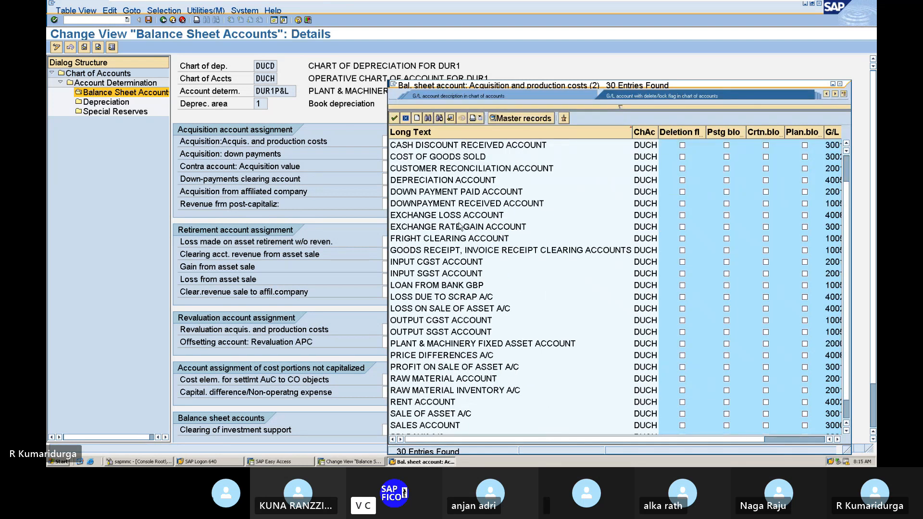
click(452, 345)
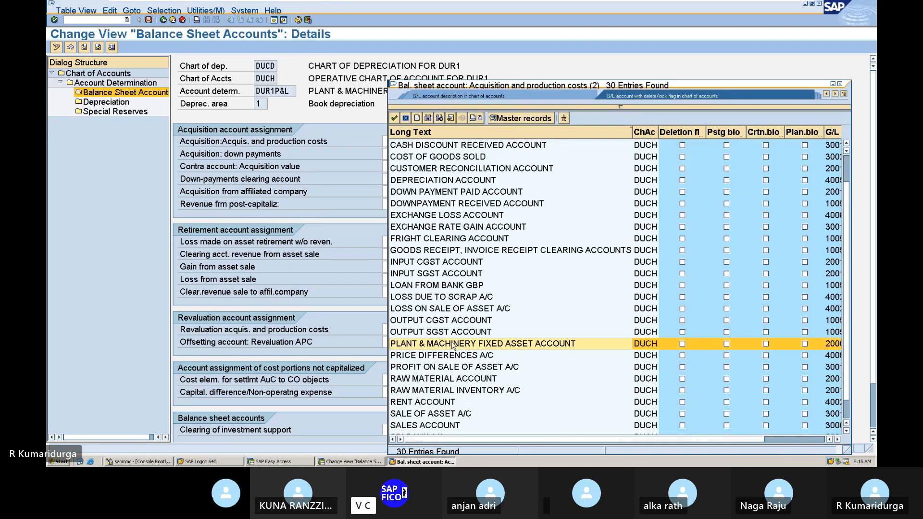
double_click(452, 344)
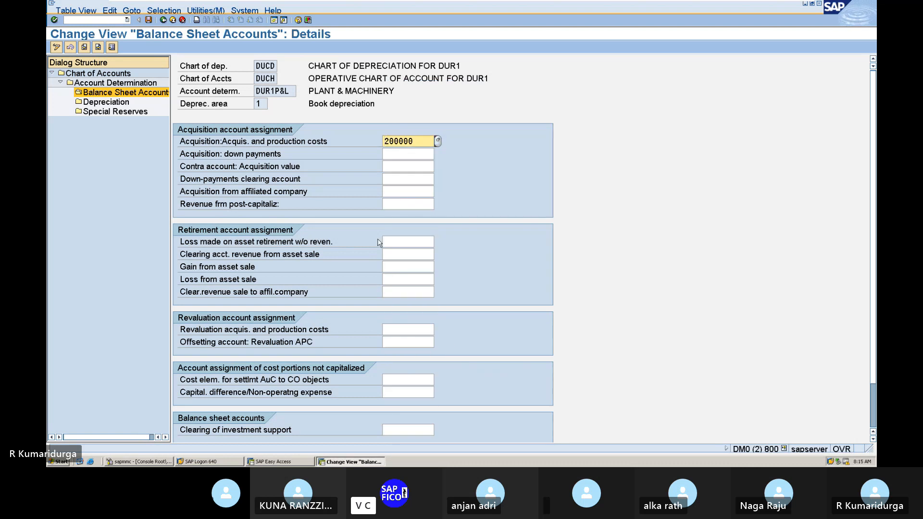
Assign LOSS DUE TO SCRAP A/C, 400202, as the account for loss made on asset retirement without revenue.
click(428, 151)
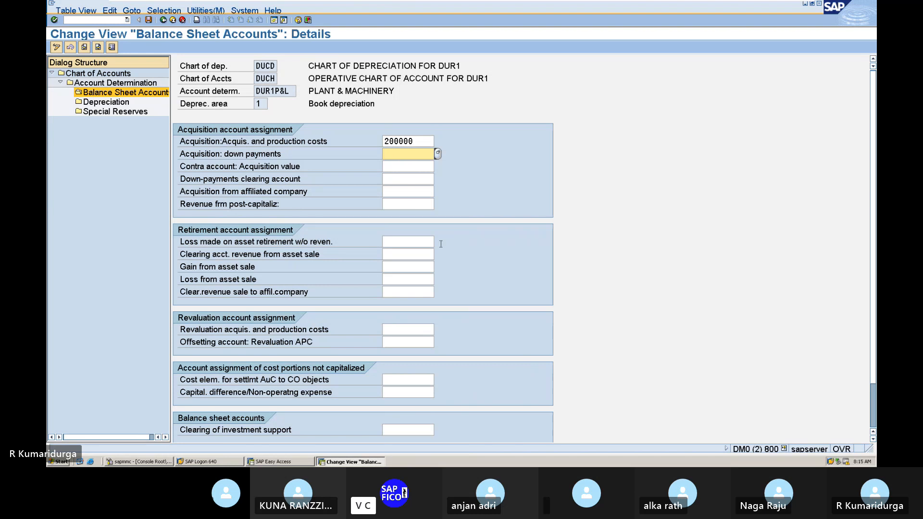
click(420, 242)
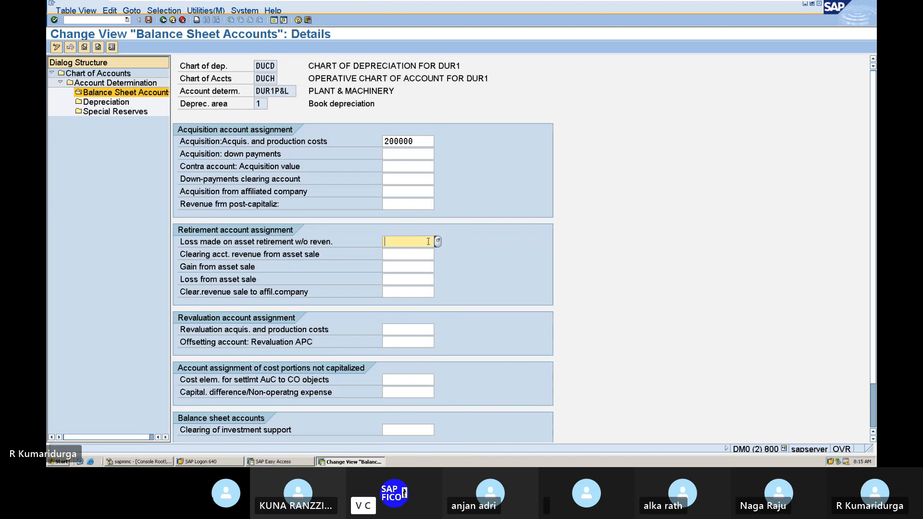
click(437, 241)
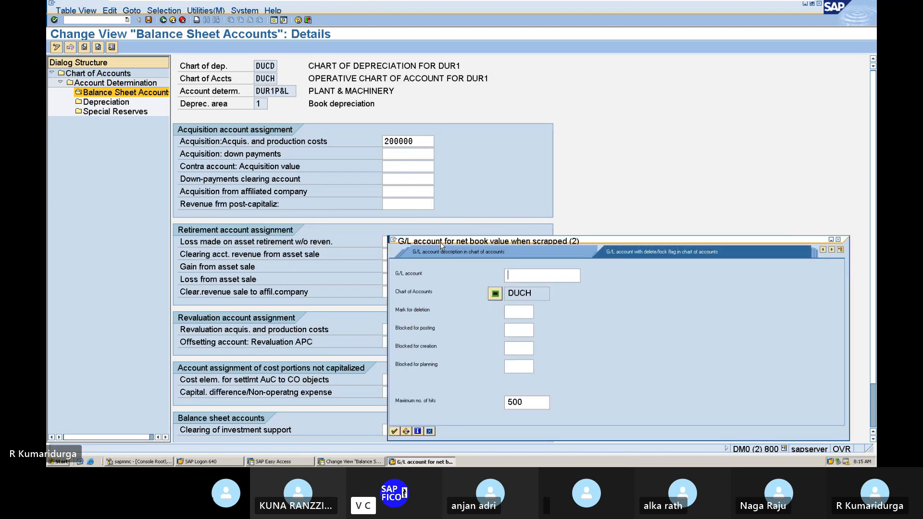
key(Return)
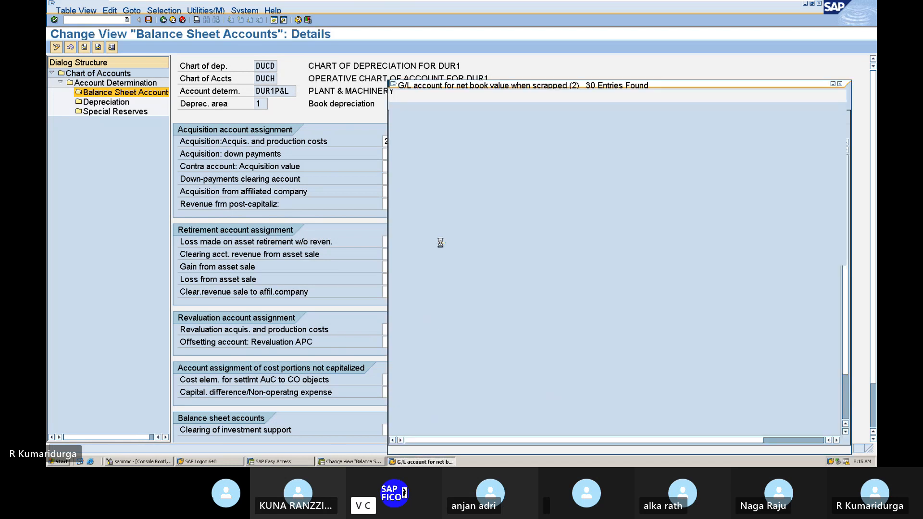
key(Down)
key(Down)
key(Down)
key(Down)
key(Down)
key(Down)
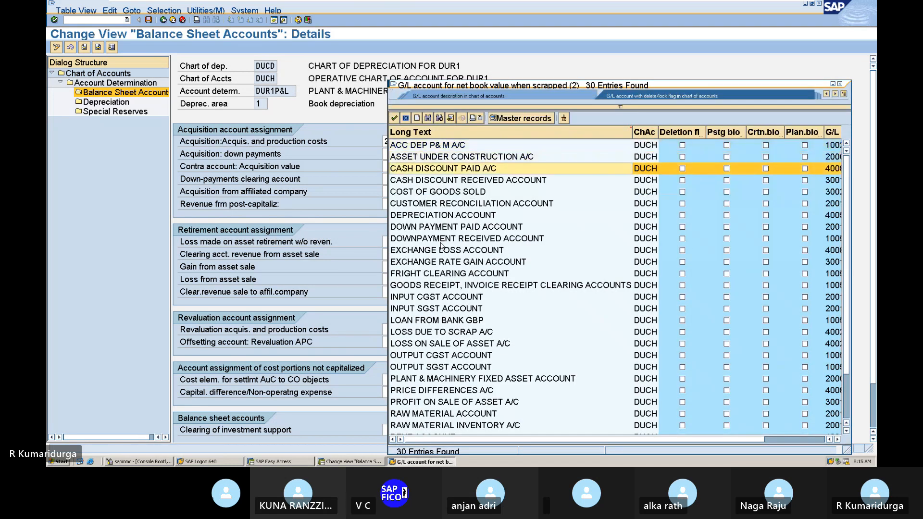
key(Down)
key(Down)
key(Down)
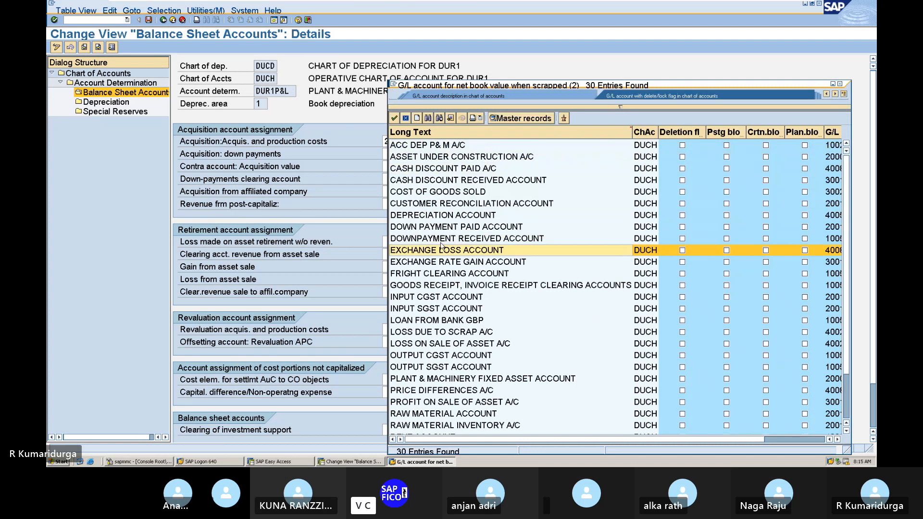
key(Down)
key(Down)
key(Down)
key(Down)
key(Down)
key(Down)
key(Down)
key(Return)
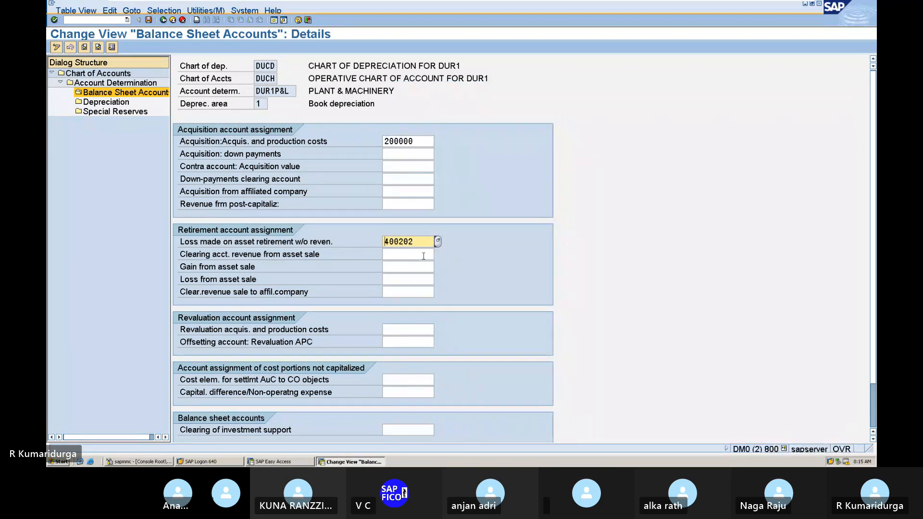
Assign SALE OF ASSET A/C, 300102, as the clearing account for revenue from asset sale.
click(424, 256)
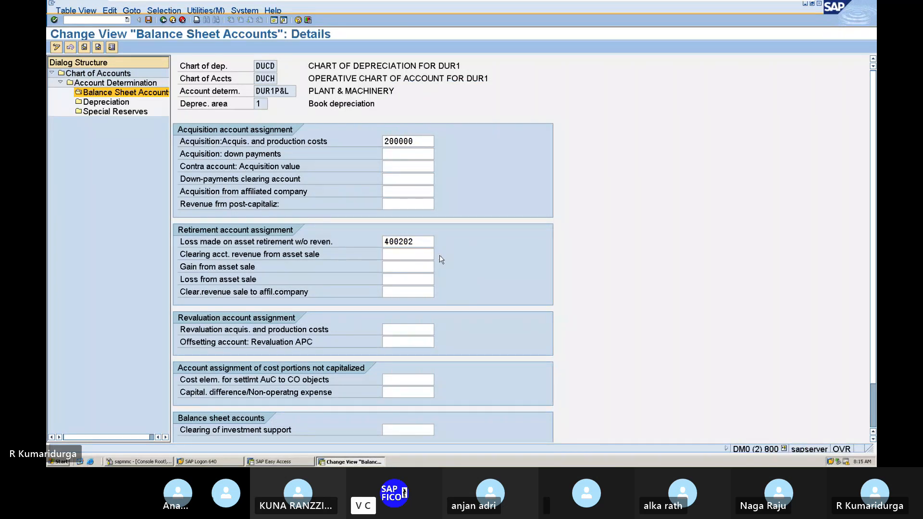
click(439, 256)
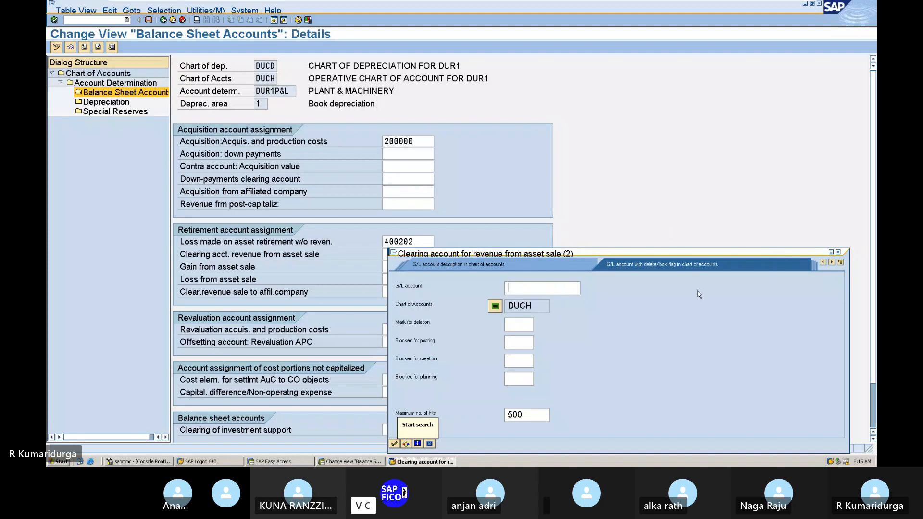
key(Return)
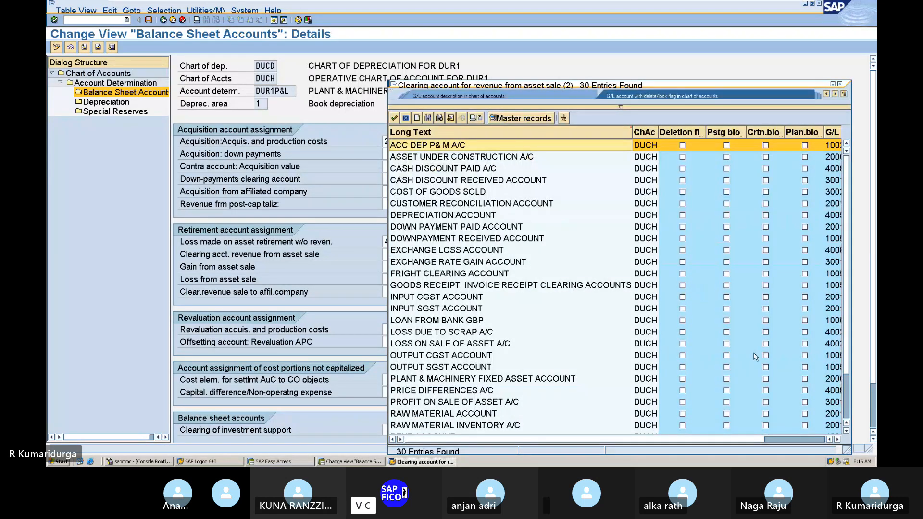
scroll(582, 343, down, 2)
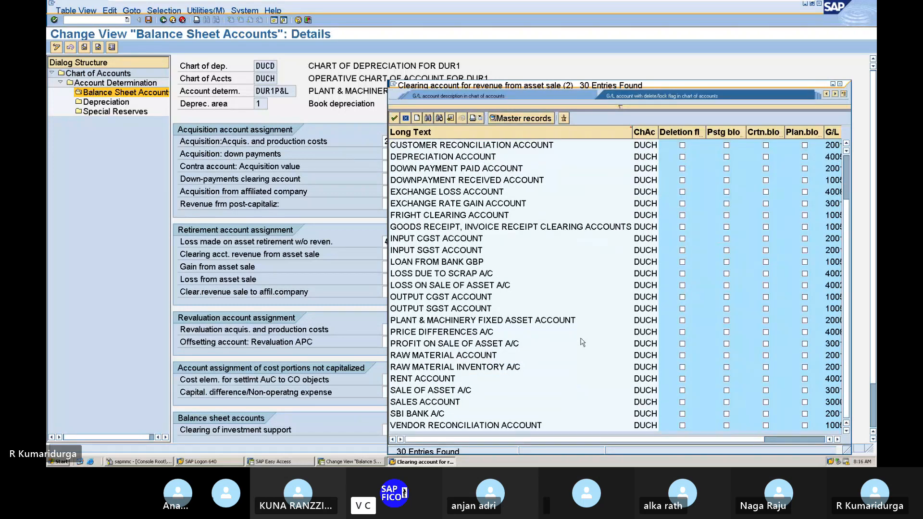
double_click(471, 390)
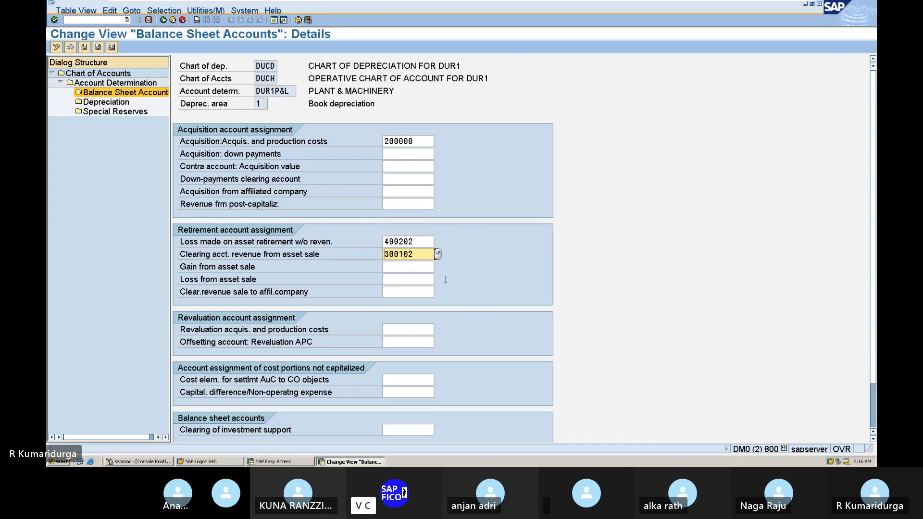
Assign the account for gain from asset sale in the retirement account assignment.
click(425, 268)
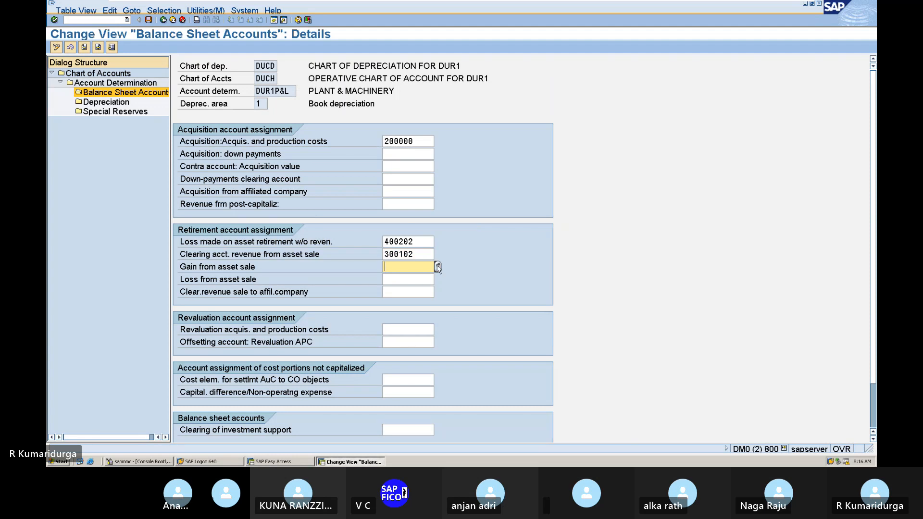
Assign the PROFIT ON SALE OF ASSET A/C account, 300103, as the gain from asset sale account.
key(F4)
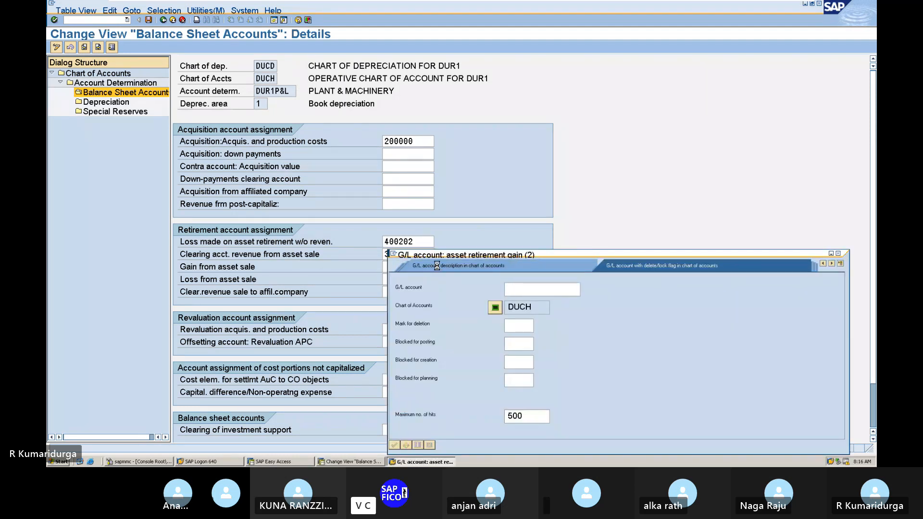
key(Return)
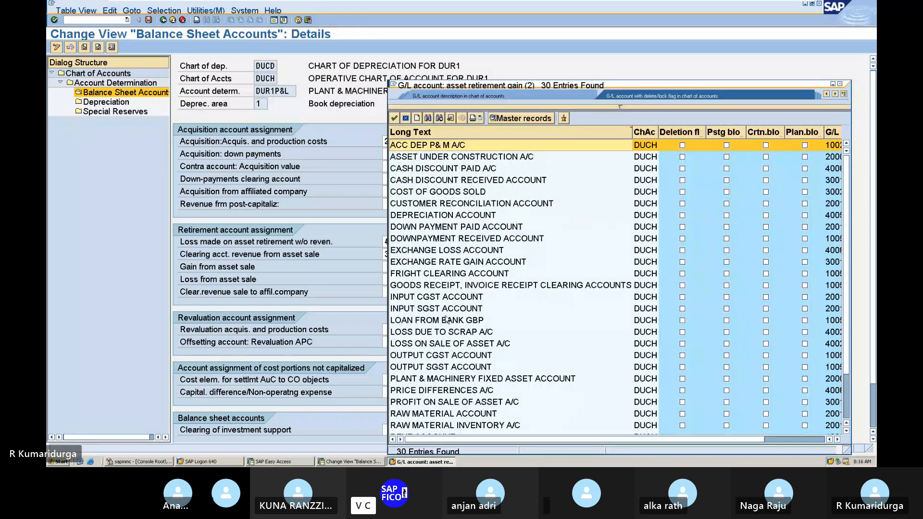
click(428, 406)
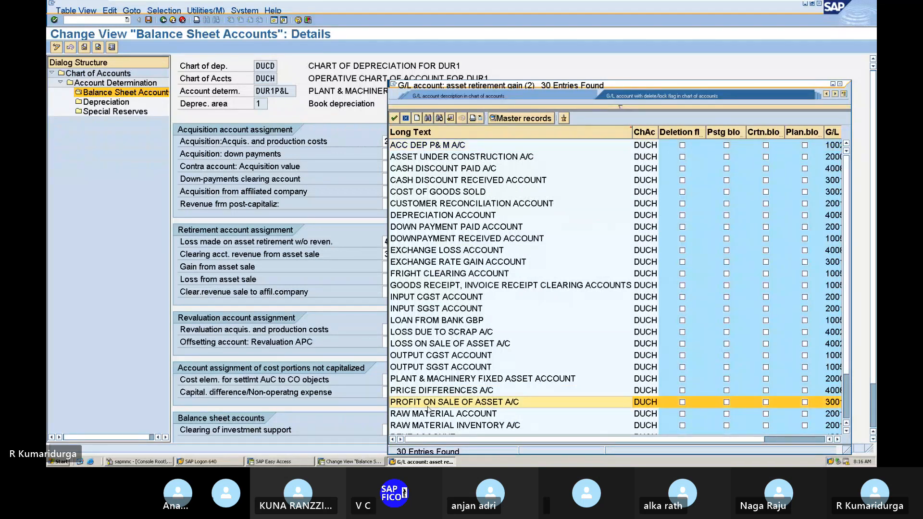
double_click(428, 406)
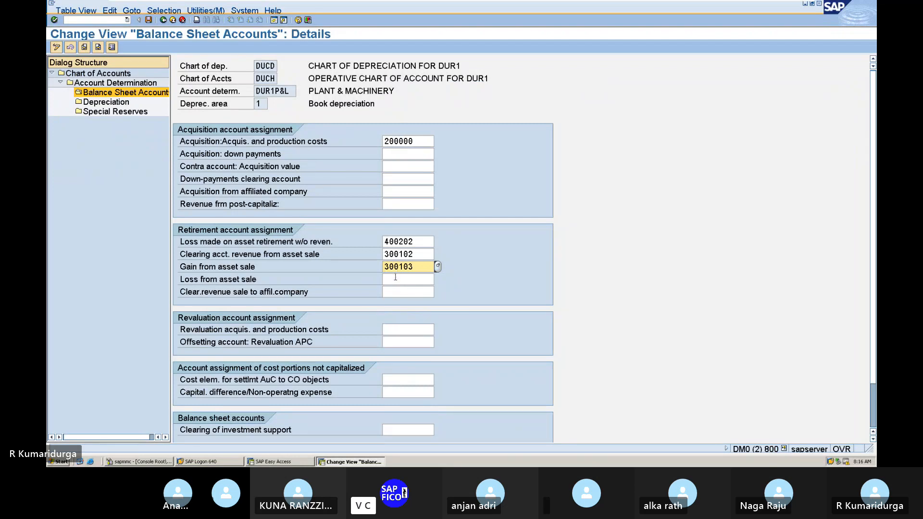
Assign the LOSS ON SALE OF ASSET A/C account, 400201, as the loss from asset sale account and validate the entries.
click(395, 278)
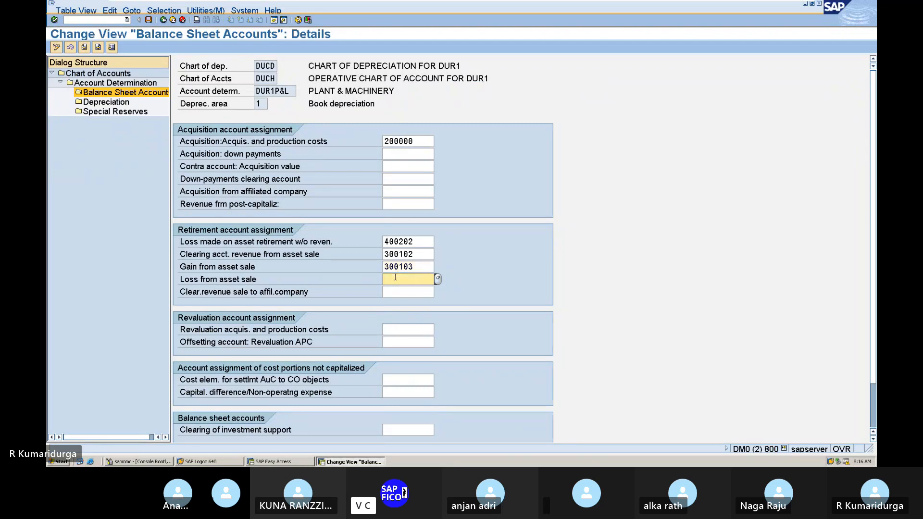
click(439, 283)
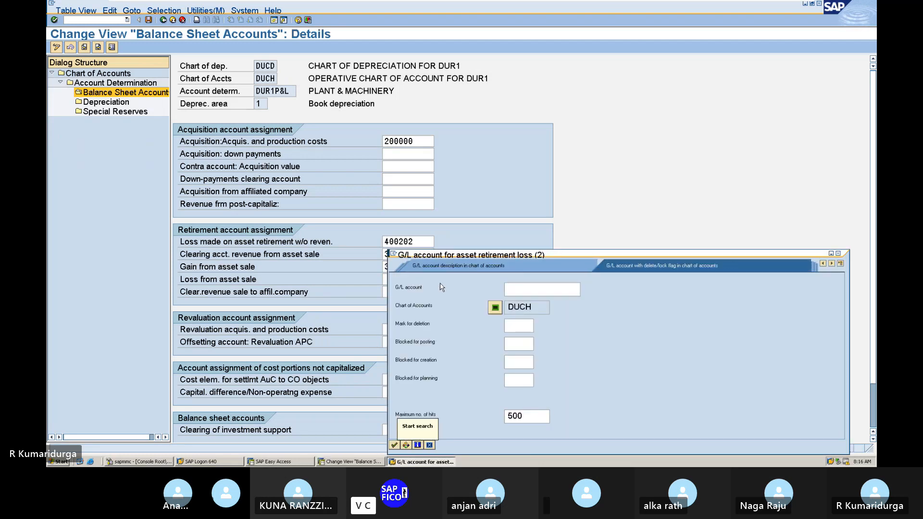
key(Return)
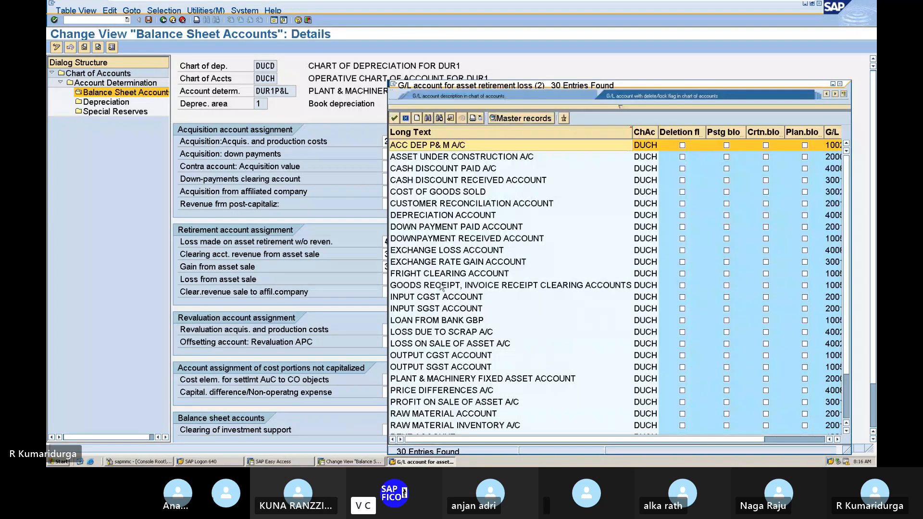
key(Down)
key(Down)
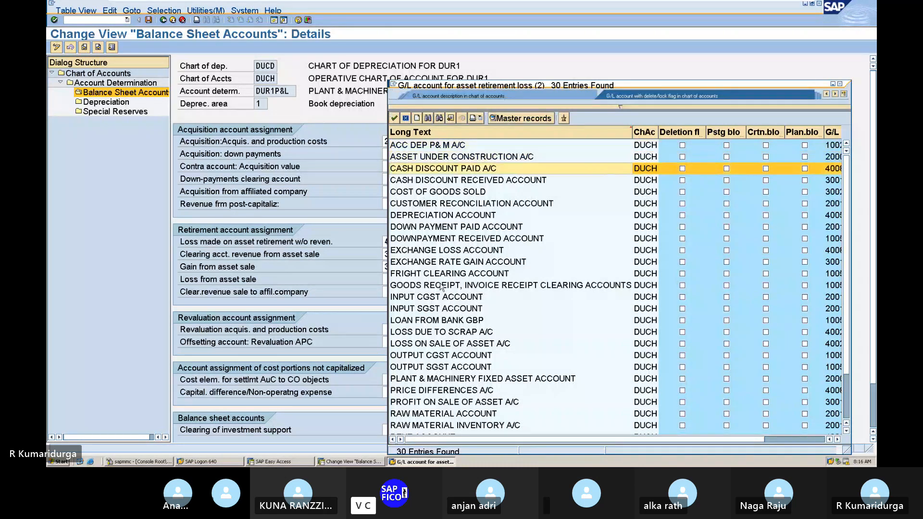
key(Down)
key(Down)
key(Down)
key(Down)
key(Down)
key(Down)
key(Down)
key(Down)
key(Down)
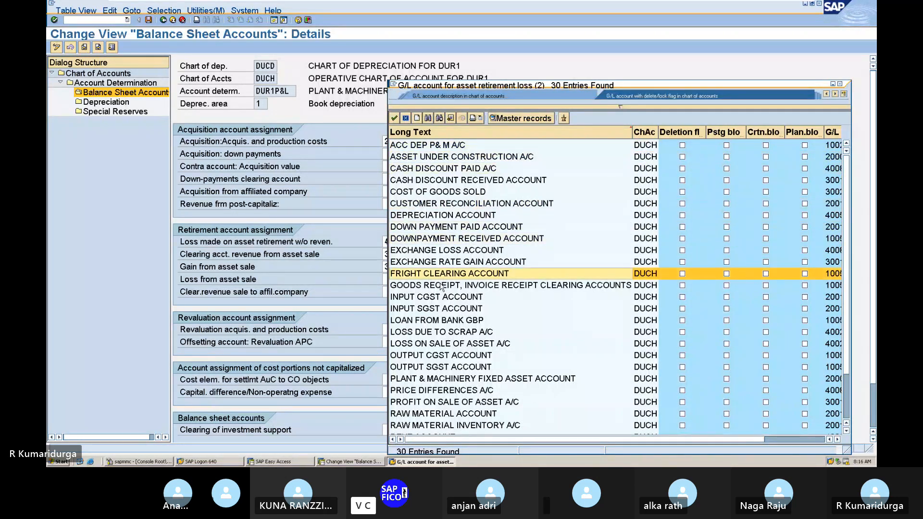
key(Down)
key(Down)
key(Down)
key(Down)
key(Down)
key(Down)
key(Return)
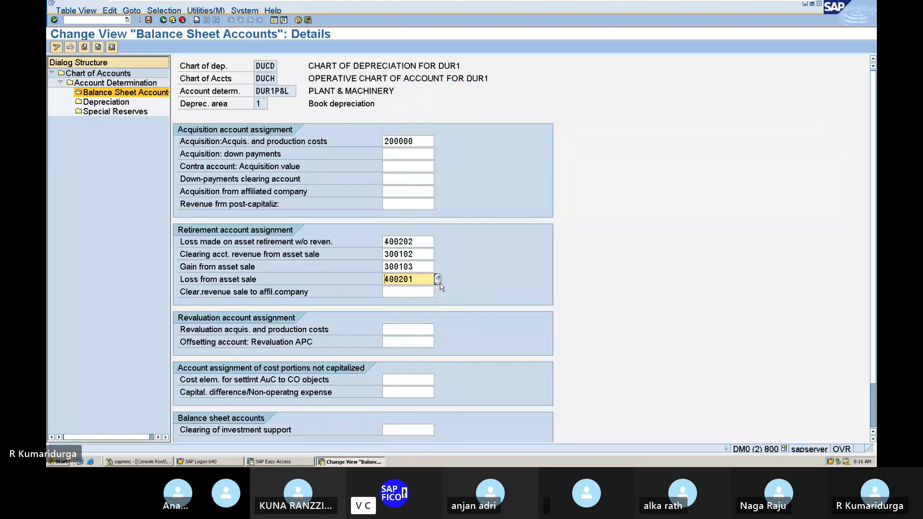
key(Return)
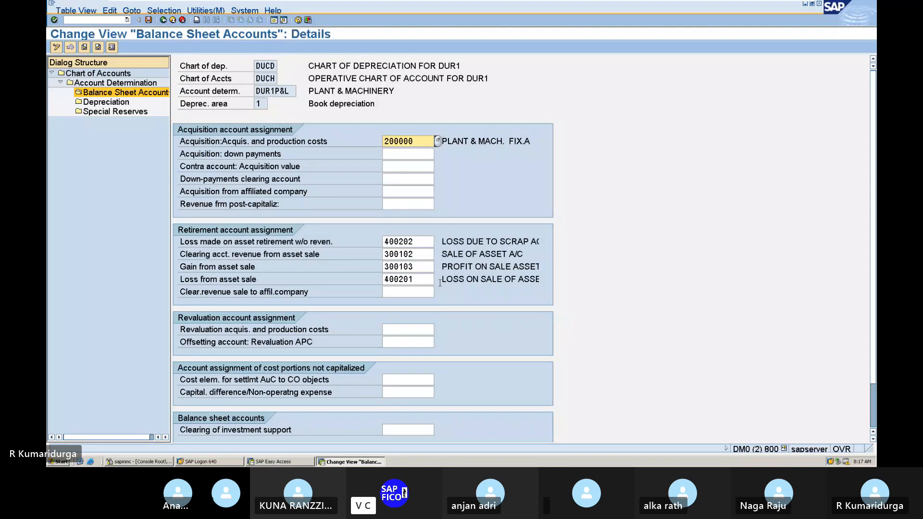
In the Depreciation account determination, assign ACC DEP P& M A/C, 100200, as the accumulated depreciation account for ordinary depreciation.
double_click(115, 104)
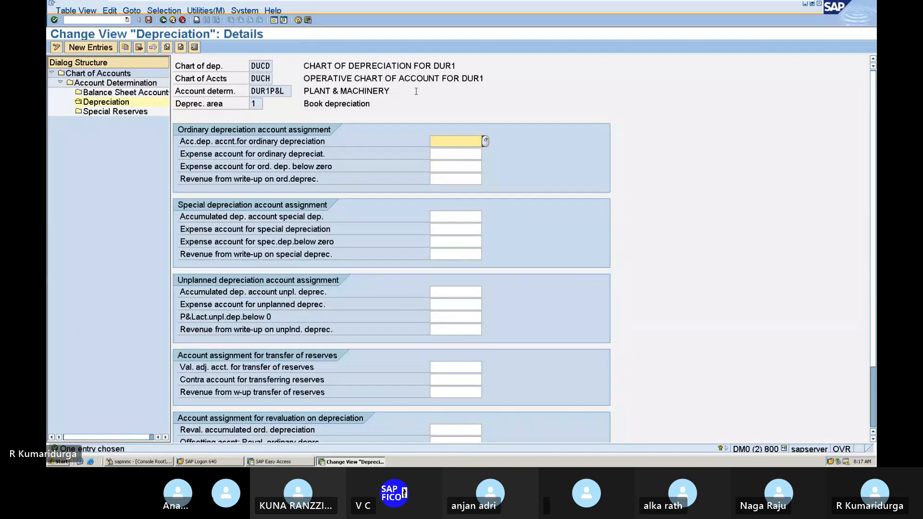
click(485, 141)
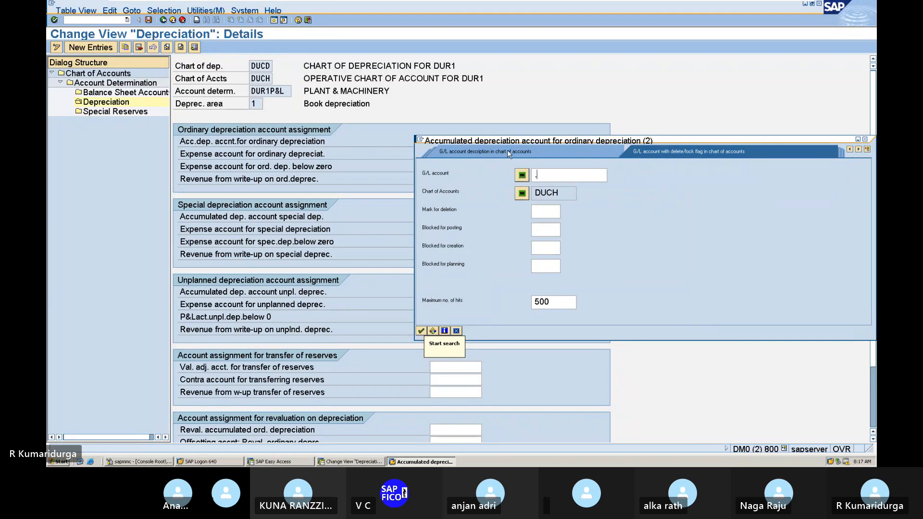
click(509, 152)
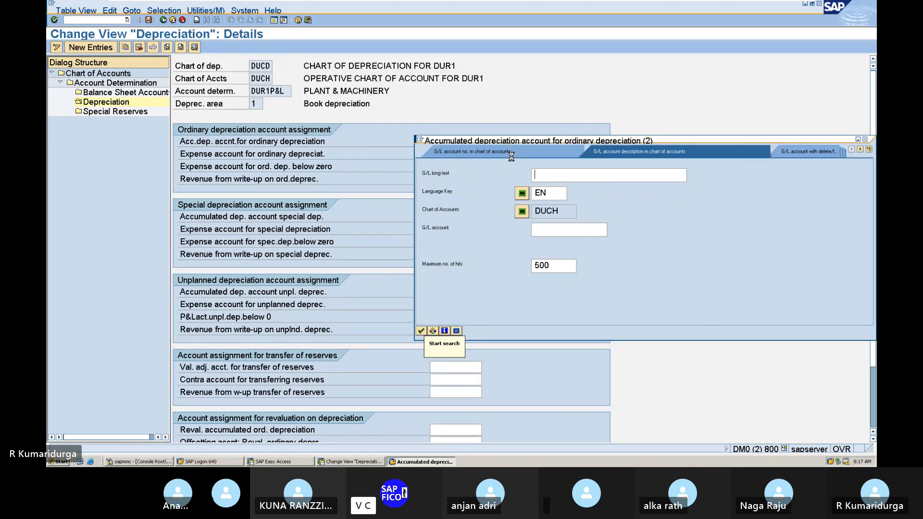
click(421, 331)
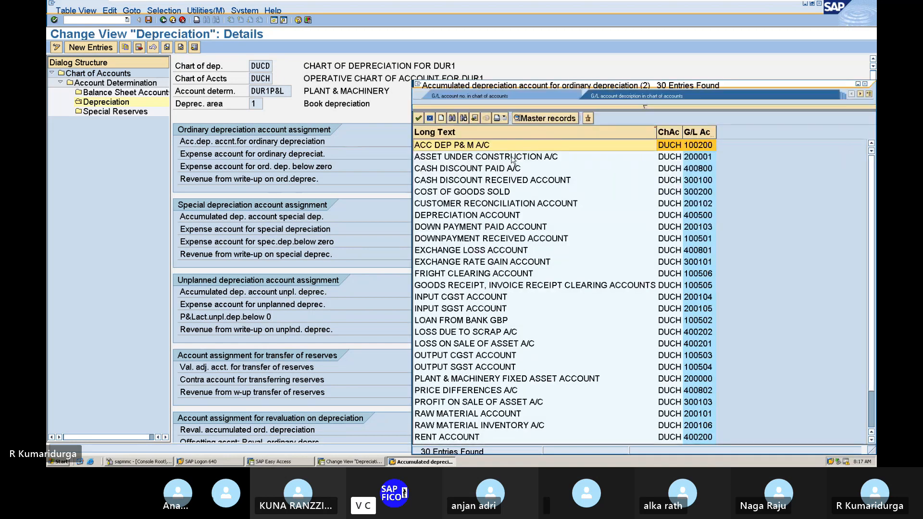
double_click(456, 143)
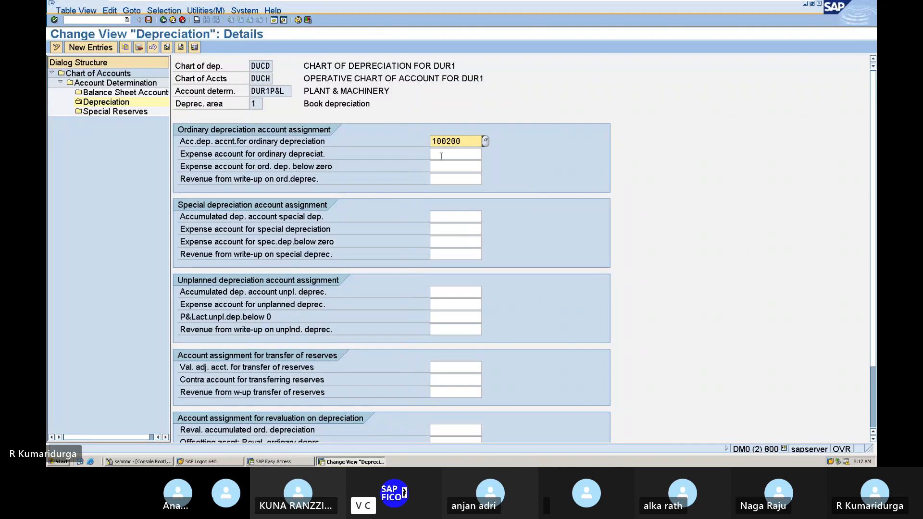
Assign DEPRECIATION ACCOUNT, 400500, as the expense account for ordinary depreciation and try to save the account assignments.
click(441, 156)
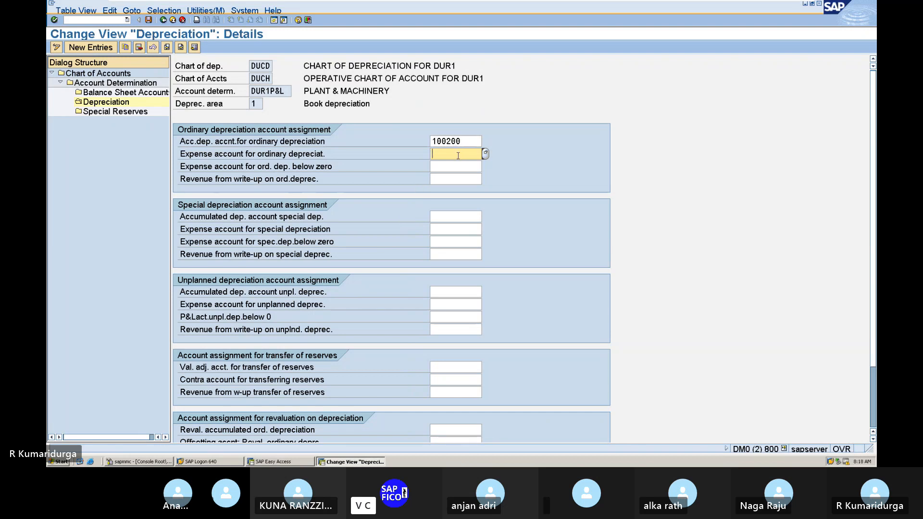
click(487, 155)
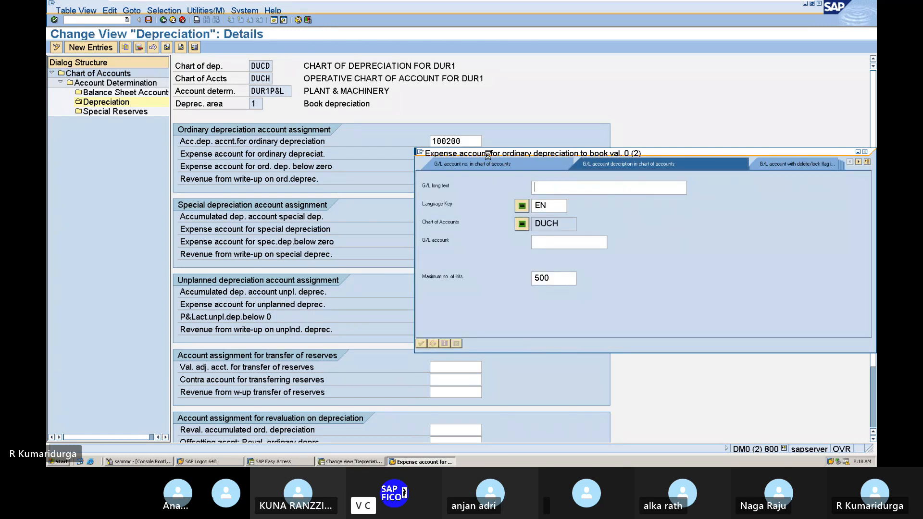
key(Return)
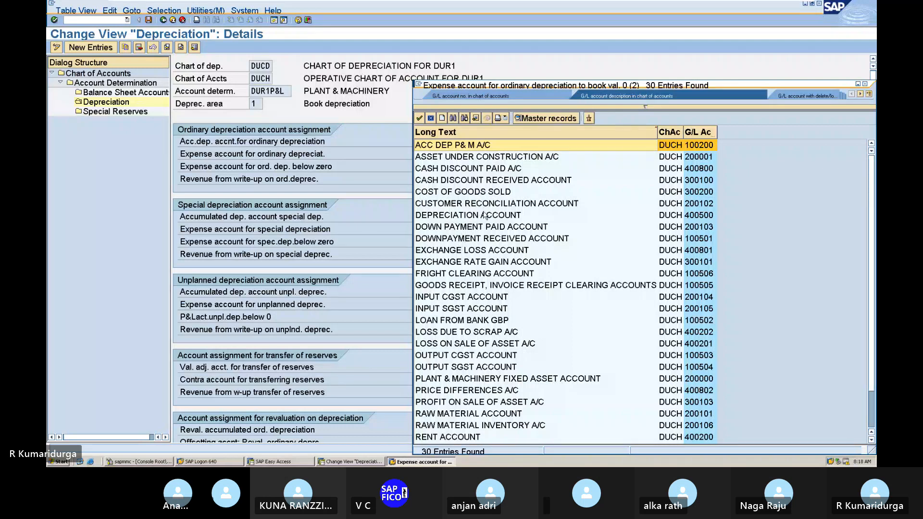
click(486, 217)
double_click(486, 216)
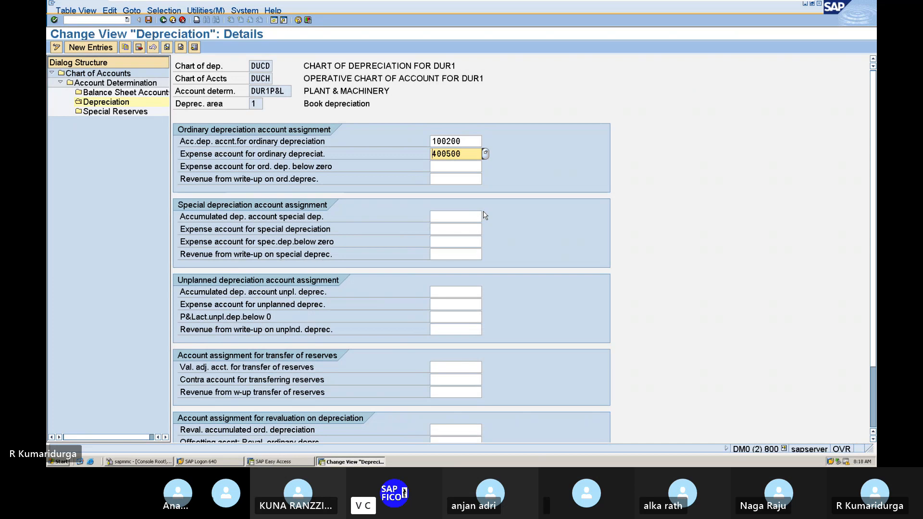
key(Return)
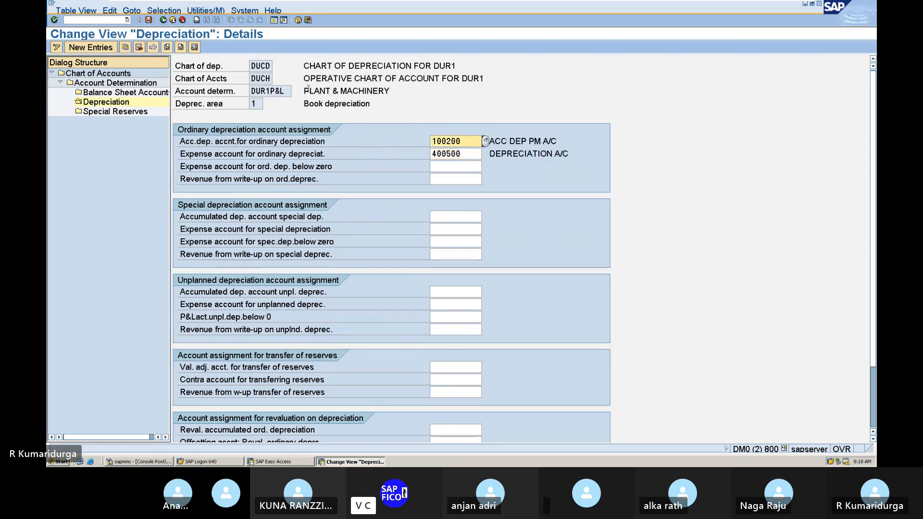
click(149, 20)
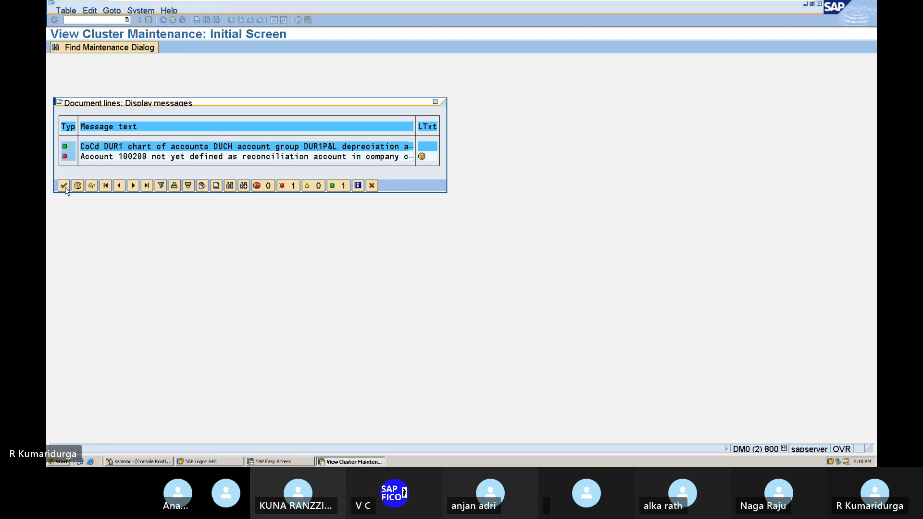
click(435, 105)
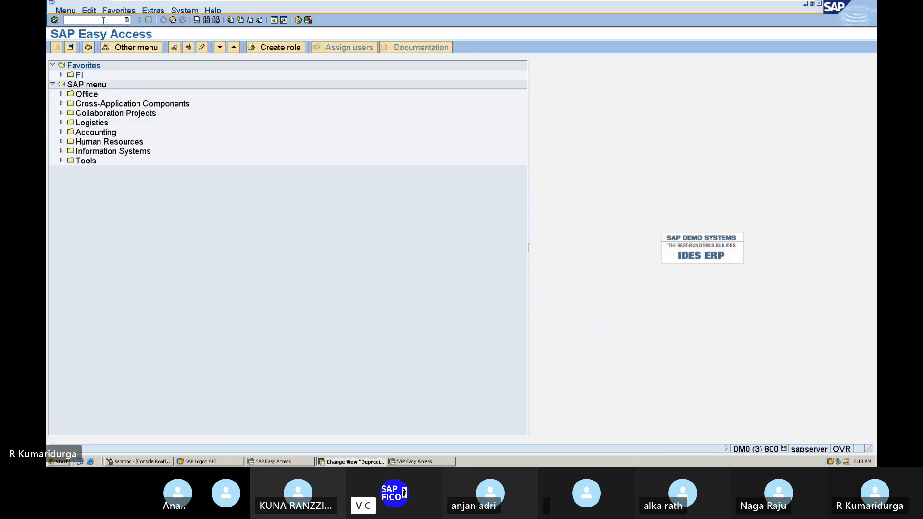
Run transaction FS00 and display the control data of G/L account 100200 under ACCUMULATE DEPREATION.
text(/NFS00)
key(Return)
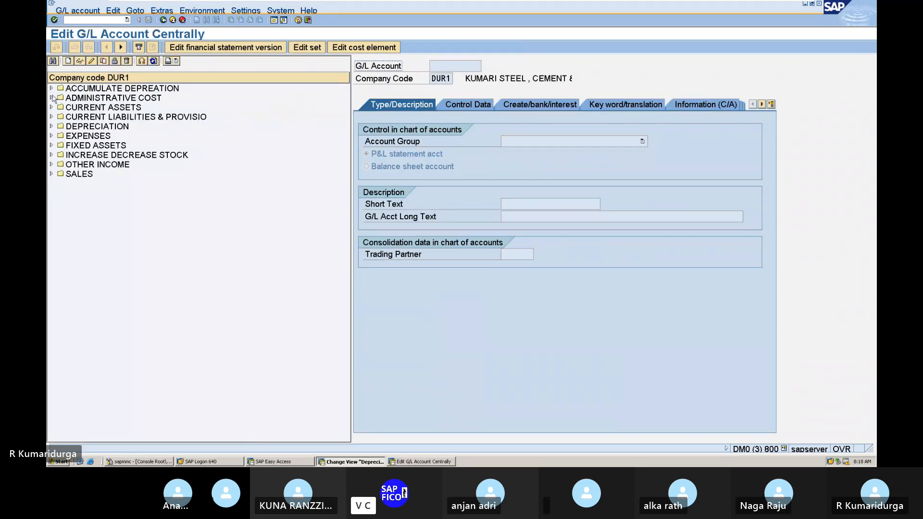
click(52, 97)
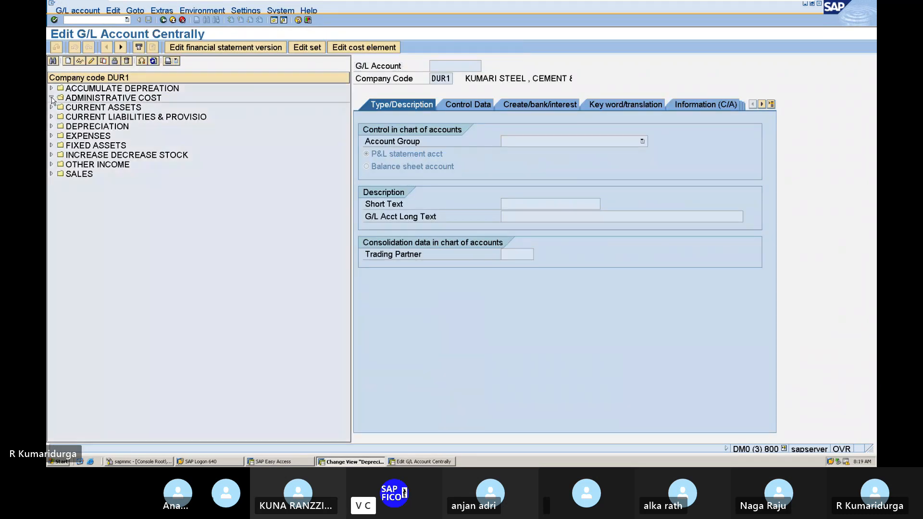
click(51, 89)
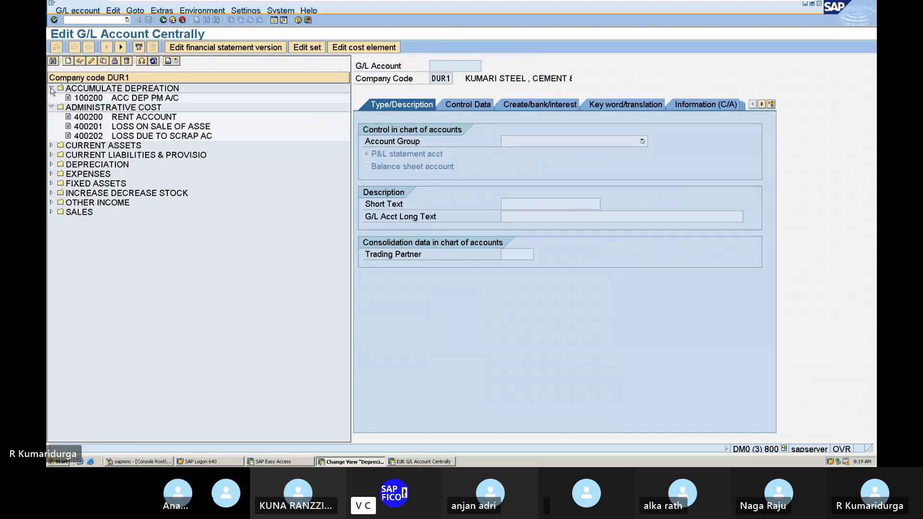
click(124, 99)
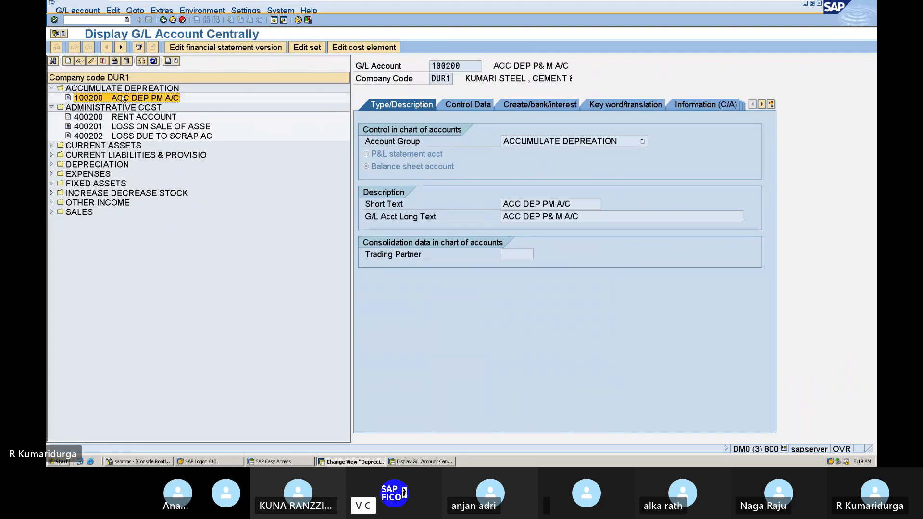
click(461, 106)
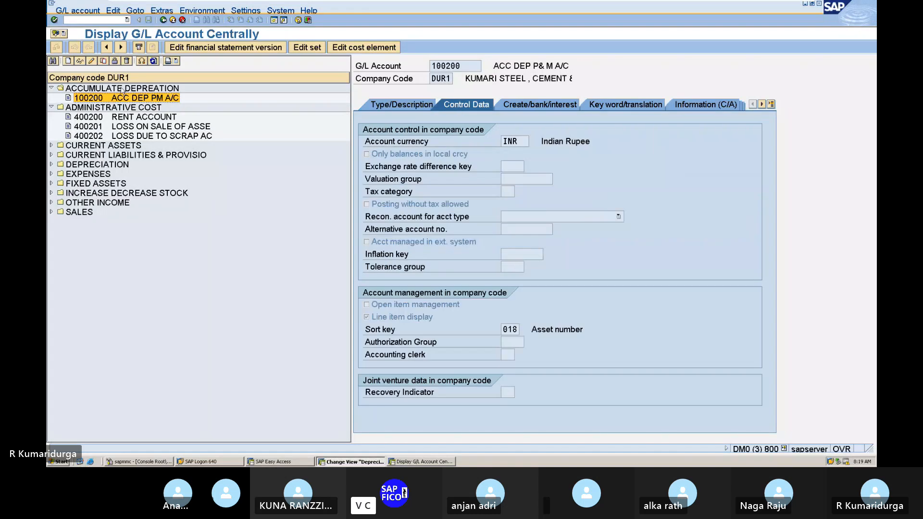
Switch G/L account 100200 to change mode, set its reconciliation account type to Assets, and save it.
click(92, 62)
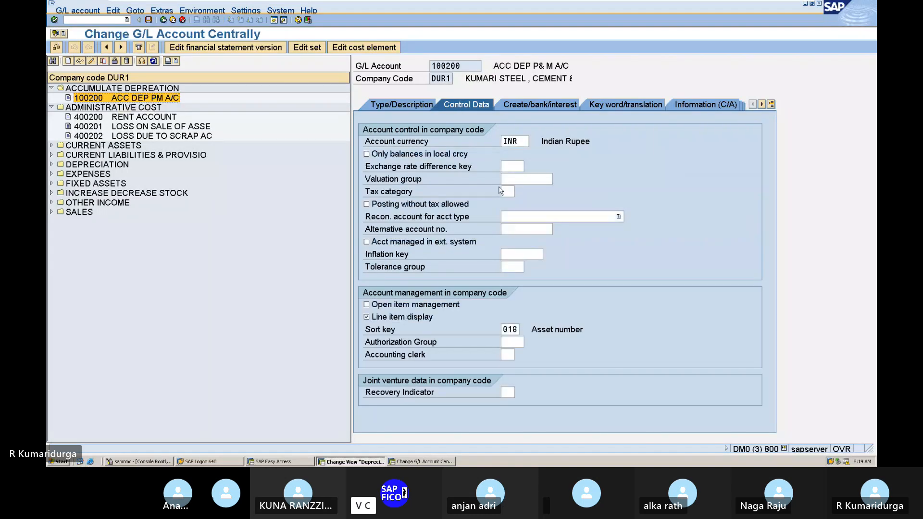
click(553, 218)
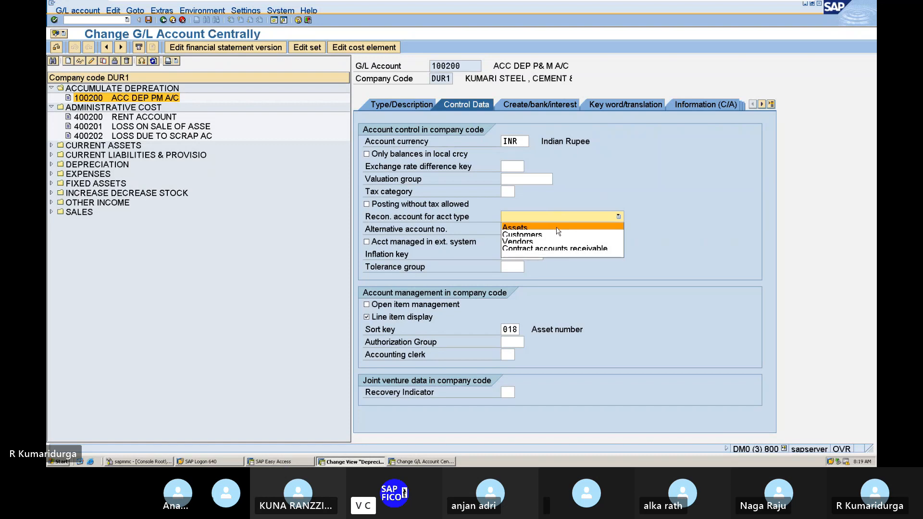
click(557, 228)
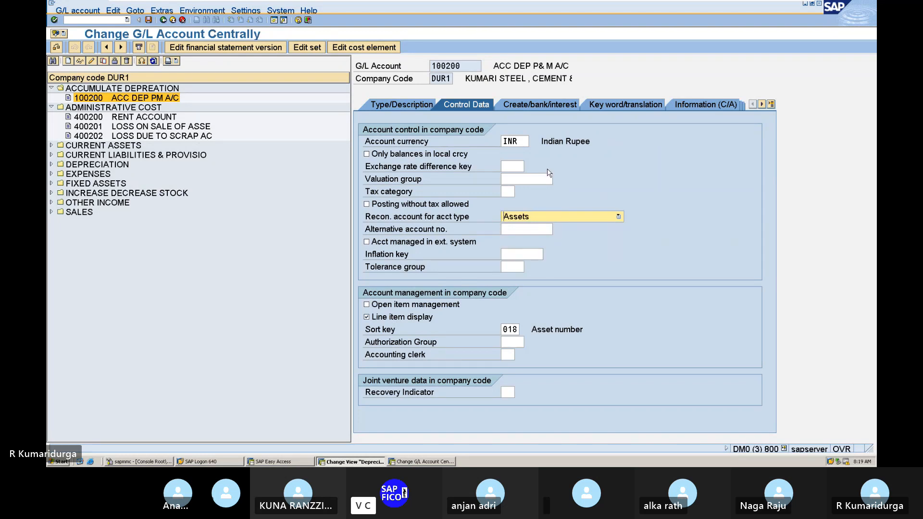
click(149, 20)
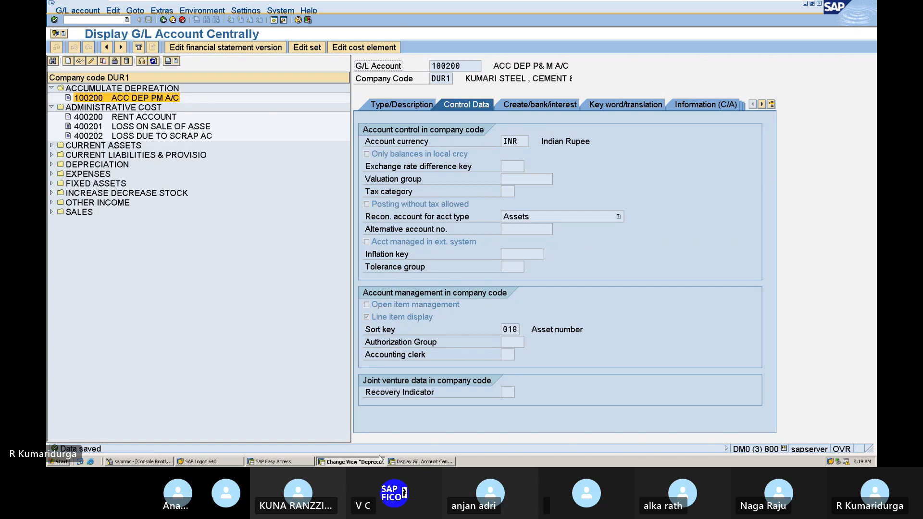
Return to the Depreciation account assignment session and save the plant and machinery assignments.
click(409, 462)
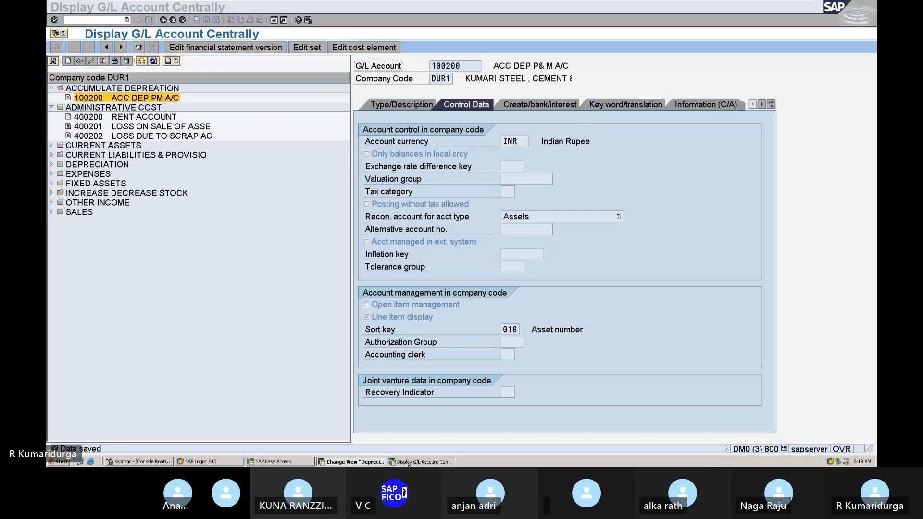
click(370, 462)
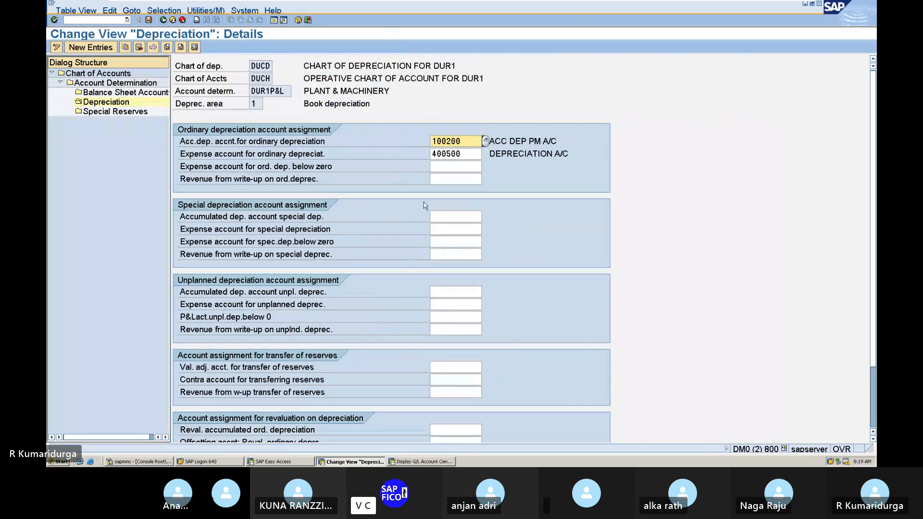
click(149, 20)
key(Return)
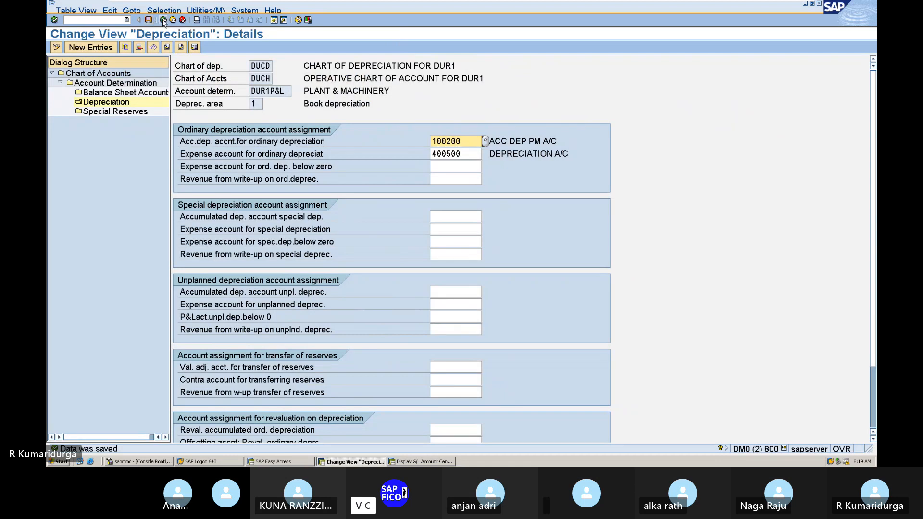
Return to the account determination overview and open the balance sheet accounts of DUR1AUC, ASSET UNDER CONSTRUCTION.
click(164, 20)
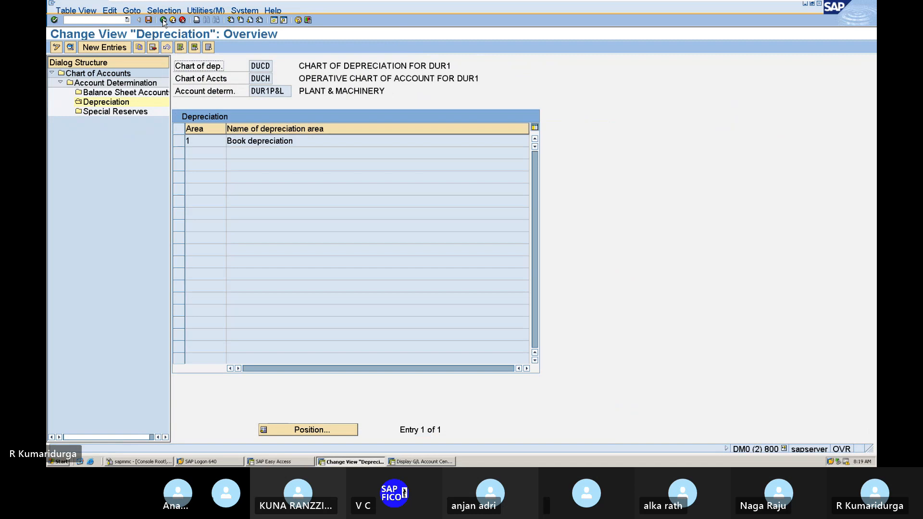
click(163, 20)
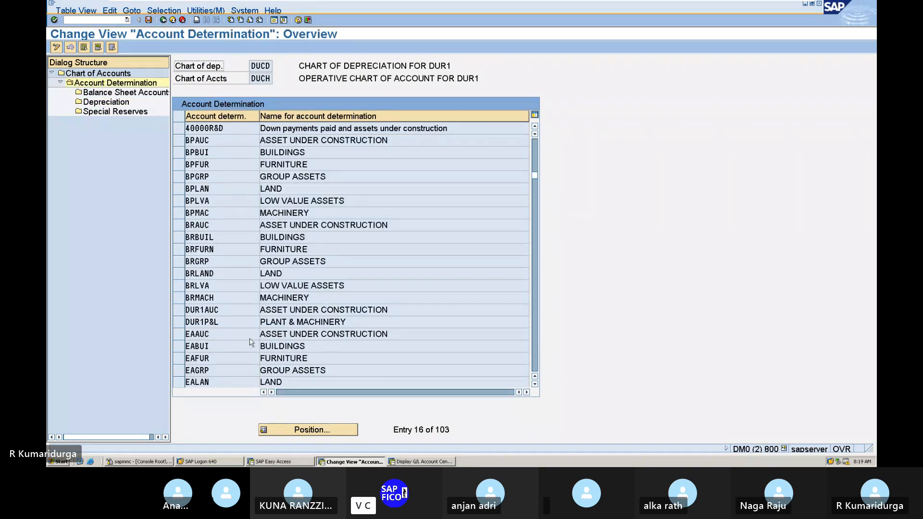
click(179, 310)
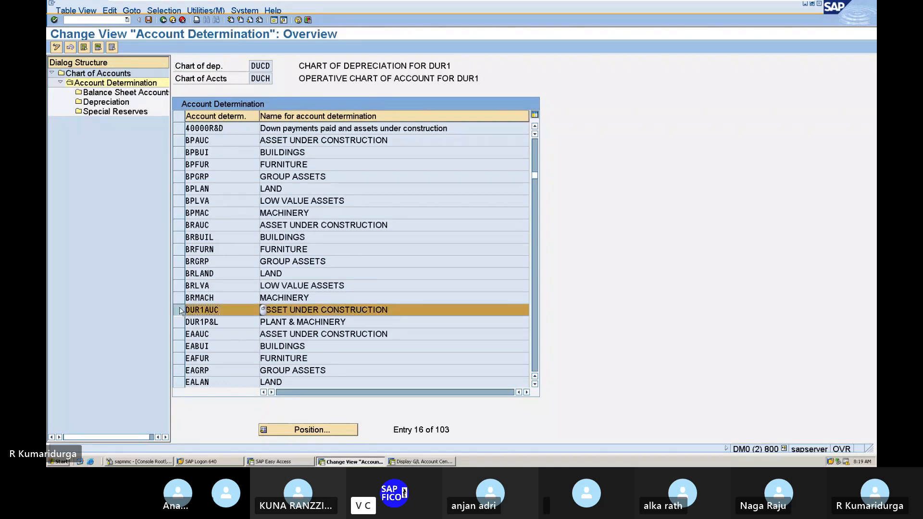
double_click(154, 95)
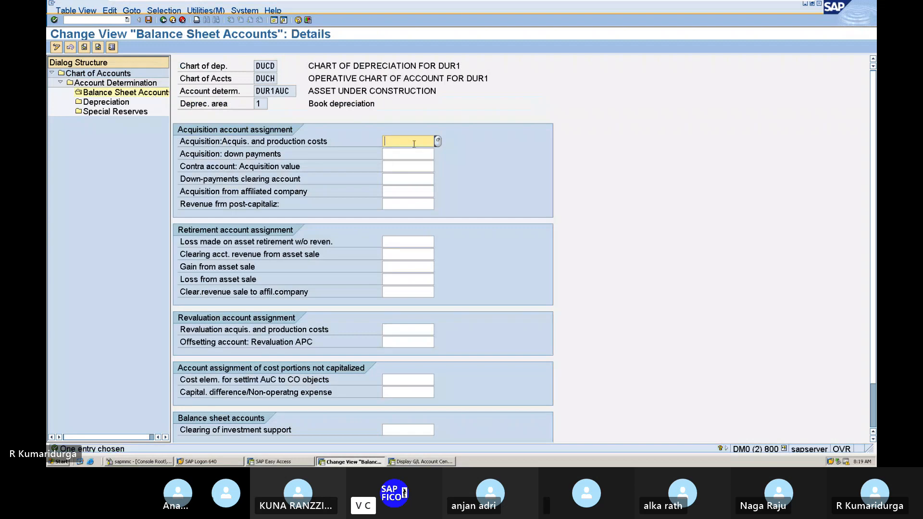
Assign ASSET UNDER CONSTRUCTION A/C, 200001, as the account for acquisition and production costs.
click(438, 141)
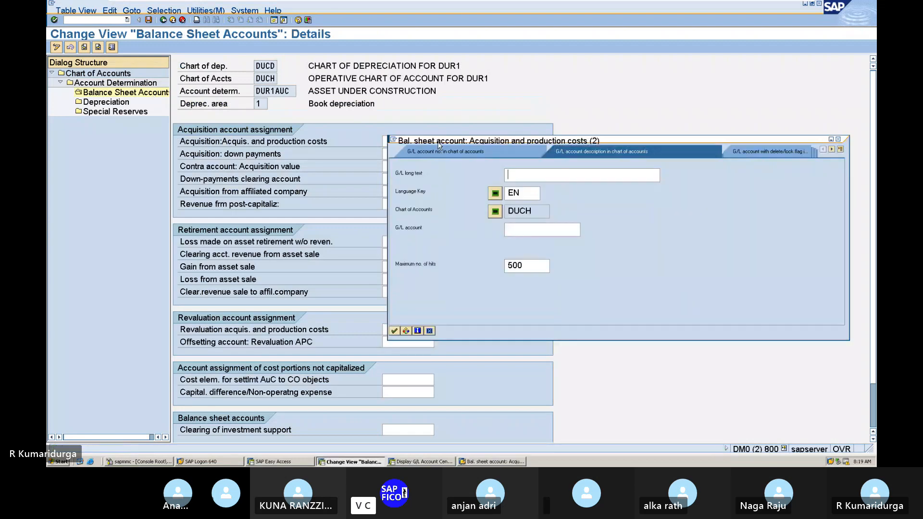
key(Return)
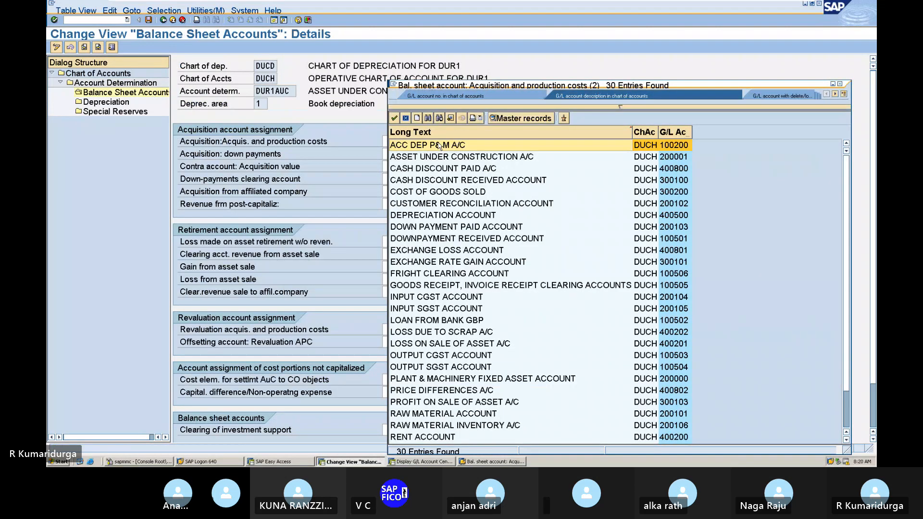
key(Down)
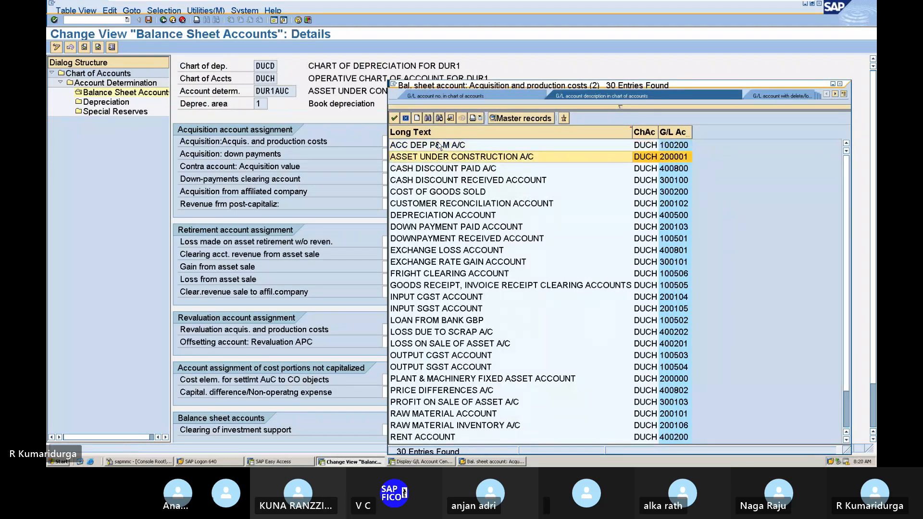
key(Return)
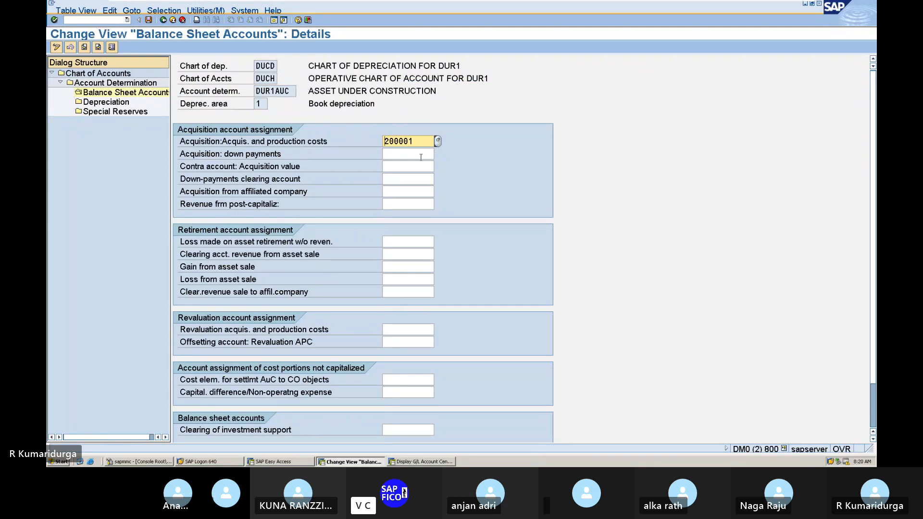
click(437, 141)
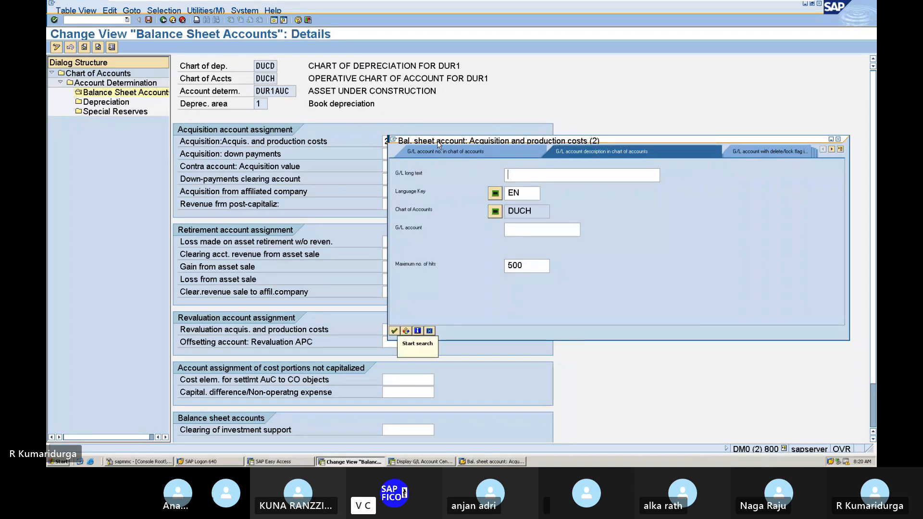
key(Return)
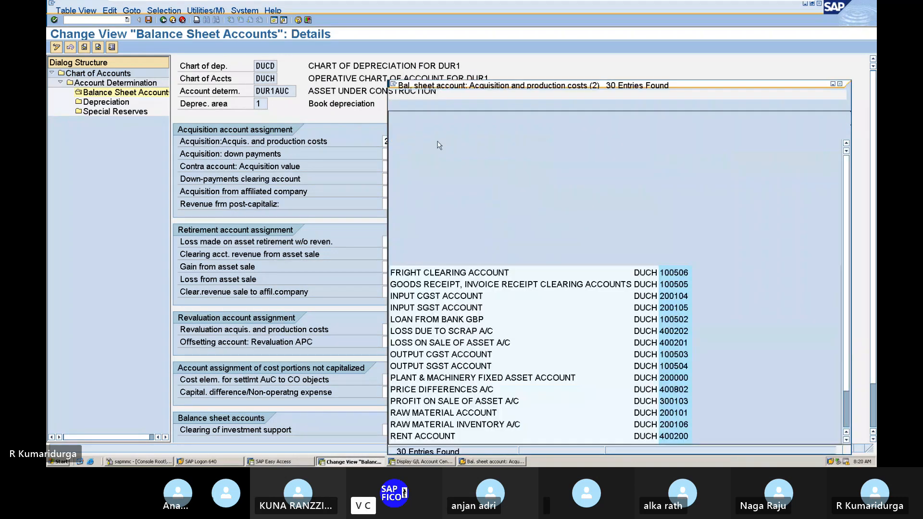
click(432, 157)
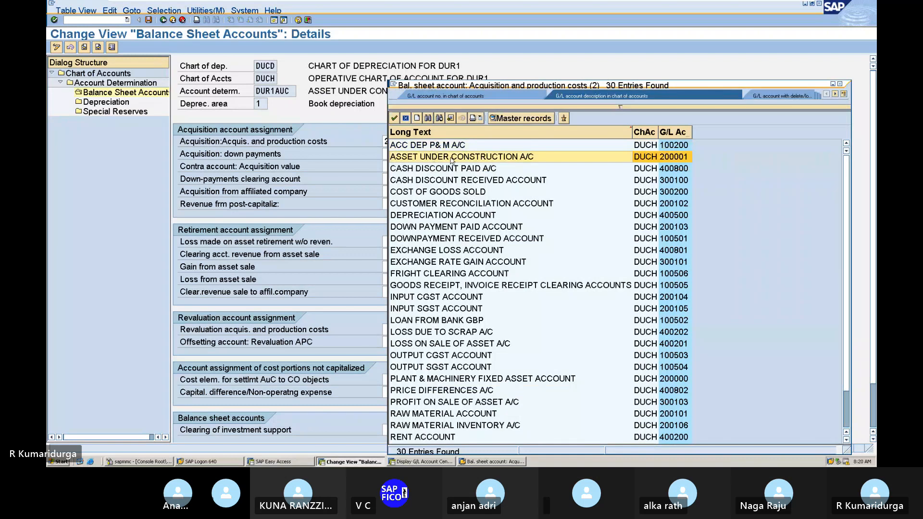
double_click(449, 162)
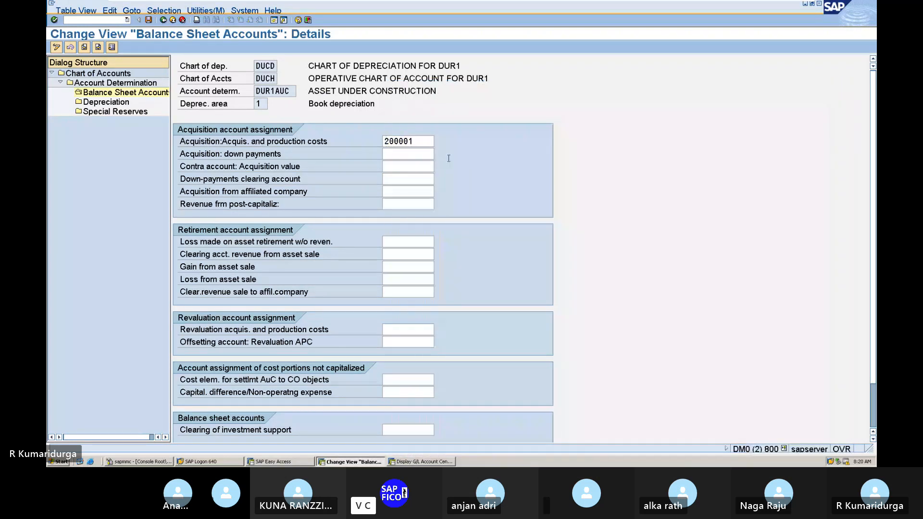
Assign LOSS DUE TO SCRAP A/C, 400202, as the account for loss made on asset retirement without revenue.
click(391, 239)
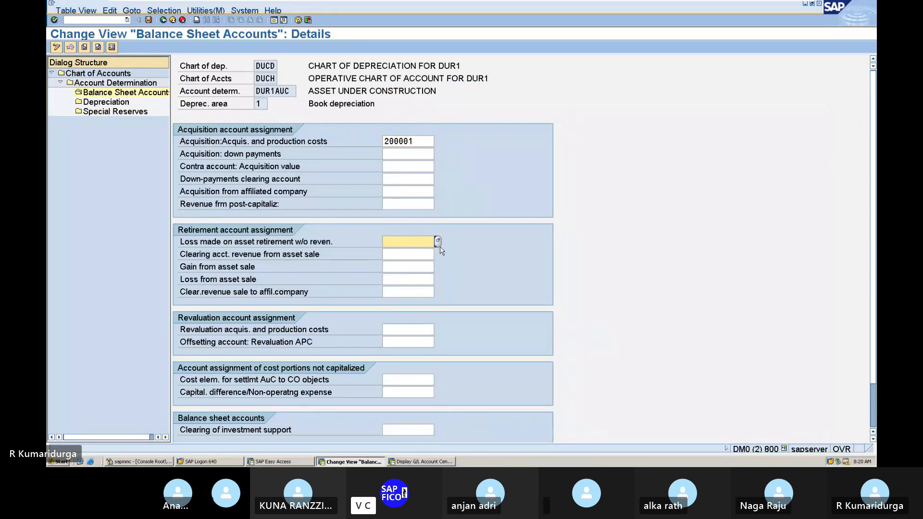
click(437, 242)
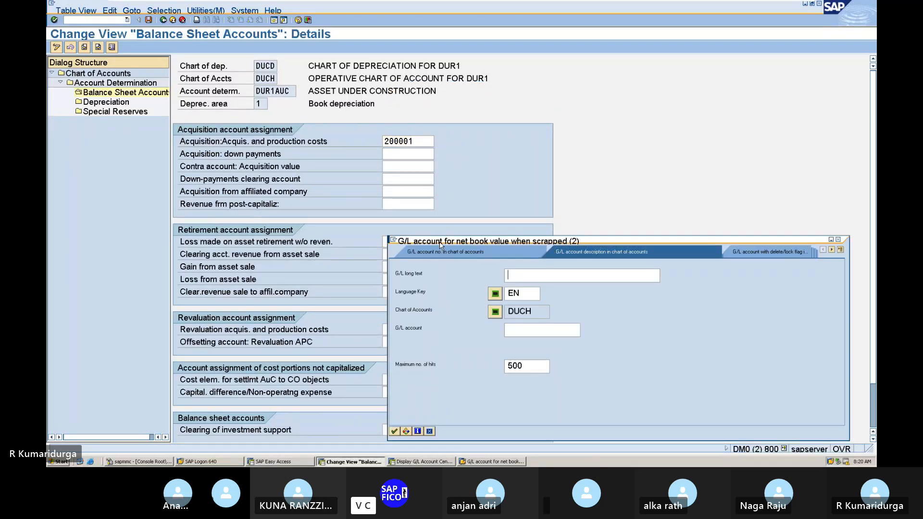
key(Return)
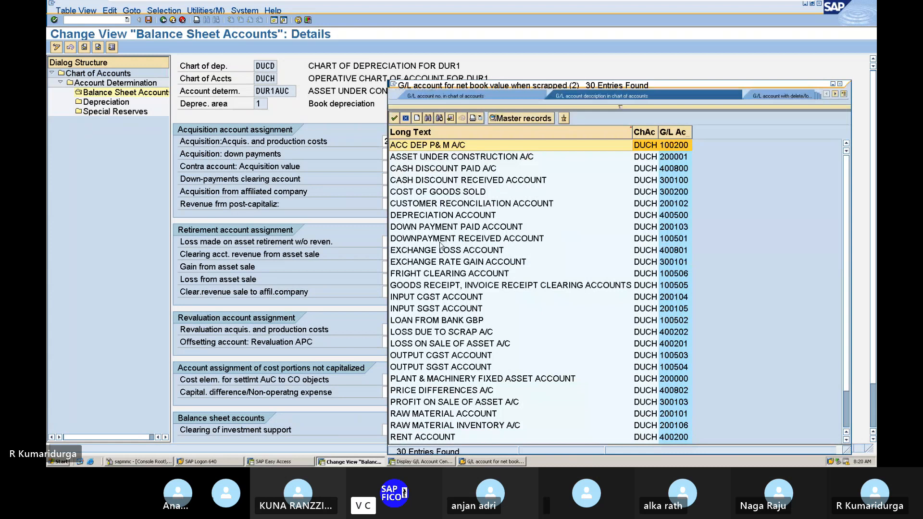
click(455, 333)
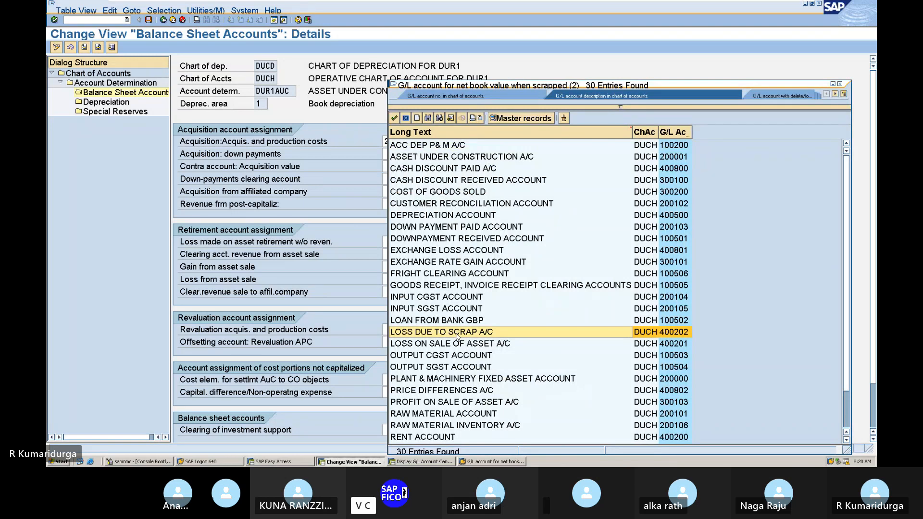
click(456, 332)
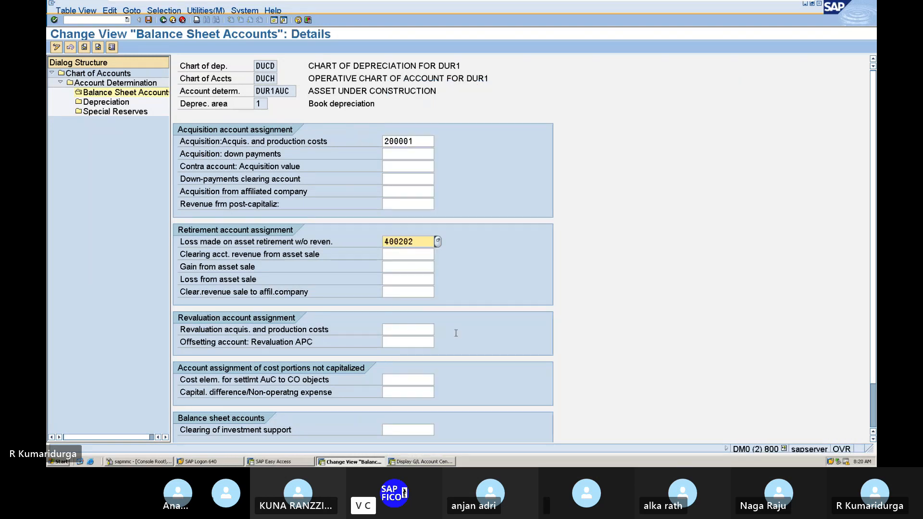
Assign SALE OF ASSET A/C, 300102, as the clearing account for revenue from asset sale.
click(426, 254)
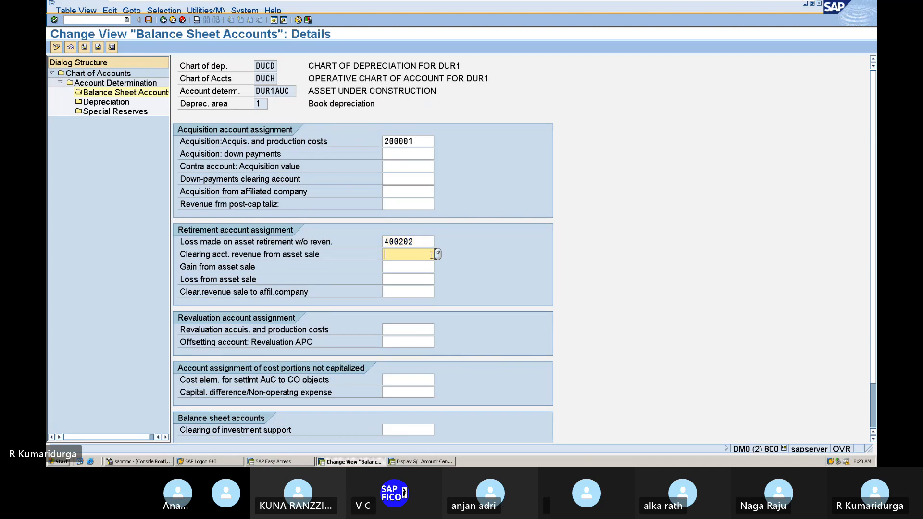
click(438, 254)
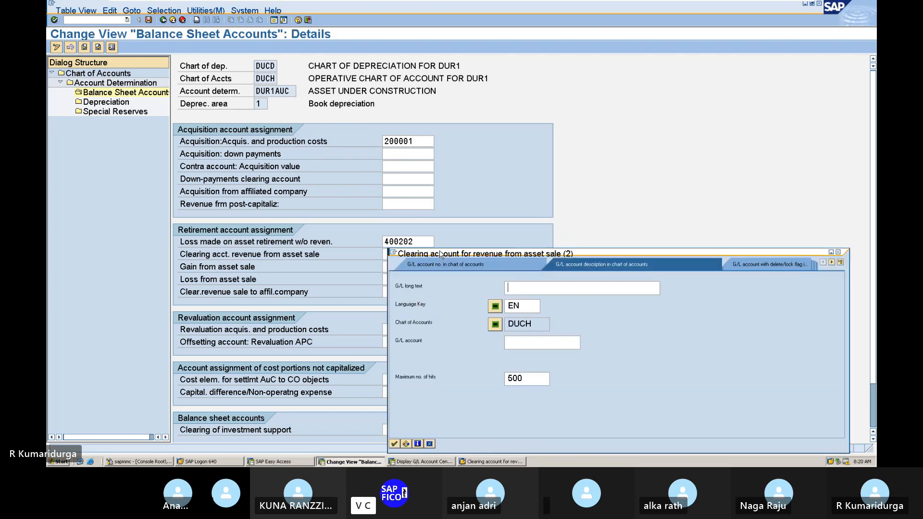
key(Return)
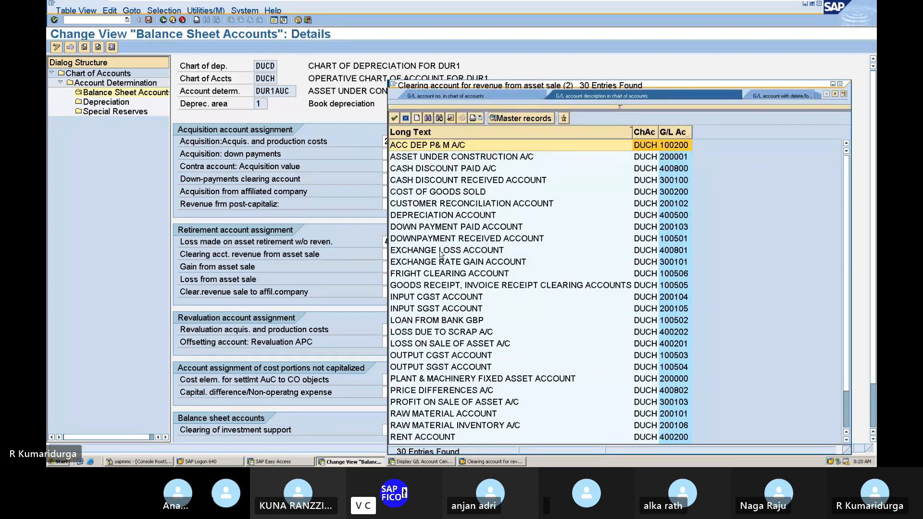
scroll(418, 409, down, 1)
scroll(418, 410, down, 1)
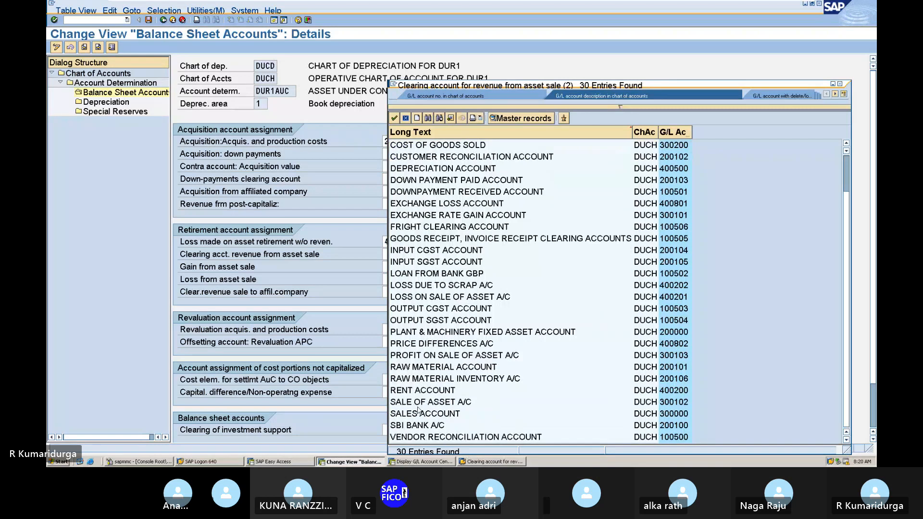
click(420, 405)
click(419, 405)
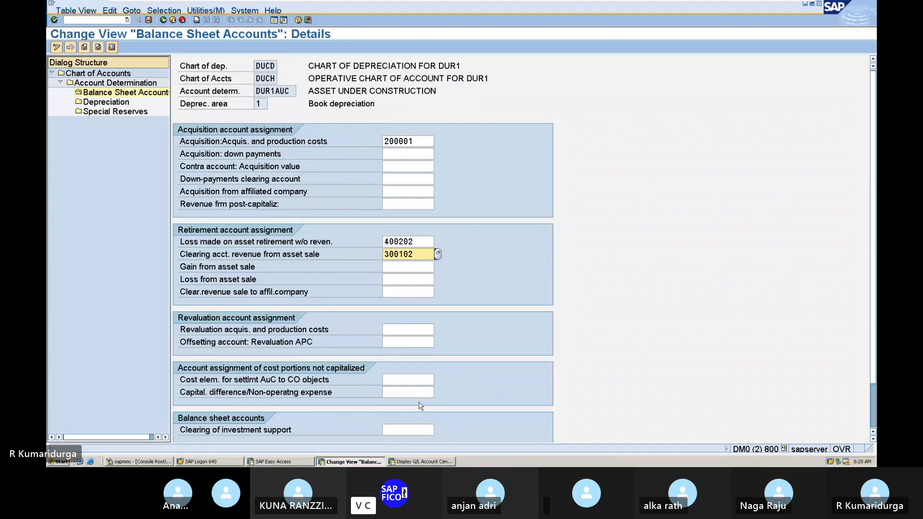
Assign PROFIT ON SALE OF ASSET A/C, 300103, as the account for gain from asset sale.
click(427, 263)
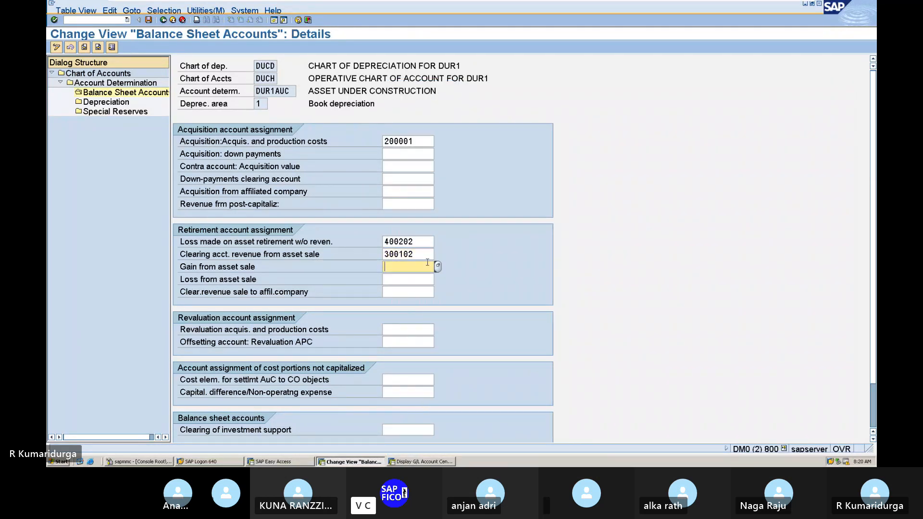
click(438, 266)
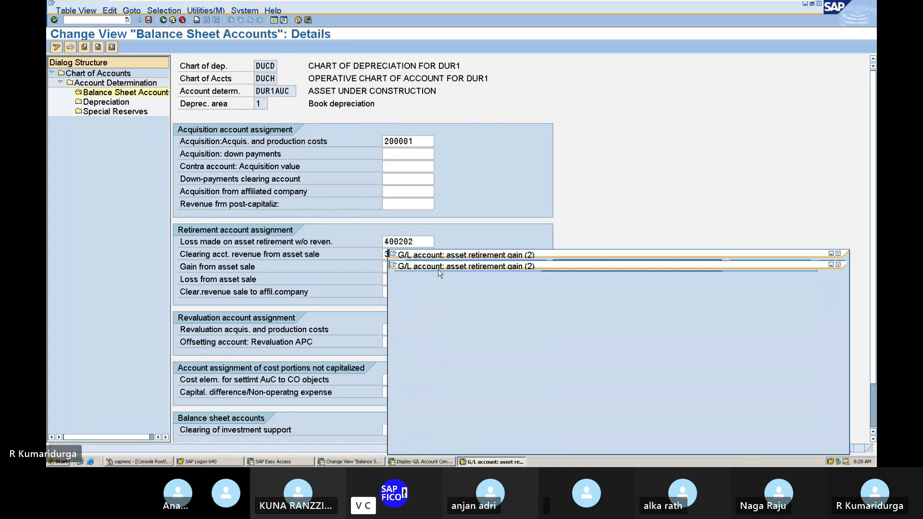
key(Return)
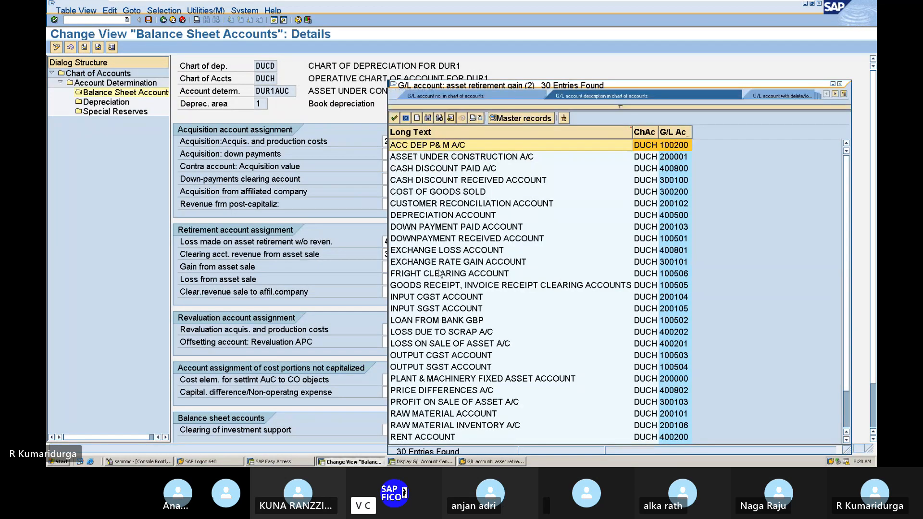
click(399, 403)
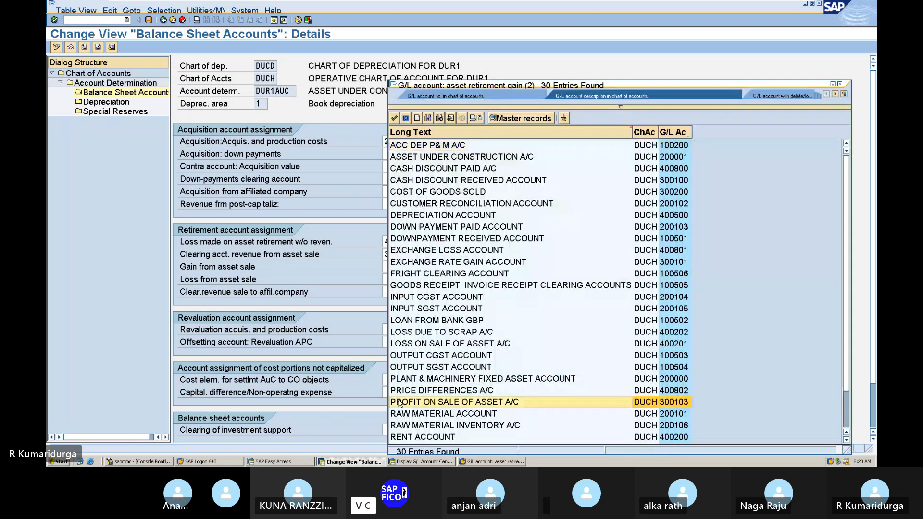
double_click(399, 403)
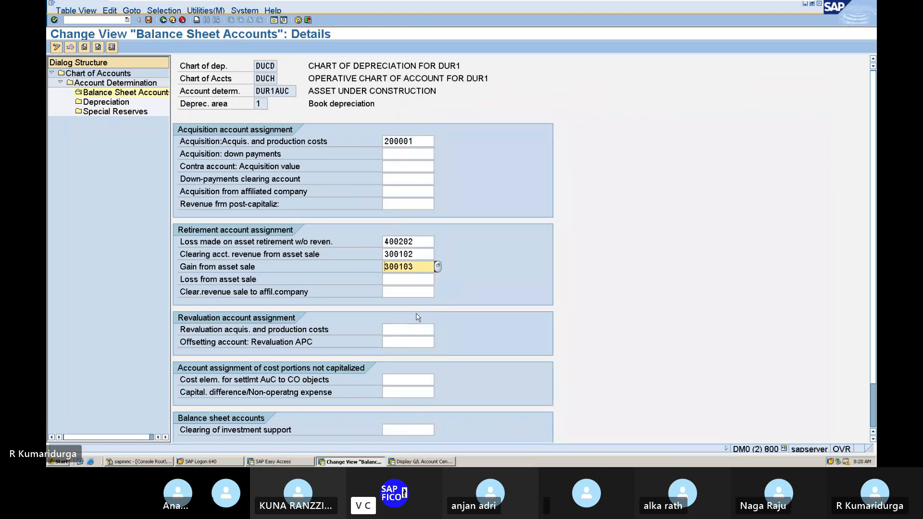
Assign LOSS ON SALE OF ASSET A/C, 400201, as the account for loss from asset sale and save the balance sheet account assignments.
key(Tab)
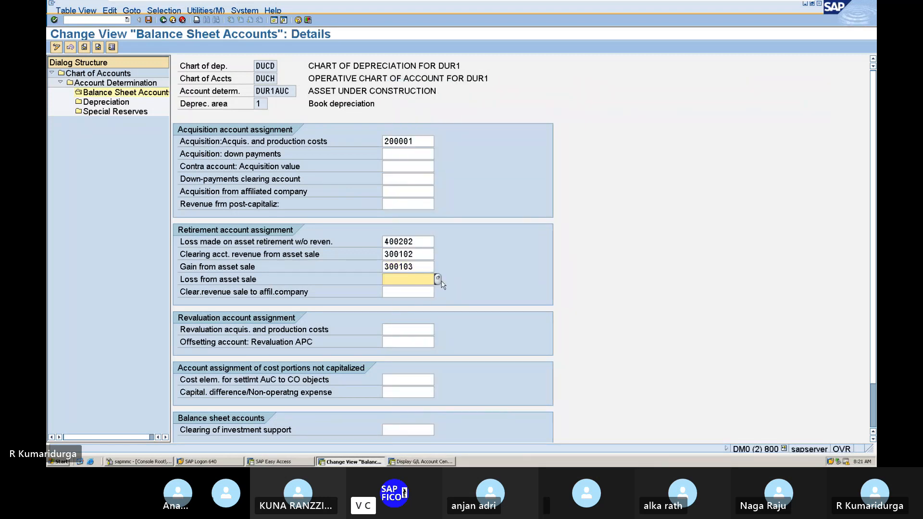
click(437, 279)
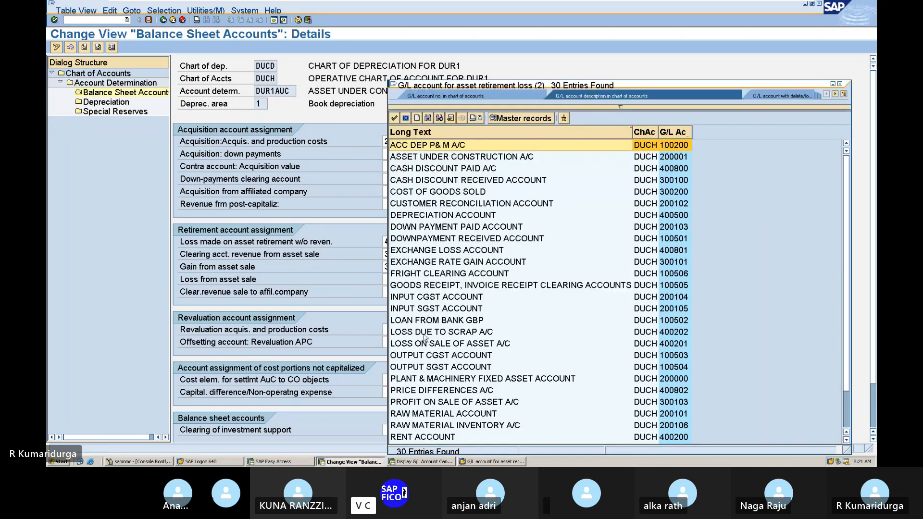
click(426, 343)
double_click(425, 343)
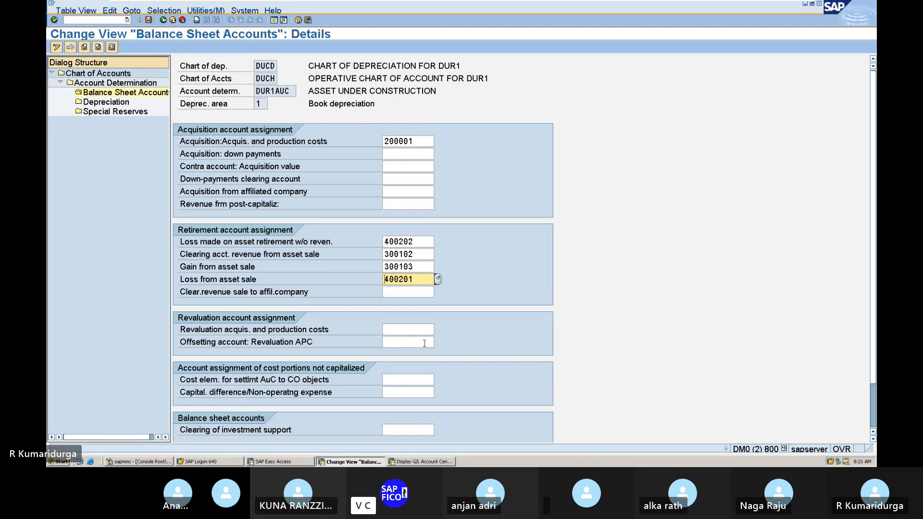
key(Return)
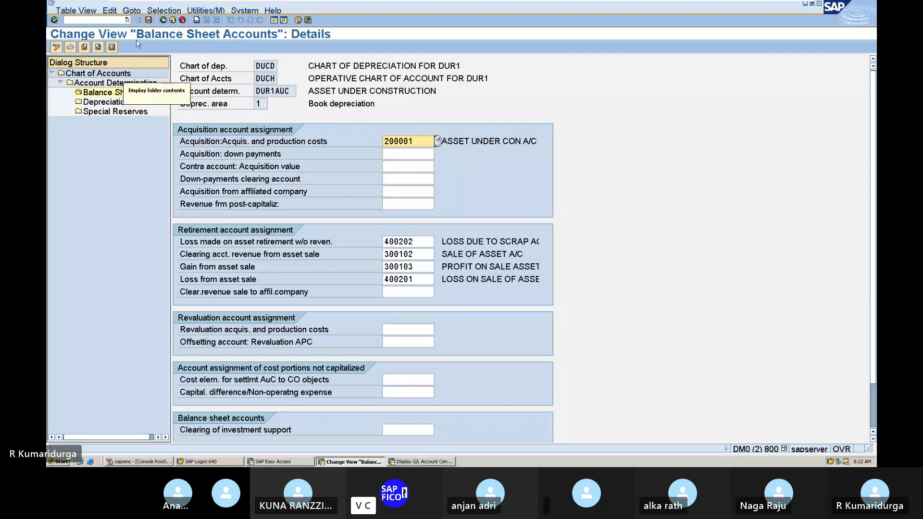
click(149, 20)
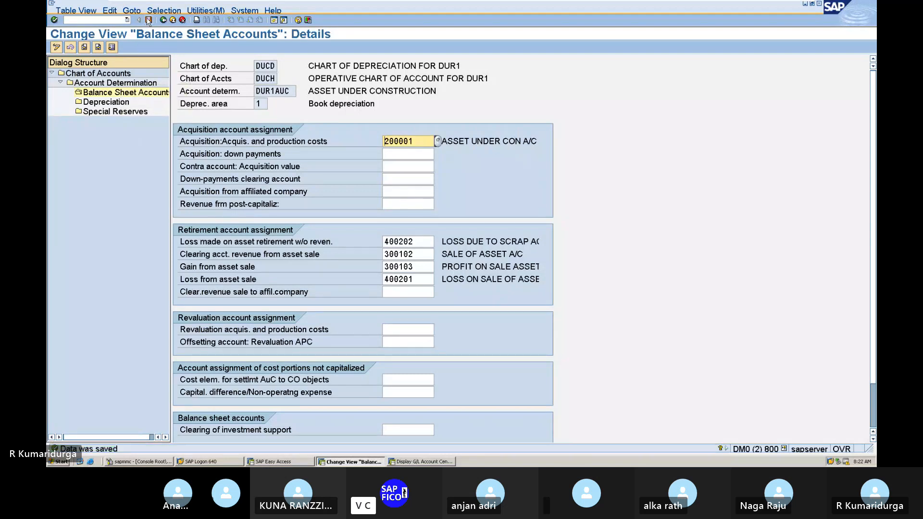
Run transaction OAYR in place of the current one to open the company code selection for depreciation posting rules.
click(85, 19)
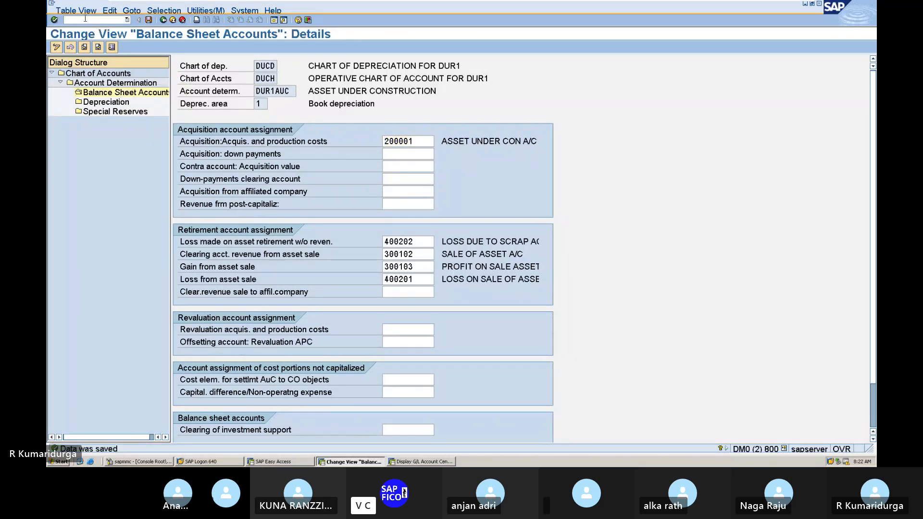
text(/NOAYR)
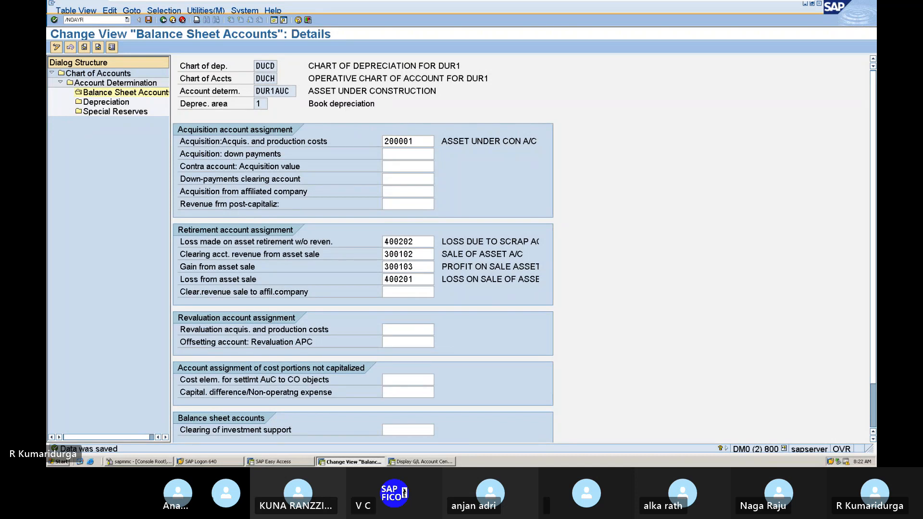
key(Return)
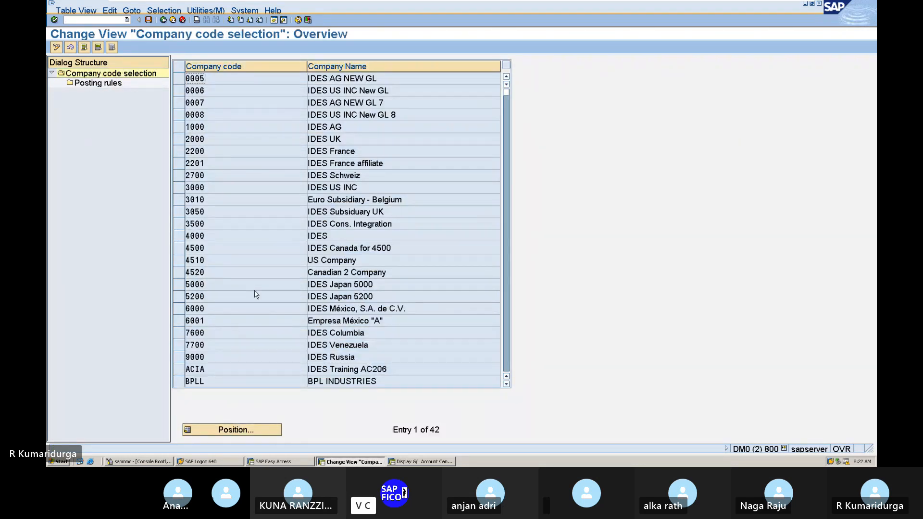
Review the monthly posting rule of depreciation area 01 for company code DUR1 and return to the initial SAP screen.
scroll(256, 295, down, 7)
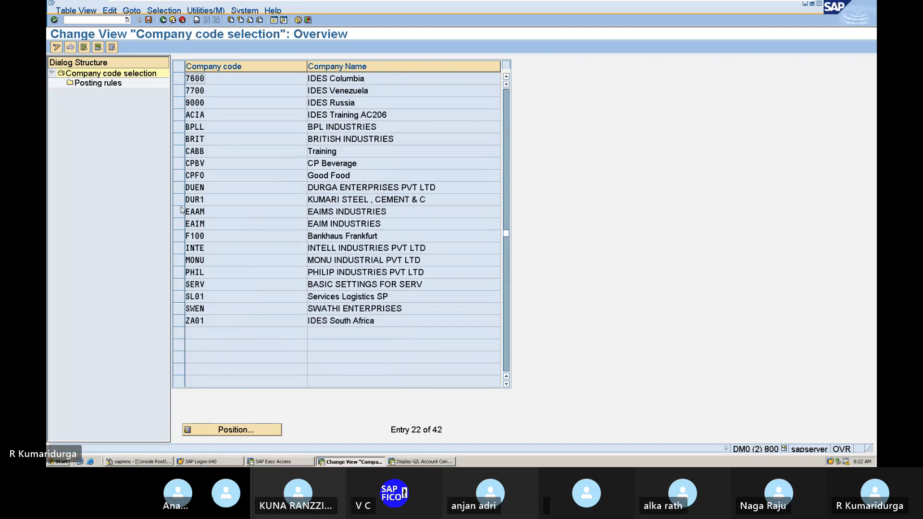
click(181, 203)
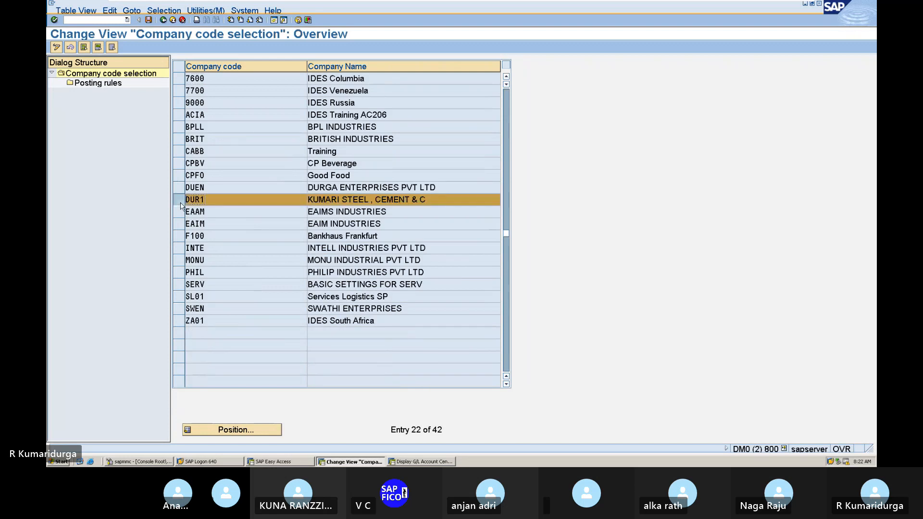
double_click(118, 85)
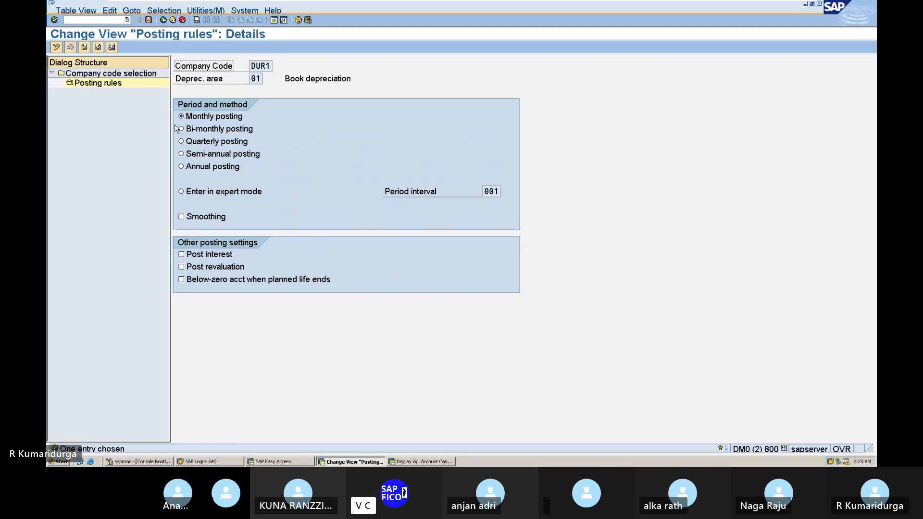
click(246, 120)
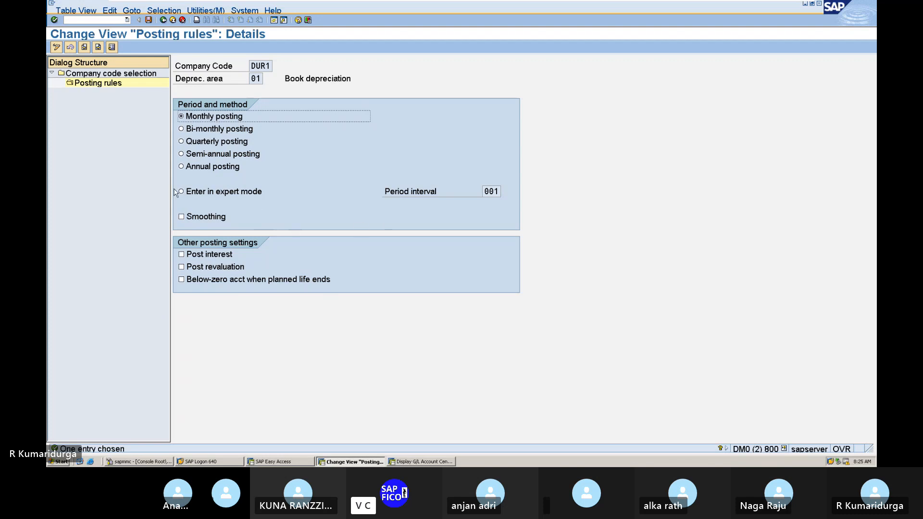
click(94, 17)
text(/N)
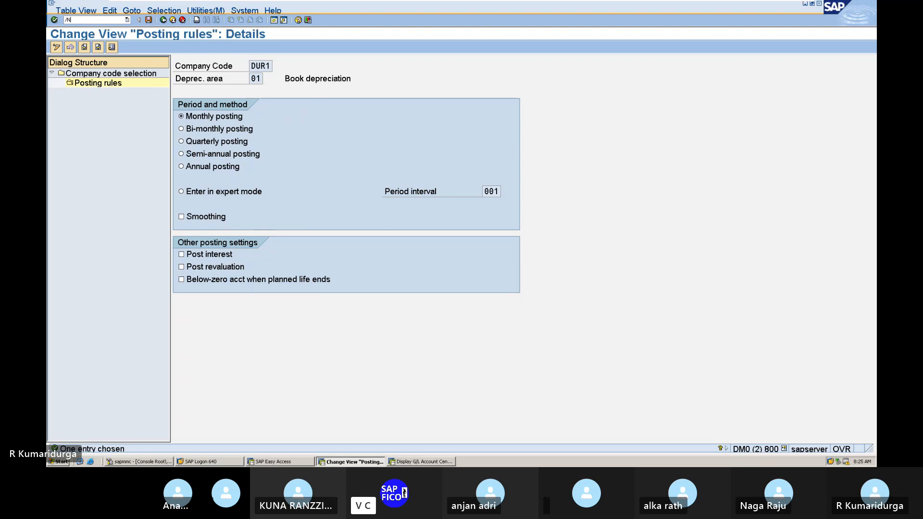
key(Return)
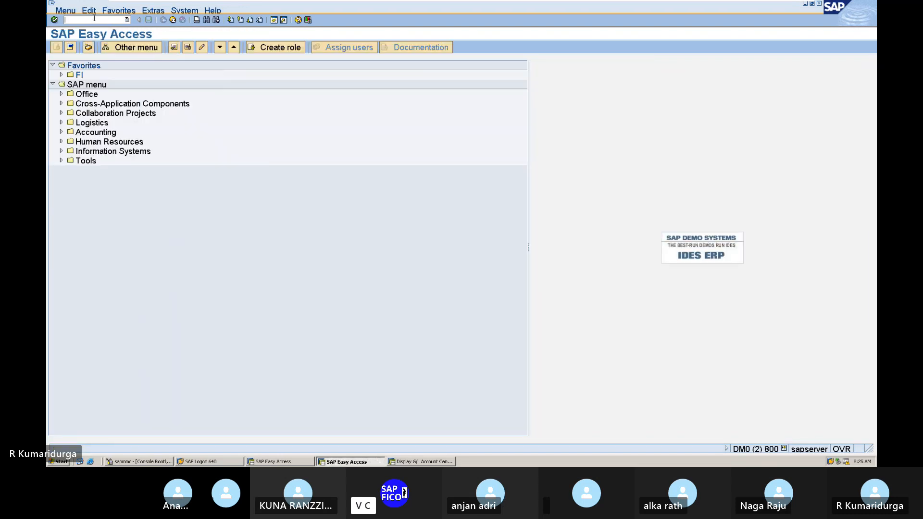
Switch to the asset accounting notes to check the steps on posting rules and net book value rounding, and return to SAP.
mouse_move(602, 3)
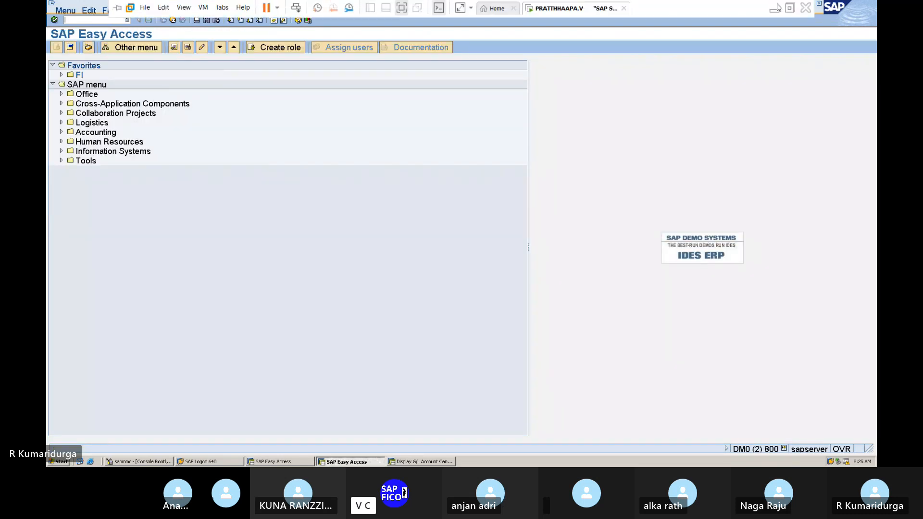
click(775, 9)
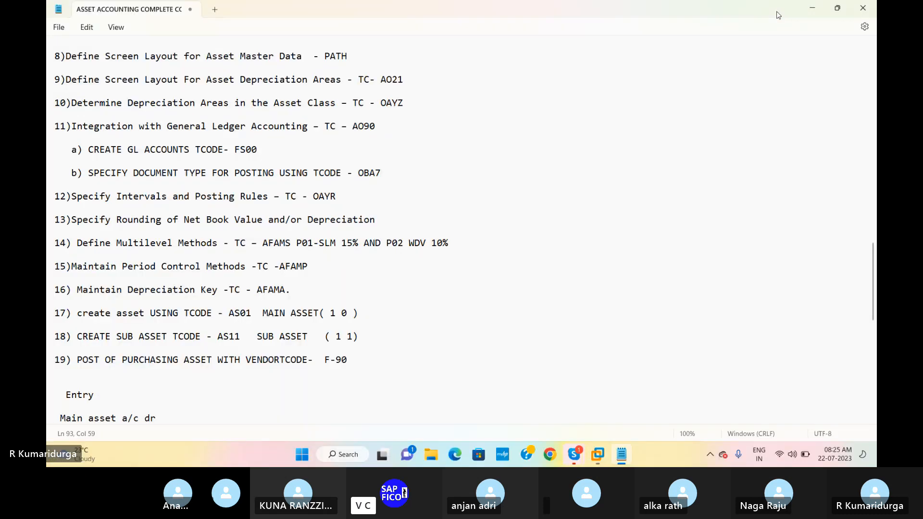
click(358, 198)
click(389, 216)
mouse_move(603, 464)
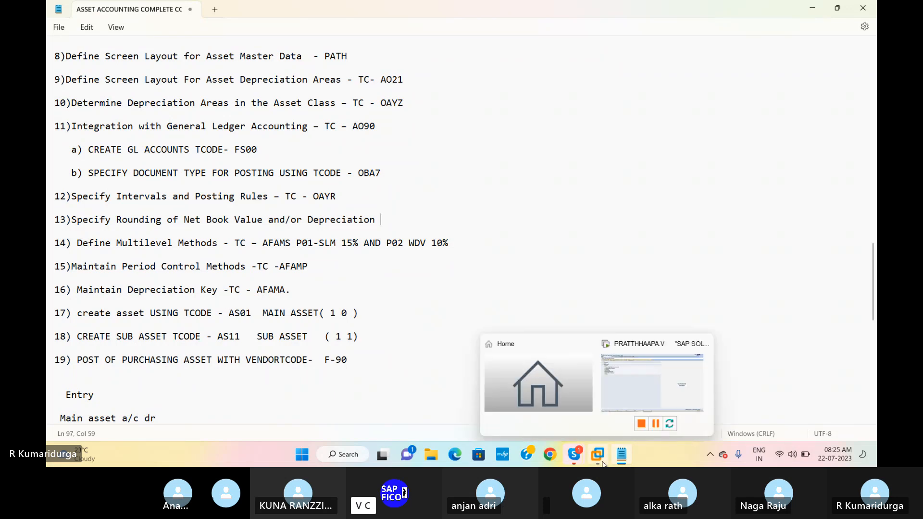
click(623, 400)
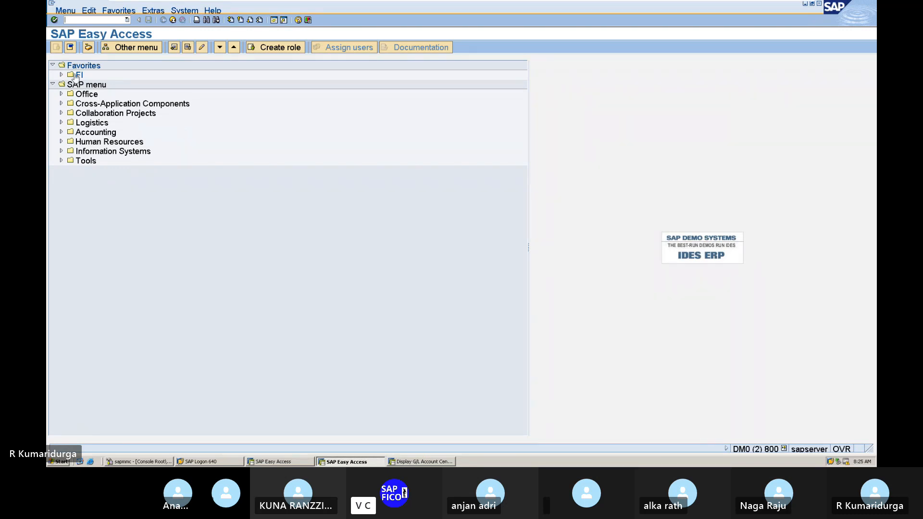
Run transaction OBA7 and open the details of document type AF, Dep. postings.
click(88, 20)
text(/NOBA)
key(Return)
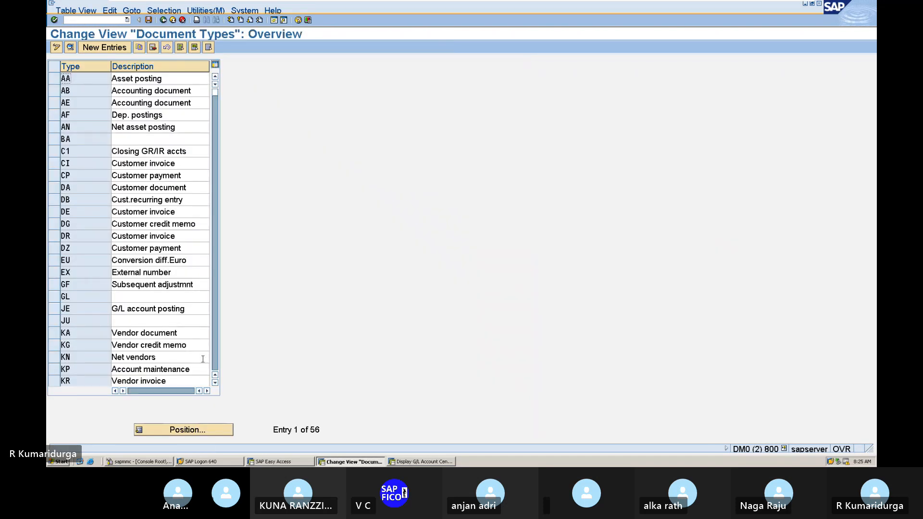
click(193, 430)
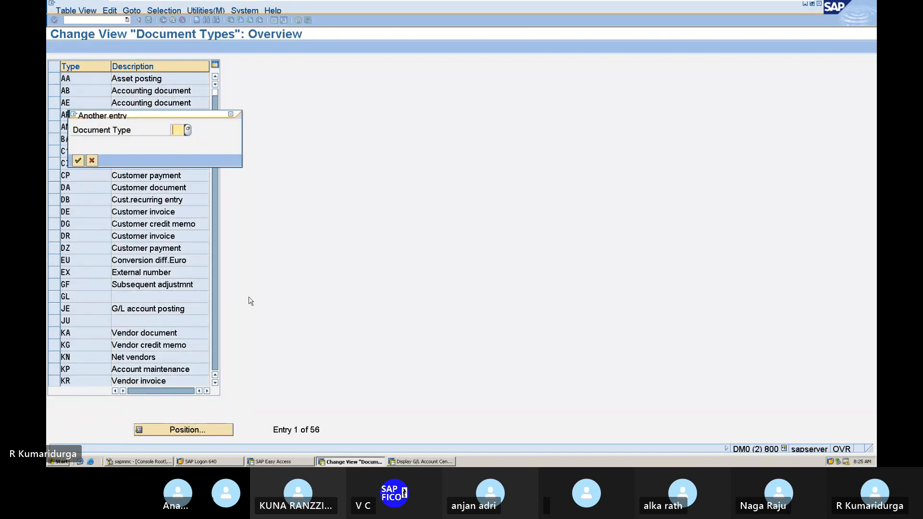
click(231, 116)
scroll(175, 209, down, 2)
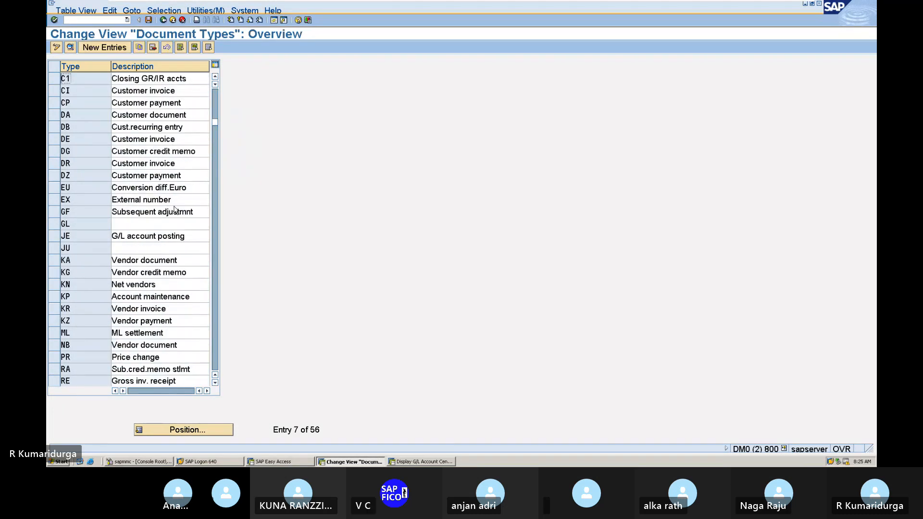
scroll(175, 209, down, 6)
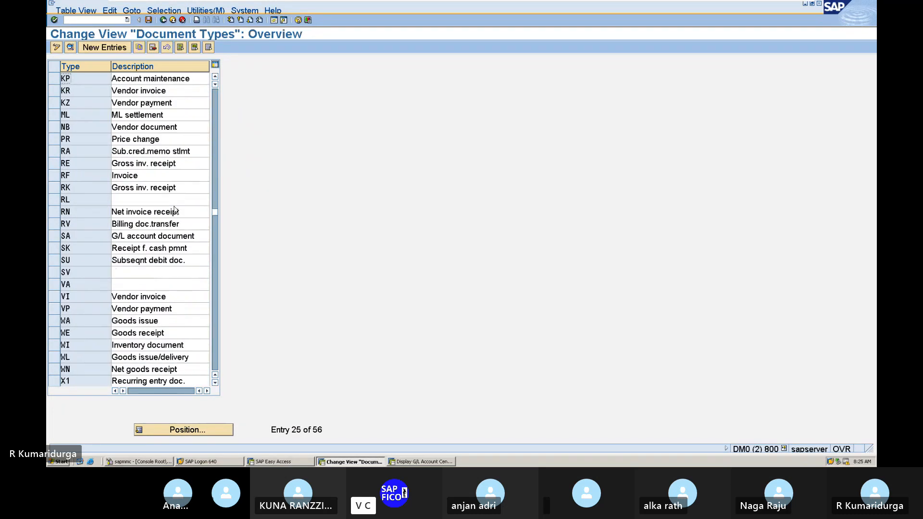
click(174, 210)
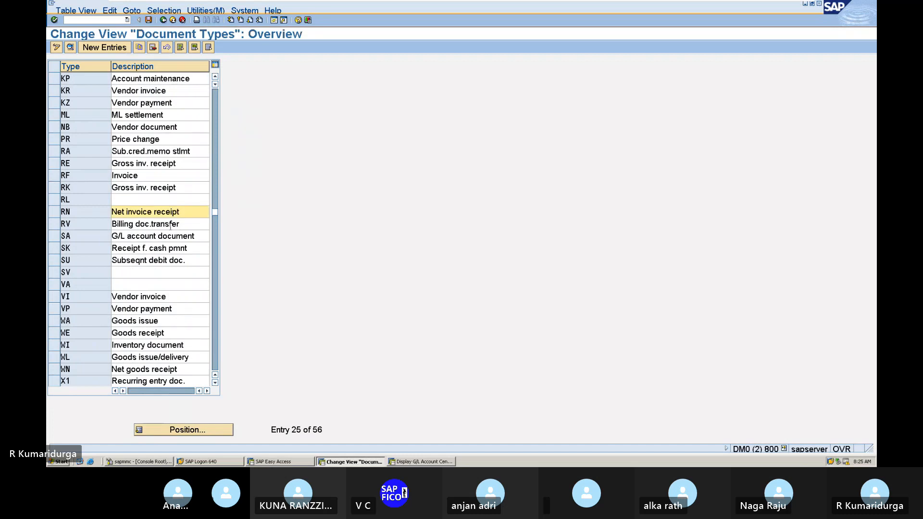
scroll(167, 238, up, 8)
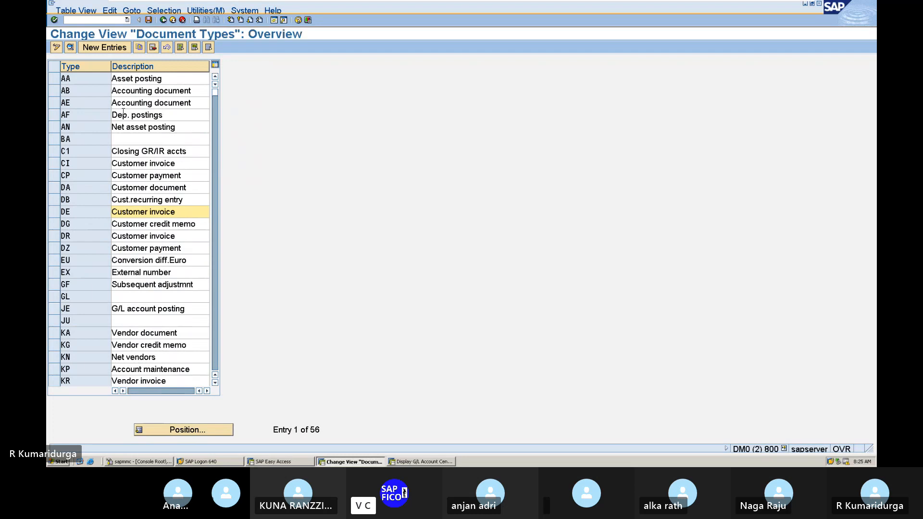
click(66, 114)
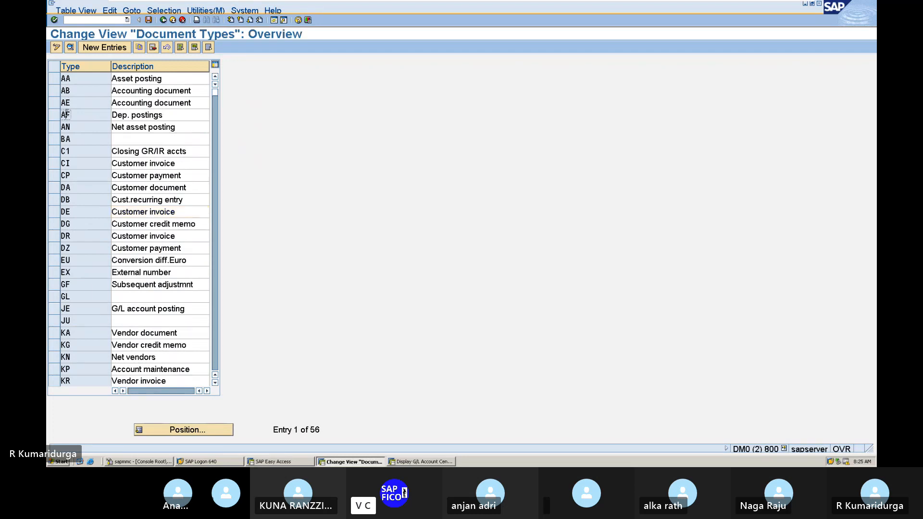
double_click(66, 114)
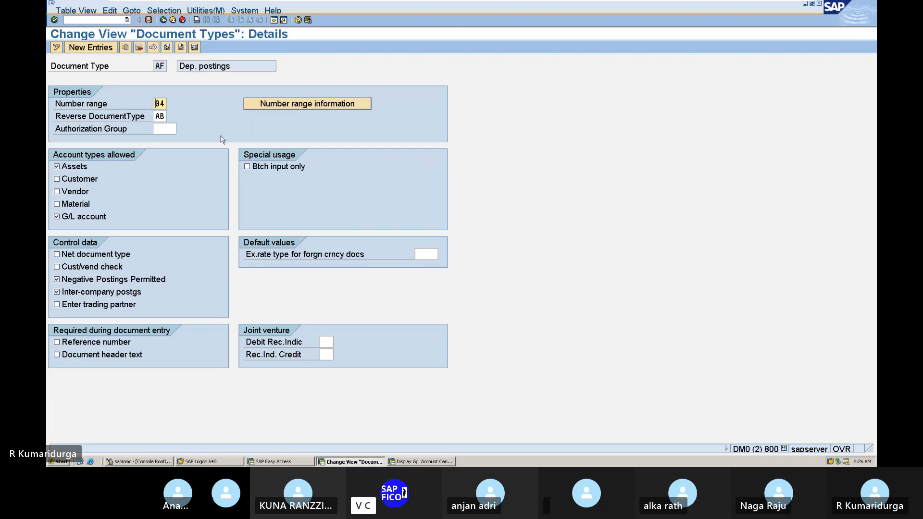
Open the accounting document number range intervals of company code DUR1 for editing from the document type's number range information.
click(295, 107)
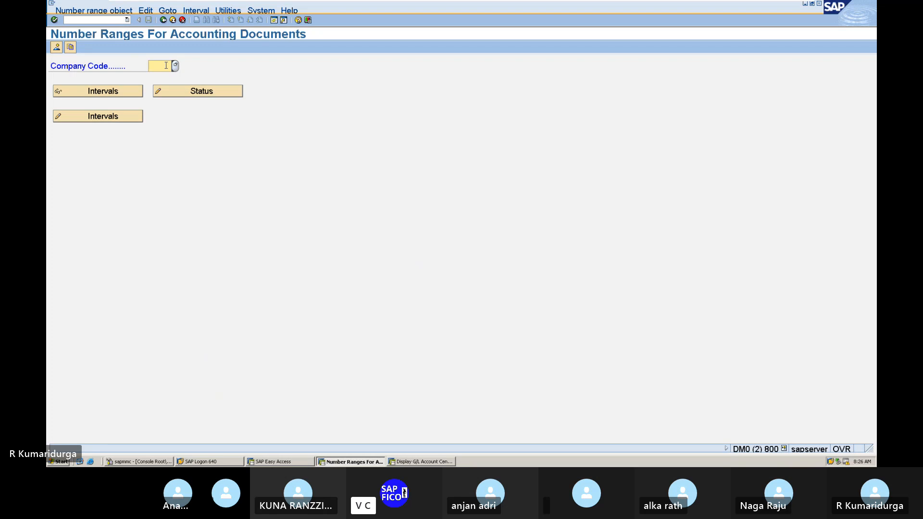
text(DUR1)
click(111, 114)
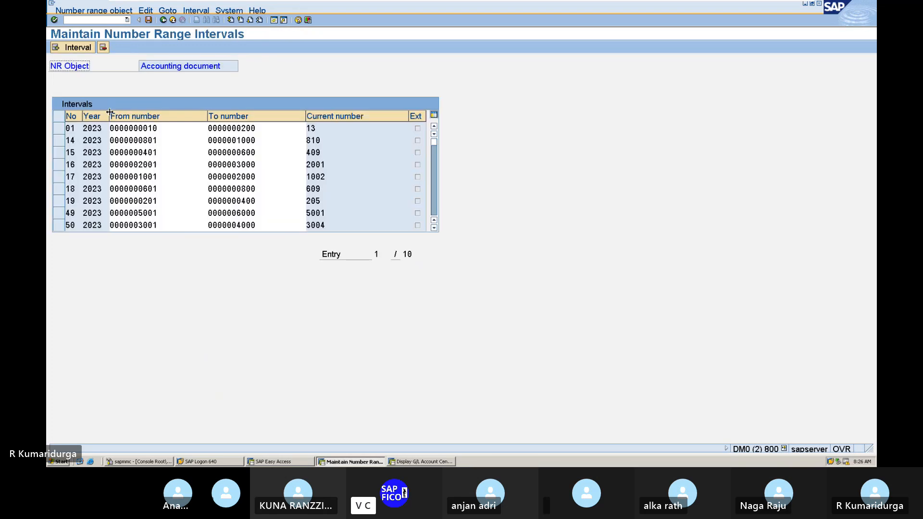
Start a new number range interval with number 04 and year 2023.
click(75, 50)
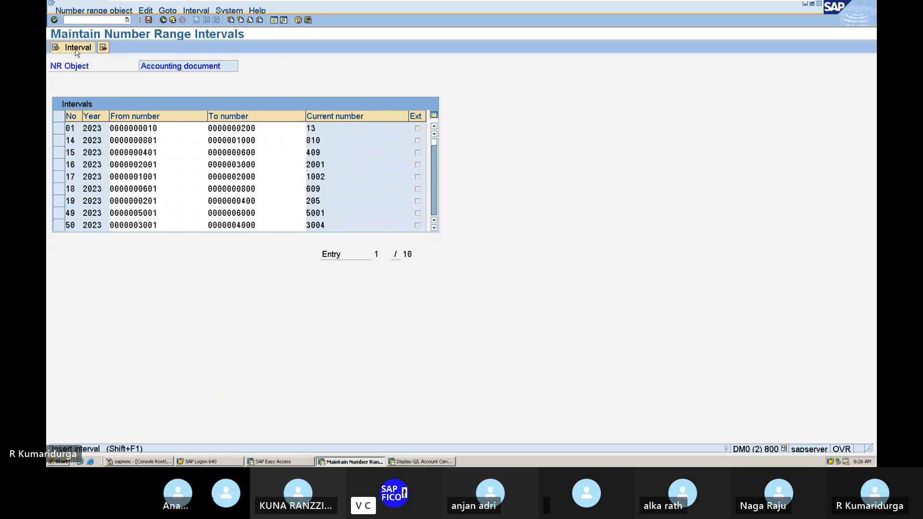
text(04)
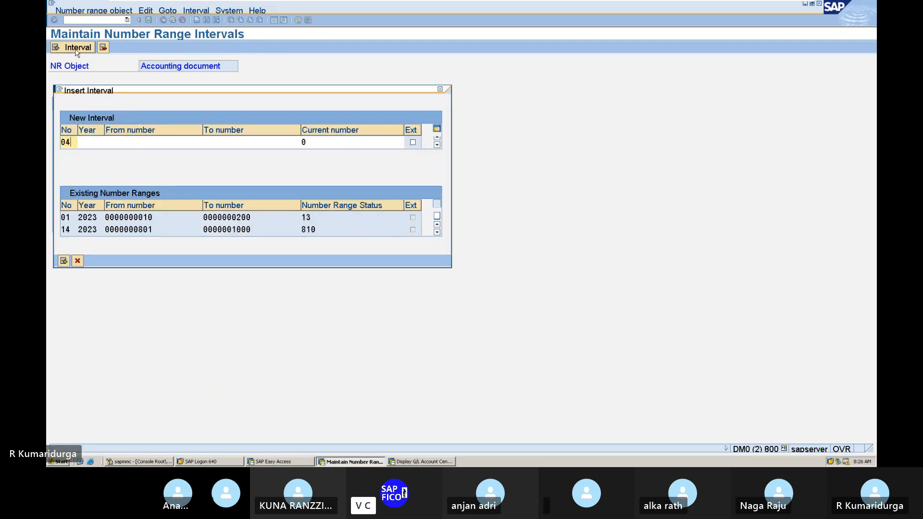
key(Tab)
text(2023)
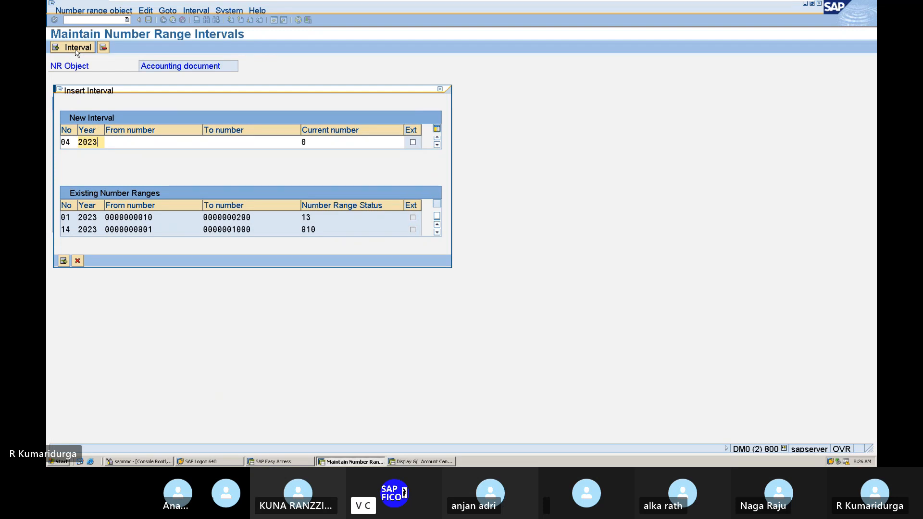
key(Tab)
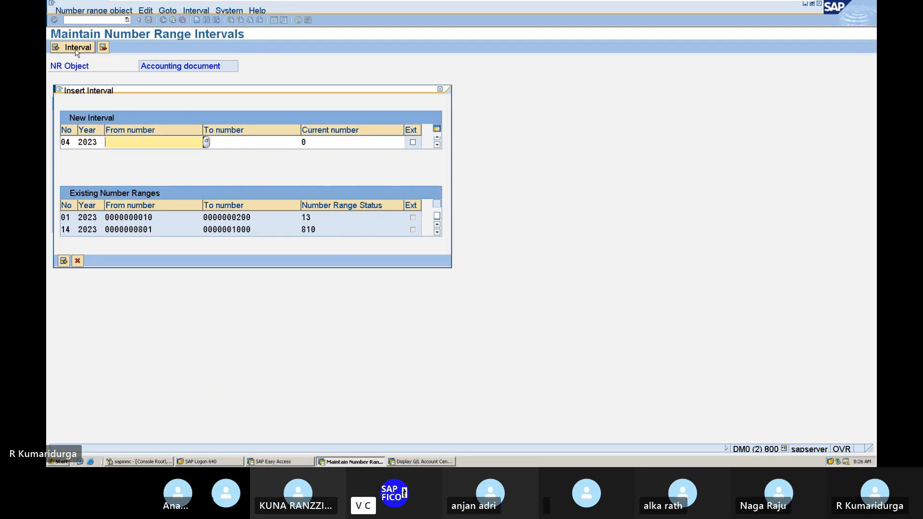
Set the new interval's range from 6001 to 7000, insert it and save the number range intervals.
click(208, 145)
key(F4)
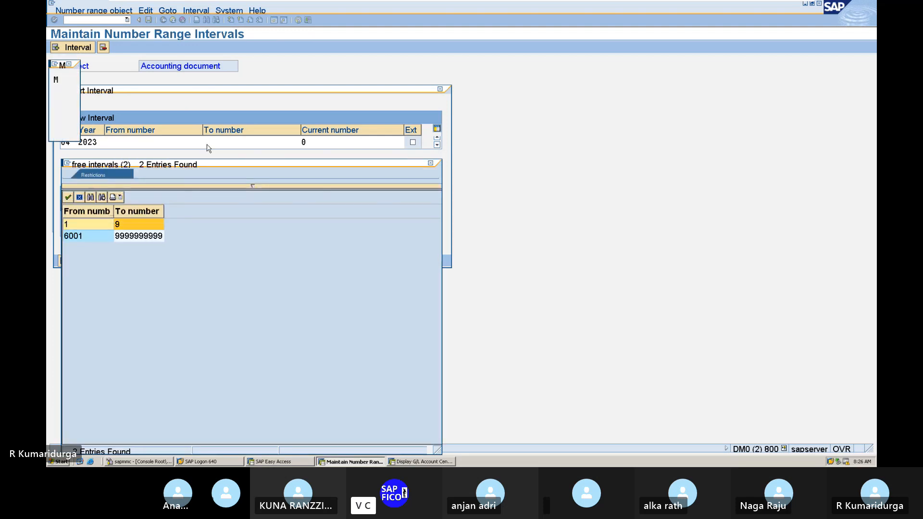
key(Down)
key(Return)
text(700)
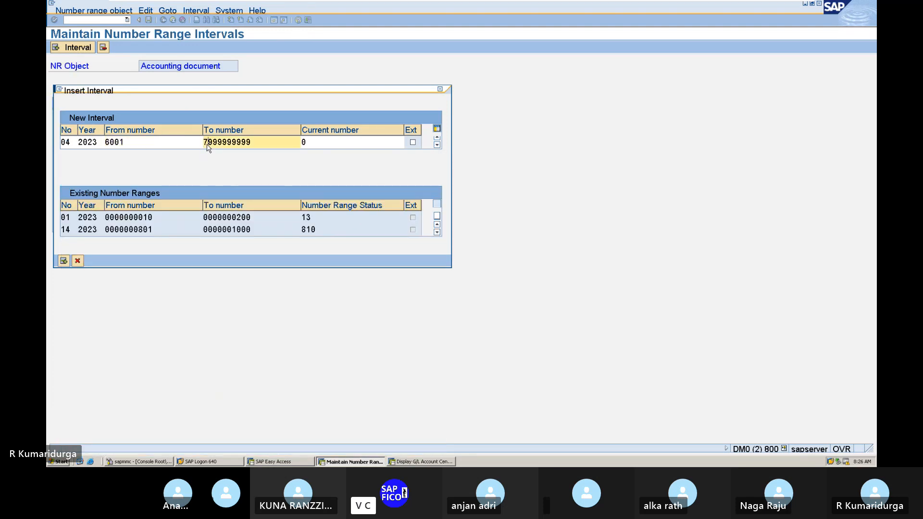
text(0)
key(Delete)
key(Delete)
key(Delete)
key(Delete)
key(Delete)
key(Delete)
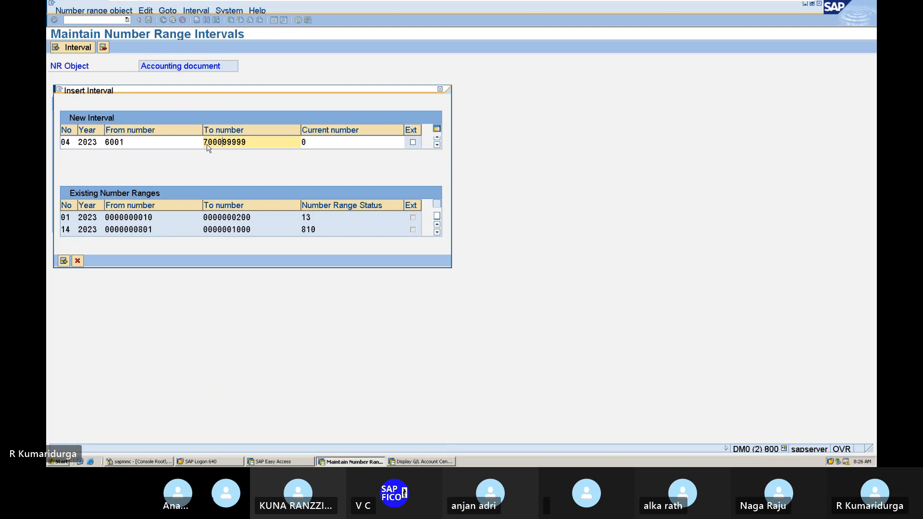
key(Return)
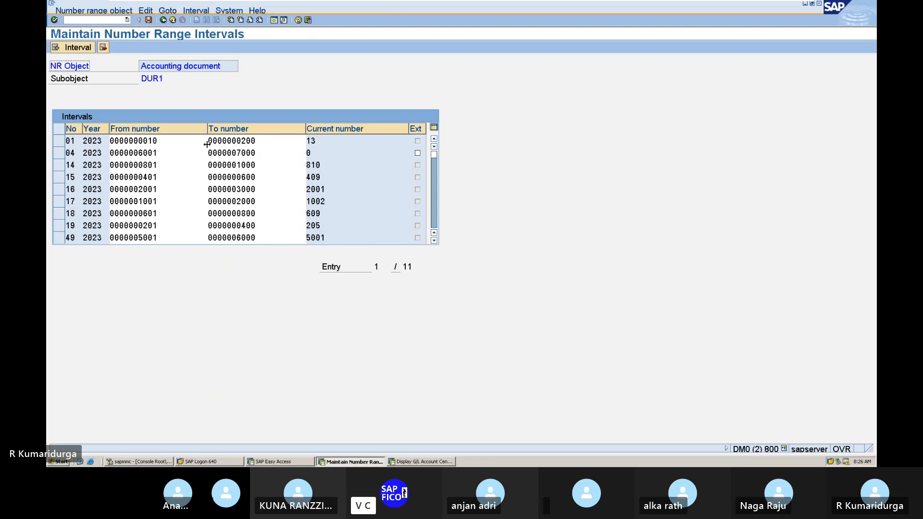
click(148, 21)
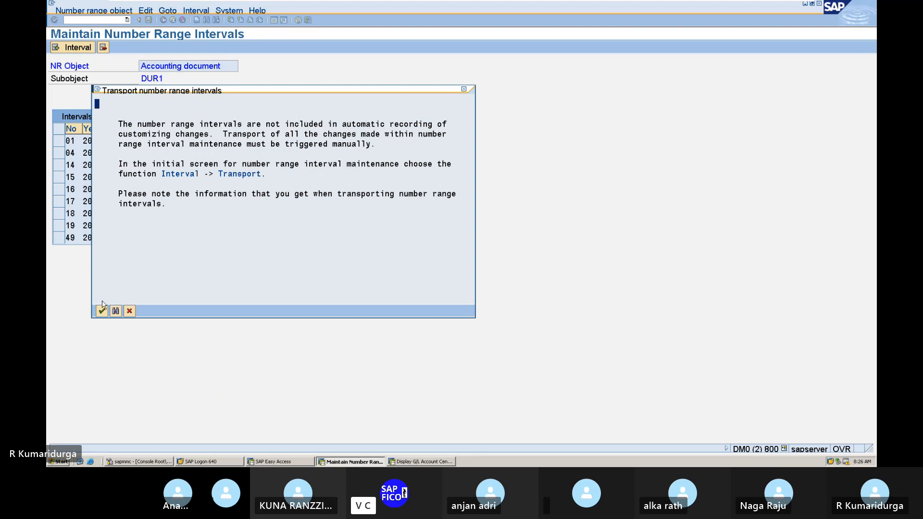
click(102, 310)
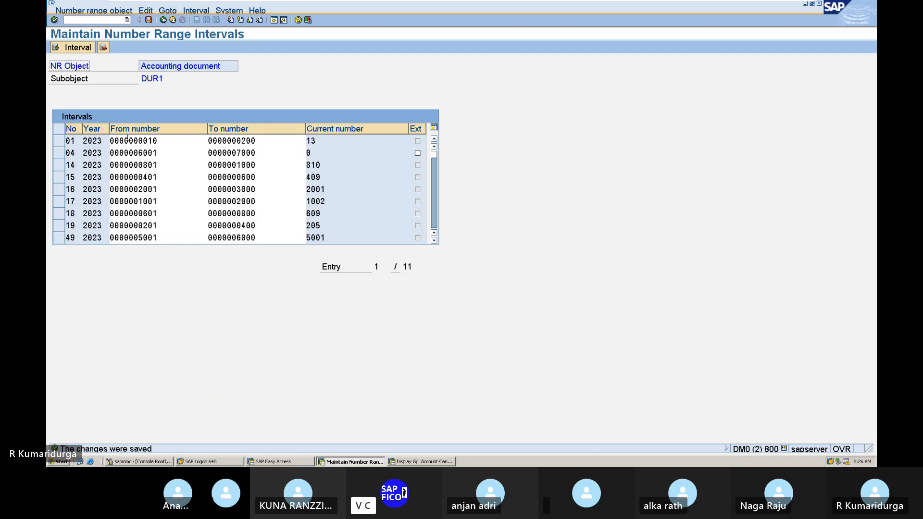
Reopen the company code selection for depreciation posting rules with transaction OAYR.
click(88, 20)
text(/NO)
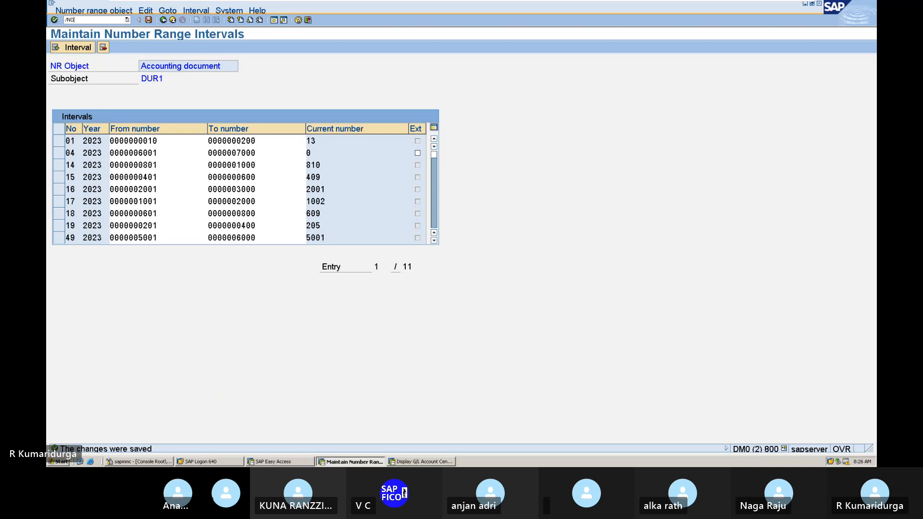
text(AYR)
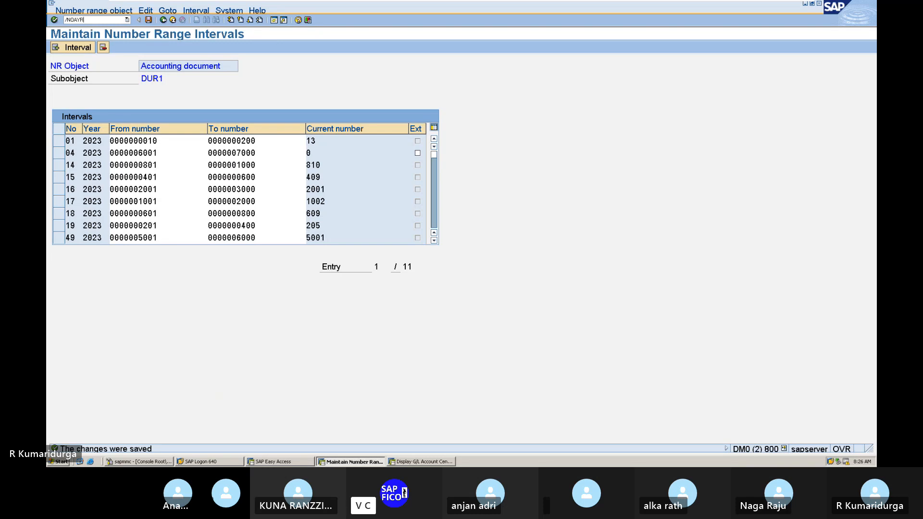
key(Return)
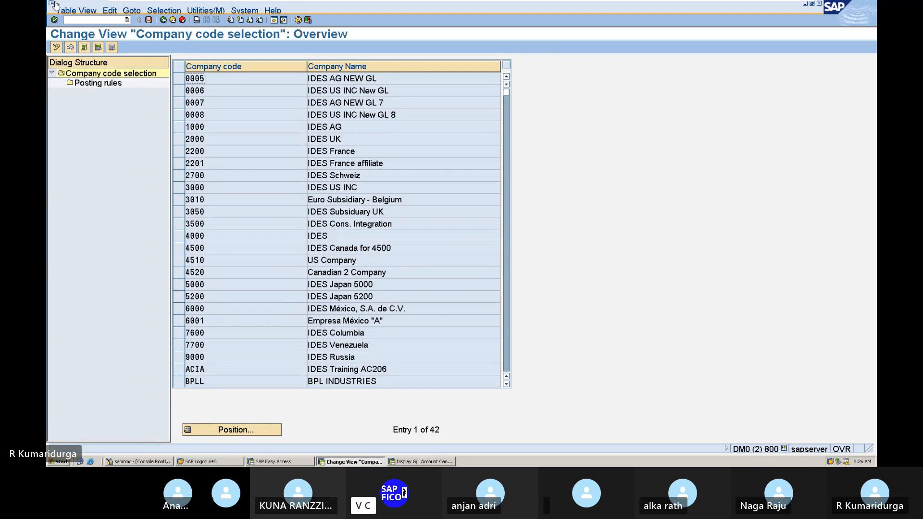
Open the company code selection for rounding specifications by transaction code and dismiss the message log and notice.
click(73, 21)
text(/NDA)
key(BackSpace)
key(BackSpace)
key(BackSpace)
key(BackSpace)
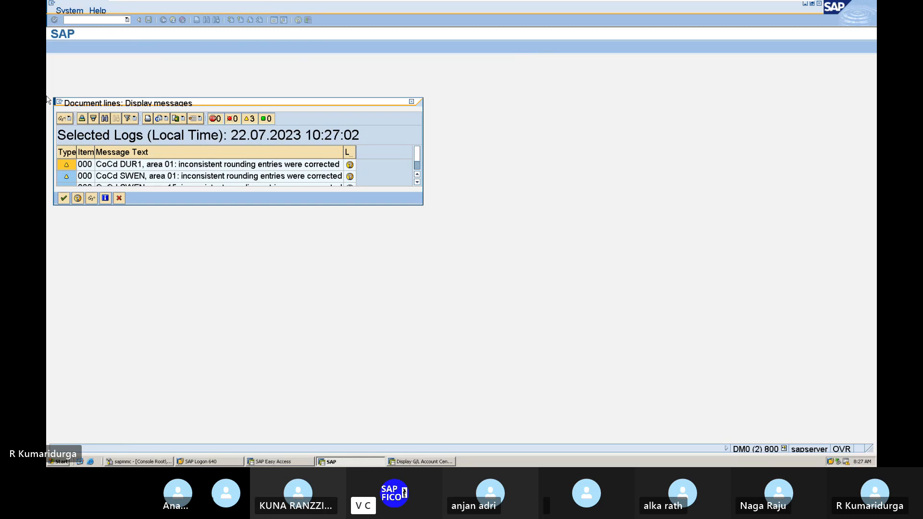
click(63, 198)
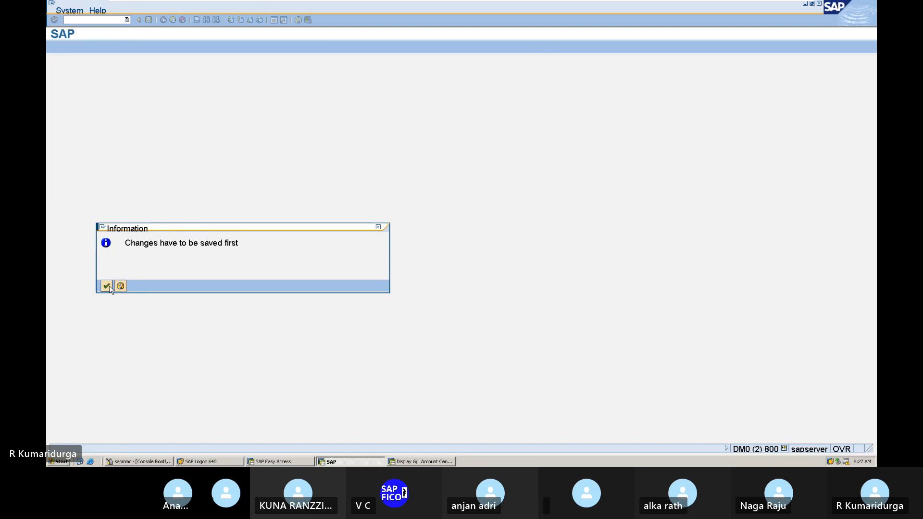
click(108, 287)
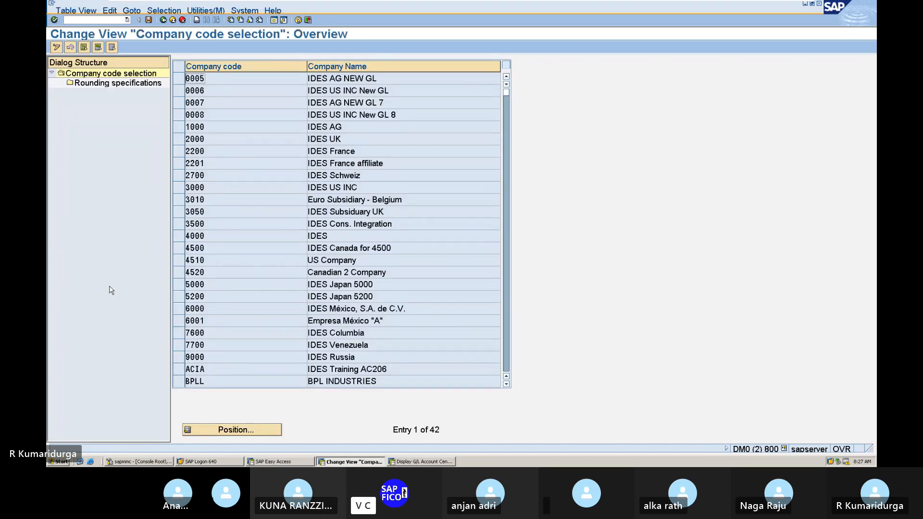
Locate company code DUR1 in the company code list and open its rounding specifications.
click(263, 429)
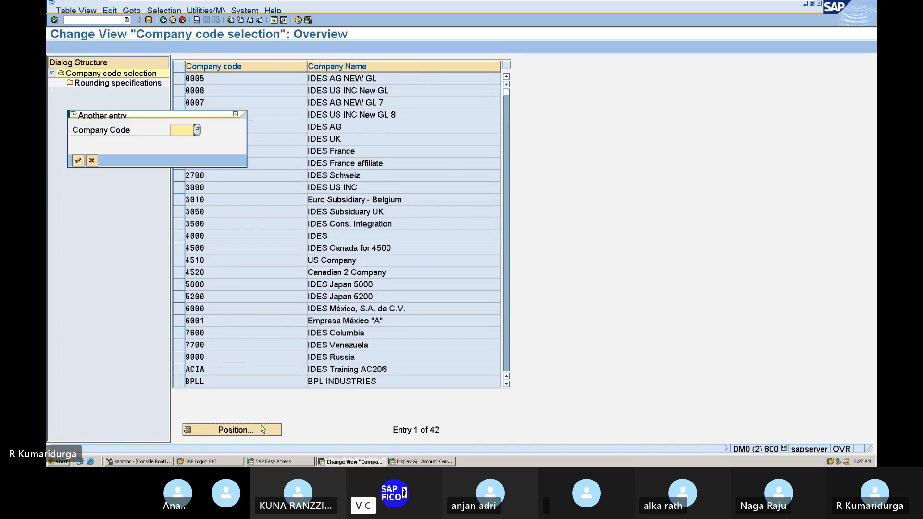
text(DUR1)
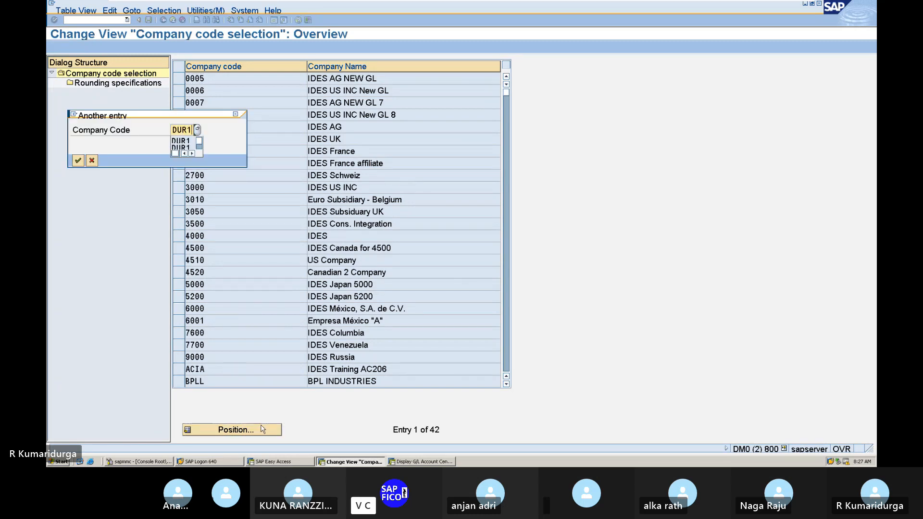
key(Return)
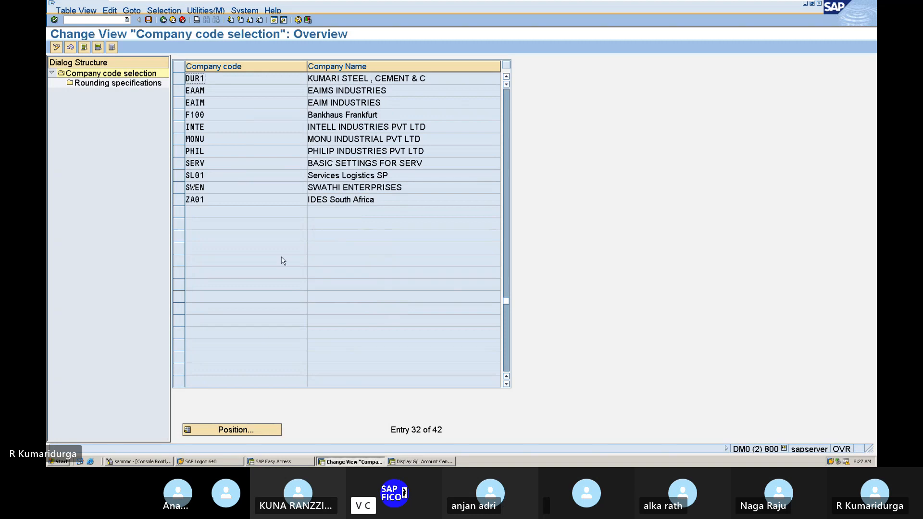
click(181, 80)
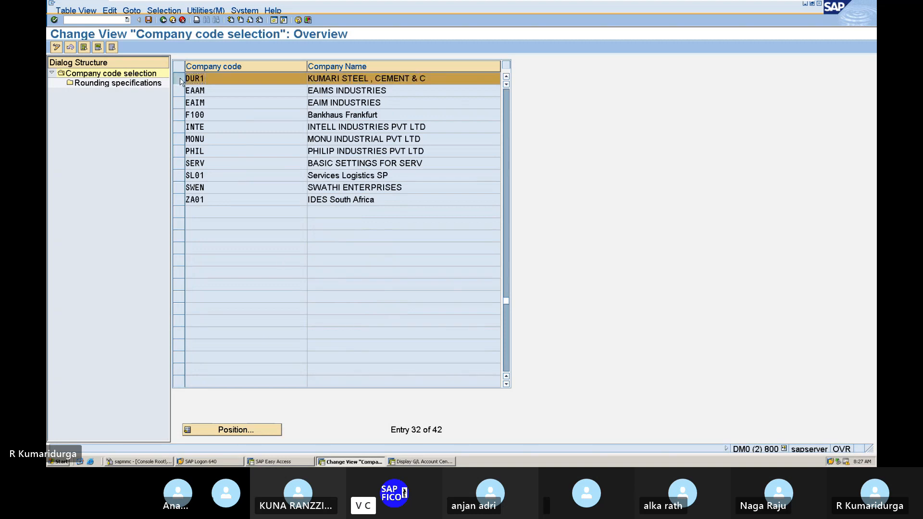
double_click(121, 84)
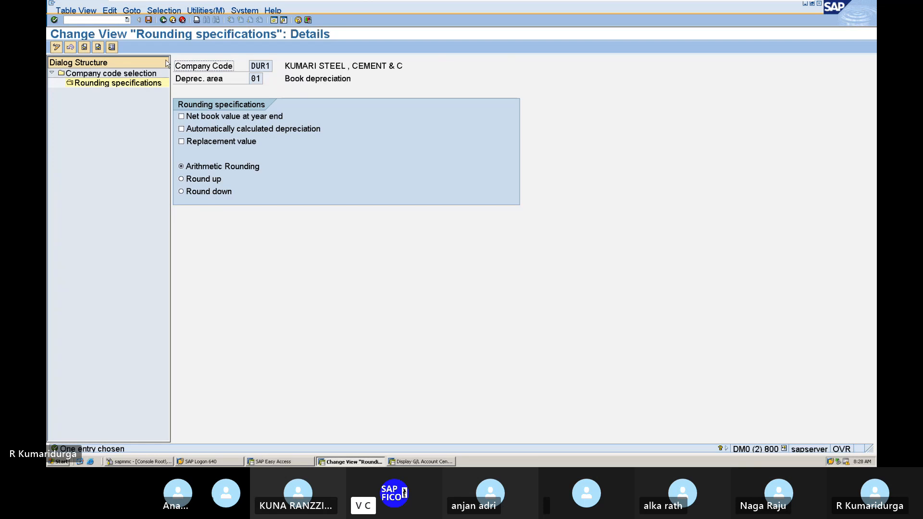
Enable rounding of automatically calculated depreciation for depreciation area 01 of DUR1 and save the rounding specifications.
mouse_move(484, 2)
click(181, 129)
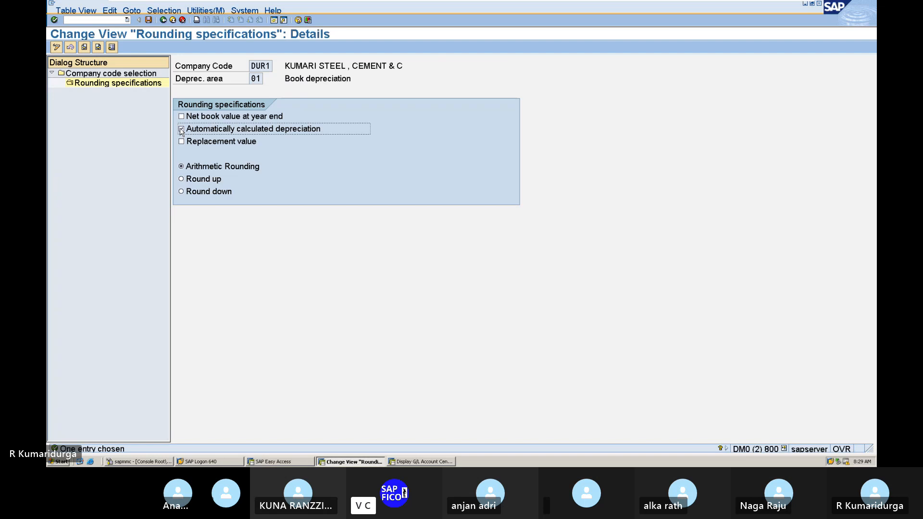
click(147, 21)
key(Return)
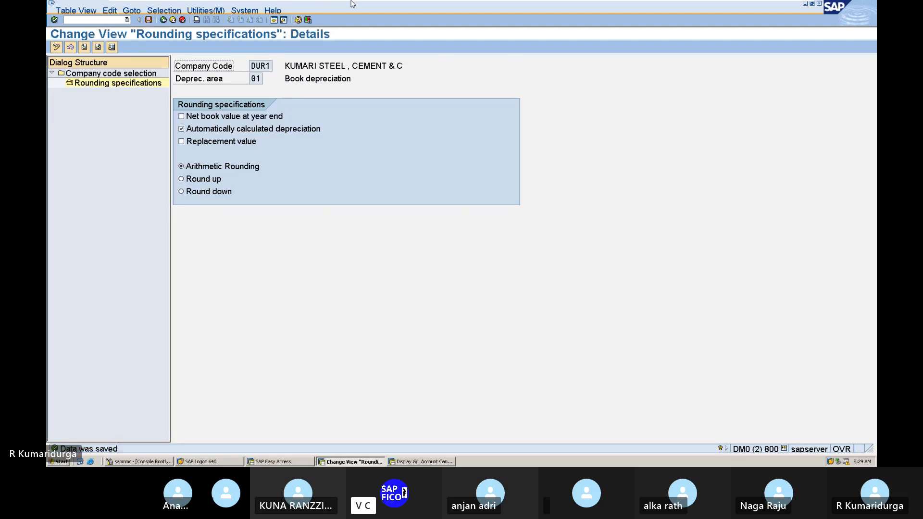
Check the multilevel methods step in the asset accounting notes in Notepad, then return to the SAP session.
mouse_move(353, 3)
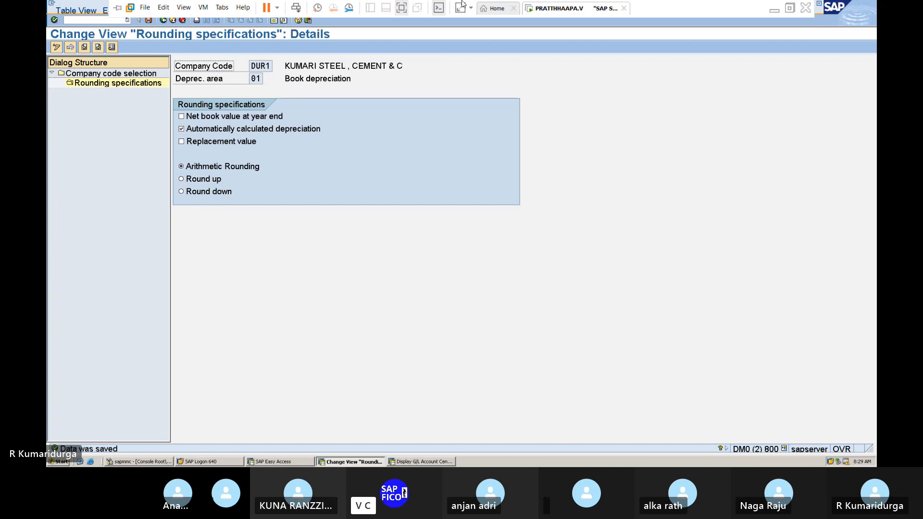
click(772, 11)
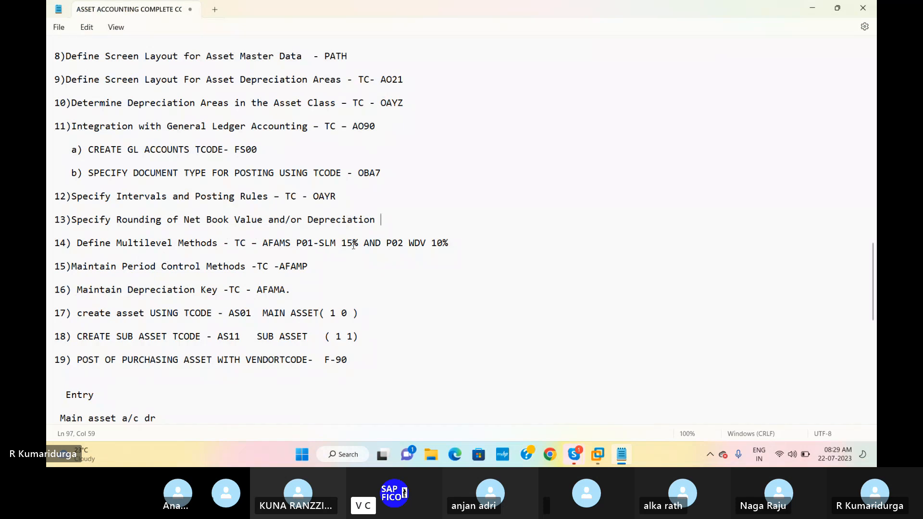
click(500, 241)
mouse_move(598, 456)
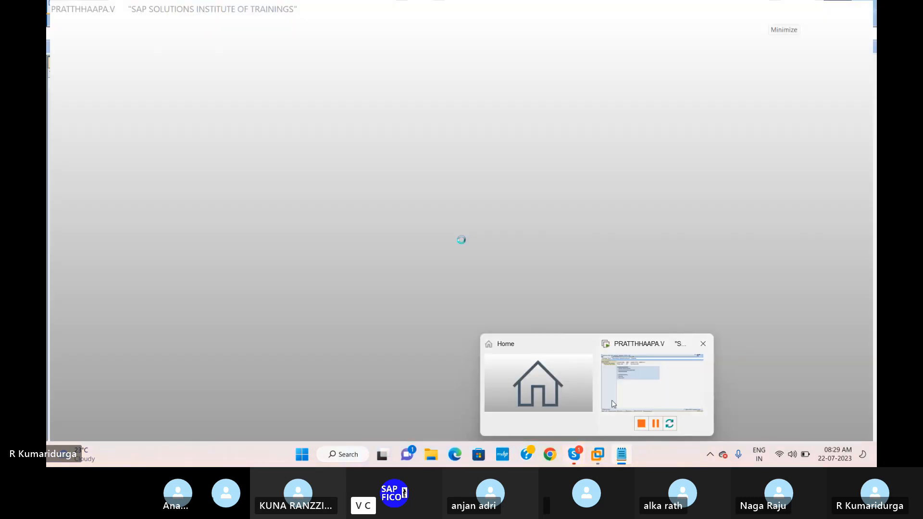
click(614, 403)
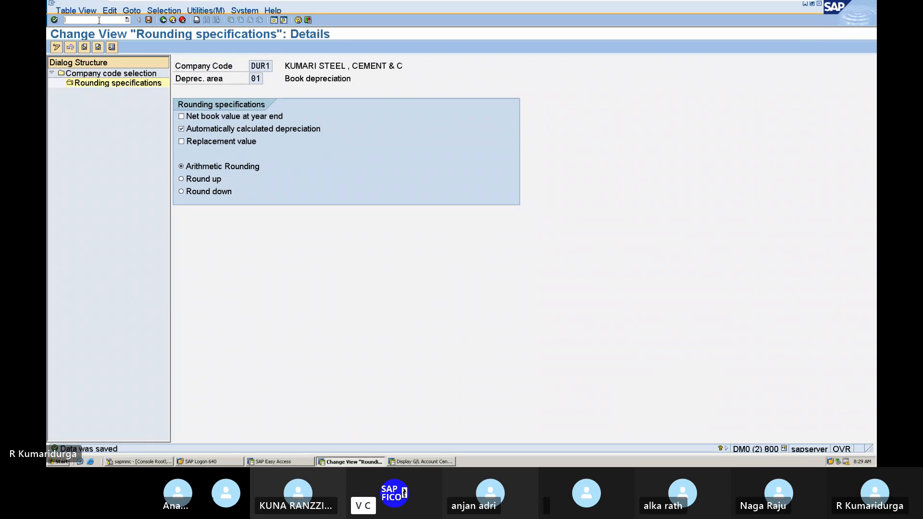
Open the multilevel method overview for chart of depreciation DUCD with transaction AFAMS.
text(/NAF)
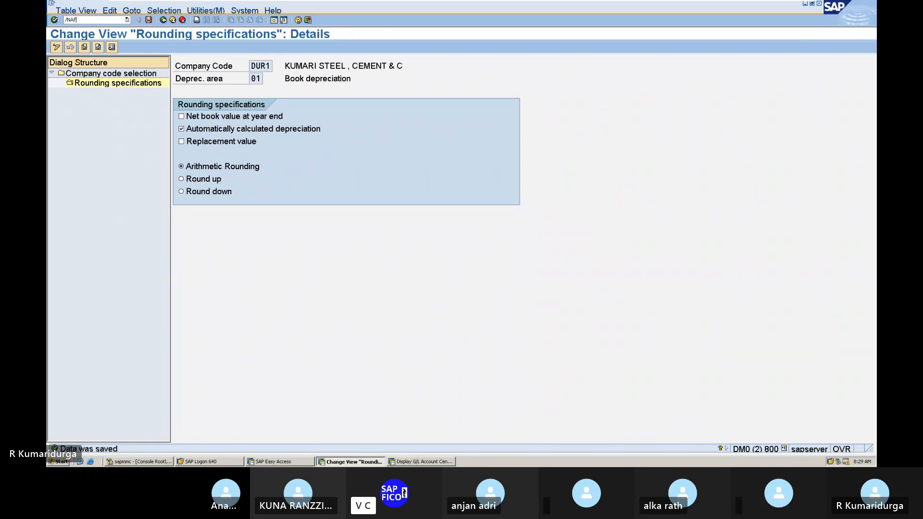
text(AMS)
key(Return)
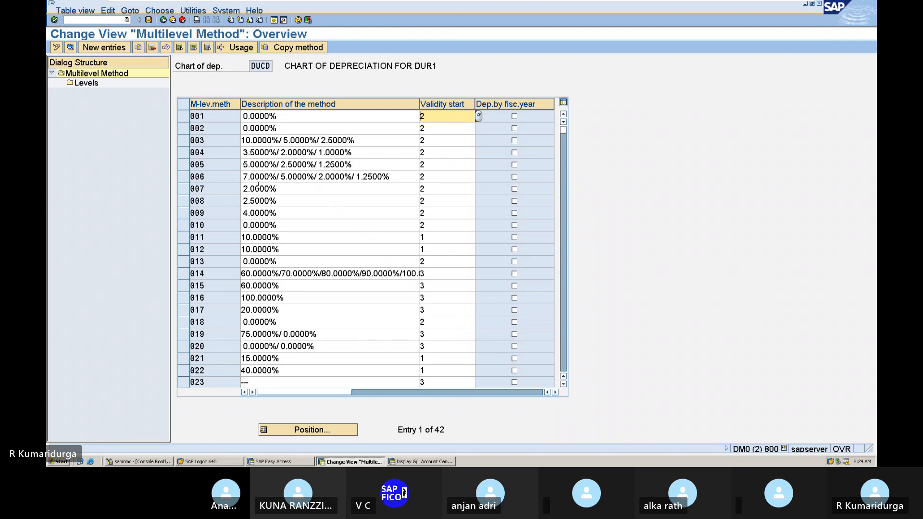
click(337, 303)
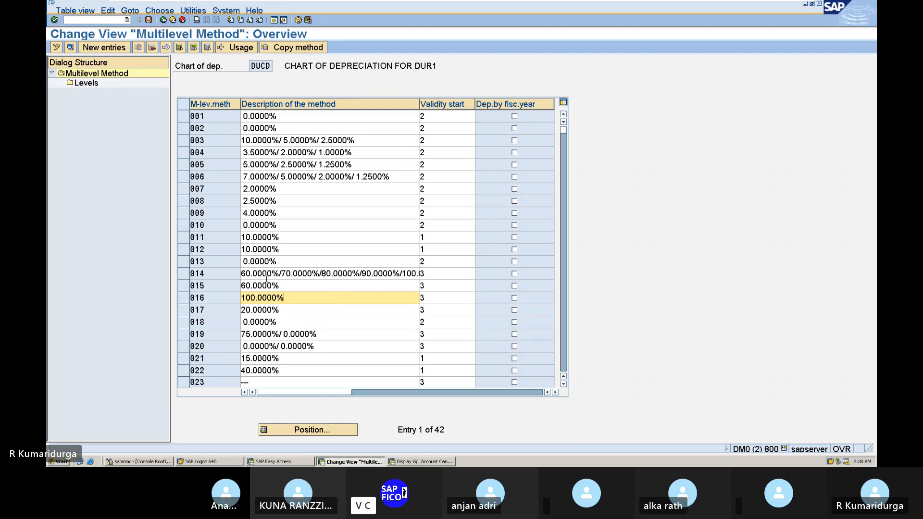
click(312, 236)
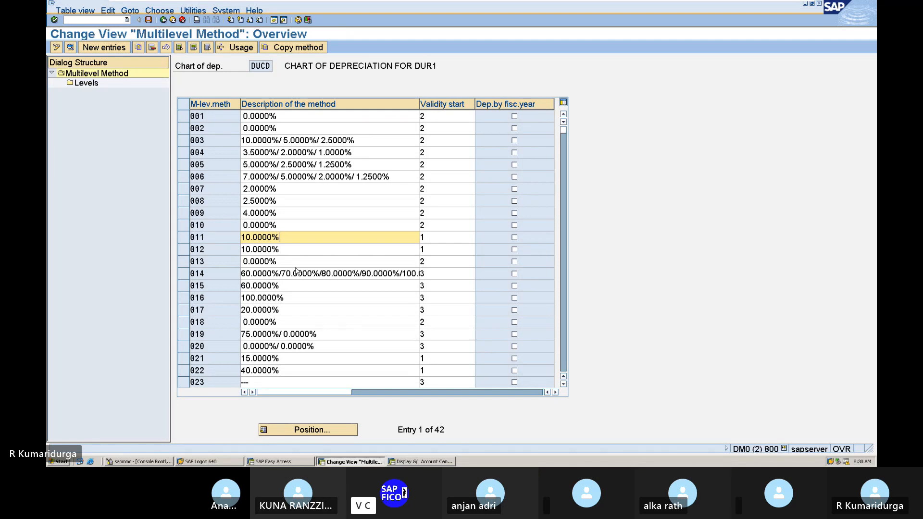
Add multilevel method D01 described as SLM DEPRECIATION 5%, with validity starting from the ordinary depreciation start date.
click(122, 48)
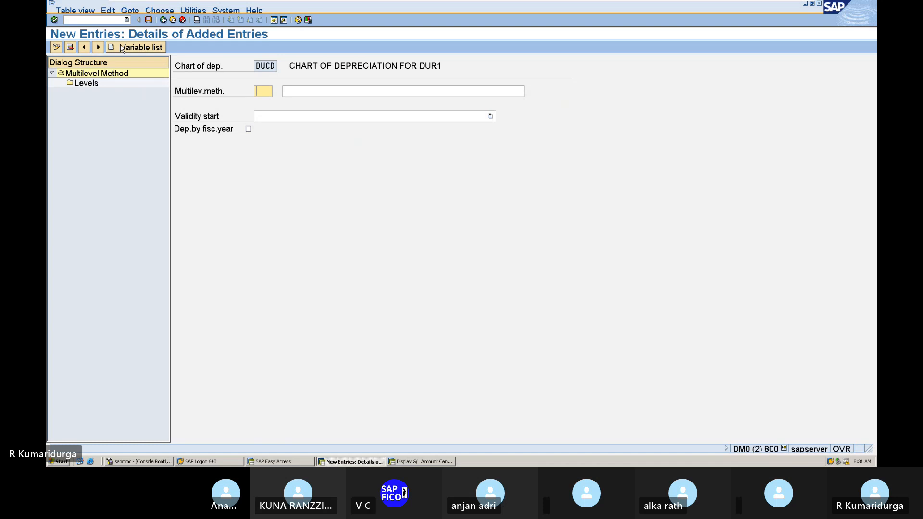
text(D01)
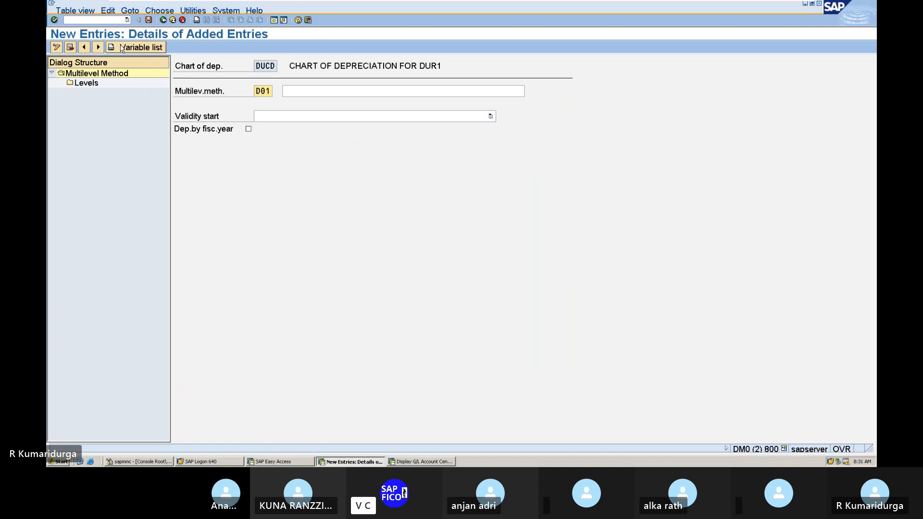
key(Tab)
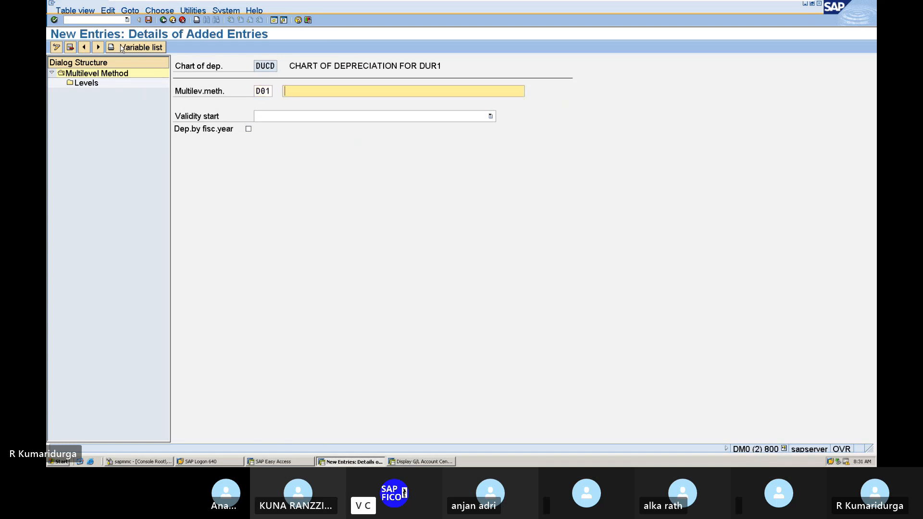
text(ST)
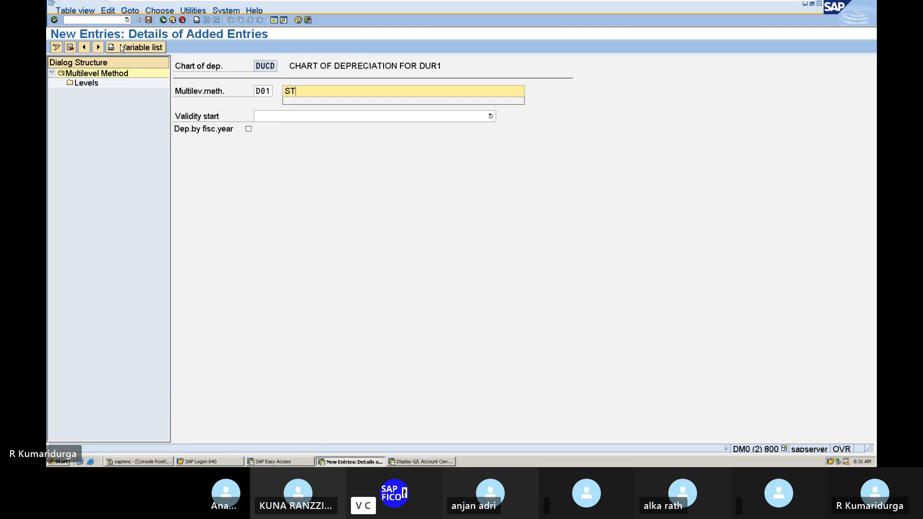
text(RIGHT LINE)
key(BackSpace)
key(BackSpace)
key(BackSpace)
key(BackSpace)
key(BackSpace)
key(BackSpace)
key(BackSpace)
key(BackSpace)
key(BackSpace)
key(BackSpace)
key(BackSpace)
text(LM DEP)
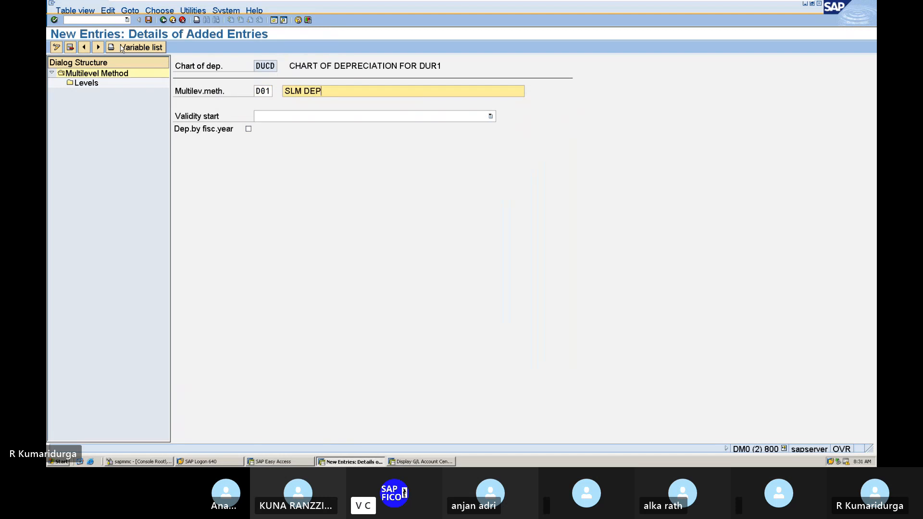
text(RECIATION 5%)
click(268, 119)
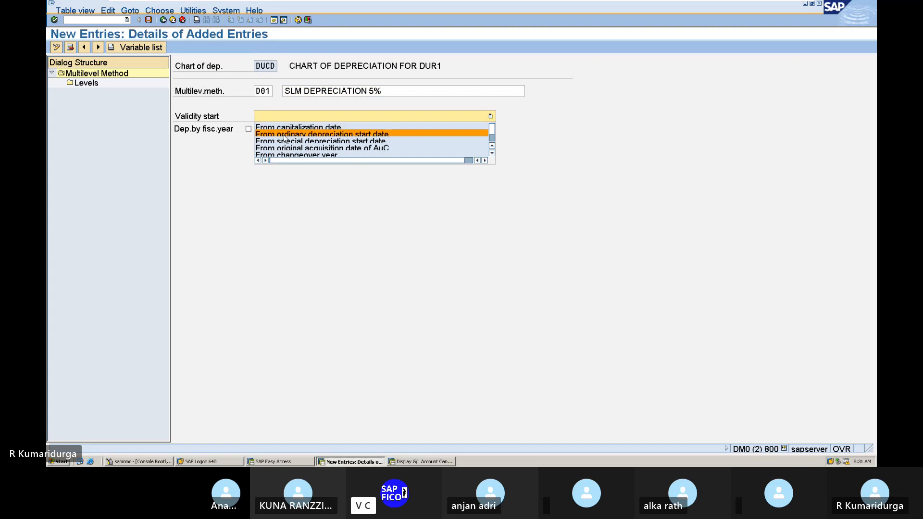
click(285, 135)
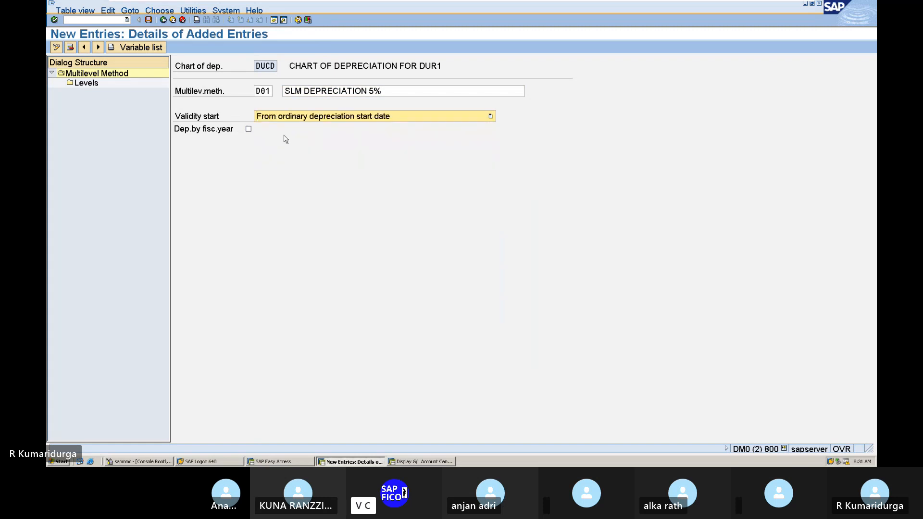
Start a new level for method D01 with acquisition year 2023, year 999 and period 5.
double_click(85, 84)
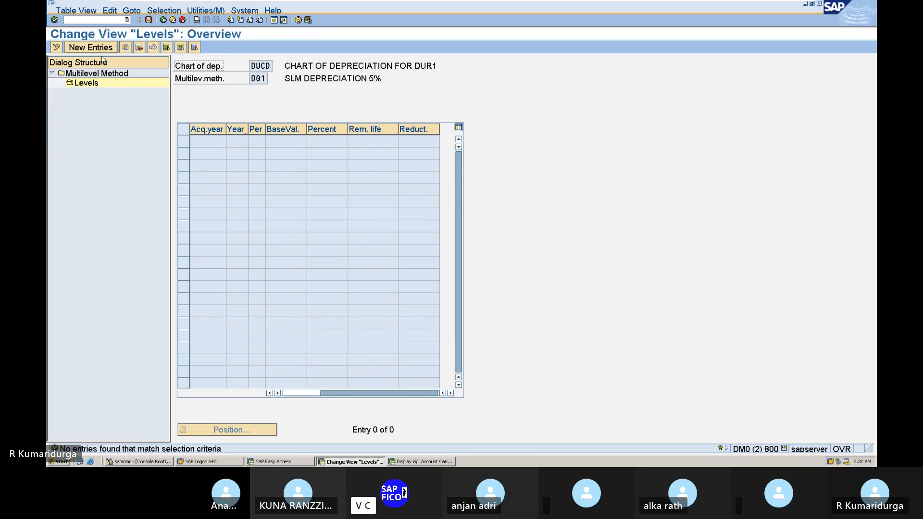
click(106, 50)
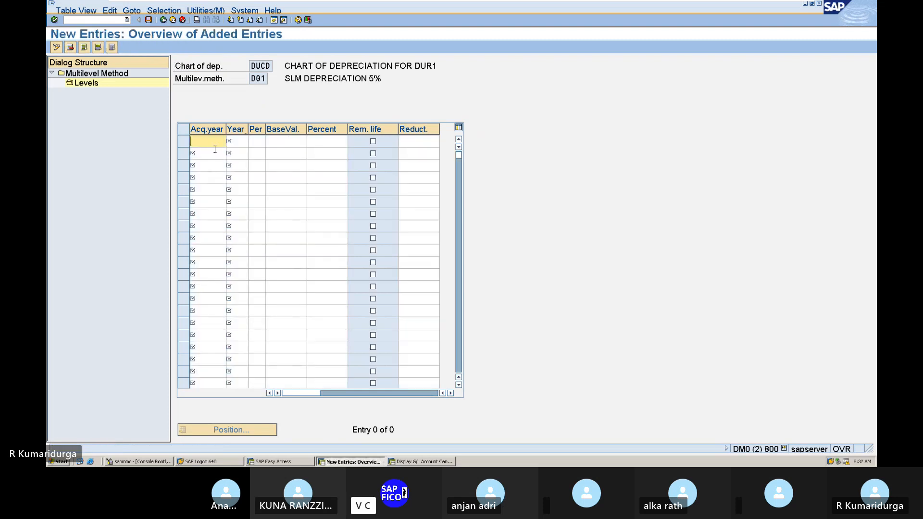
text(2023)
key(Tab)
text(99)
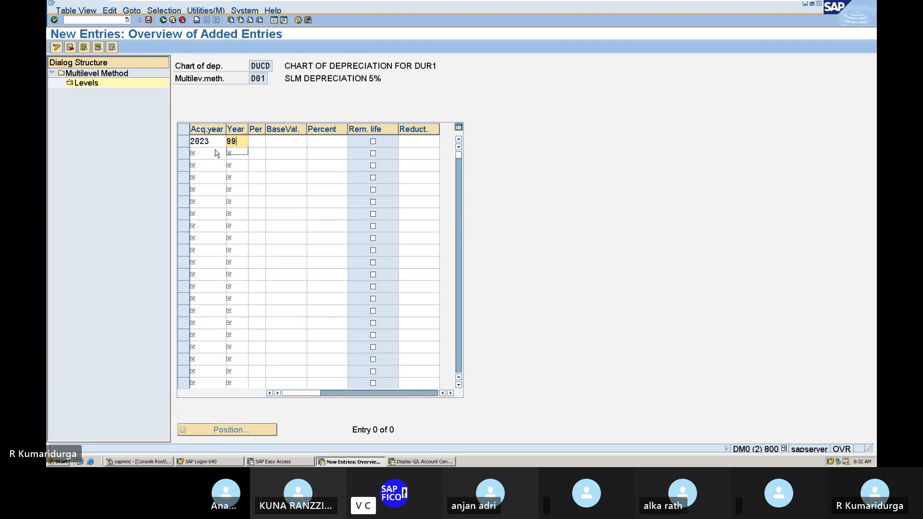
text(9)
key(Tab)
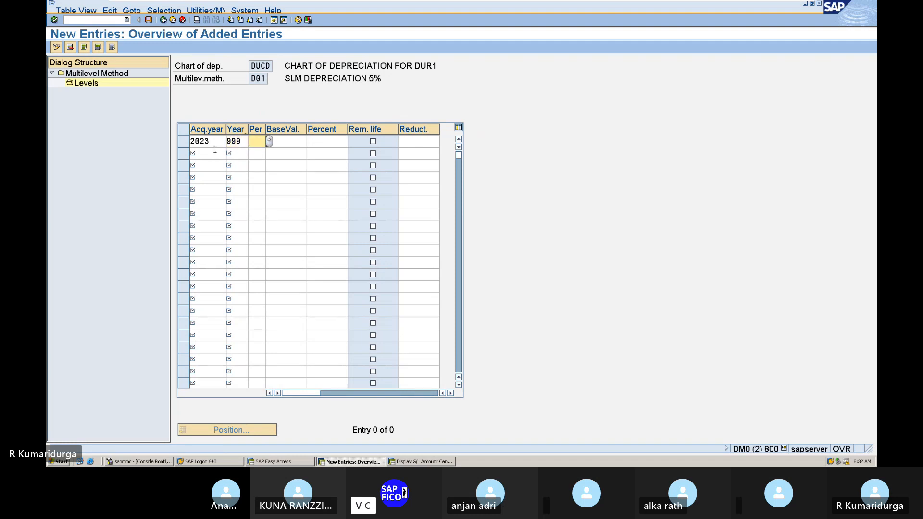
text(5)
key(Tab)
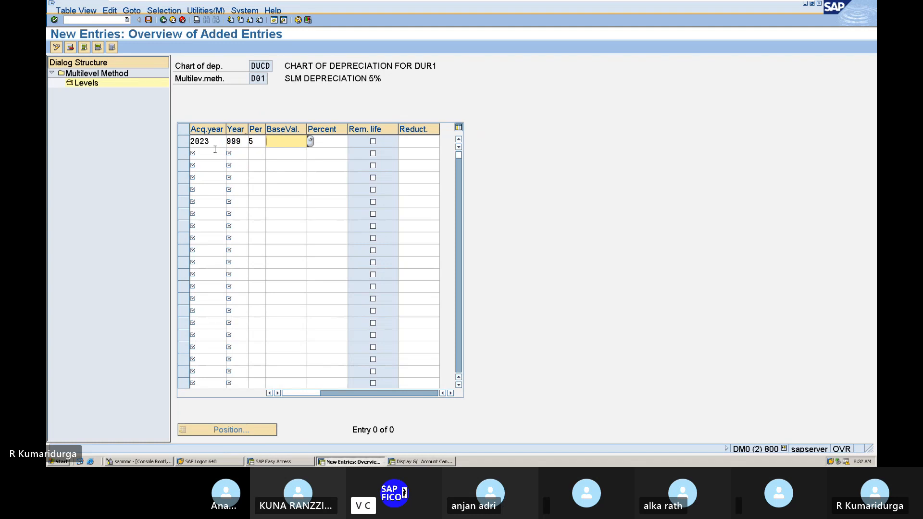
key(Tab)
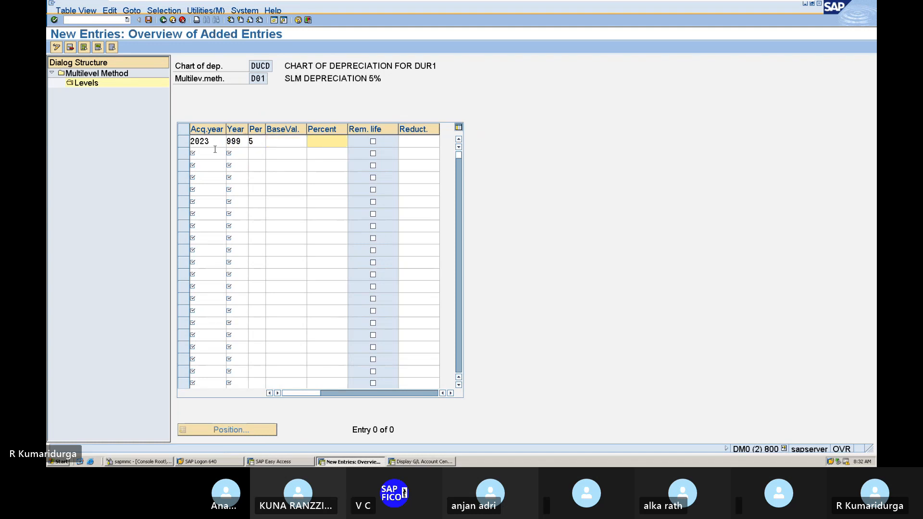
Set the level's period to 12 and percentage to 5, leave remaining life unselected, and confirm the entry.
click(257, 140)
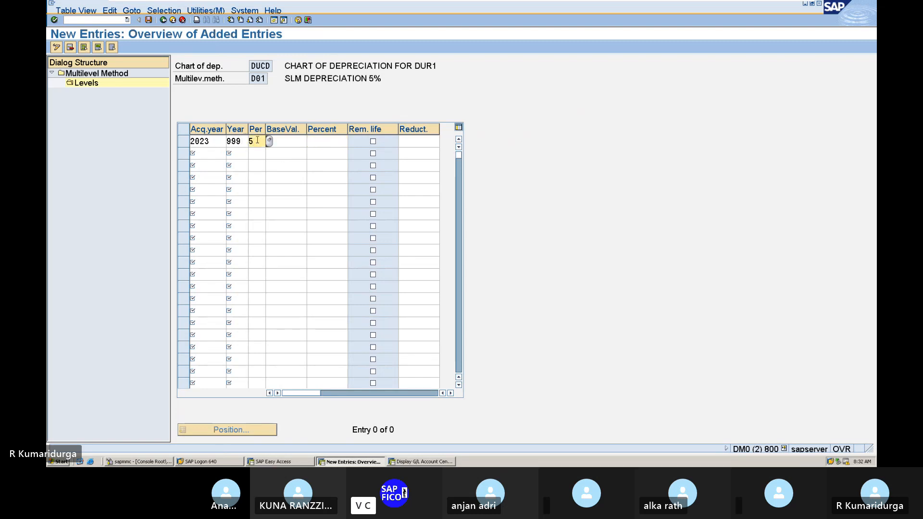
key(BackSpace)
text(12)
key(Tab)
key(Tab)
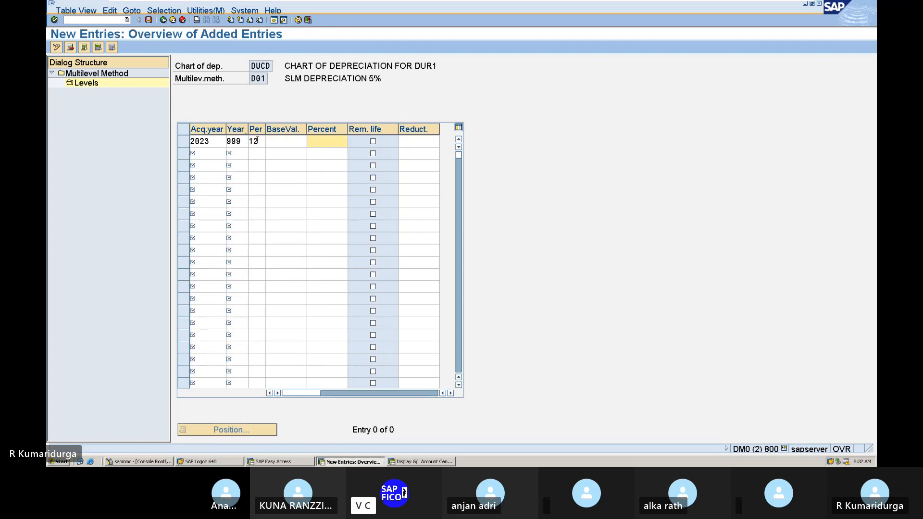
text(5)
click(388, 158)
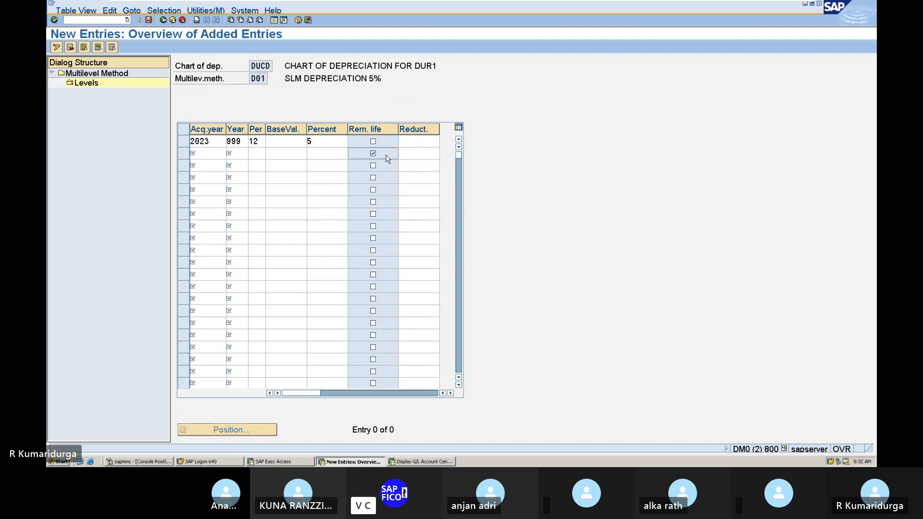
click(373, 154)
key(Return)
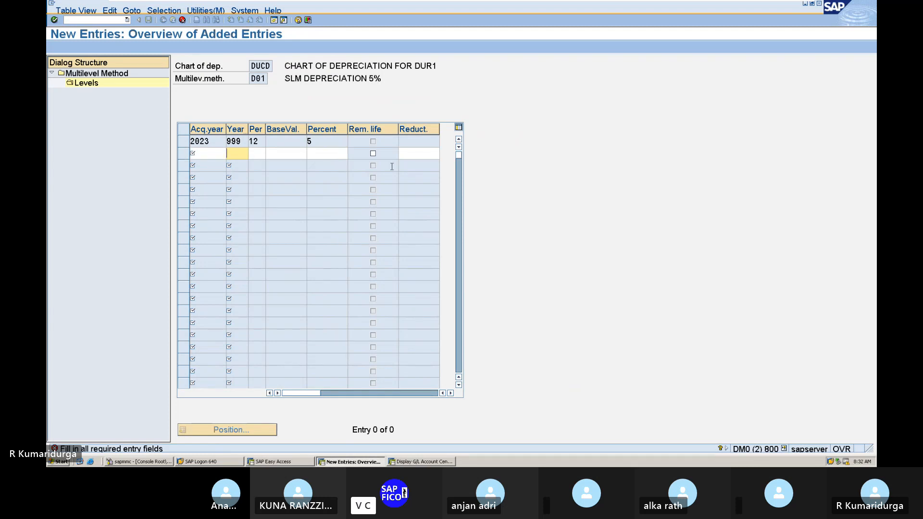
Discard the incomplete second row and set the base value of the D01 level to 01 (Acquisition value).
click(182, 20)
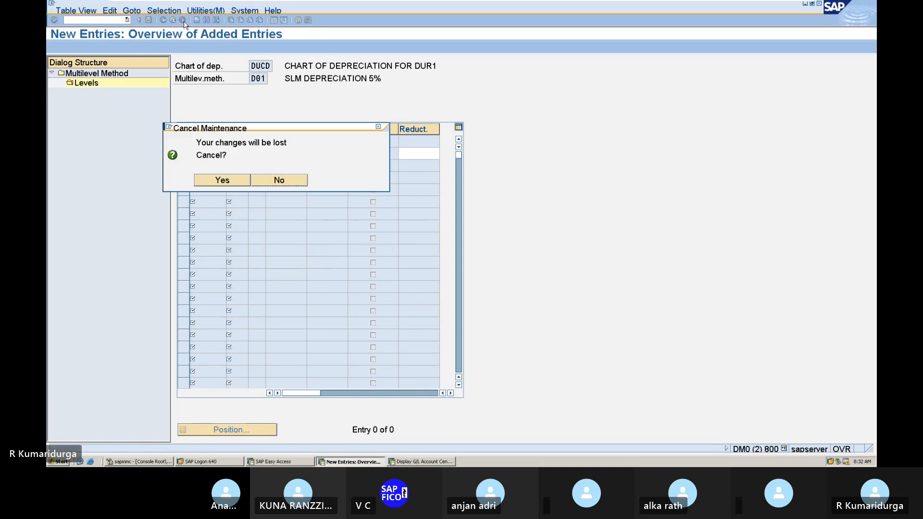
click(223, 181)
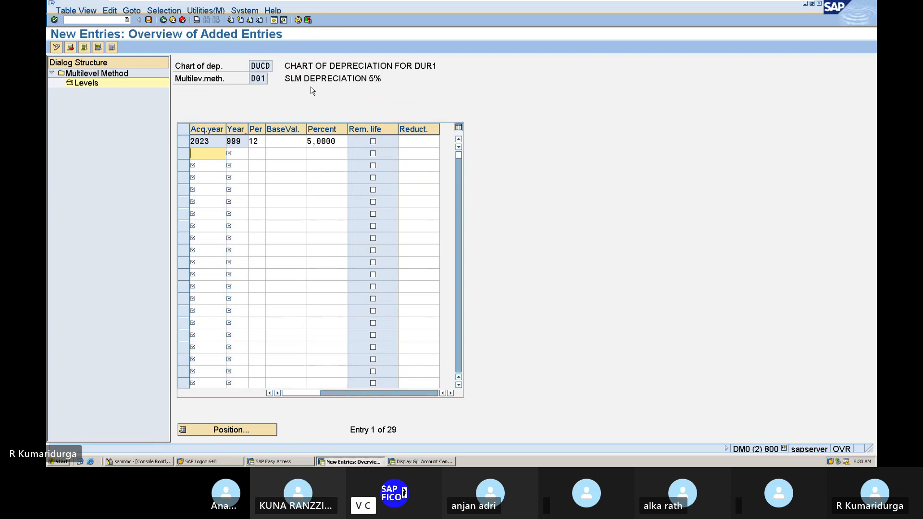
click(285, 142)
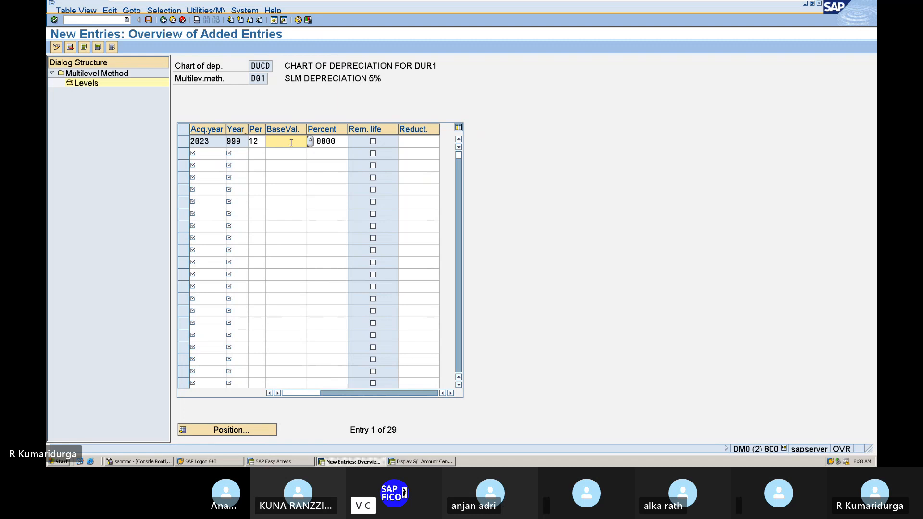
key(Return)
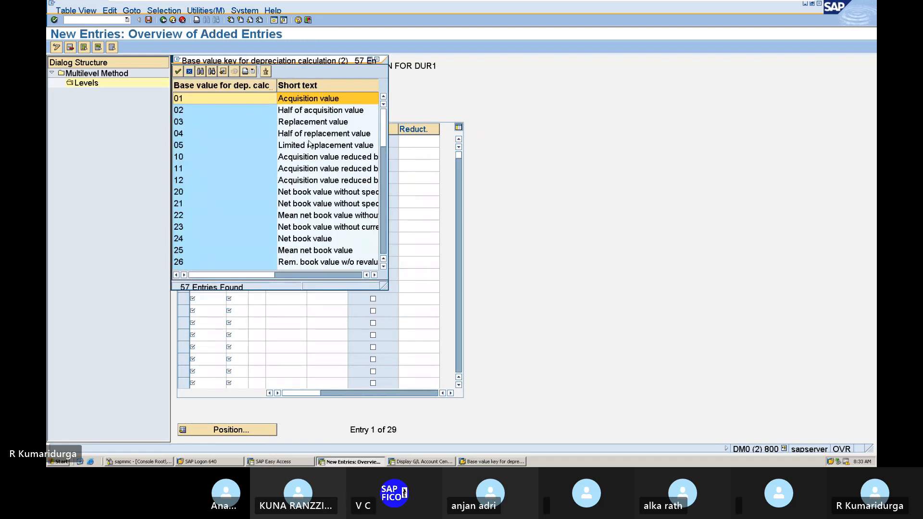
double_click(310, 98)
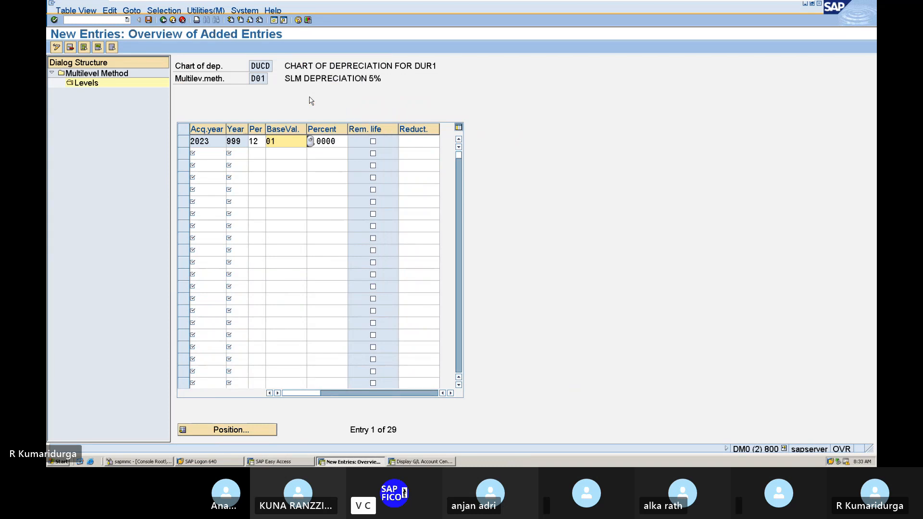
key(Return)
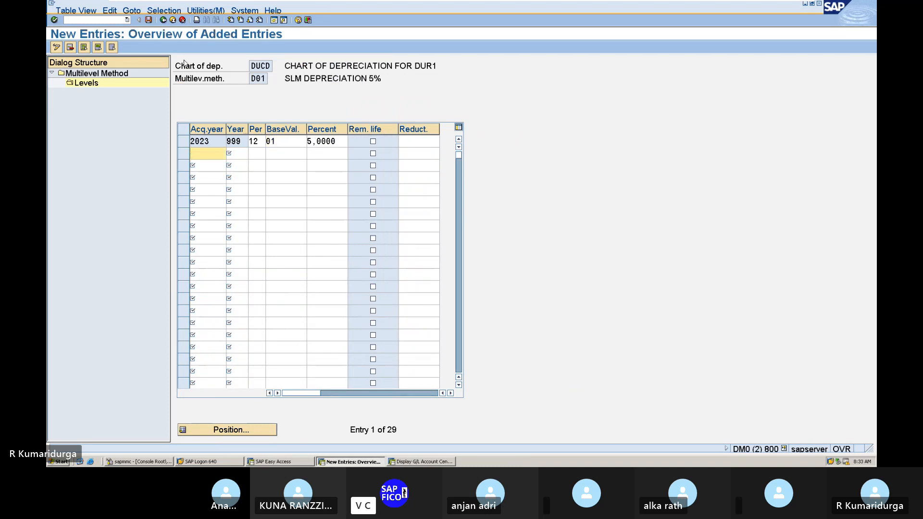
Save the D01 level in the ASSET ACCOUNTING DUR1 customizing request and return to the multilevel method overview.
click(149, 20)
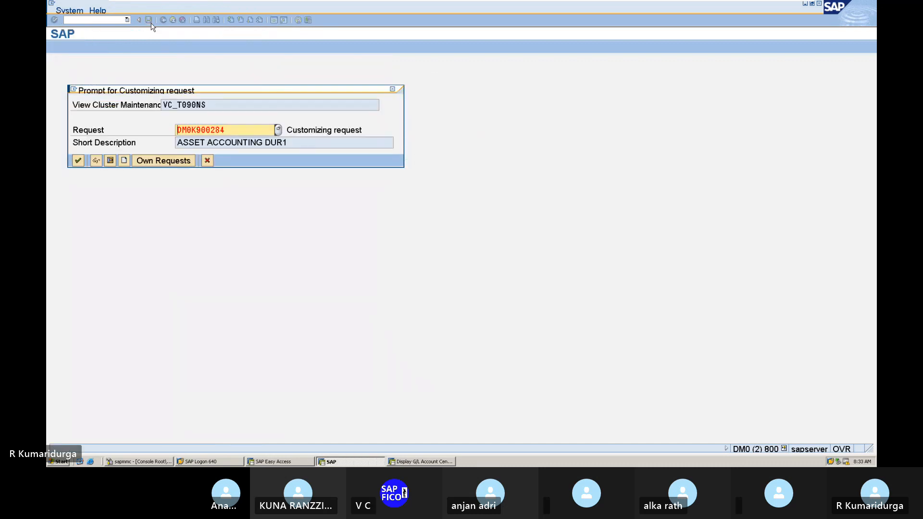
key(Return)
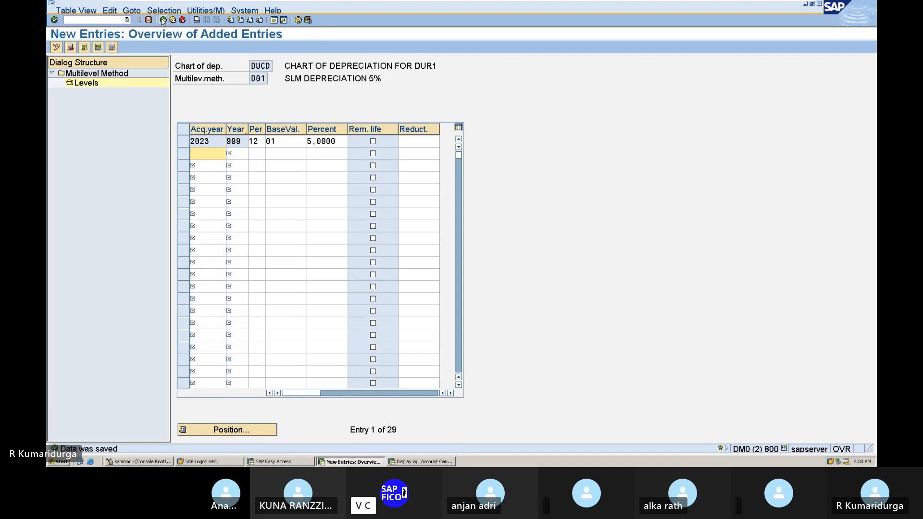
click(163, 21)
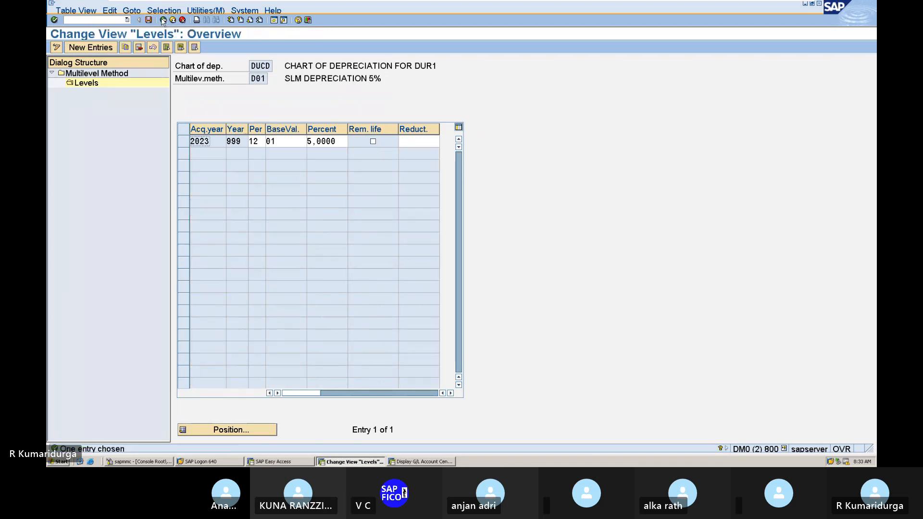
click(163, 21)
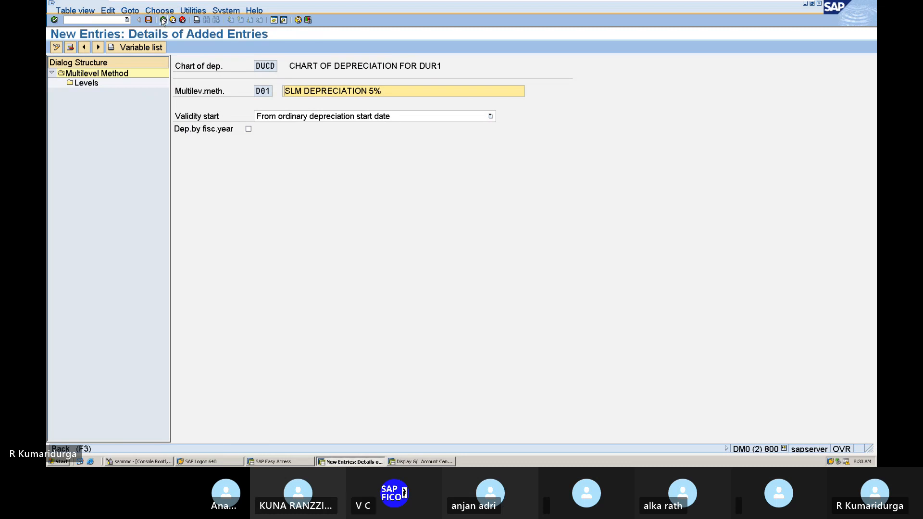
click(163, 20)
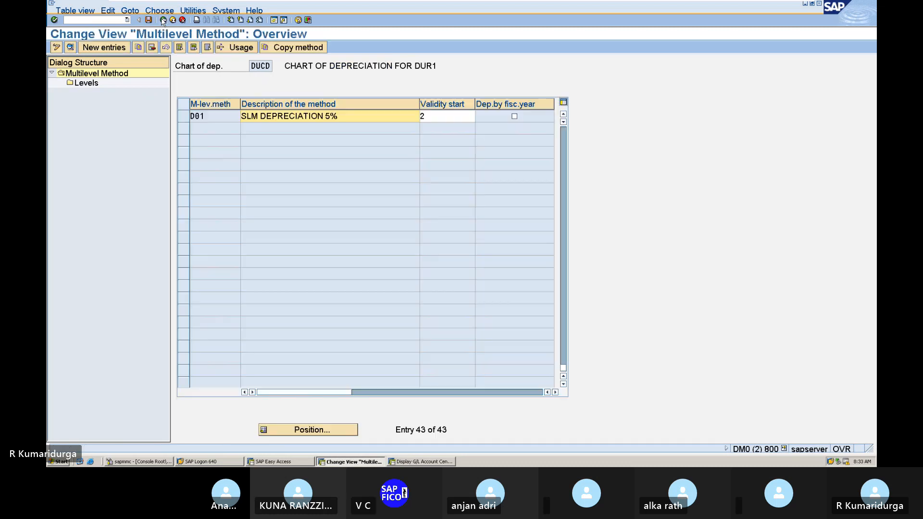
Add multilevel method D02 described as WDV METHOD, with validity starting from the ordinary depreciation start date.
click(104, 48)
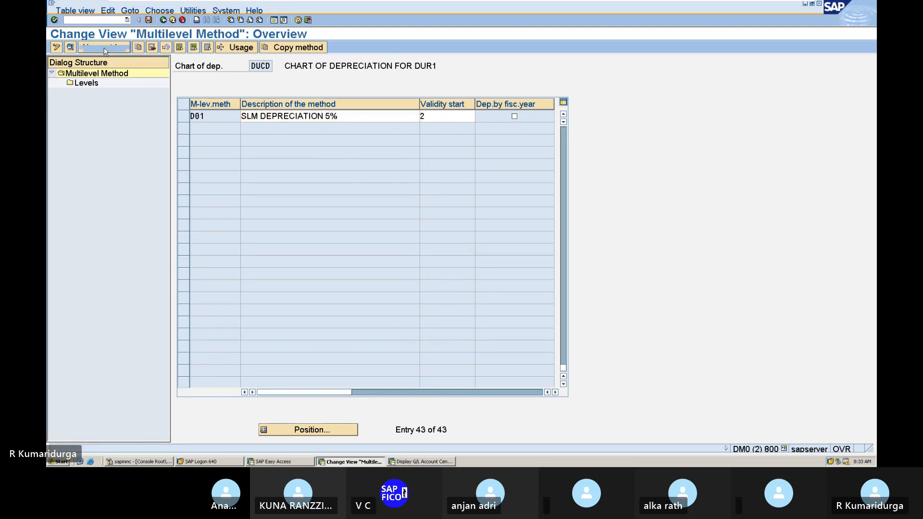
text(D02)
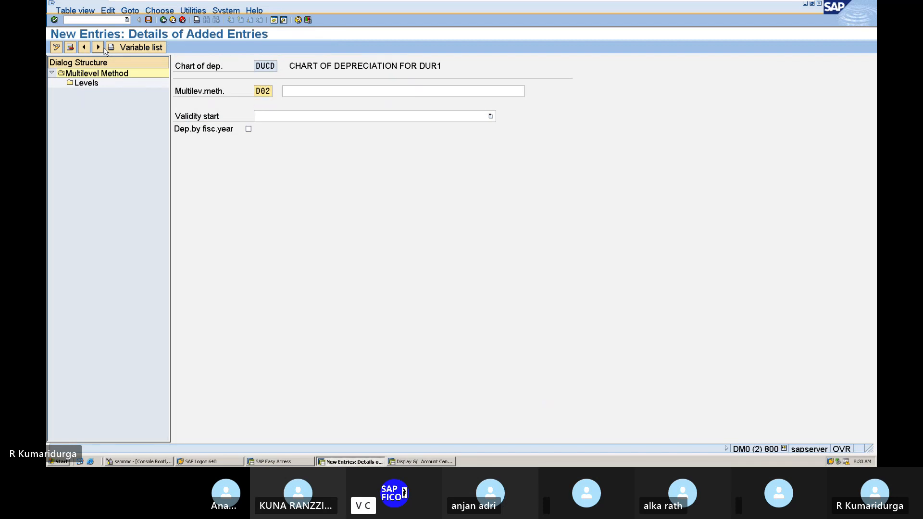
key(Tab)
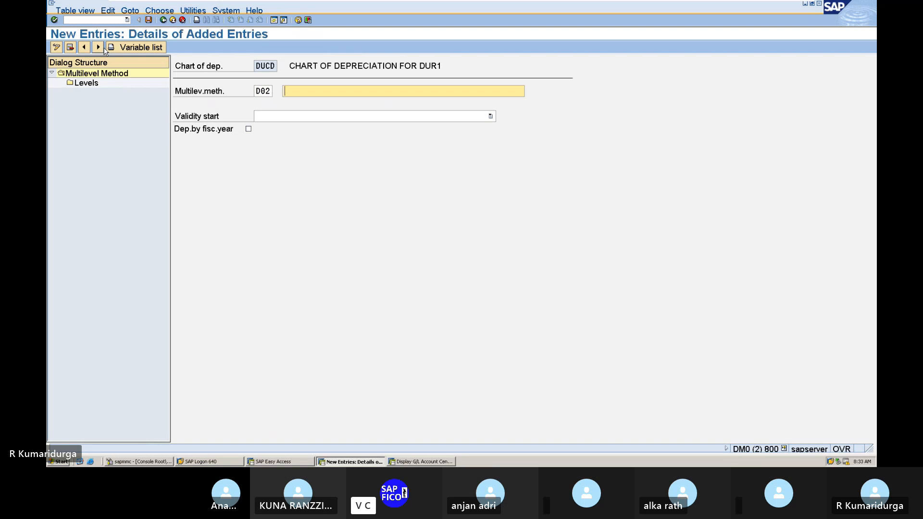
text(WDV METHOD)
click(268, 120)
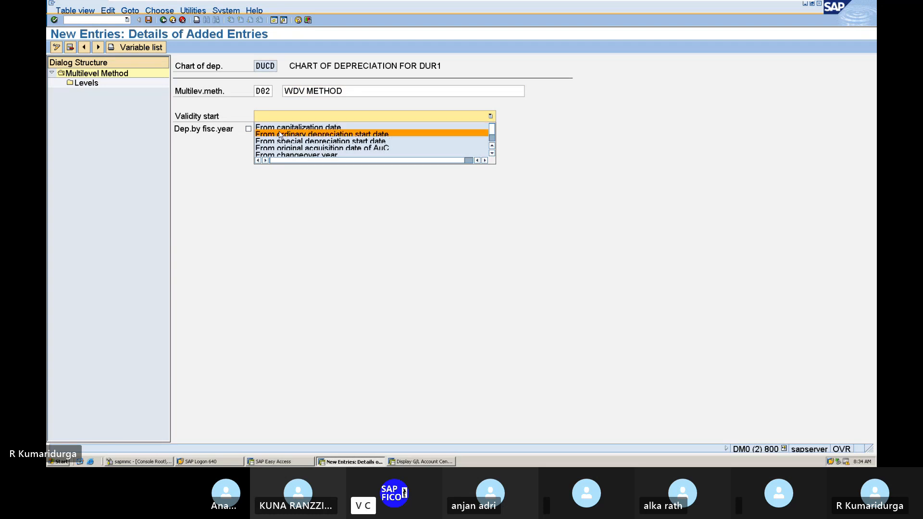
click(280, 135)
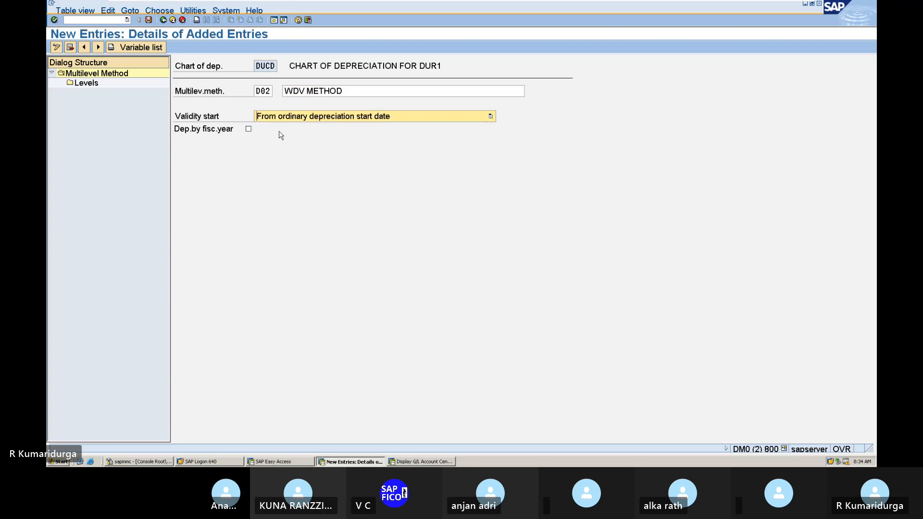
click(342, 91)
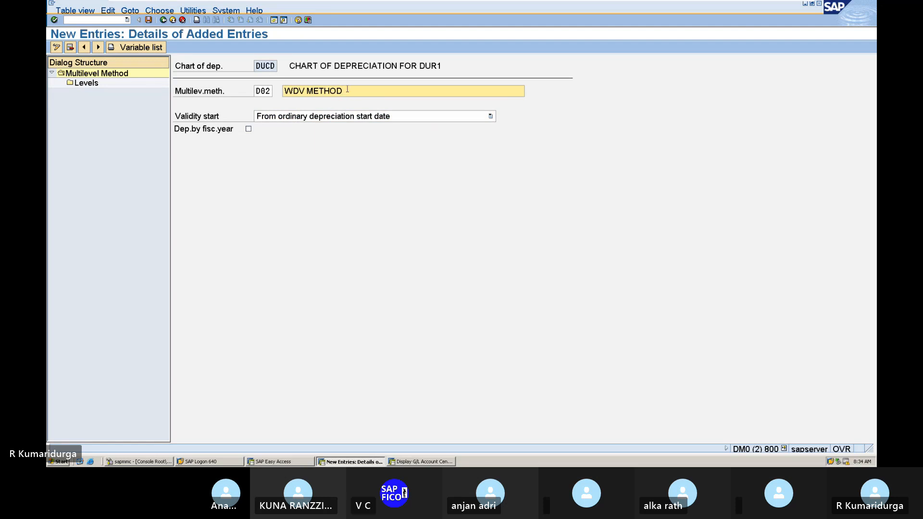
Start a new level for method D02 with acquisition year 2023, year 999 and period 12.
double_click(91, 84)
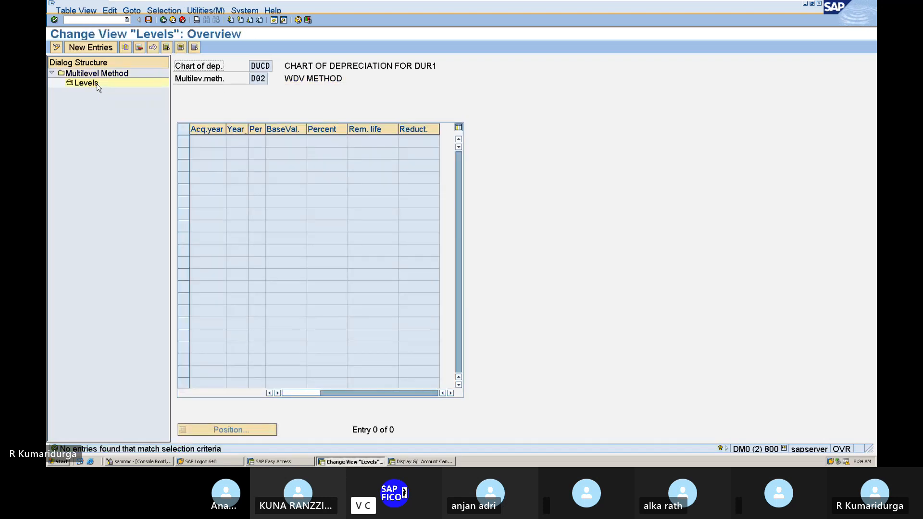
click(87, 47)
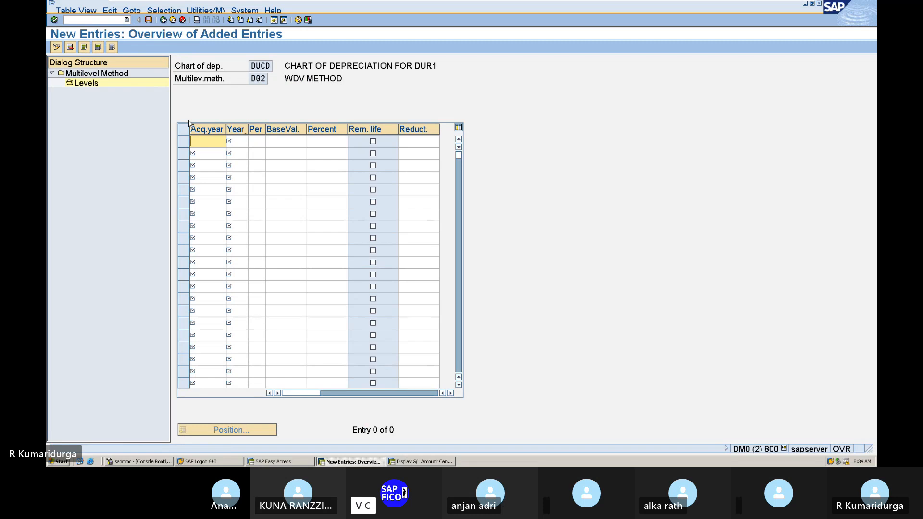
text(2023)
key(Tab)
text(999)
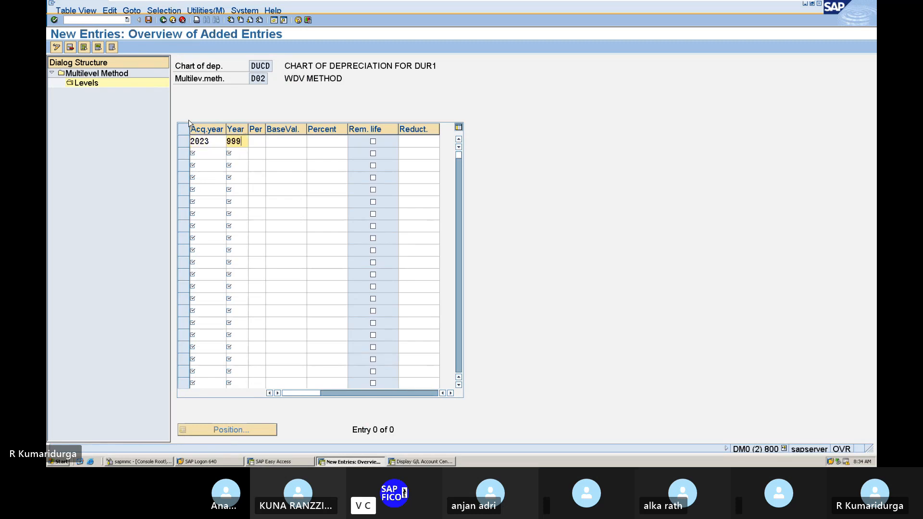
key(Tab)
text(12)
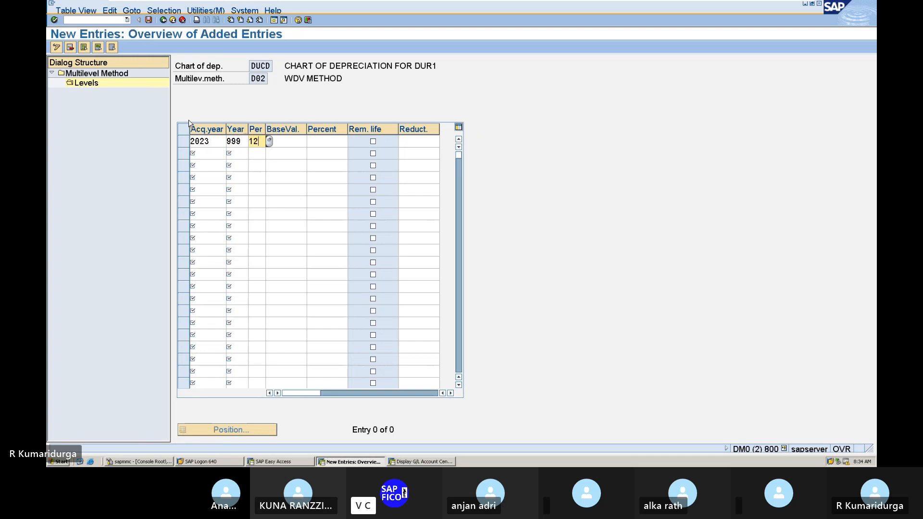
Give the D02 level base value 24 (Net book value) and a percentage of 2, and confirm the entry.
key(Tab)
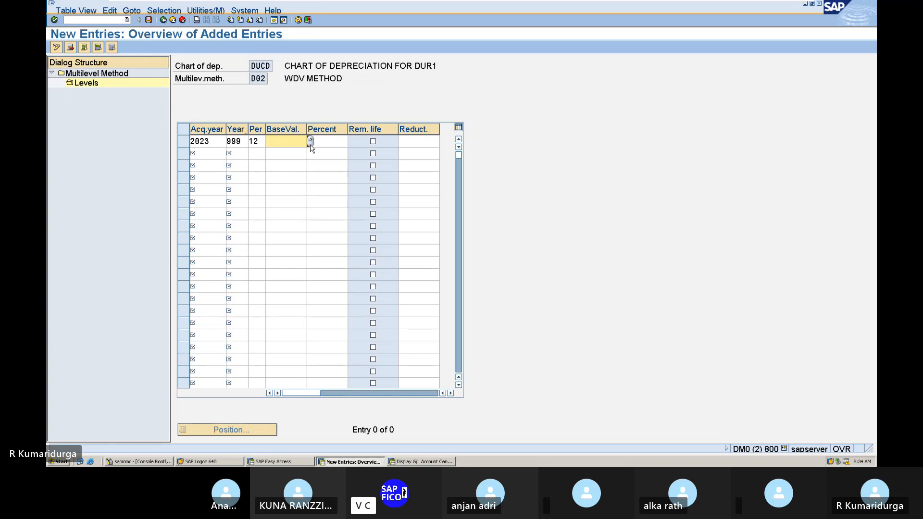
click(310, 142)
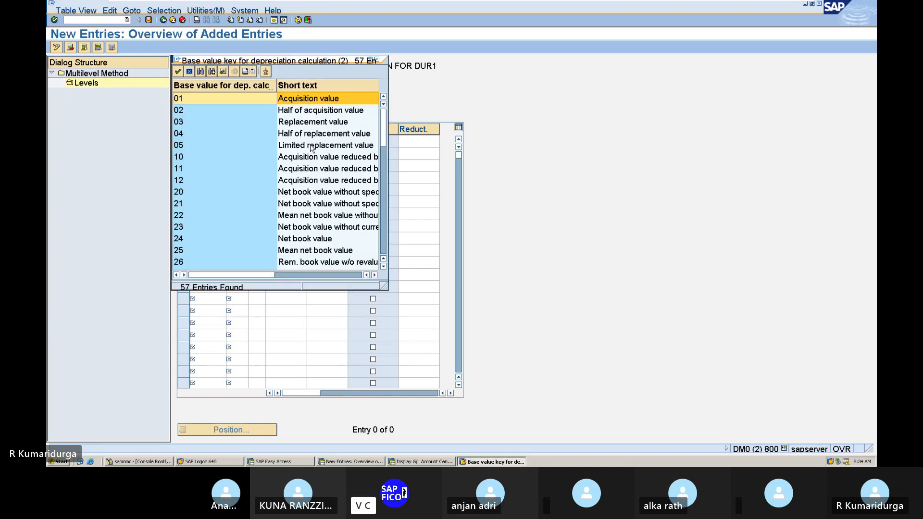
click(315, 196)
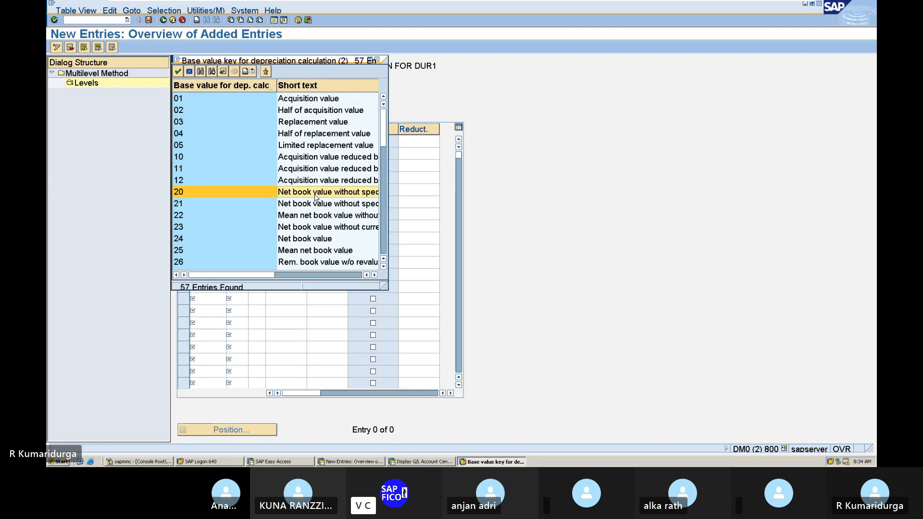
click(309, 243)
double_click(308, 239)
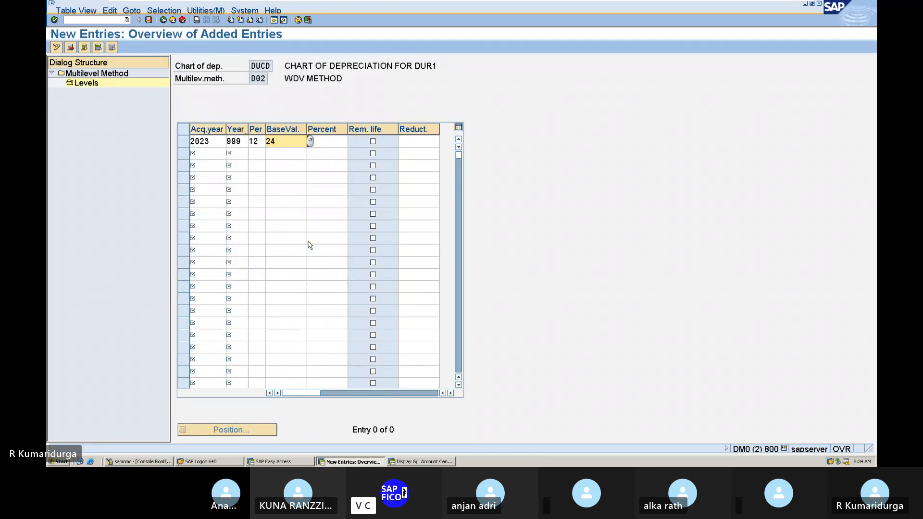
click(329, 142)
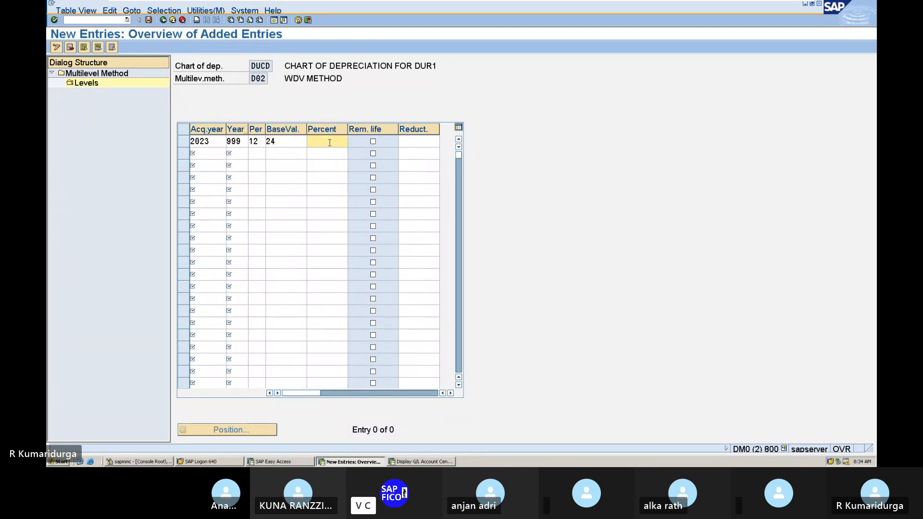
text(2)
key(Return)
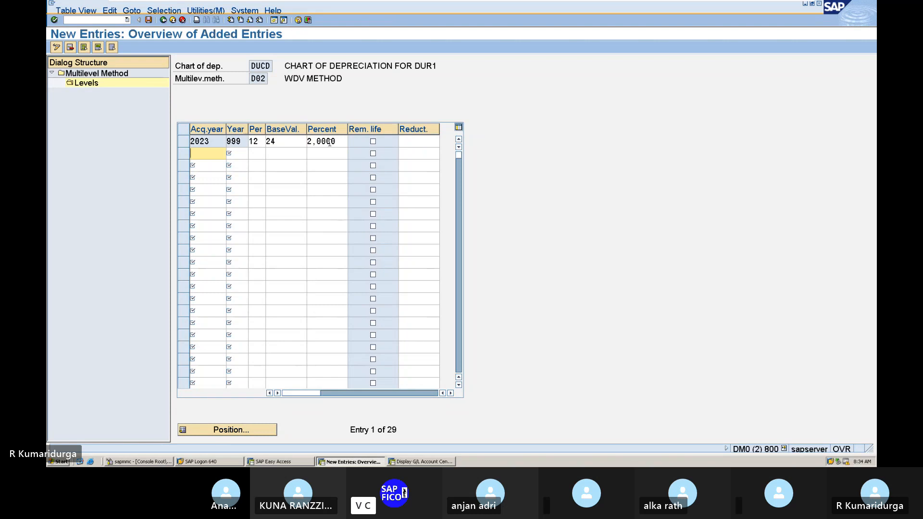
Save the D02 level, then extend the method's description to WDV METHOD 2% and save it.
click(148, 20)
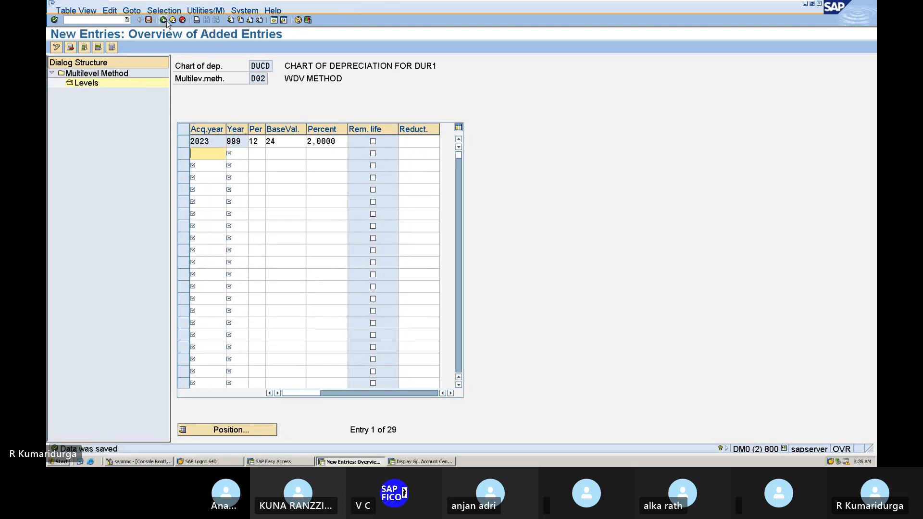
click(166, 22)
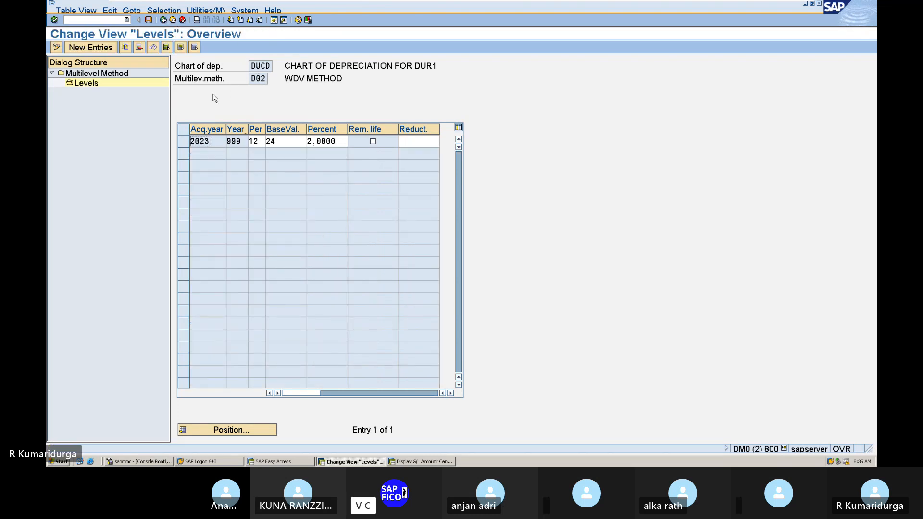
click(163, 20)
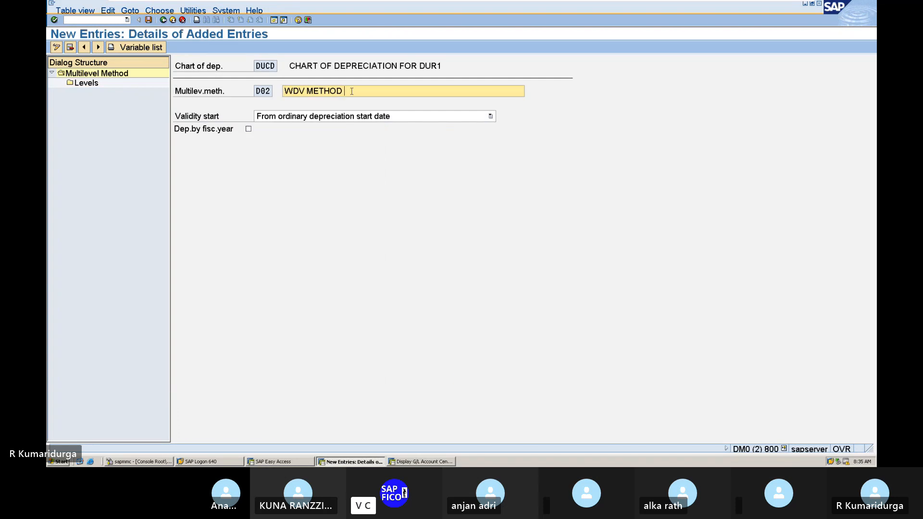
text(2%)
click(148, 20)
Open the period control method overview for chart of depreciation DUCD with transaction AFAMP and check method 001.
click(99, 21)
text(/N)
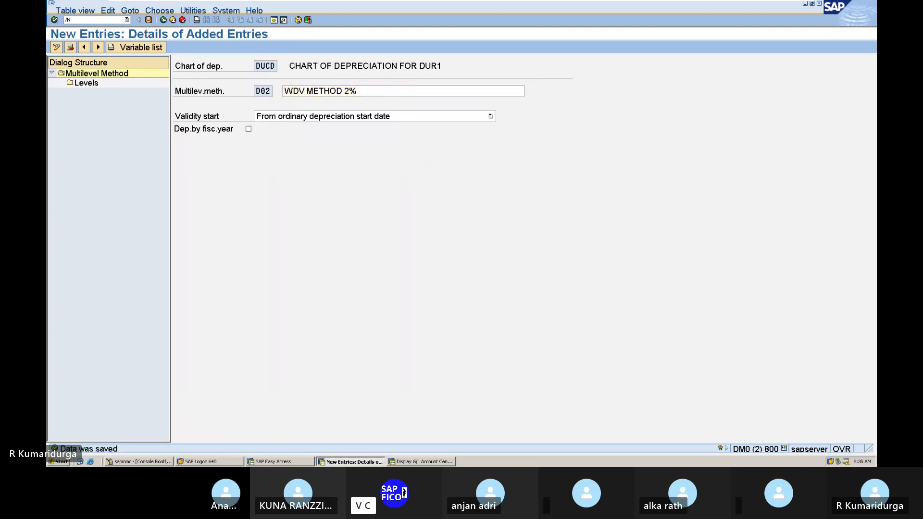
text(AFAMP)
key(Return)
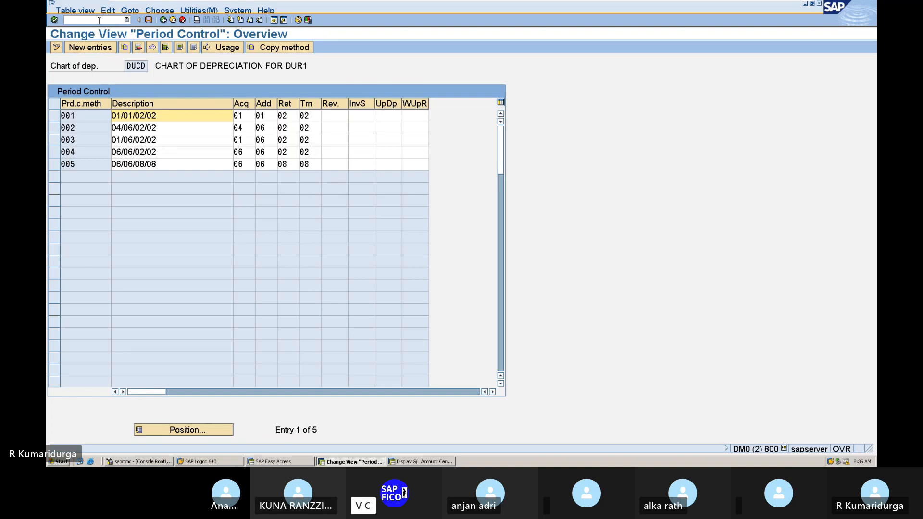
click(57, 119)
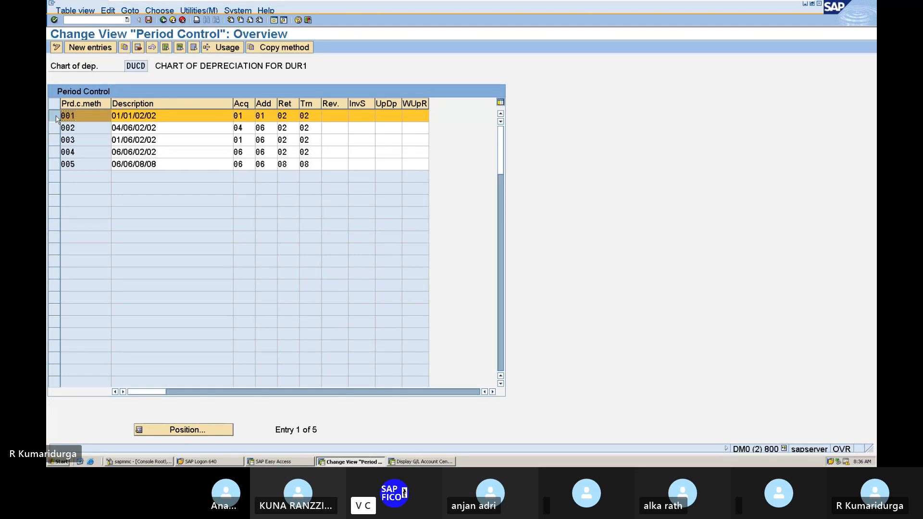
click(56, 119)
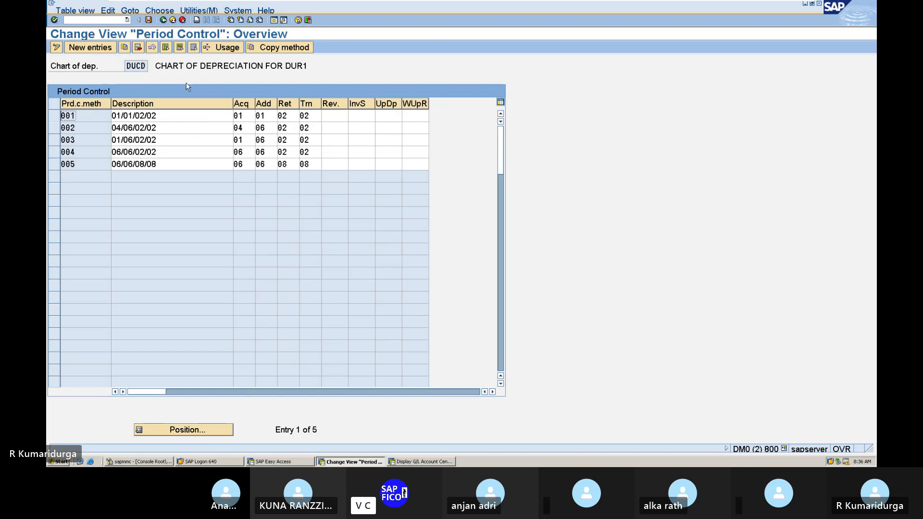
Switch to the Notepad configuration notes and rename the multilevel methods in item 14 from P01 and P02 to D01 and D02.
key(super+Tab)
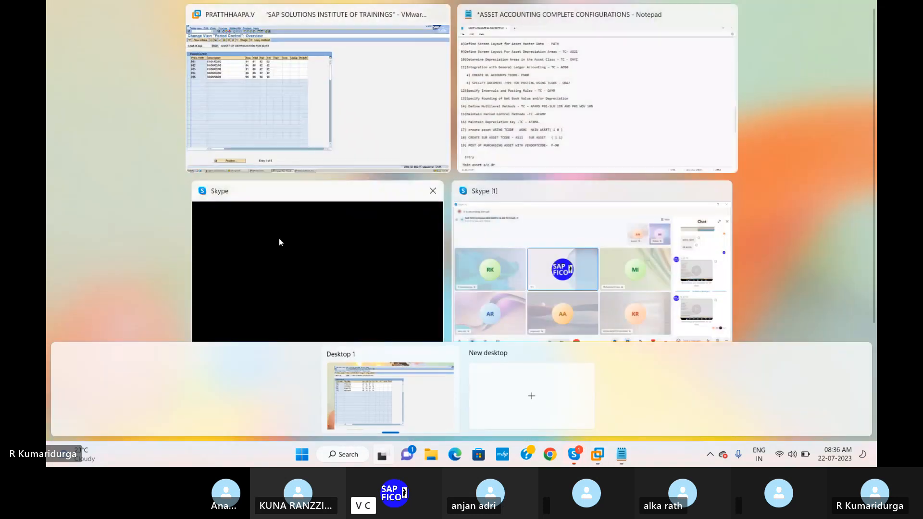
click(325, 151)
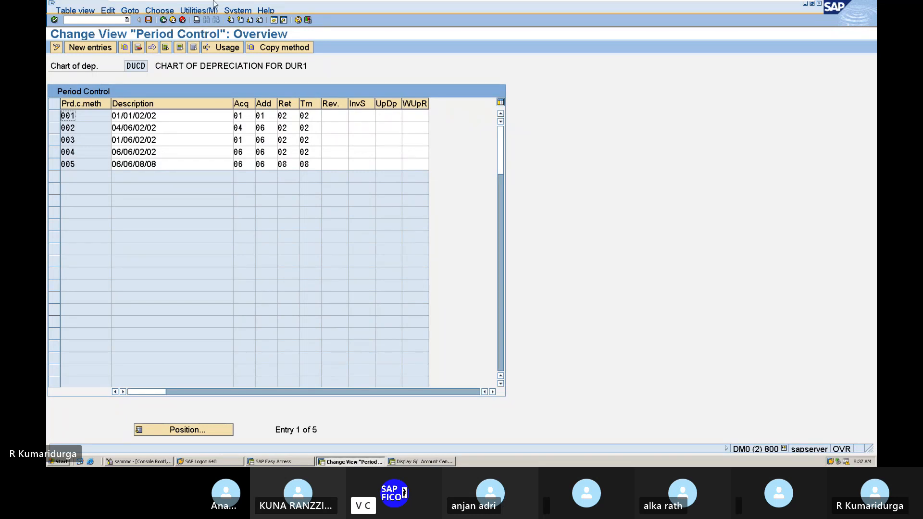
mouse_move(215, 2)
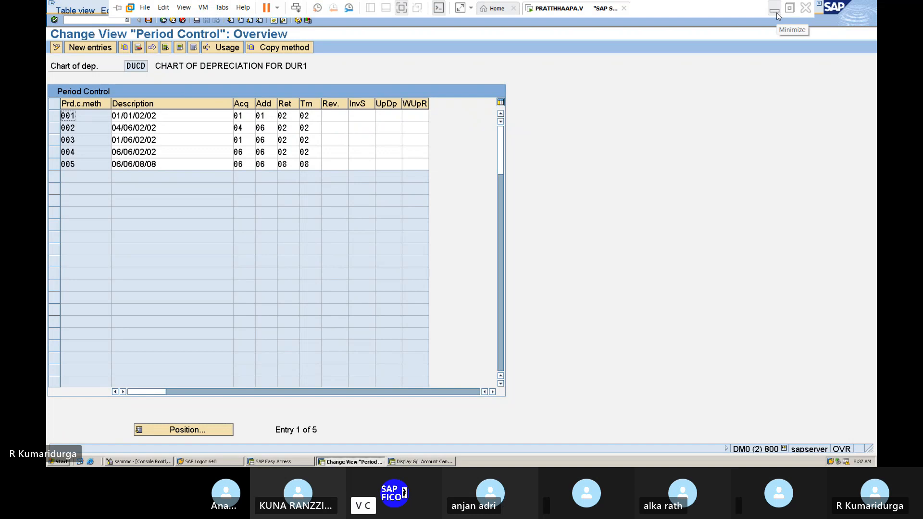
click(775, 12)
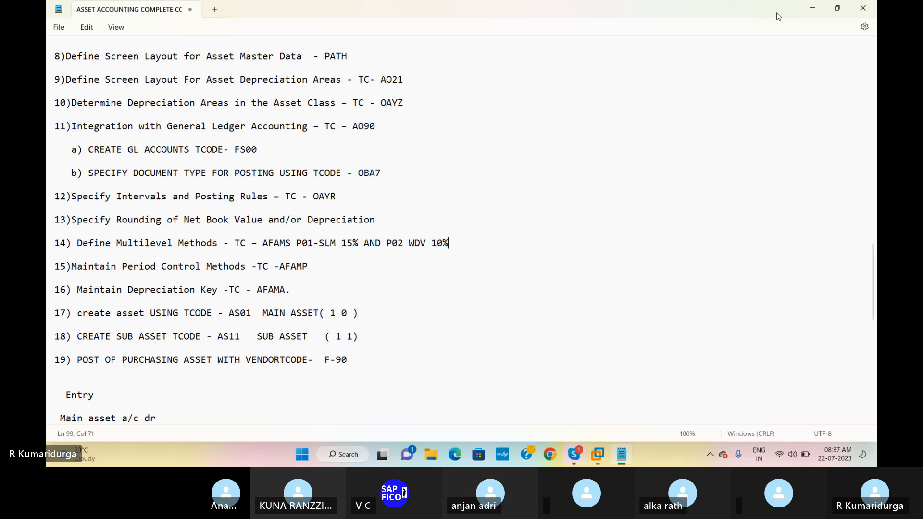
click(308, 242)
key(BackSpace)
key(BackSpace)
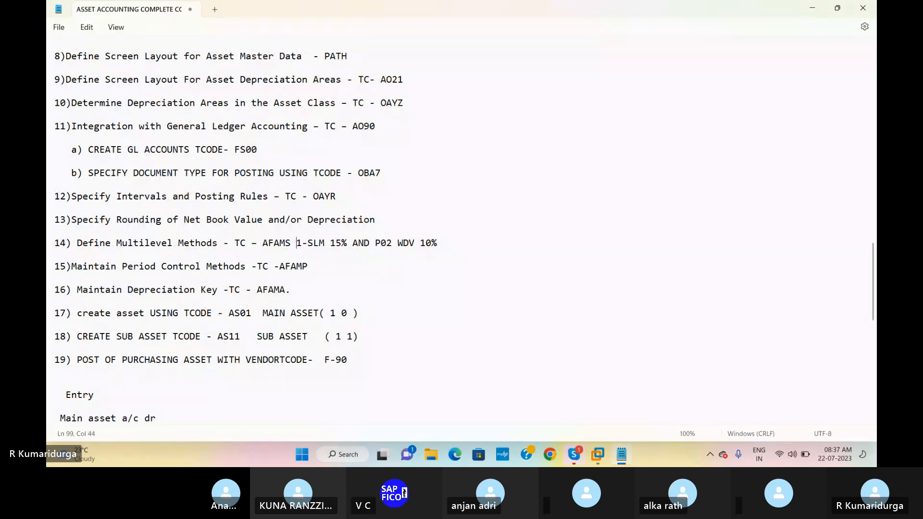
text(D0)
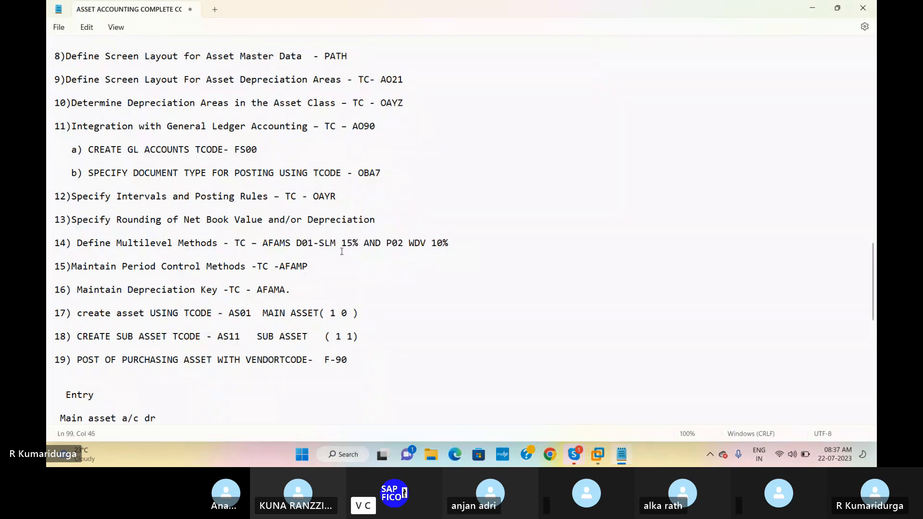
click(393, 246)
key(BackSpace)
text(D)
click(289, 290)
Return to SAP in the virtual machine and open the depreciation key overview with transaction AFAMA.
mouse_move(597, 454)
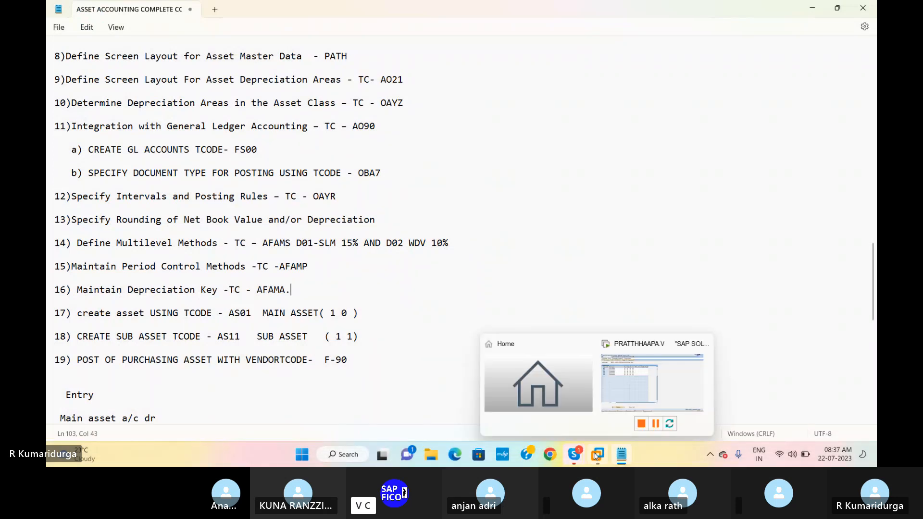
click(621, 402)
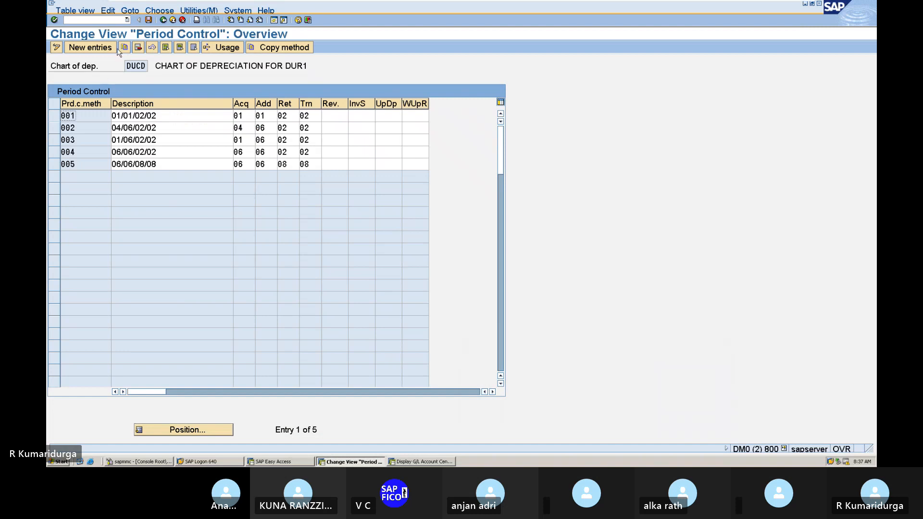
click(105, 19)
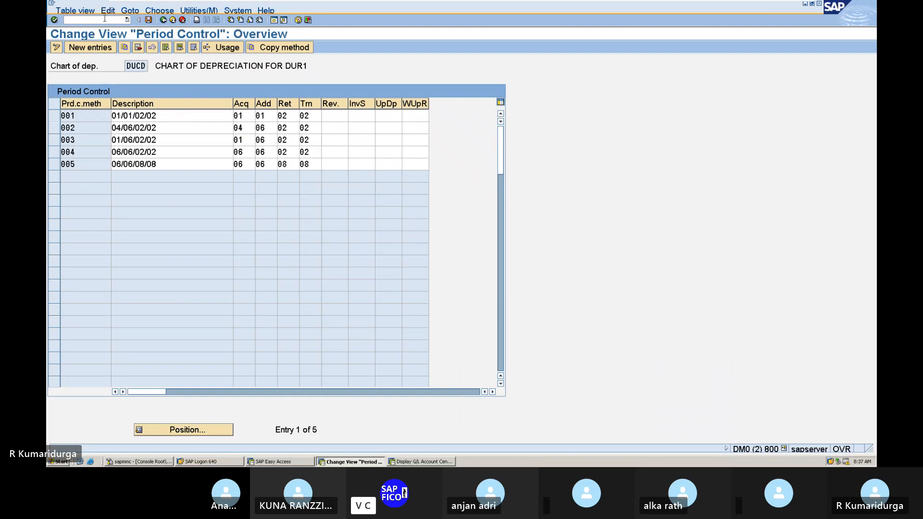
text(/NAFAMA)
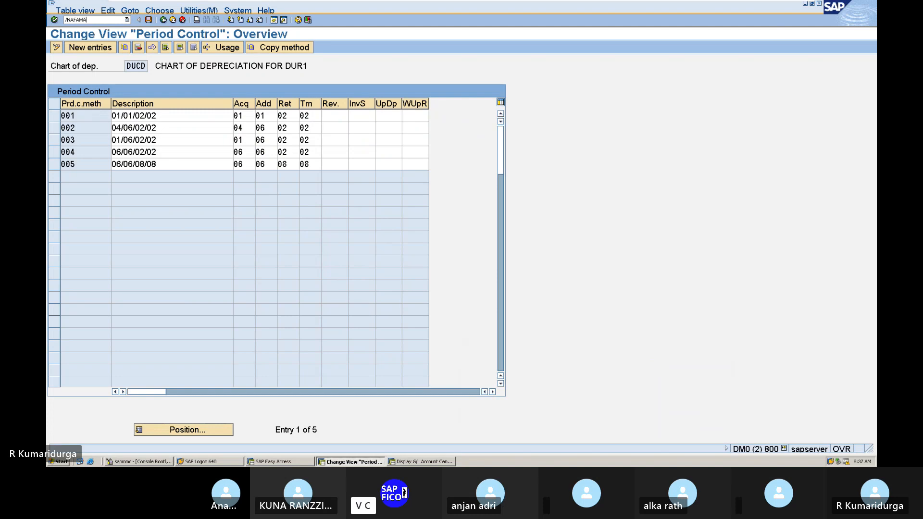
key(Return)
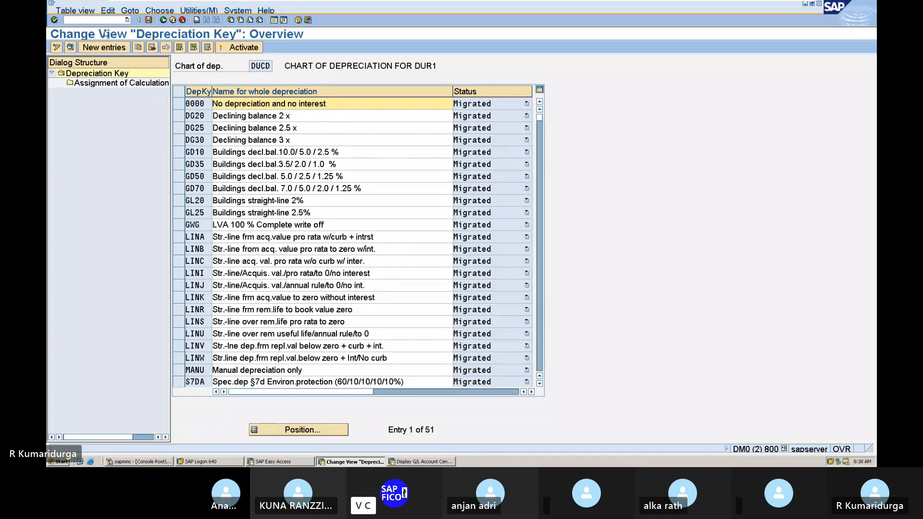
Create a new depreciation key D01 with the description SLM PLANT & MACHINERY 5%.
click(101, 47)
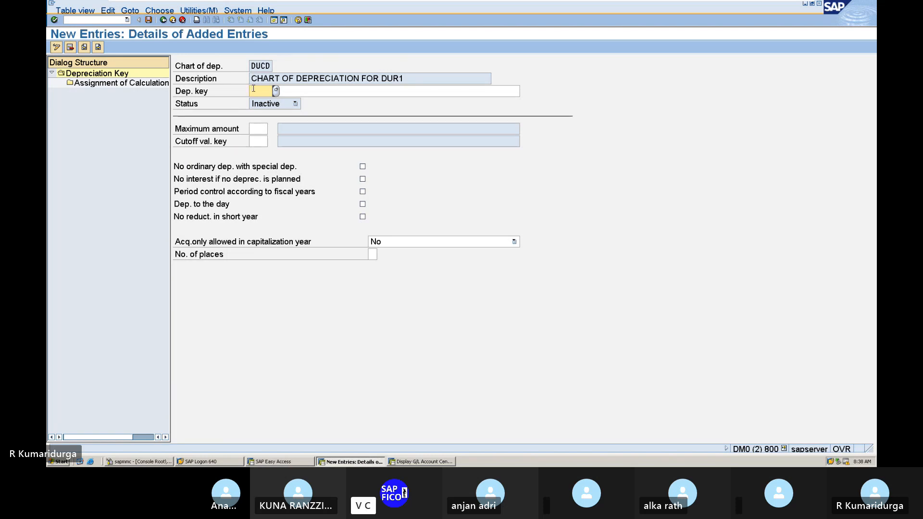
text(001)
text(D)
key(BackSpace)
click(255, 131)
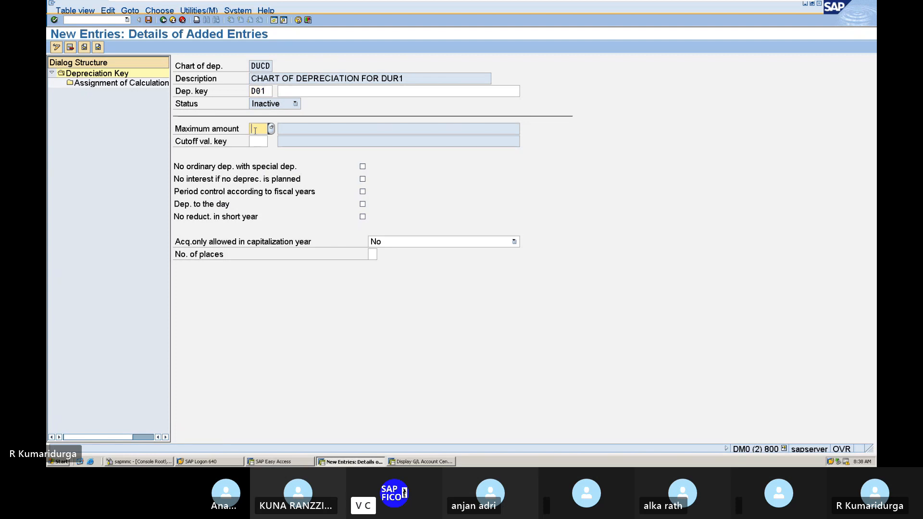
text(5)
key(BackSpace)
click(330, 87)
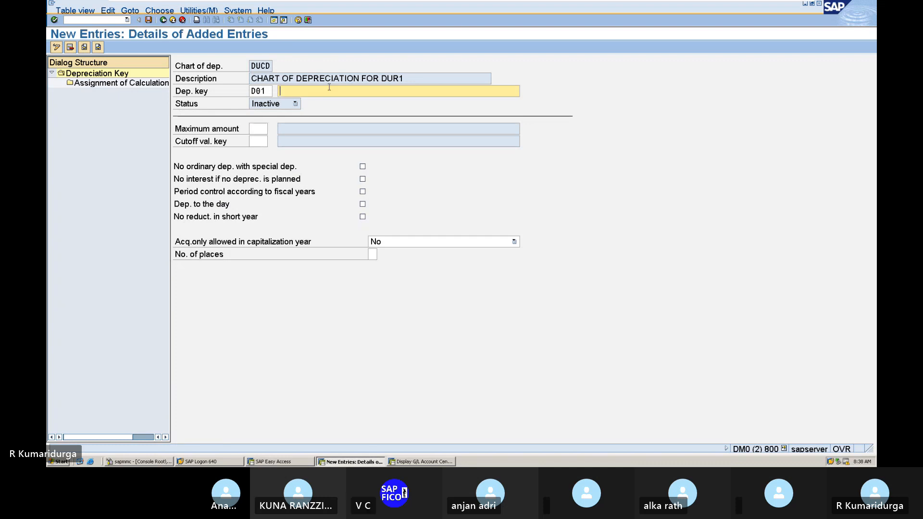
text(SLM P)
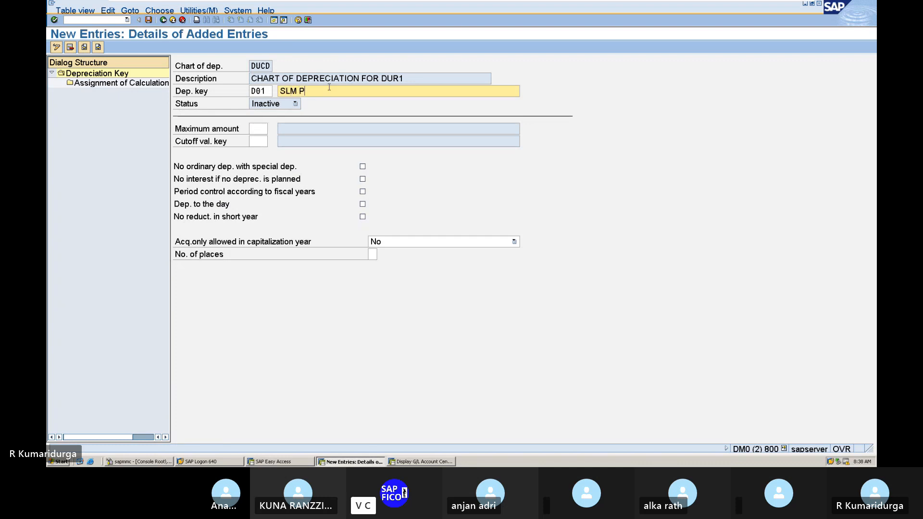
text(LANT & MACHINERY 5%)
Enable period control according to fiscal years and depreciation to the day for key D01.
click(363, 192)
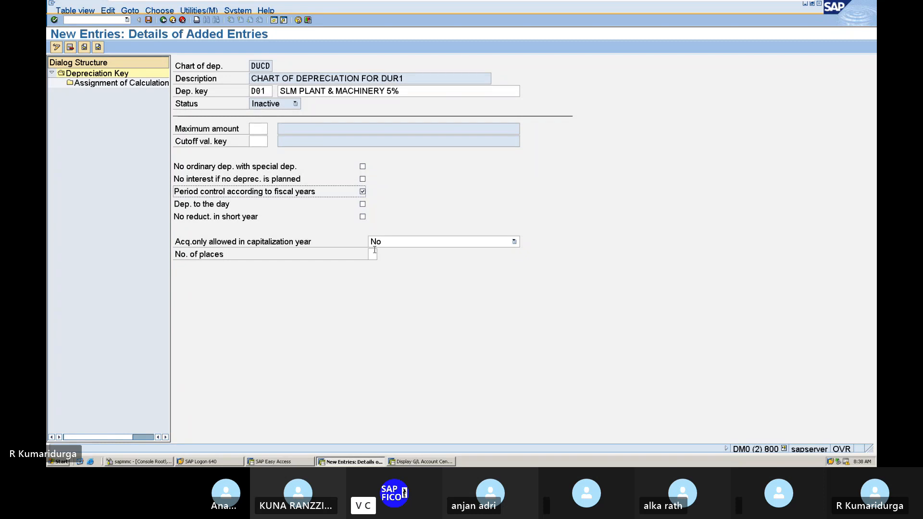
click(363, 205)
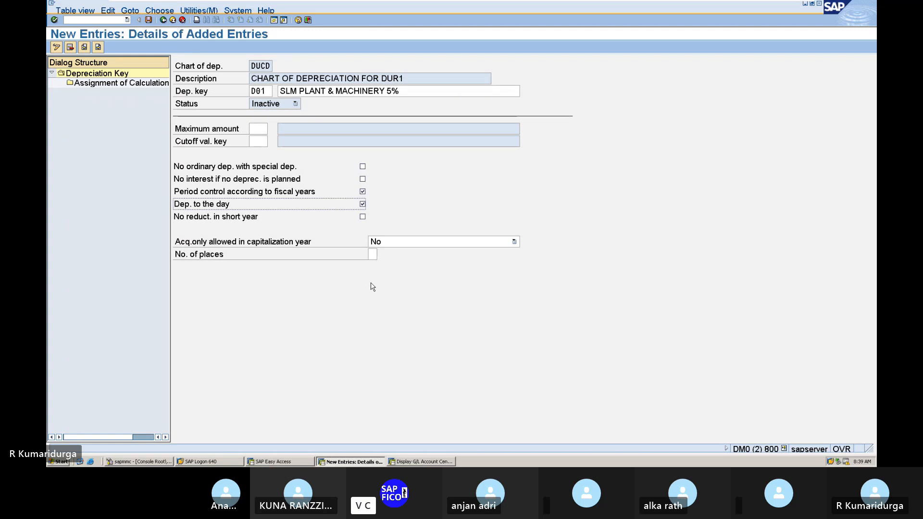
click(363, 204)
double_click(145, 84)
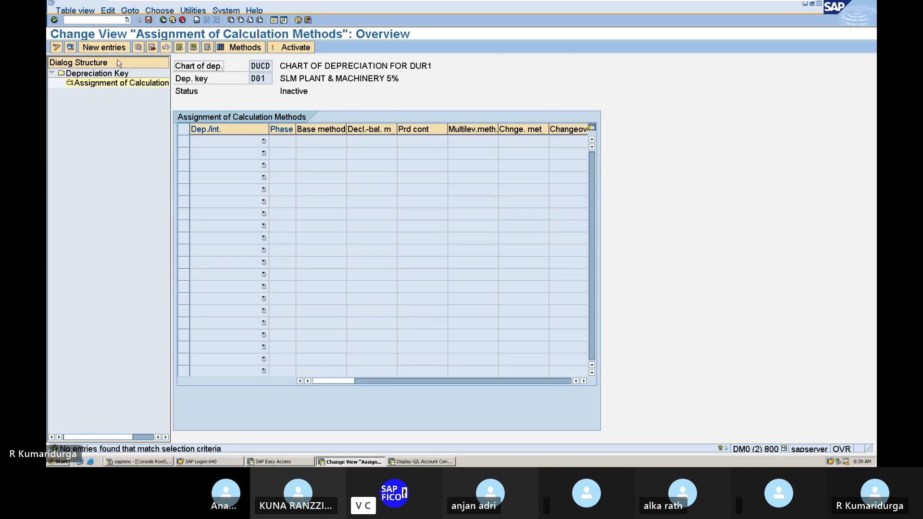
double_click(110, 74)
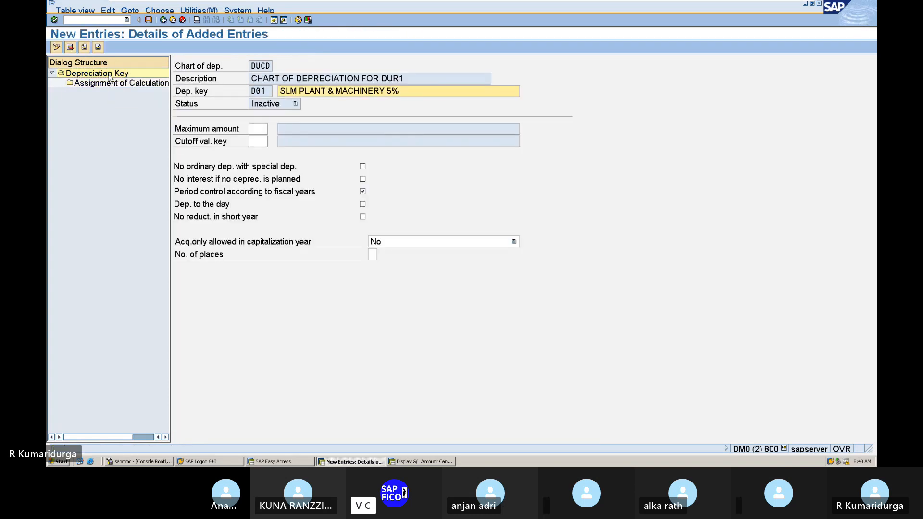
click(362, 204)
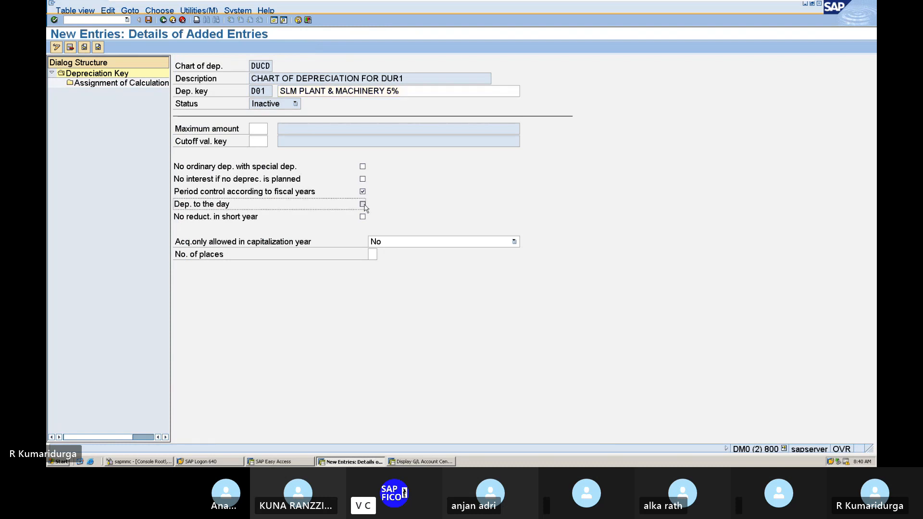
Start a new calculation method assignment for depreciation key D01 and look through the available depreciation types.
click(135, 84)
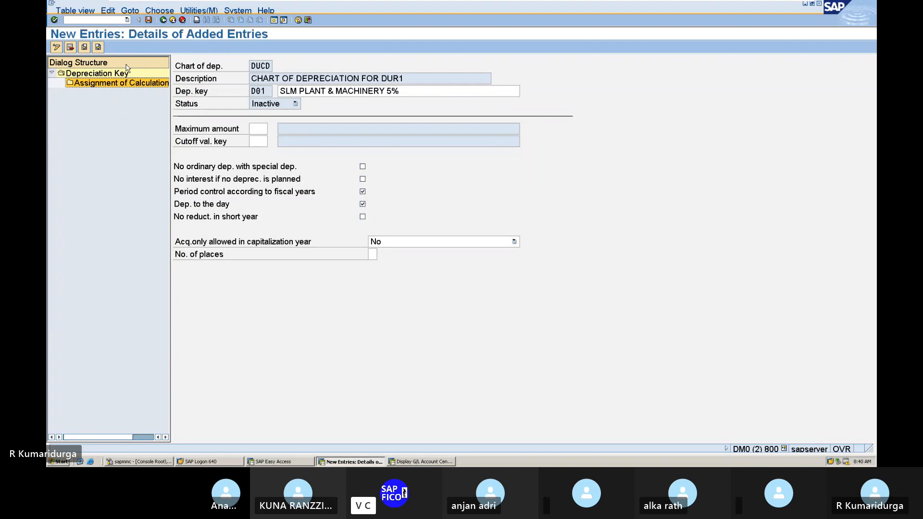
double_click(124, 81)
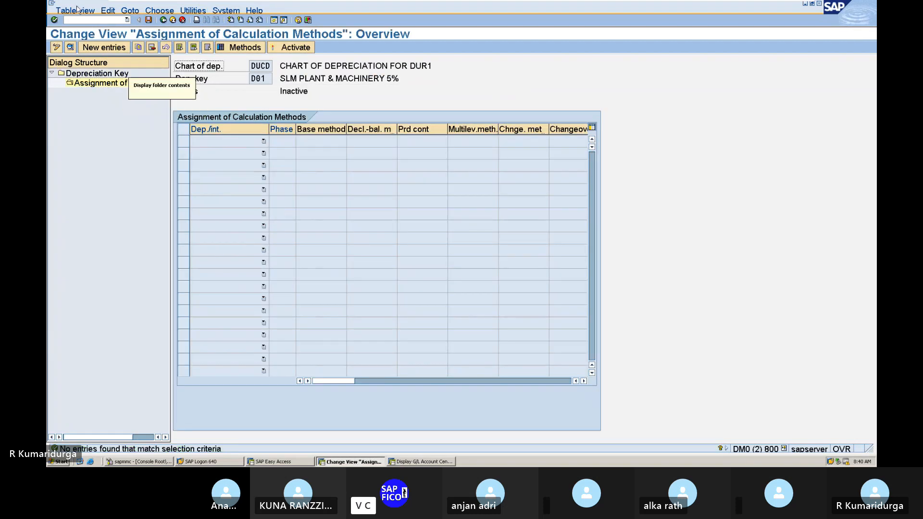
click(110, 48)
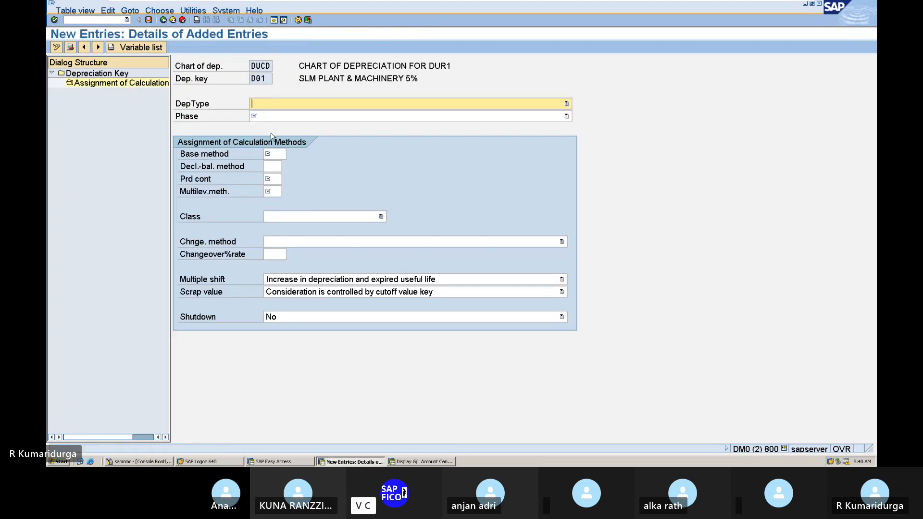
click(346, 108)
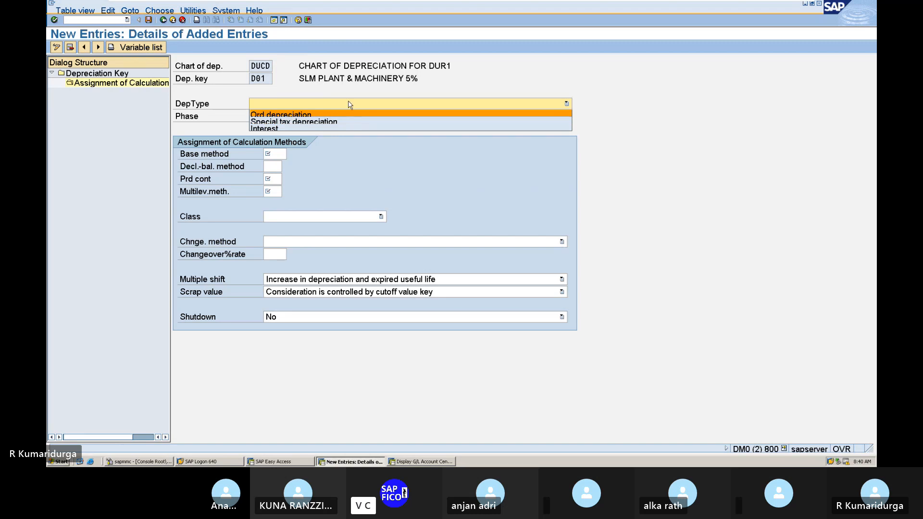
click(349, 104)
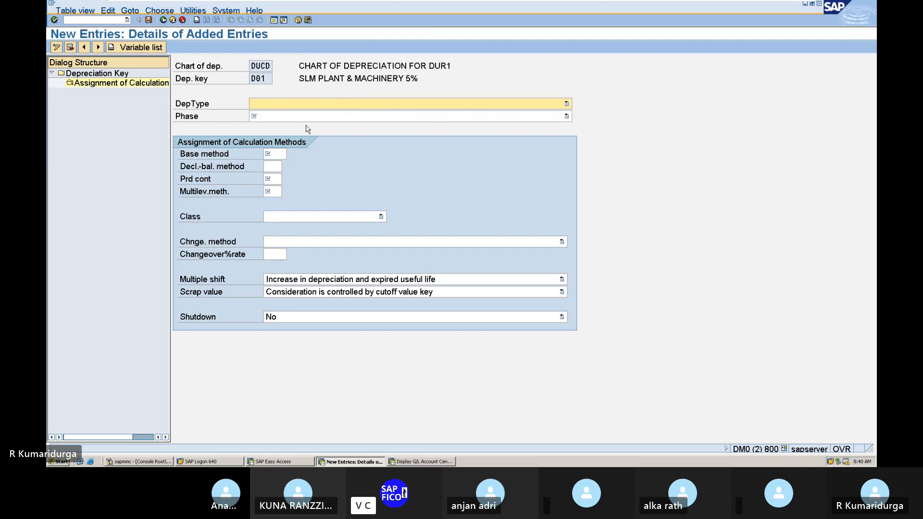
Set the assignment's base method to 0014, Ordinary: explicit percentage (after end of life).
click(276, 152)
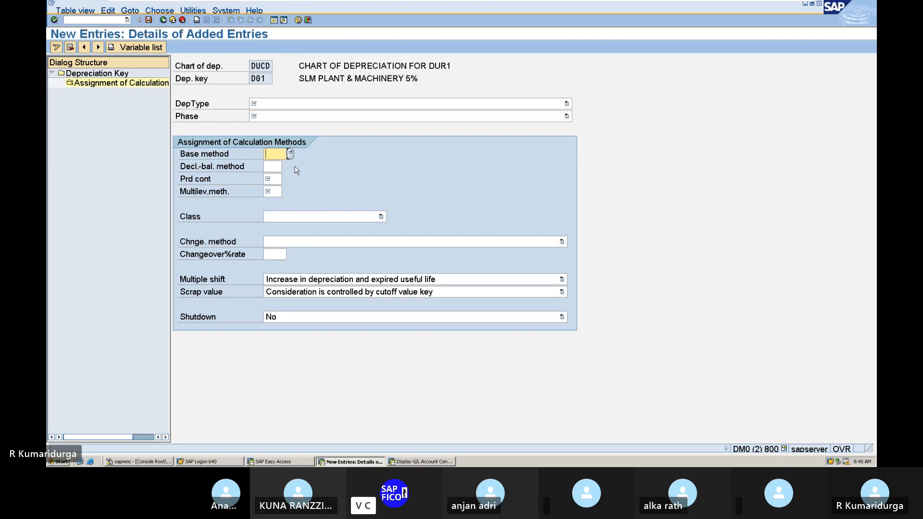
text(001)
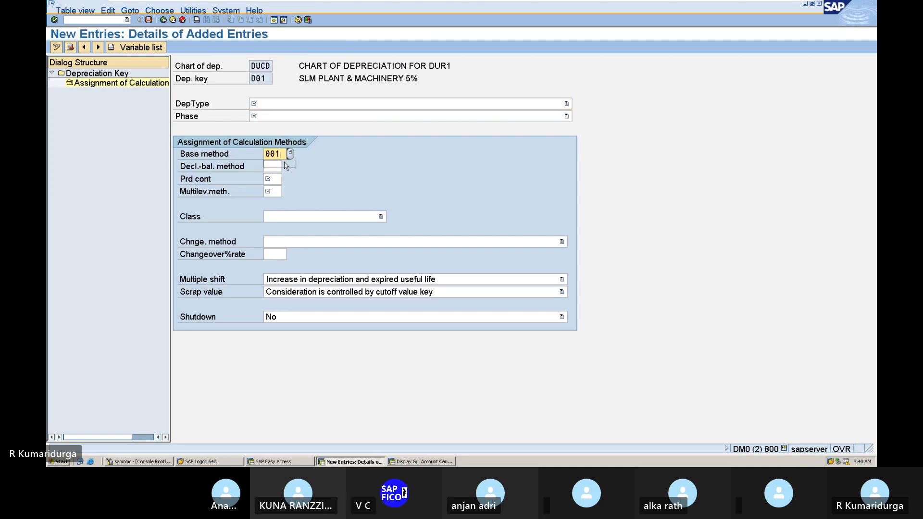
click(290, 154)
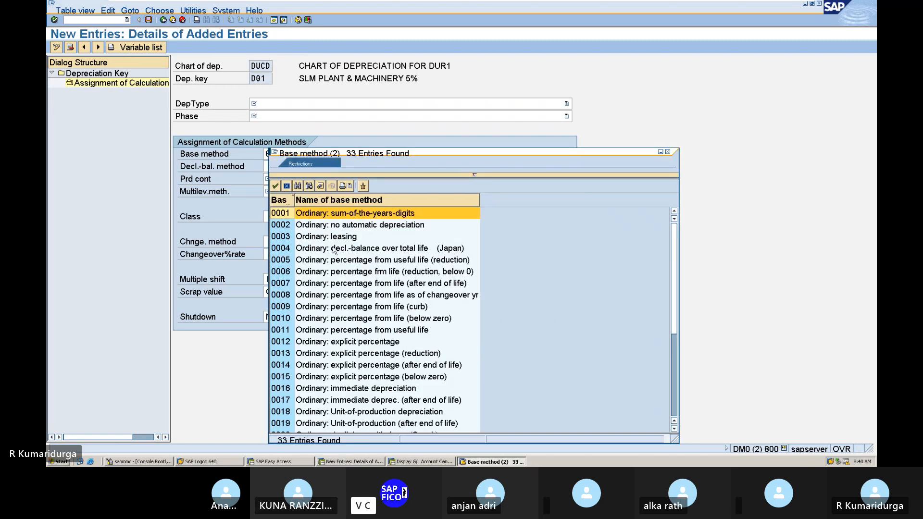
click(316, 367)
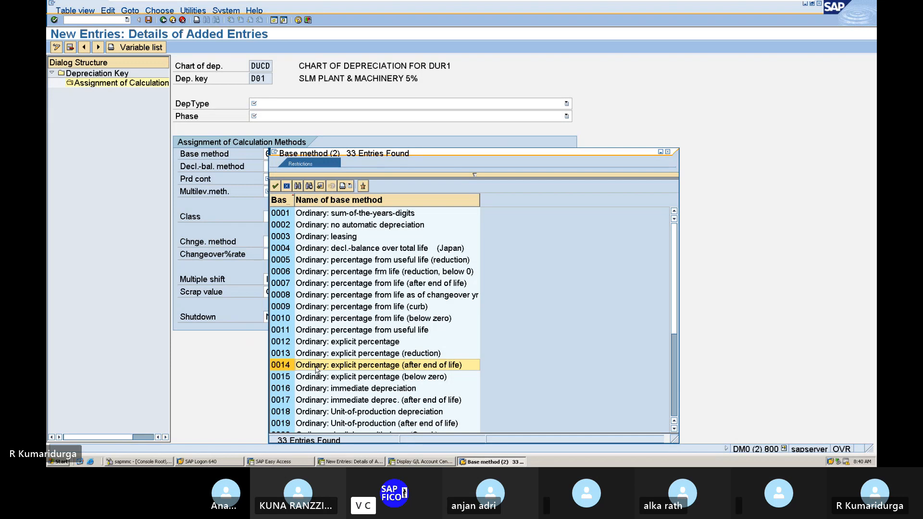
double_click(316, 368)
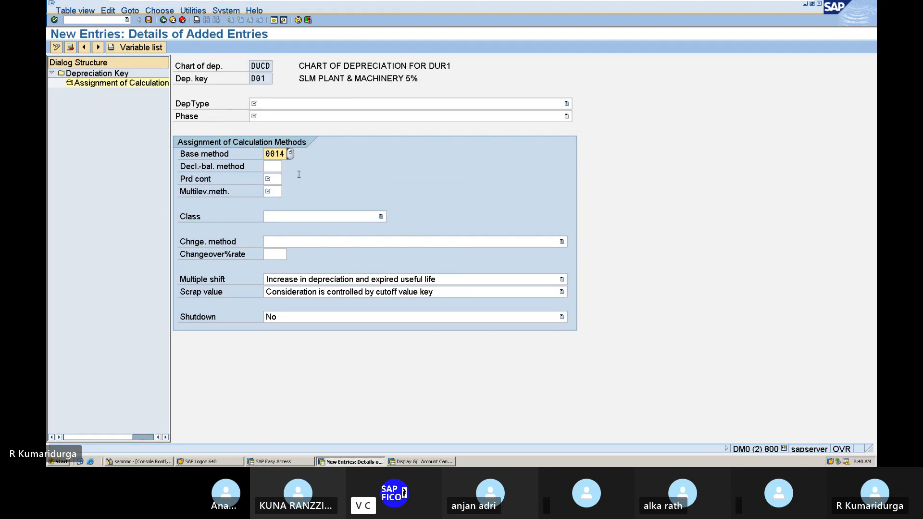
Check the declining-balance methods without choosing one, and set the period control method to 001 (01/01/02/02).
click(281, 164)
click(286, 166)
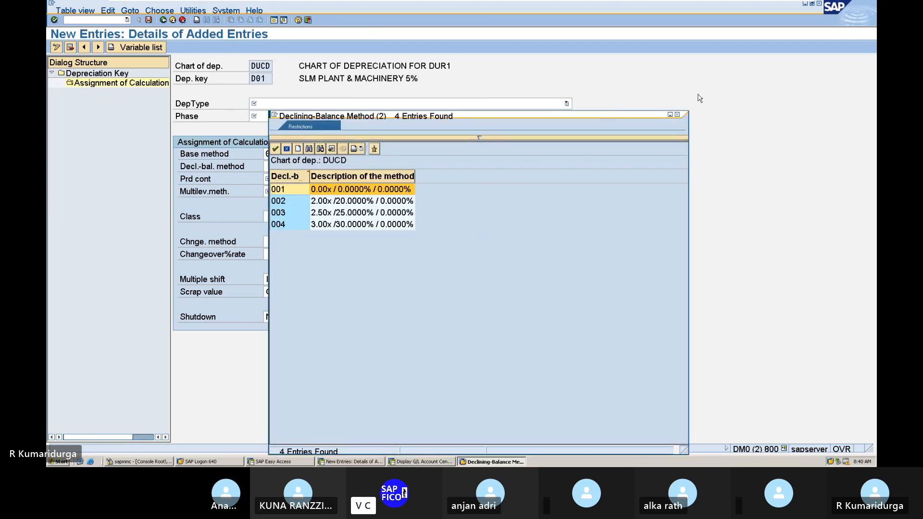
click(677, 115)
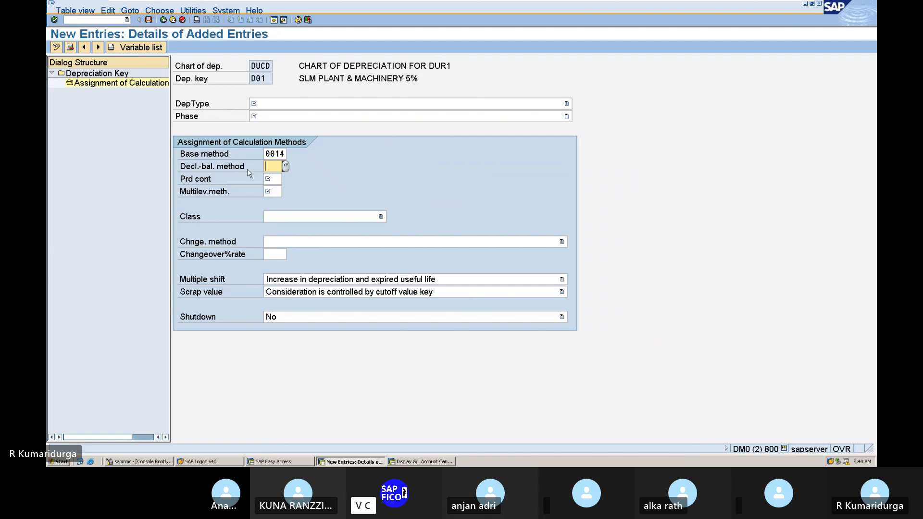
click(267, 180)
click(284, 179)
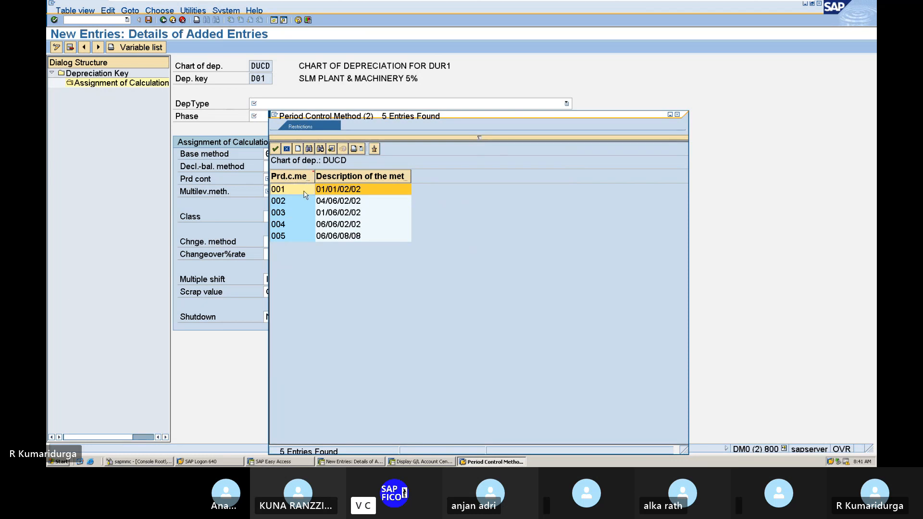
double_click(304, 191)
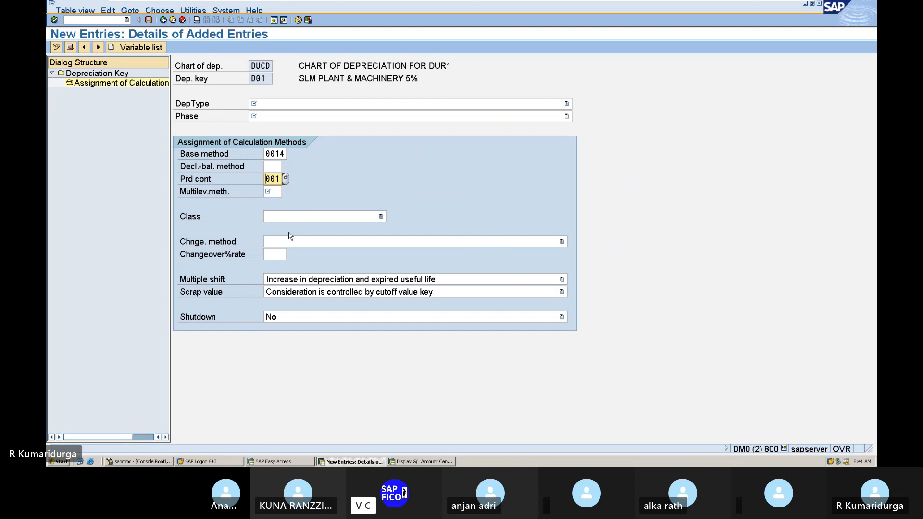
Set the multilevel method of the D01 assignment to D01 and its class to Straight-line depreciation.
click(275, 192)
click(285, 191)
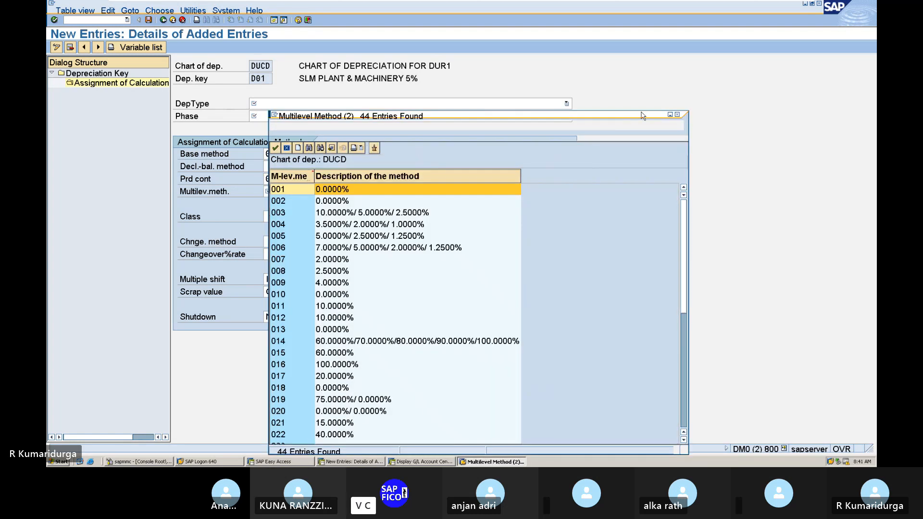
click(677, 115)
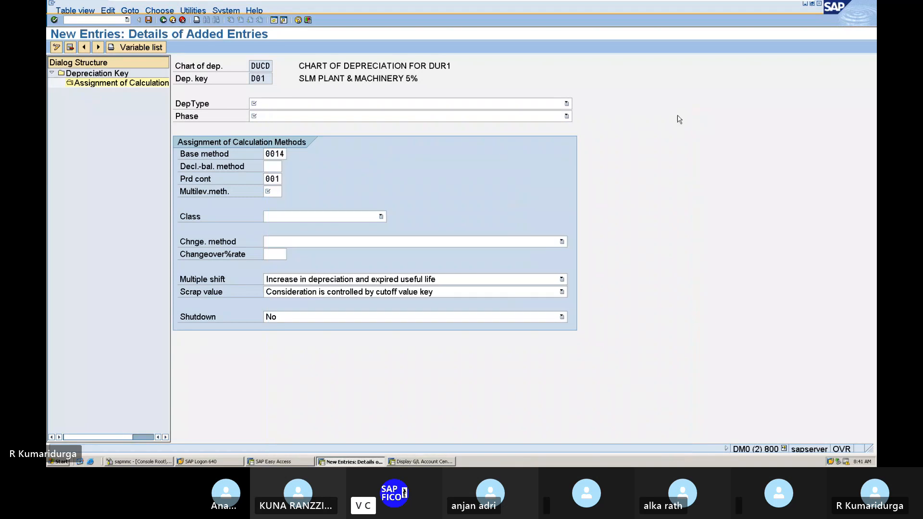
text(D01)
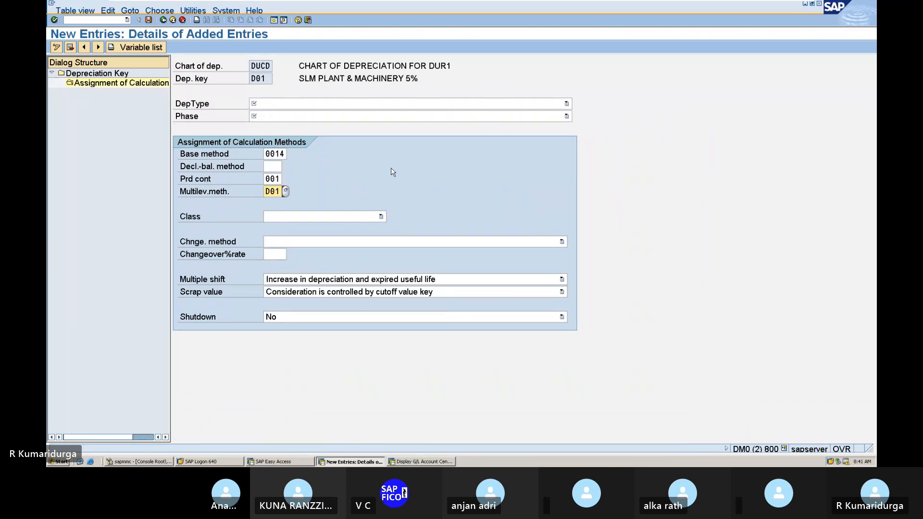
click(349, 219)
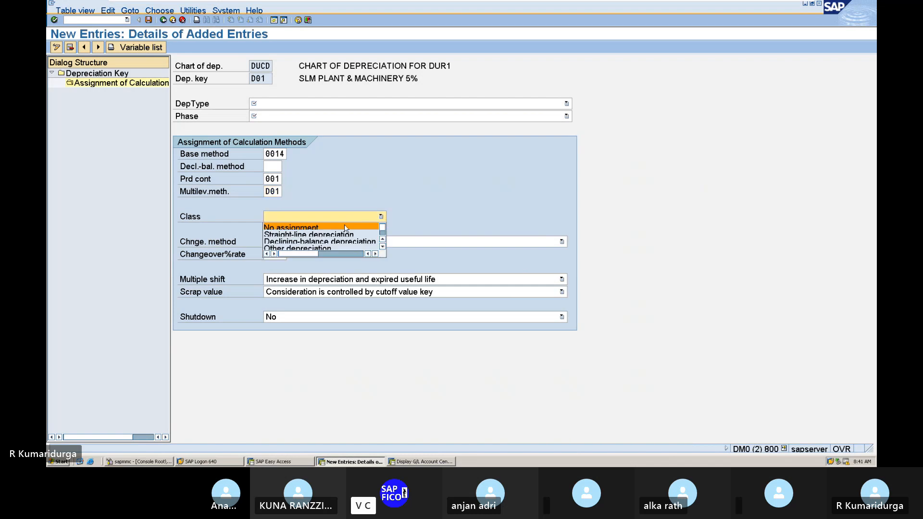
click(341, 234)
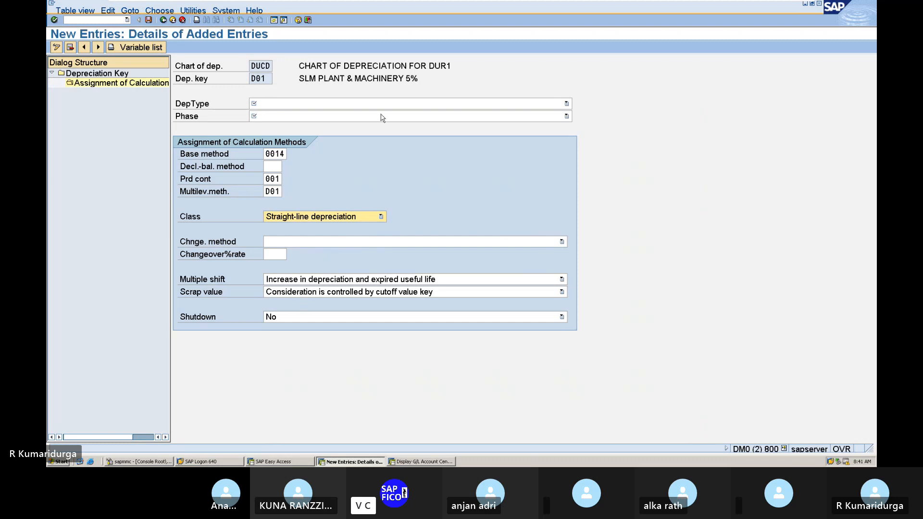
Set the D01 assignment's depreciation type to Ord.depreciation and its phase to From the start of depreciation.
click(369, 105)
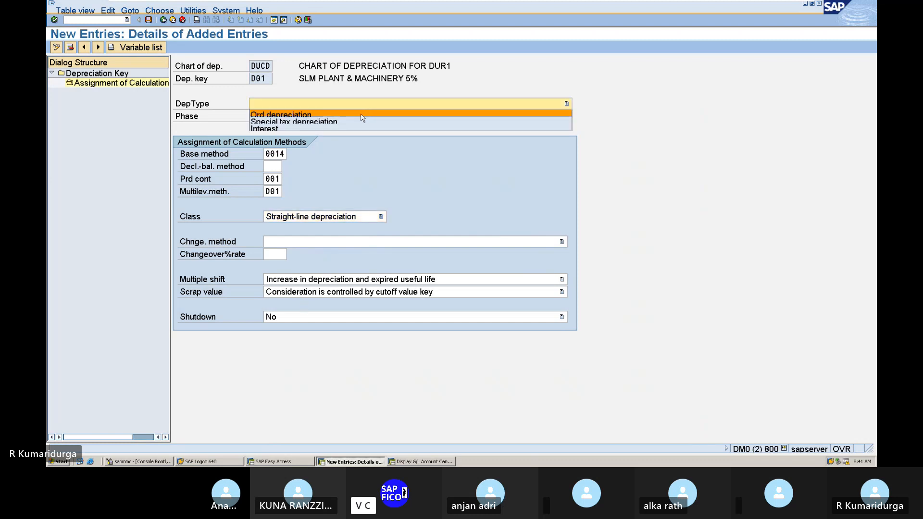
click(362, 115)
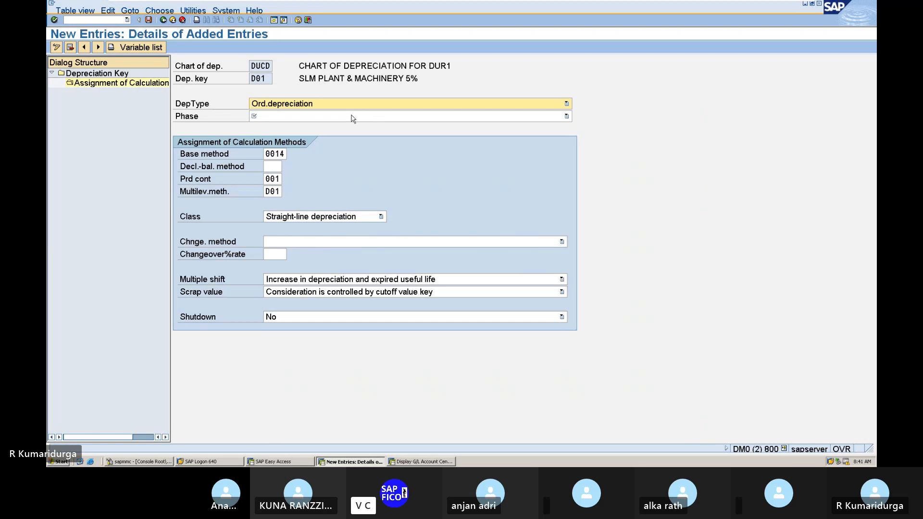
click(354, 119)
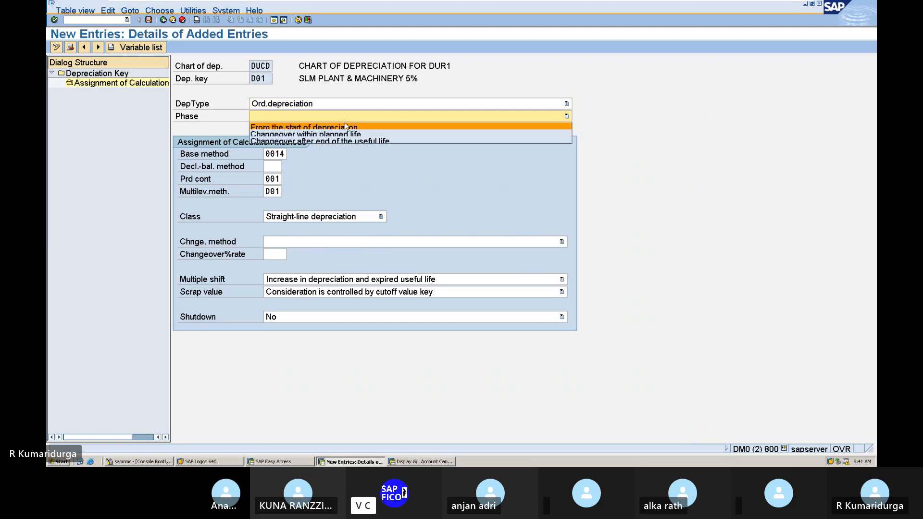
click(344, 127)
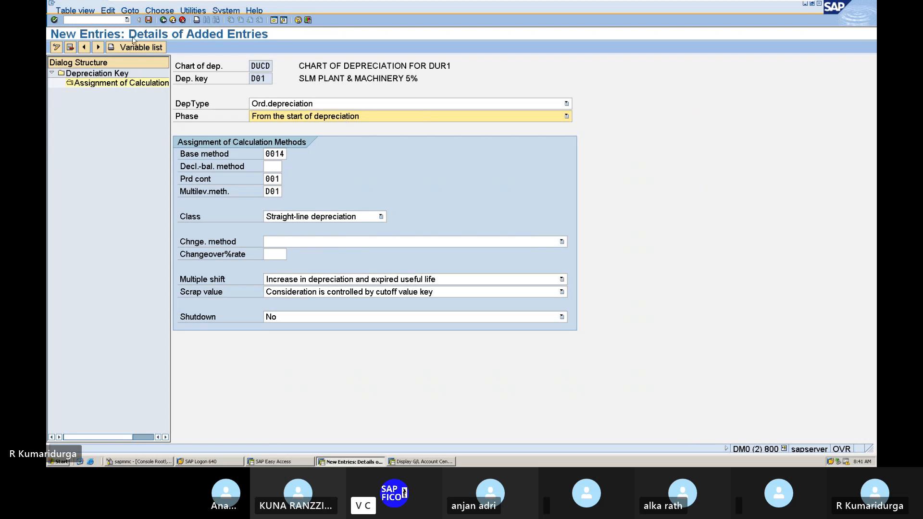
Save the calculation method assignment in the customizing request ASSET ACCOUNTING DUR1 and return to the assignment overview.
click(147, 20)
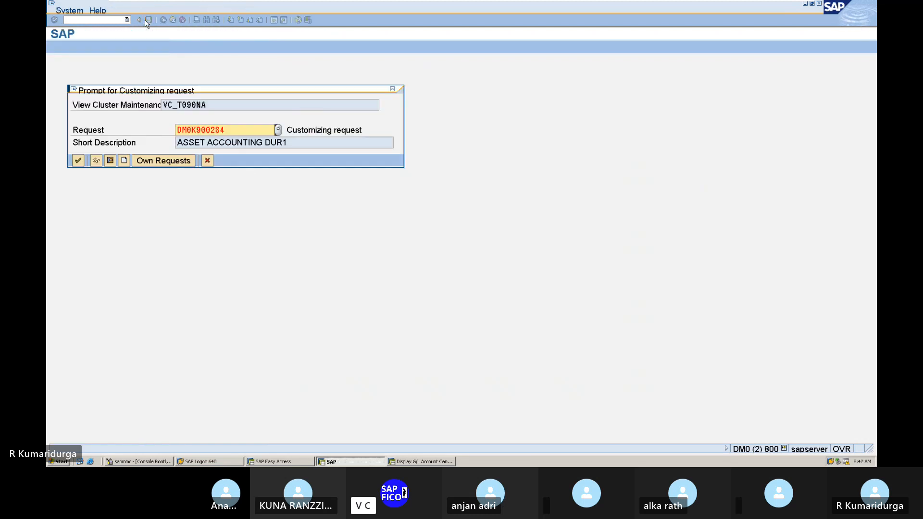
key(Return)
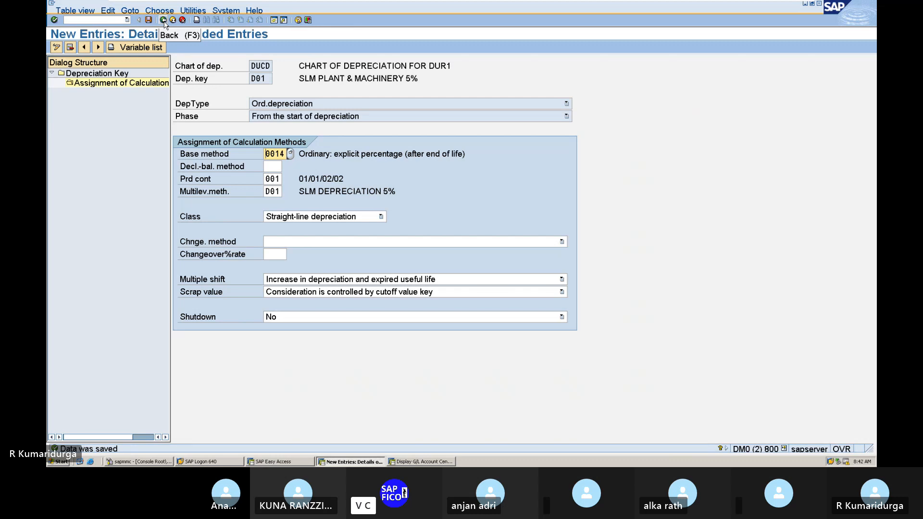
click(164, 21)
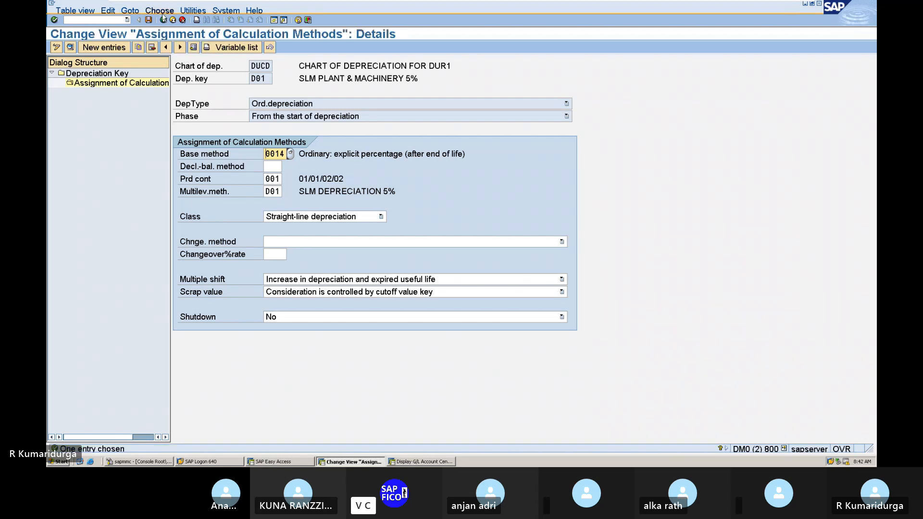
click(164, 20)
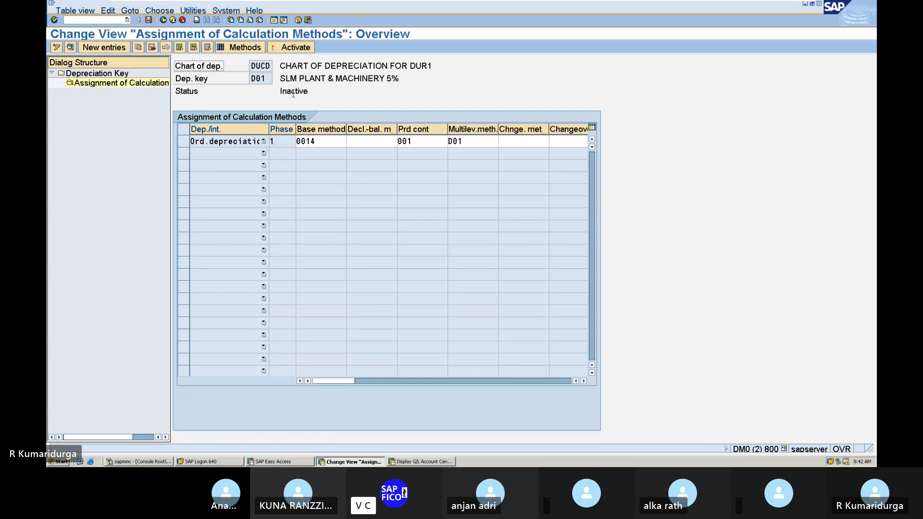
Activate depreciation key D01 with its ordinary depreciation assignment and return to the depreciation key overview.
click(183, 142)
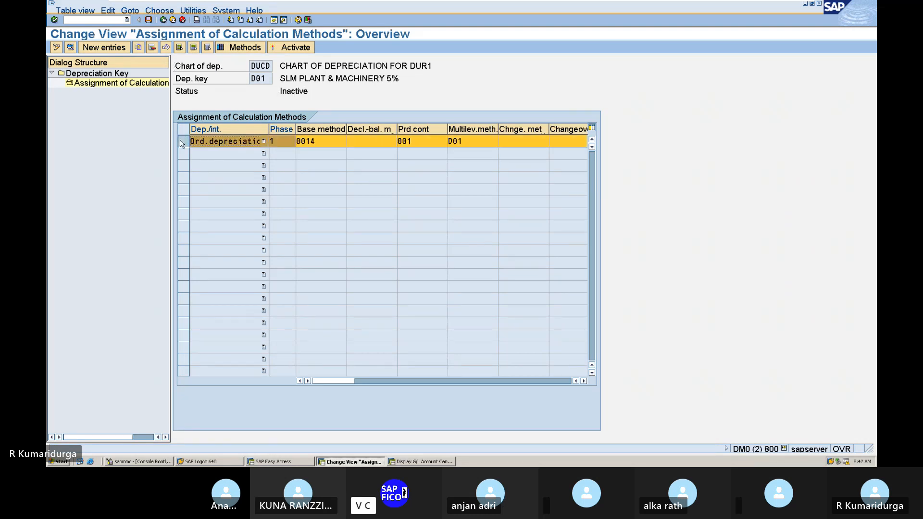
click(304, 50)
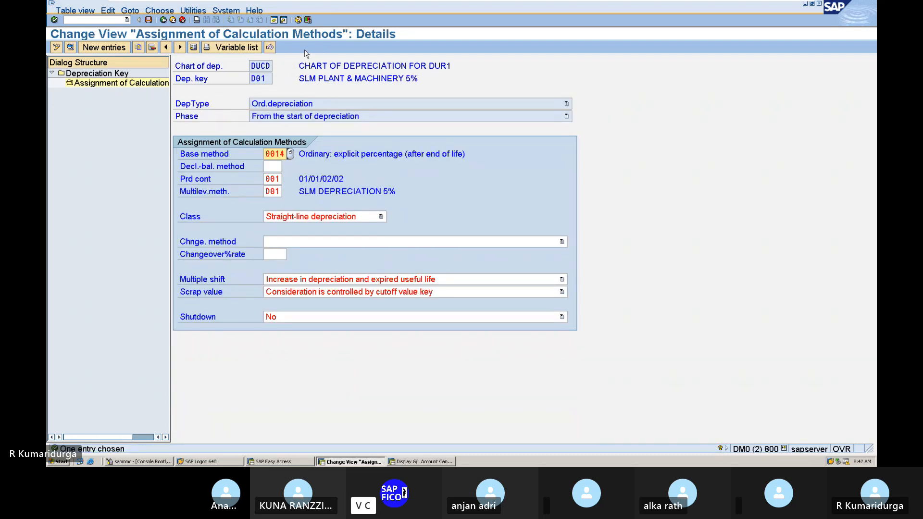
click(150, 20)
click(164, 20)
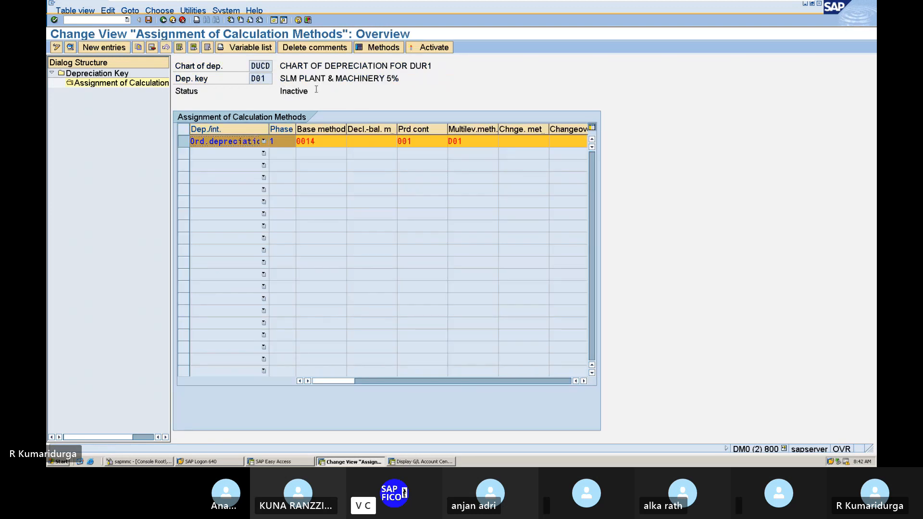
click(163, 20)
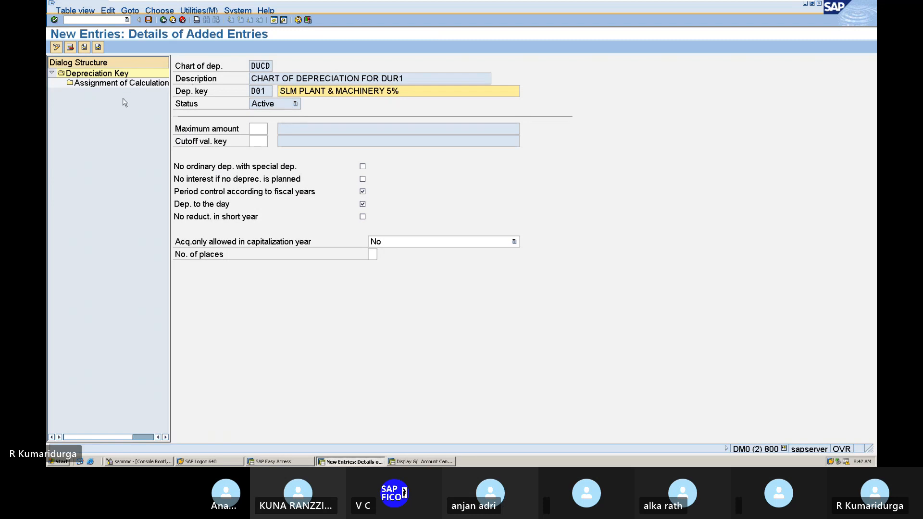
click(164, 20)
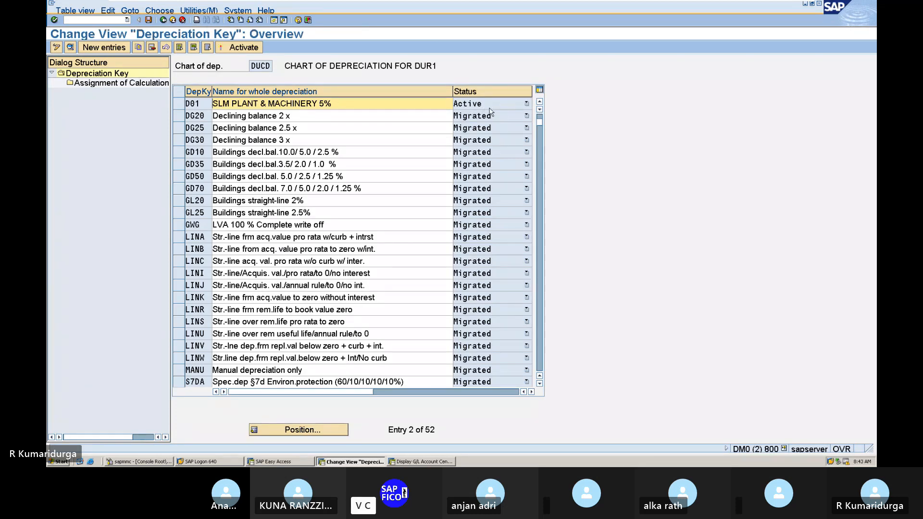
Create depreciation key D02 named WDV METHOD 2% with period control according to fiscal years and depreciation to the day enabled.
click(117, 50)
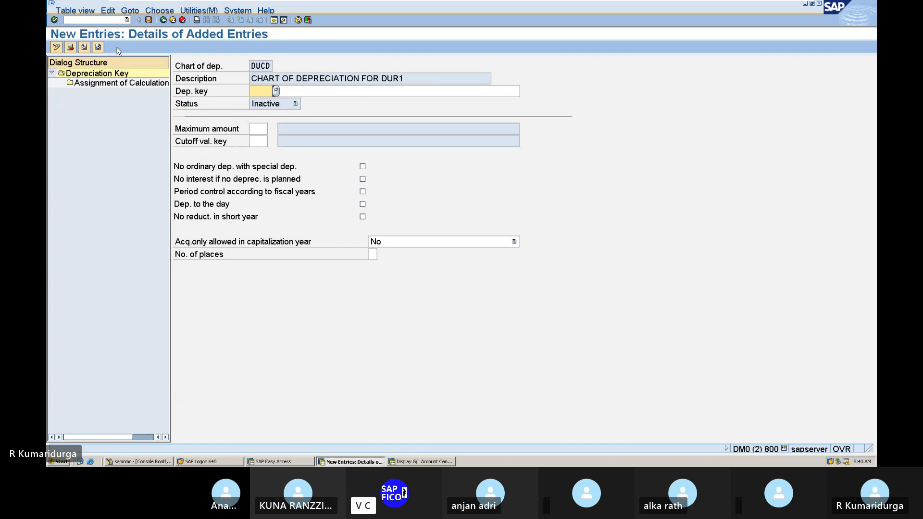
text(D02)
key(Tab)
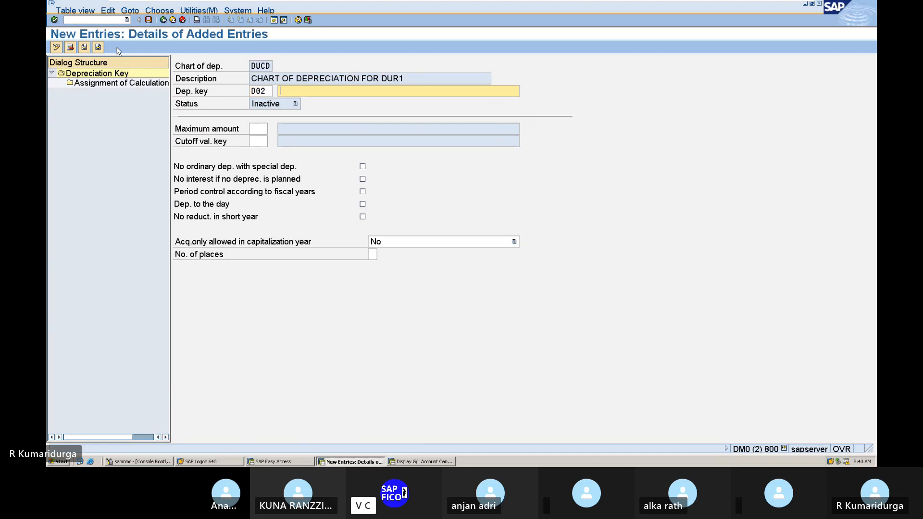
text(WDV METHOD 2%)
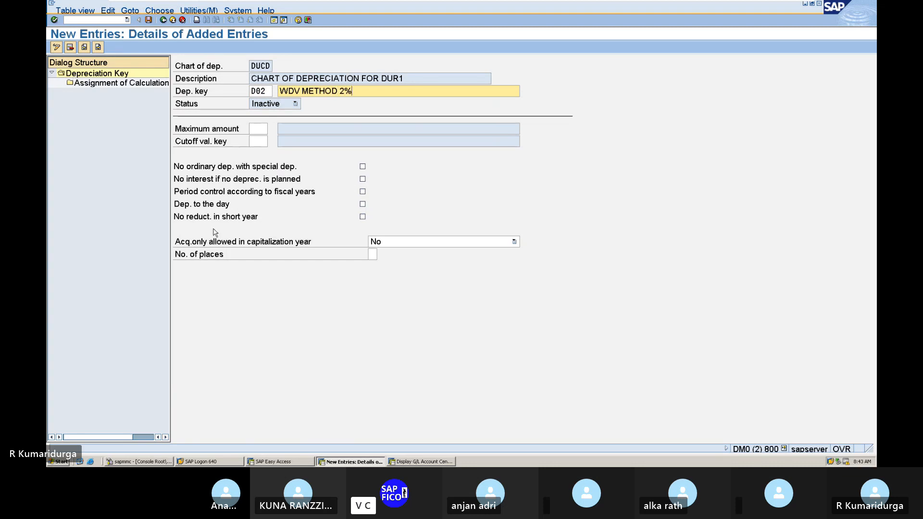
click(363, 191)
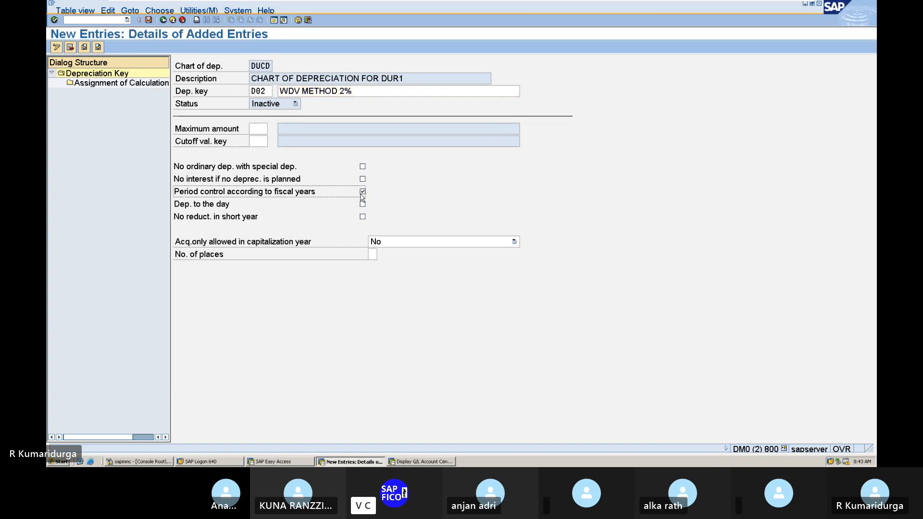
click(363, 205)
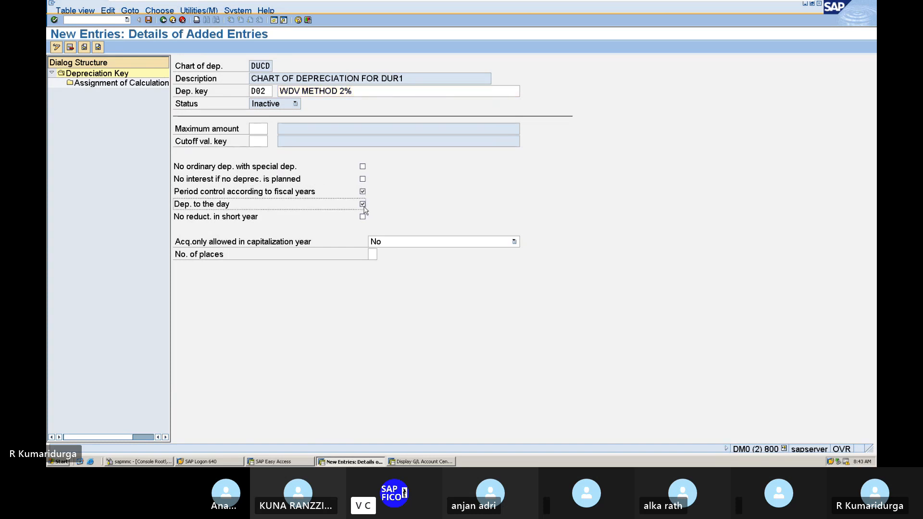
Start a new calculation method assignment for key D02 with depreciation type Ord.depreciation and phase From the start of depreciation.
click(133, 86)
double_click(133, 85)
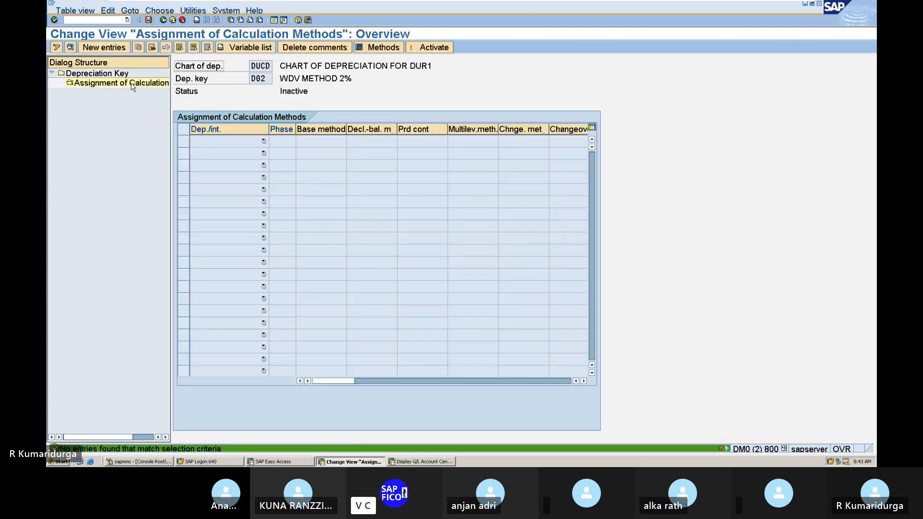
click(114, 48)
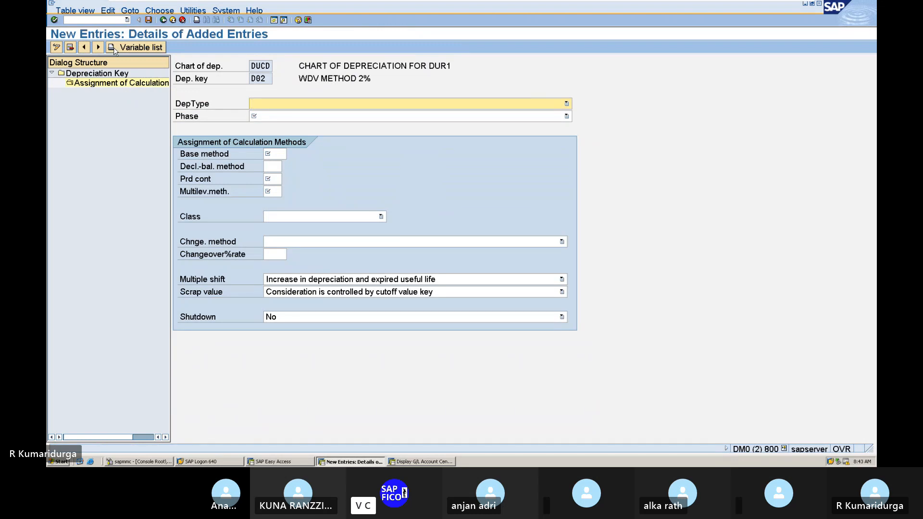
text(Ord.depreciation)
key(Tab)
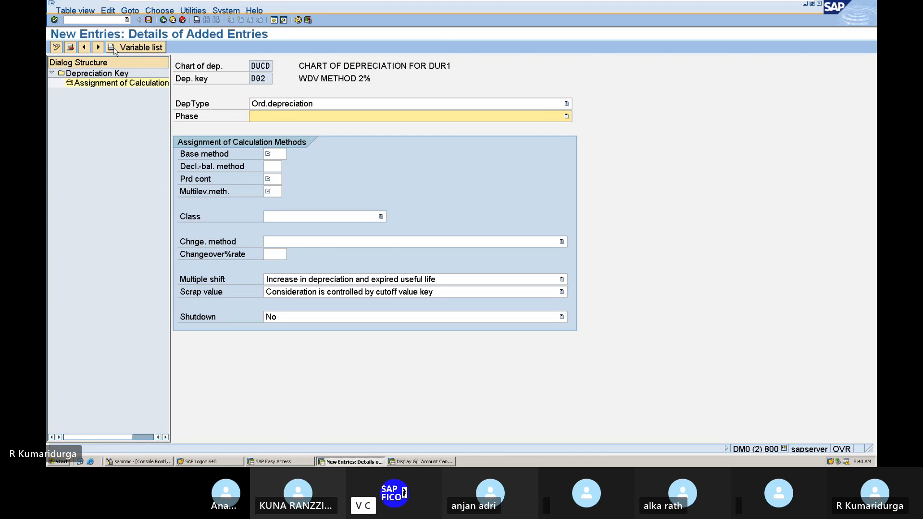
click(282, 119)
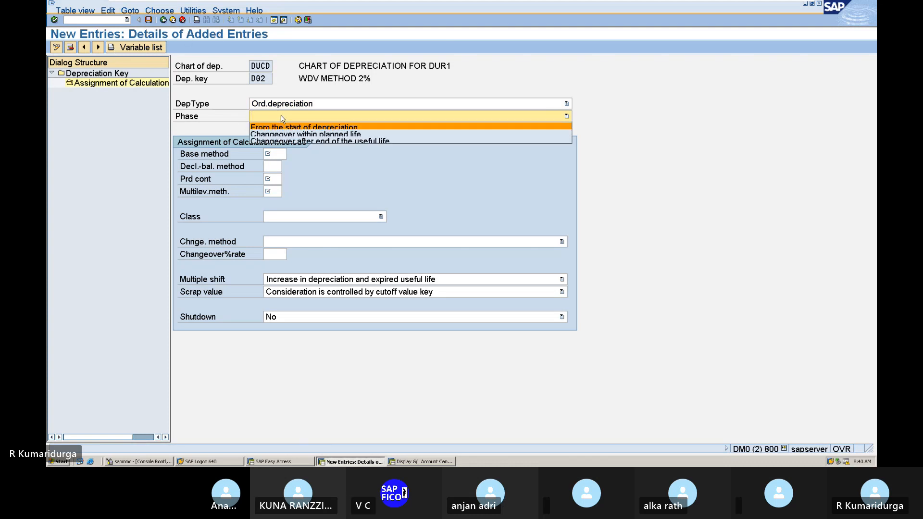
click(282, 128)
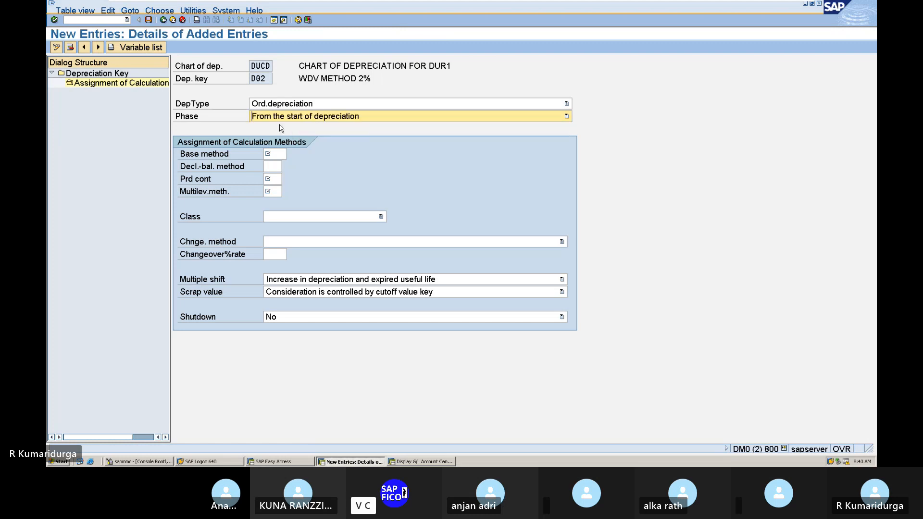
Set the D02 assignment's base method to 0014 and its period control method to 001 (01/01/02/02).
click(277, 152)
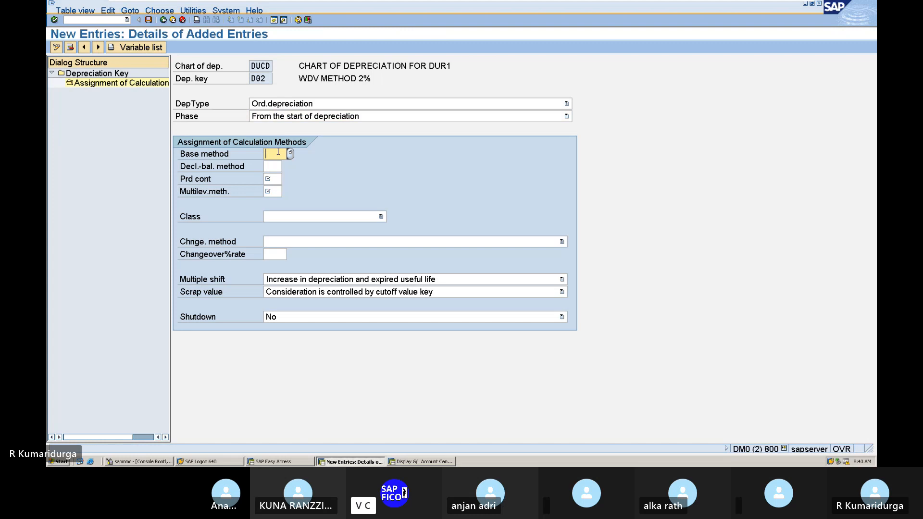
text(00)
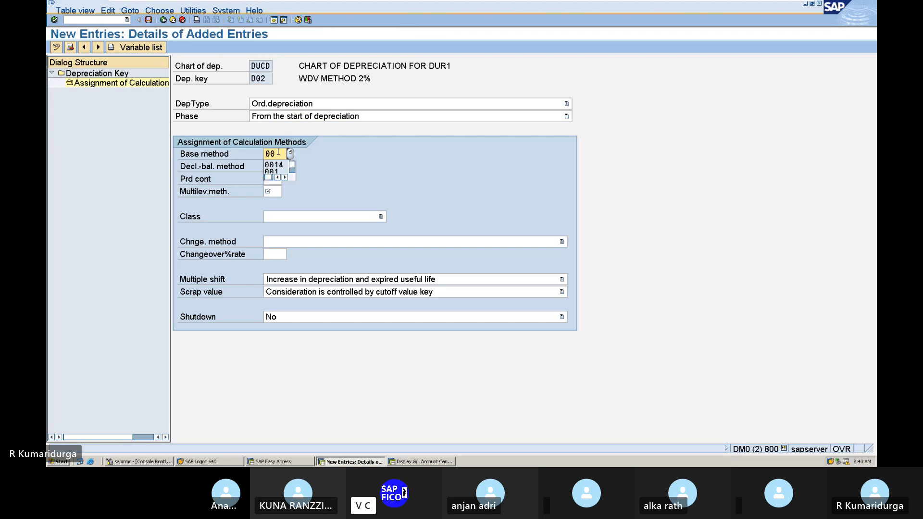
text(14)
key(Tab)
key(Tab)
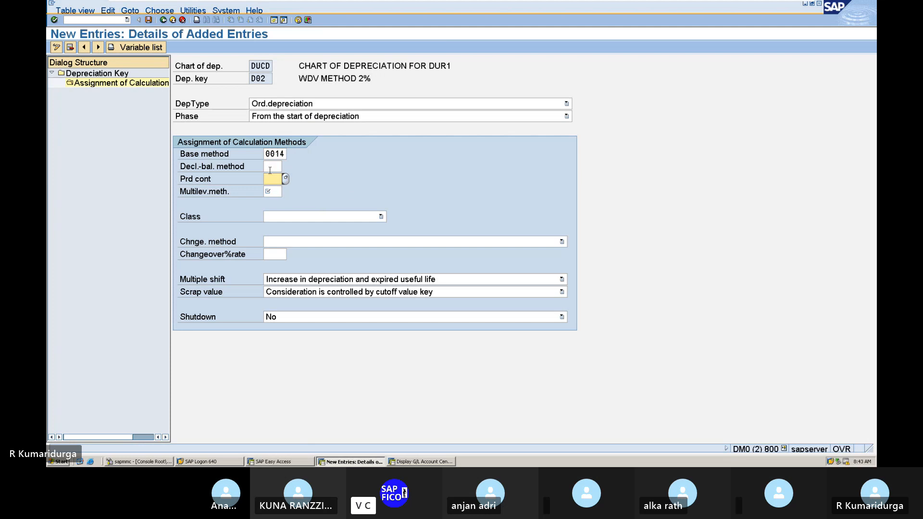
click(287, 177)
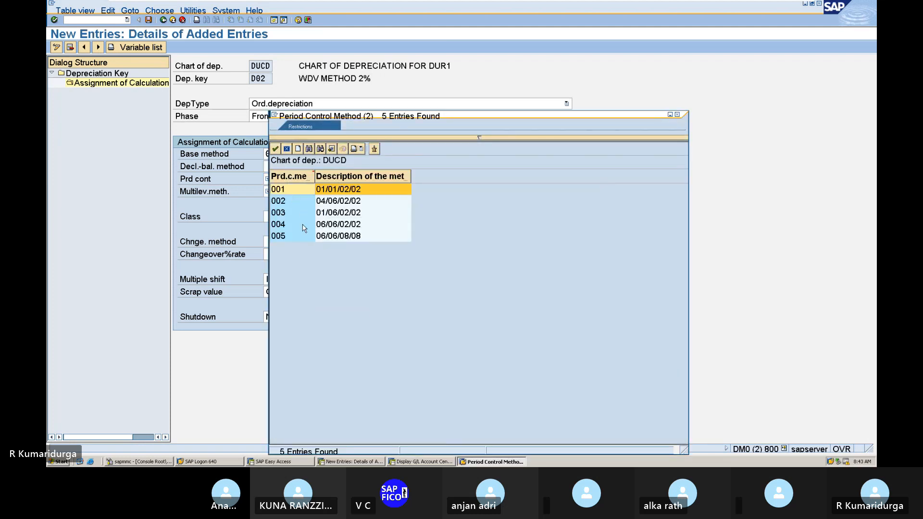
double_click(302, 190)
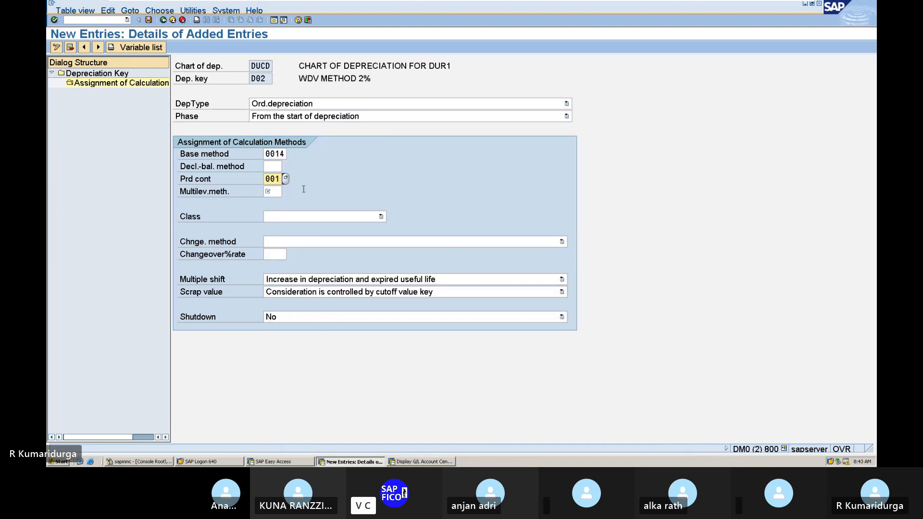
Set the D02 assignment's multilevel method to D02 and its class to Declining-balance depreciation, and save the assignment.
click(300, 219)
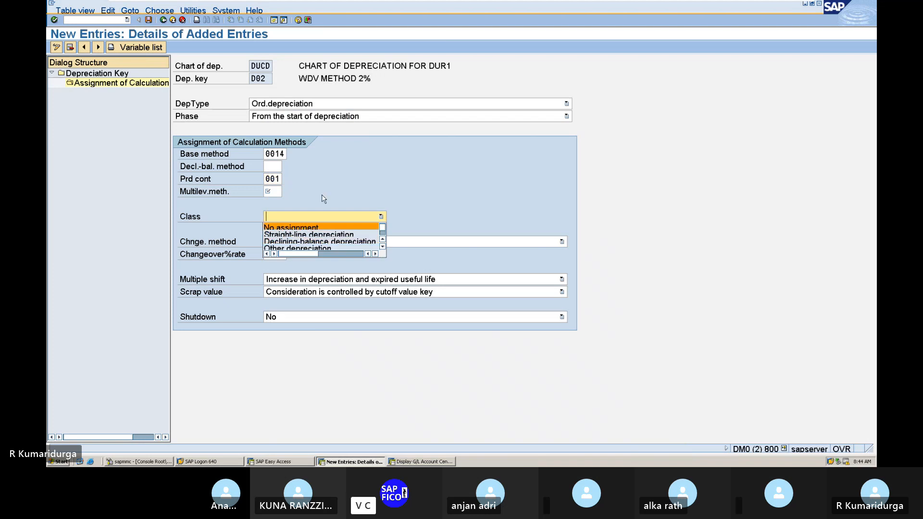
click(338, 161)
click(280, 190)
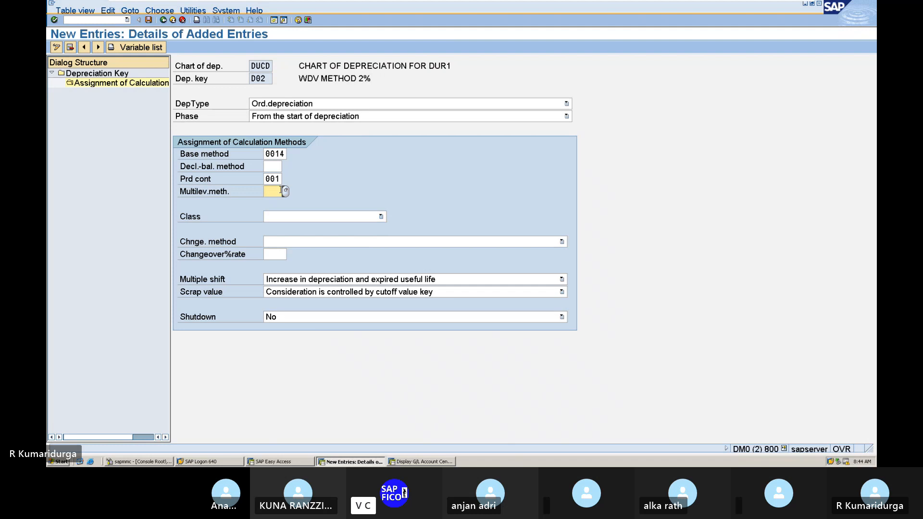
text(D02)
click(306, 216)
click(304, 241)
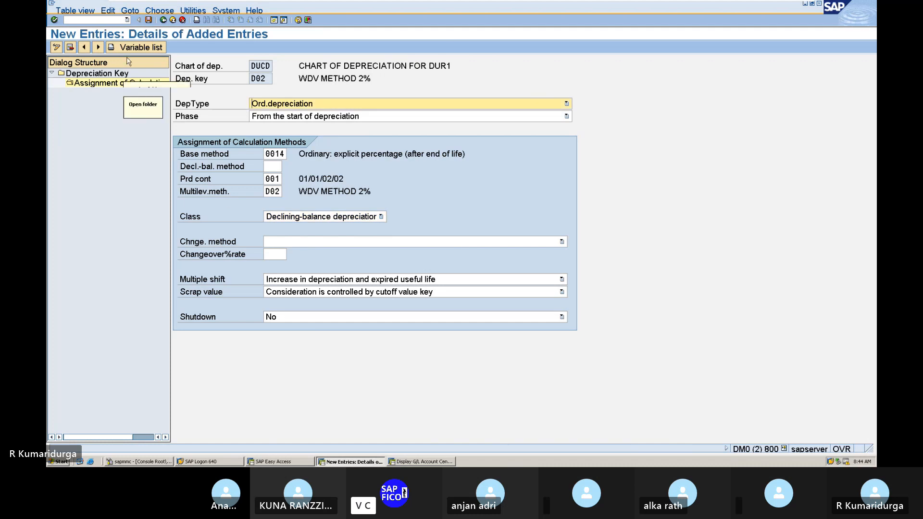
click(149, 20)
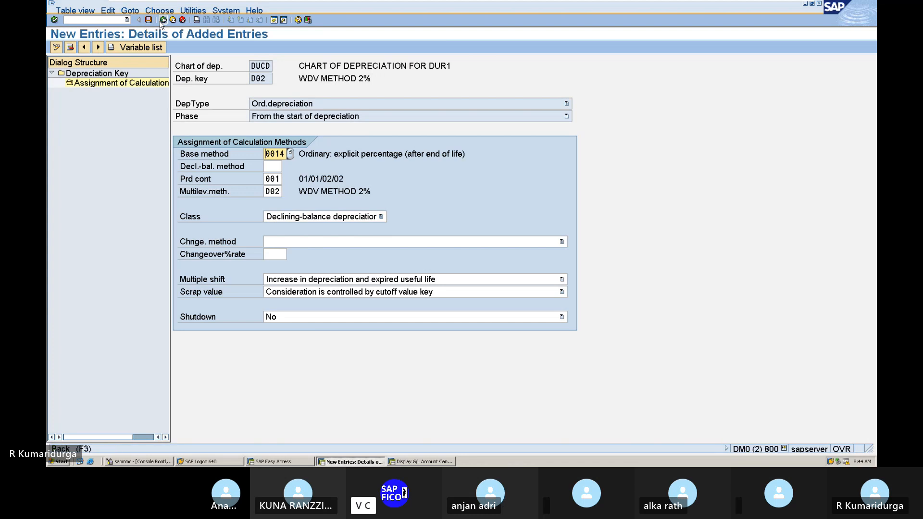
Activate depreciation key D02 with its ordinary depreciation assignment, save it and return to the depreciation key overview.
click(162, 21)
click(162, 20)
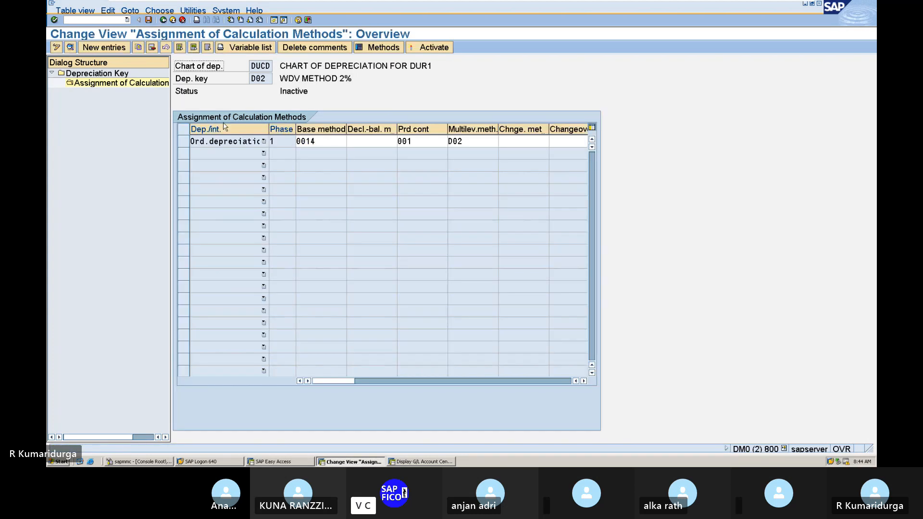
click(183, 141)
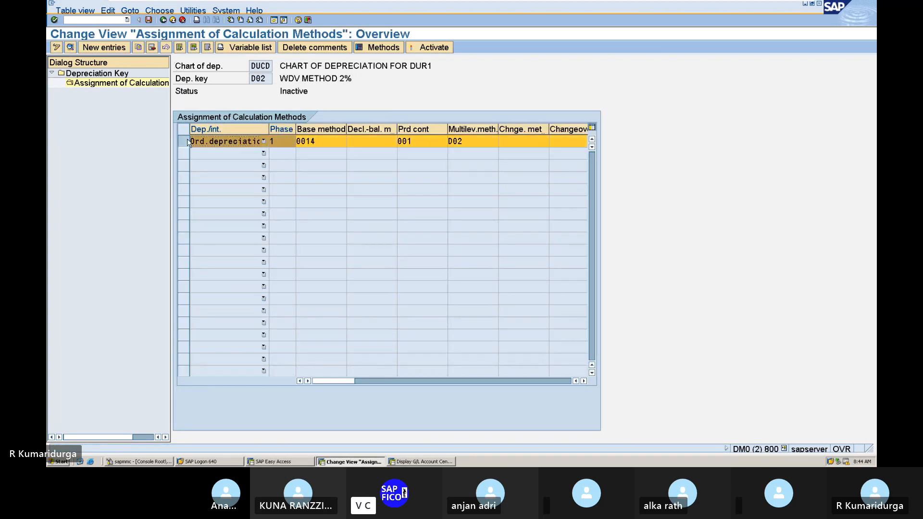
click(414, 49)
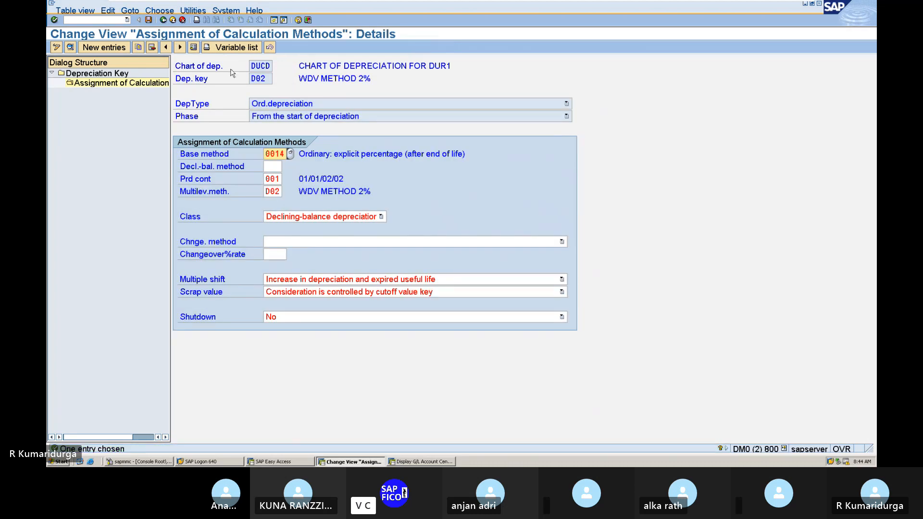
click(148, 21)
click(163, 24)
click(163, 24)
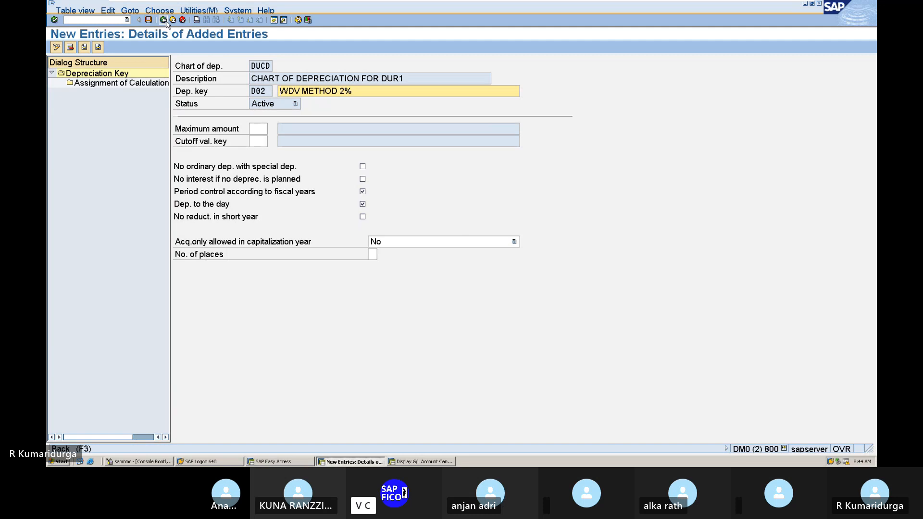
click(164, 20)
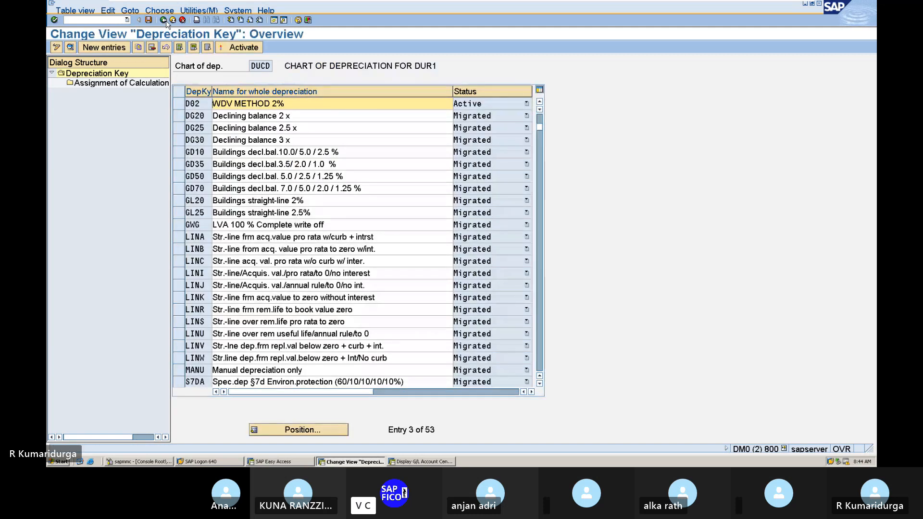
Exit and reopen depreciation key maintenance for chart DUCD, and position the list at key D01.
click(164, 21)
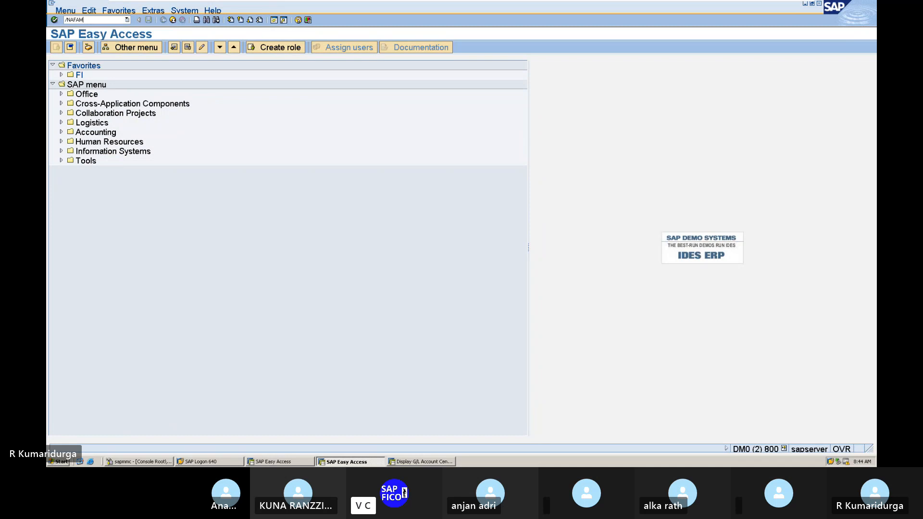
key(Return)
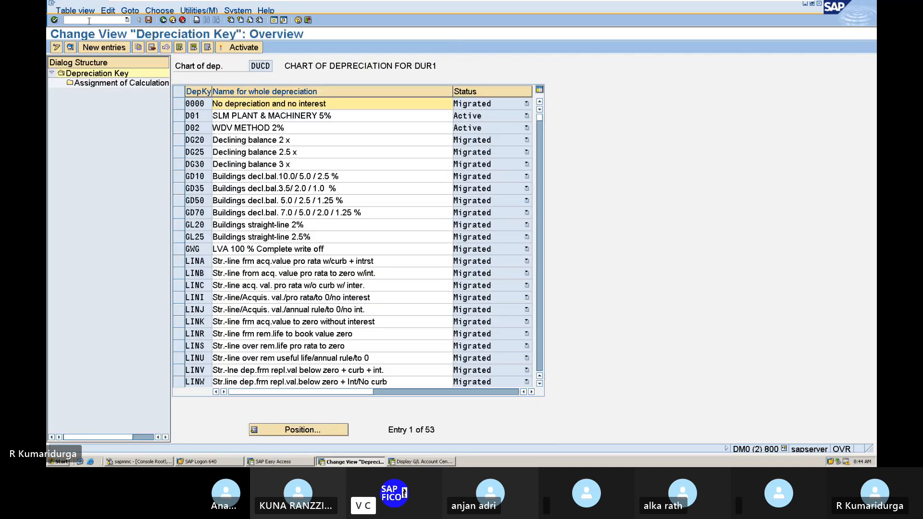
click(289, 430)
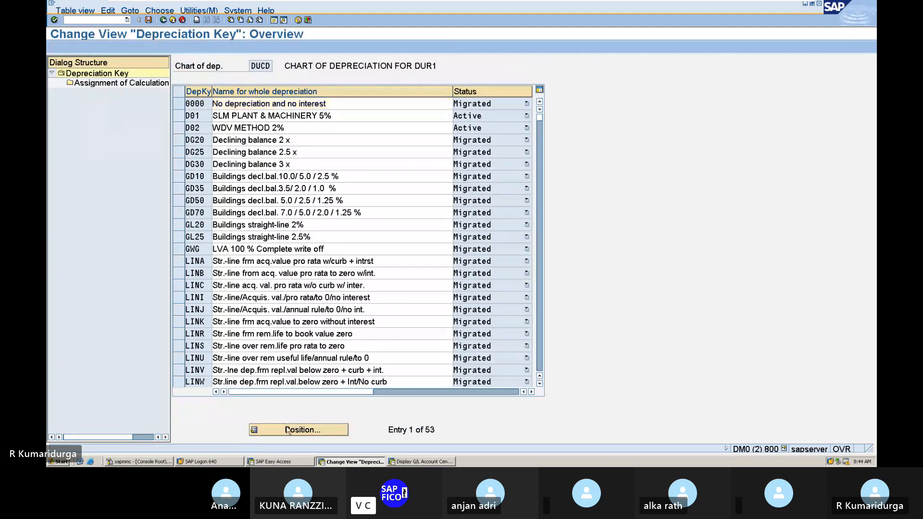
text(D01)
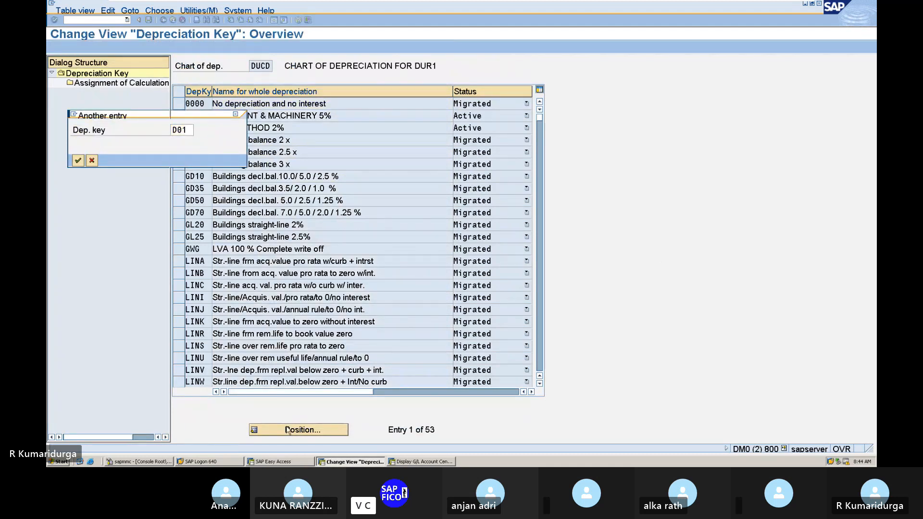
key(Return)
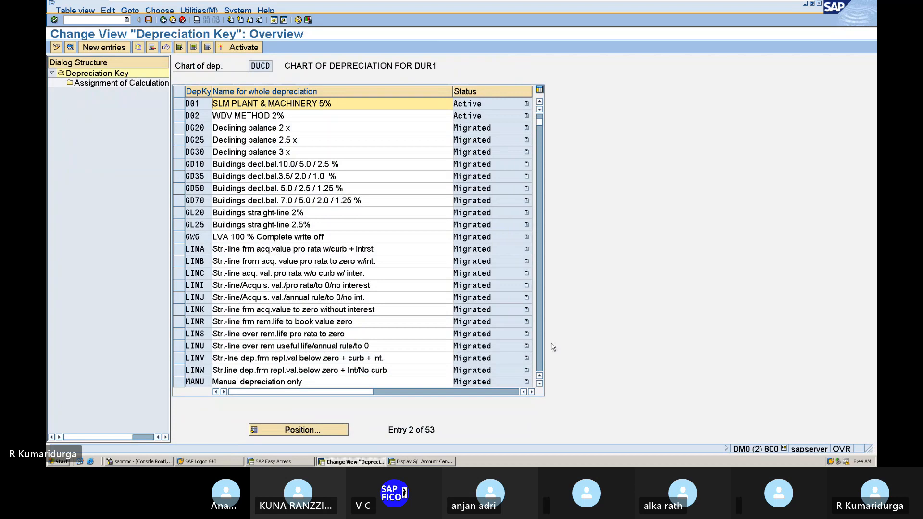